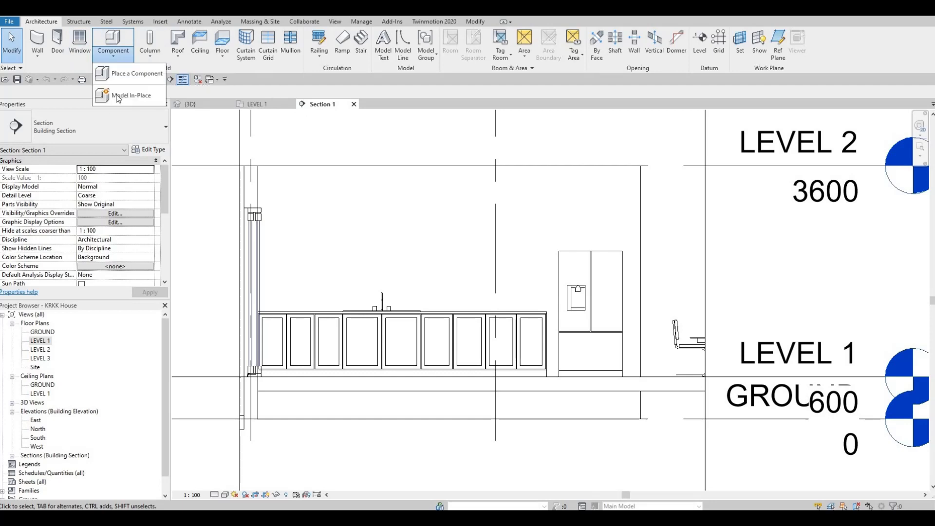
Create an in-place model in the Generic Models category, keeping the suggested name
{"action": "left_click", "coordinate": [131, 96]}
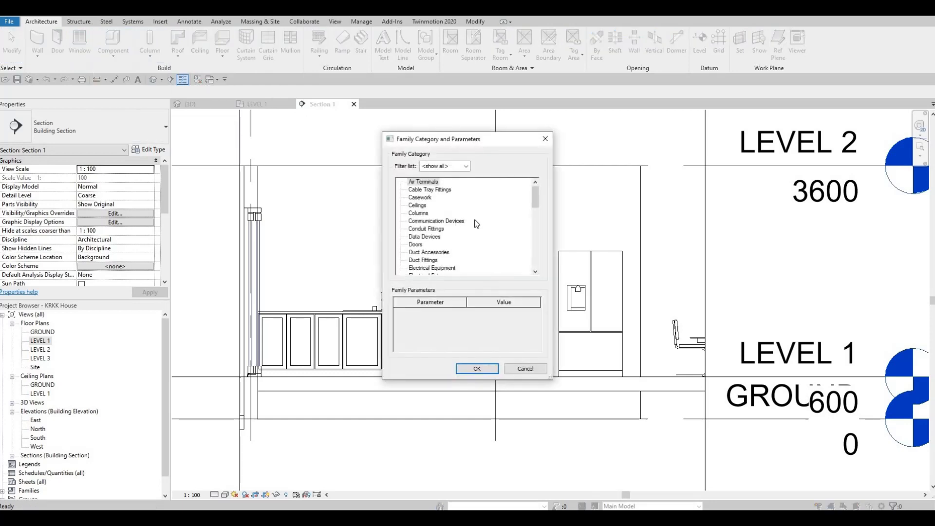
{"action": "scroll", "coordinate": [461, 233], "scroll_direction": "down", "scroll_amount": 3}
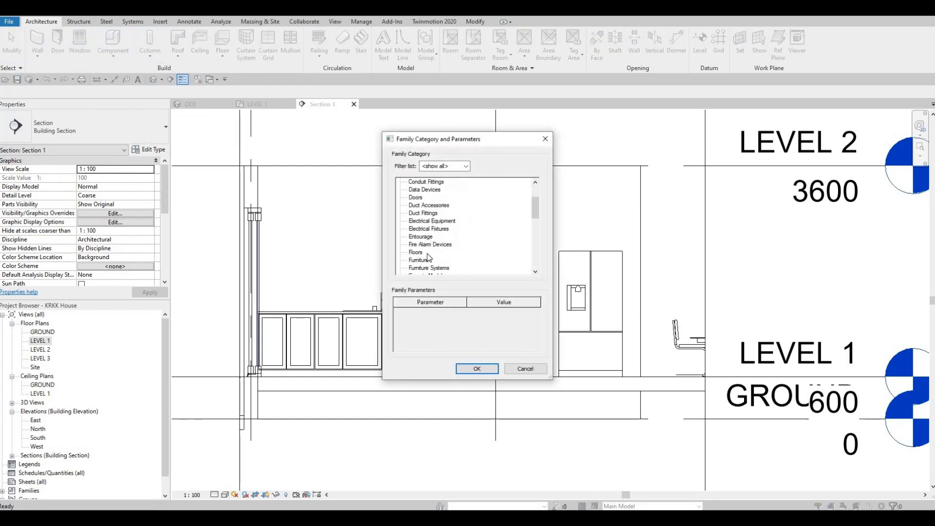
{"action": "scroll", "coordinate": [423, 265], "scroll_direction": "down", "scroll_amount": 1}
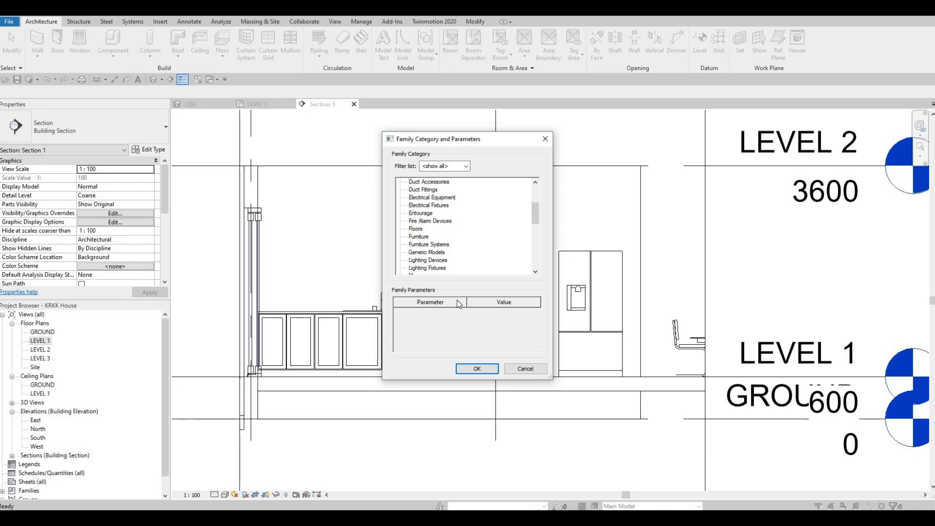
{"action": "key", "text": "g"}
{"action": "left_click", "coordinate": [467, 370]}
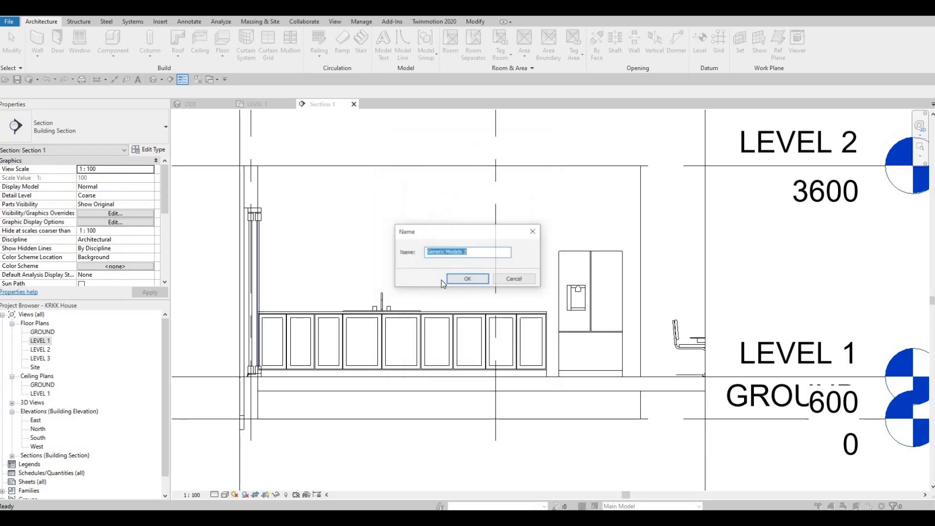
{"action": "key", "text": "Return"}
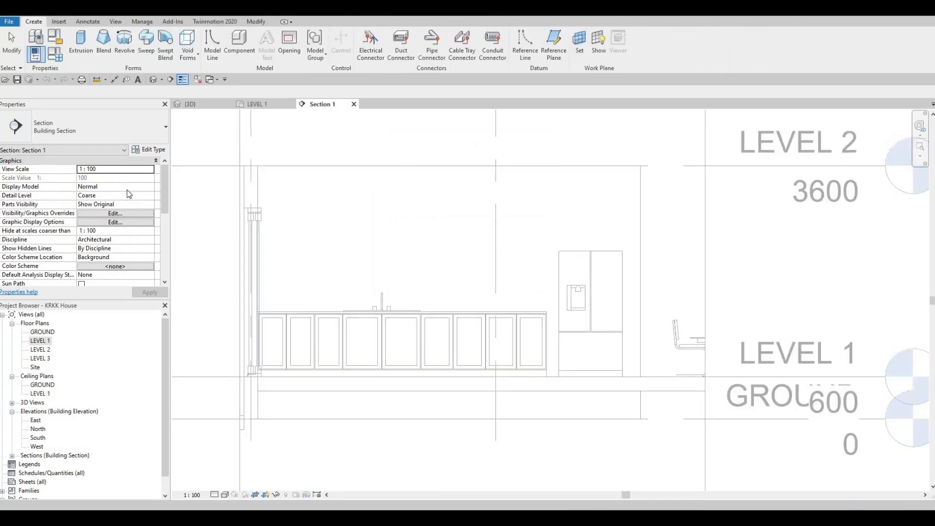
Begin an Extrusion using the interior wall face behind the refrigerator as the picked work plane
{"action": "left_click", "coordinate": [82, 45]}
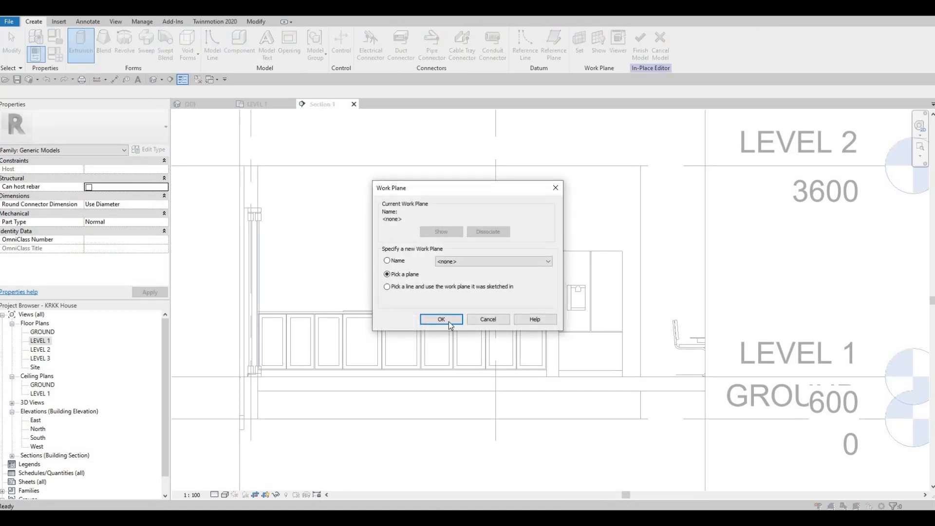
{"action": "left_click", "coordinate": [449, 322]}
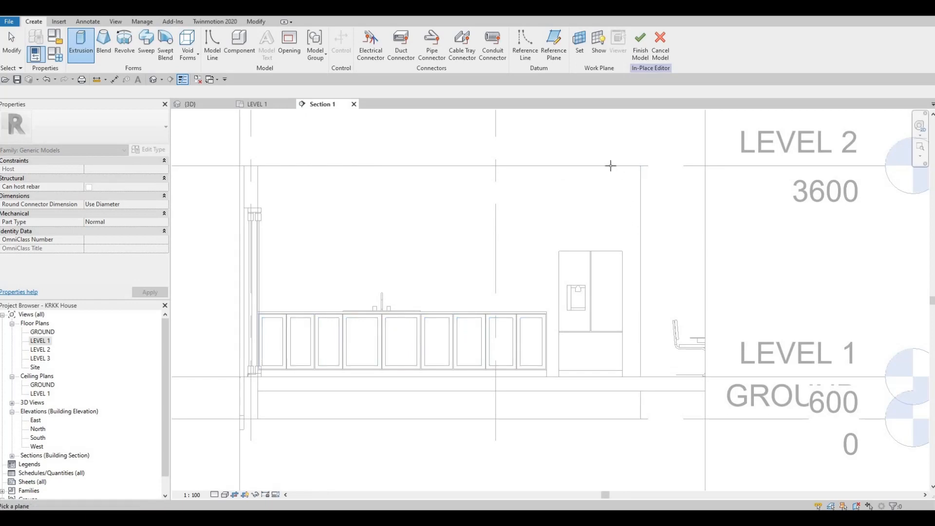
{"action": "left_click", "coordinate": [576, 252]}
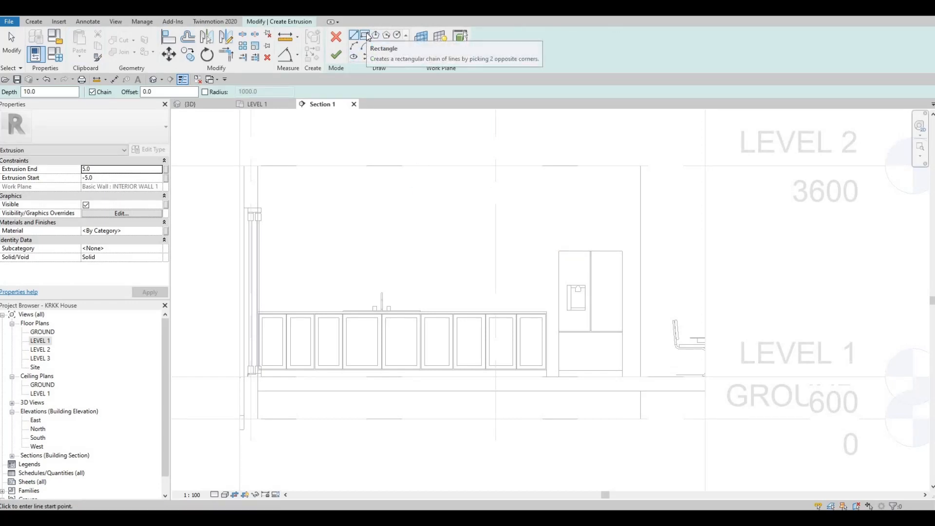
Sketch a rectangle about 260 by 2460 mm between the refrigerator's right side and the wall end, starting at Level 1
{"action": "left_click", "coordinate": [365, 35]}
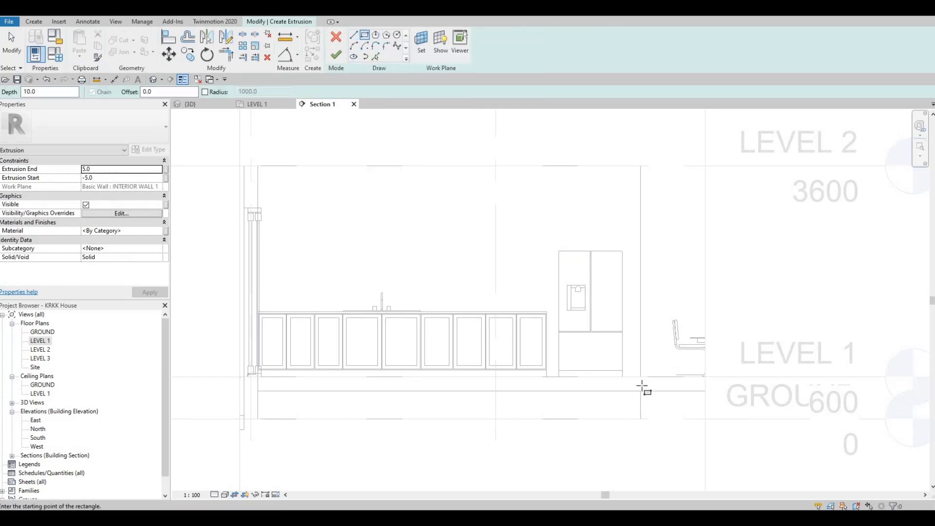
{"action": "scroll", "coordinate": [633, 380], "scroll_direction": "up", "scroll_amount": 1}
{"action": "scroll", "coordinate": [633, 380], "scroll_direction": "up", "scroll_amount": 1}
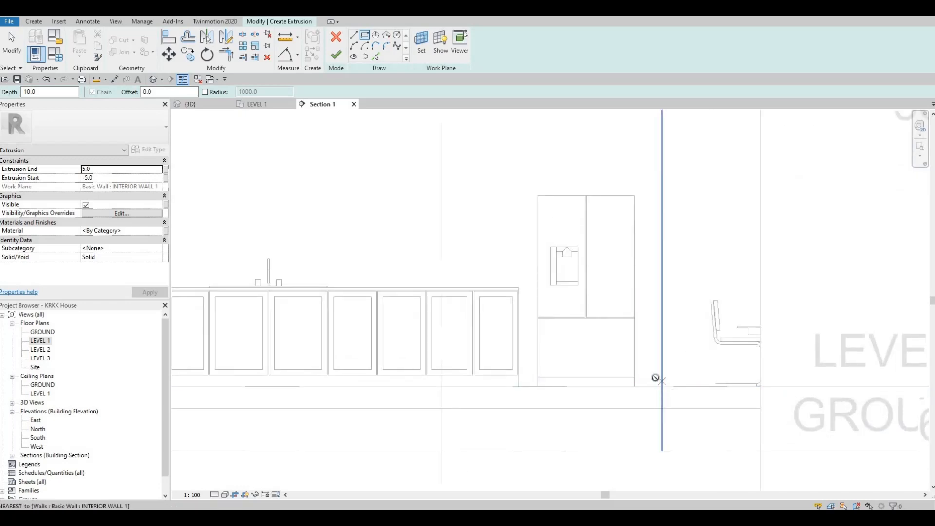
{"action": "left_click", "coordinate": [662, 386]}
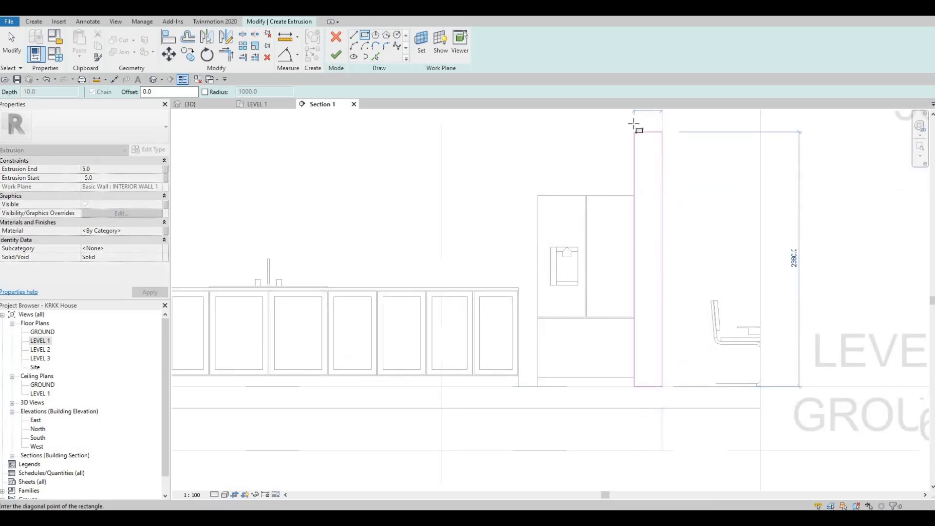
{"action": "left_click", "coordinate": [635, 125]}
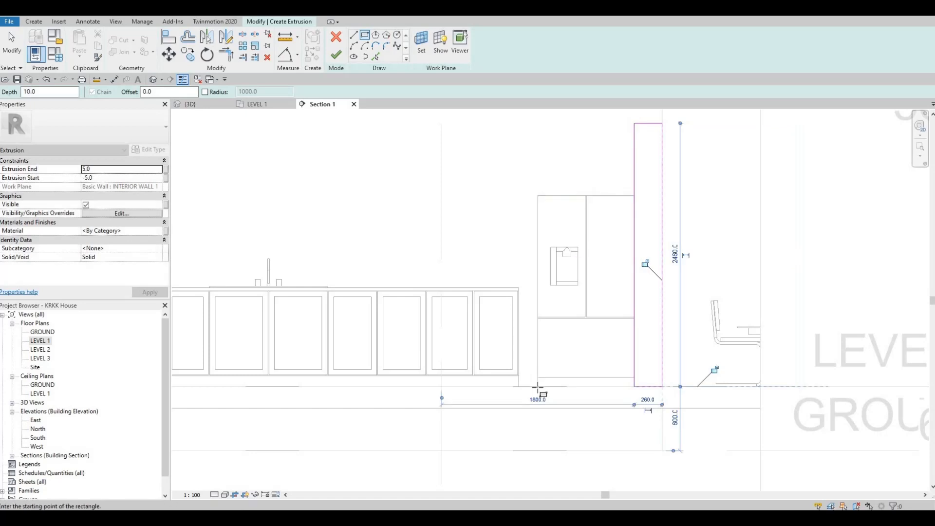
Sketch a second rectangle about 180 by 2460 mm between the refrigerator's left side and the base cabinets, matching the first one's height
{"action": "left_click", "coordinate": [538, 386]}
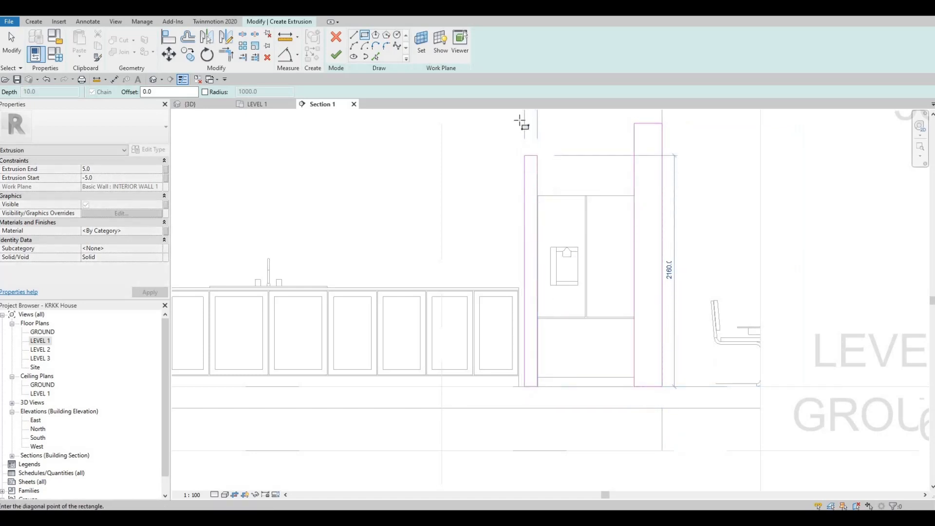
{"action": "left_click", "coordinate": [519, 124]}
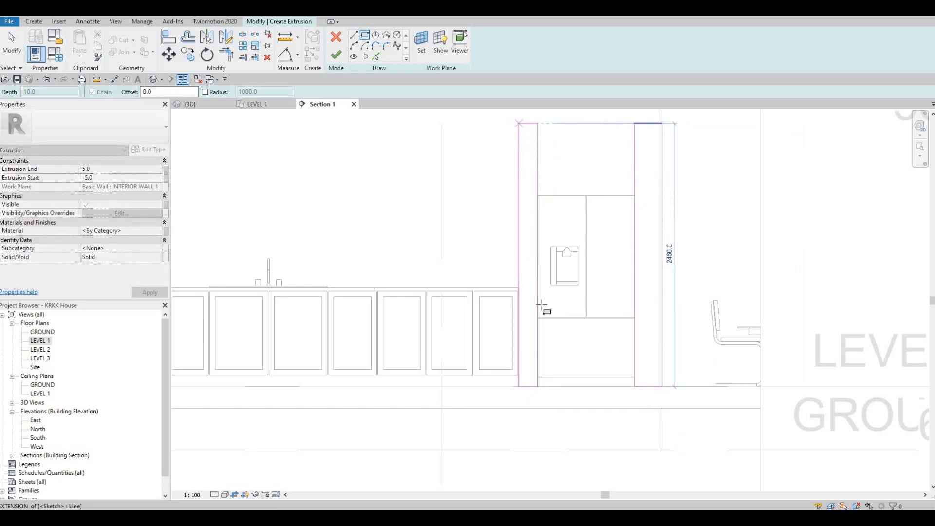
{"action": "scroll", "coordinate": [509, 291], "scroll_direction": "up", "scroll_amount": 5}
{"action": "key", "text": "Escape"}
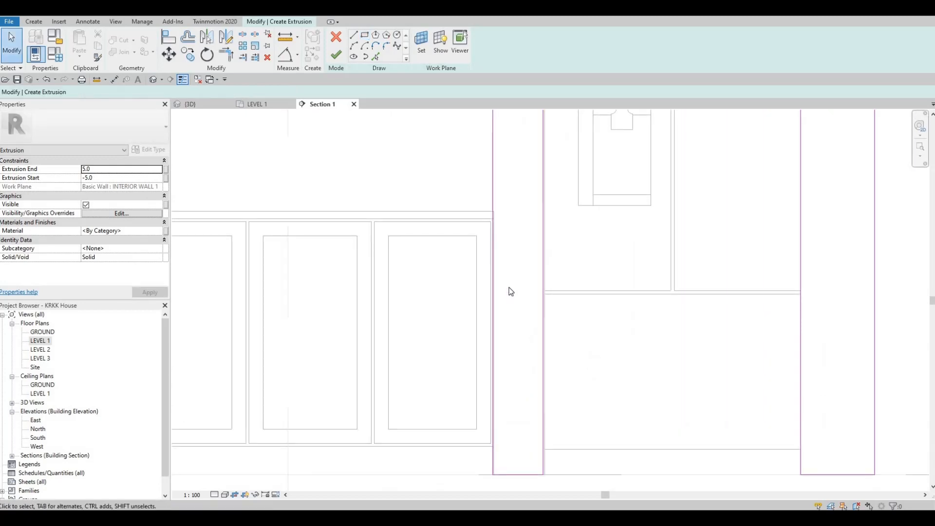
Align the narrow rectangle's left edge with the end of the kitchen countertop
{"action": "key", "text": "a"}
{"action": "key", "text": "l"}
{"action": "scroll", "coordinate": [484, 244], "scroll_direction": "up", "scroll_amount": 2}
{"action": "scroll", "coordinate": [494, 224], "scroll_direction": "up", "scroll_amount": 1}
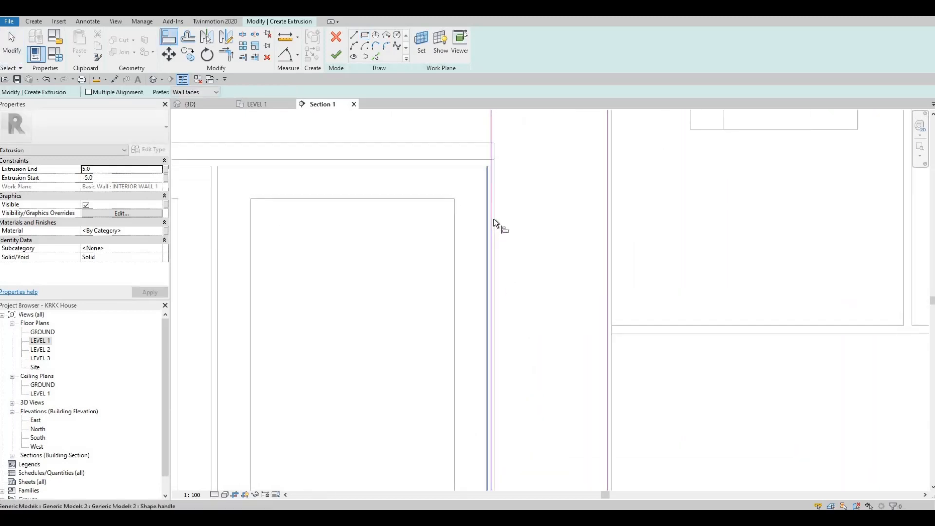
{"action": "left_click", "coordinate": [489, 194]}
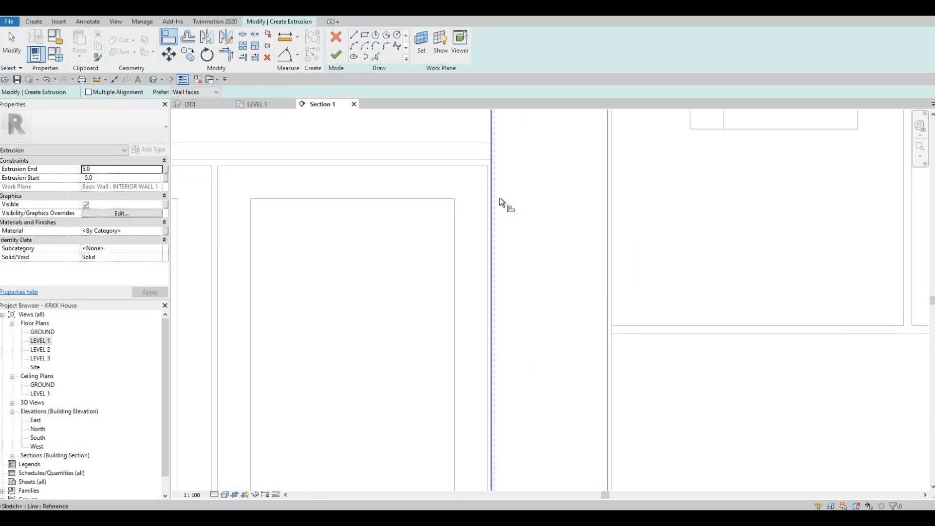
{"action": "scroll", "coordinate": [503, 202], "scroll_direction": "down", "scroll_amount": 2}
Align the narrow rectangle's right edge with the left side of the refrigerator
{"action": "middle_click_drag", "start_coordinate": [872, 267], "coordinate": [440, 253]}
{"action": "scroll", "coordinate": [455, 284], "scroll_direction": "down", "scroll_amount": 1}
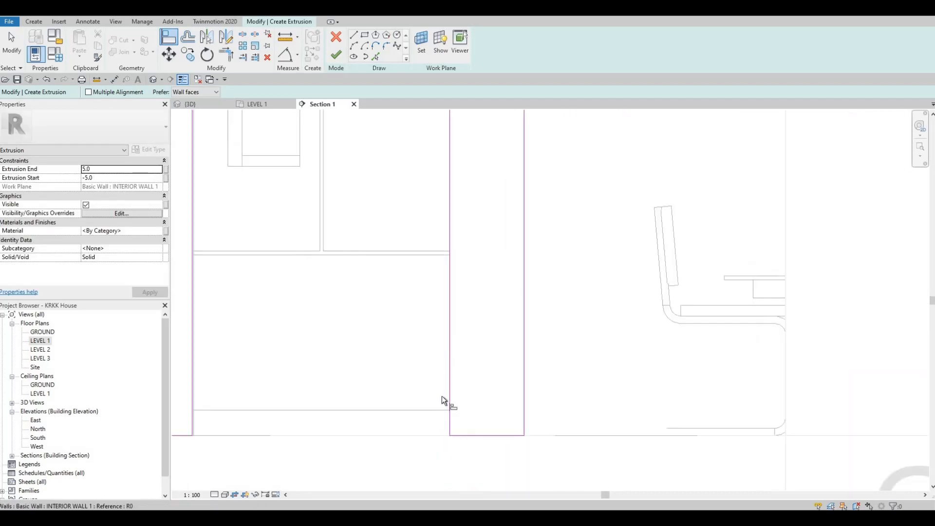
{"action": "scroll", "coordinate": [511, 409], "scroll_direction": "up", "scroll_amount": 1}
{"action": "middle_click_drag", "start_coordinate": [506, 410], "coordinate": [564, 428]}
{"action": "scroll", "coordinate": [536, 389], "scroll_direction": "down", "scroll_amount": 2}
{"action": "middle_click_drag", "start_coordinate": [516, 328], "coordinate": [539, 423]}
{"action": "scroll", "coordinate": [540, 424], "scroll_direction": "down", "scroll_amount": 1}
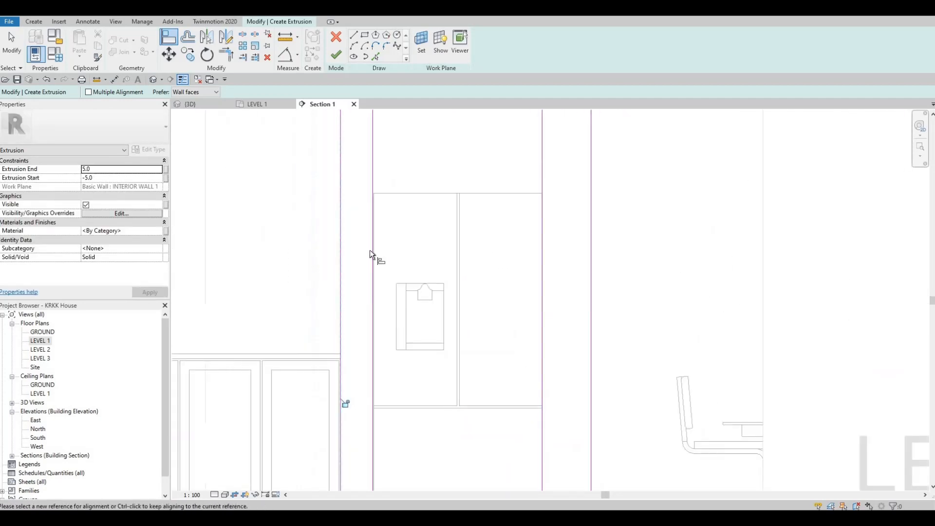
{"action": "middle_click_drag", "start_coordinate": [379, 183], "coordinate": [382, 200]}
{"action": "scroll", "coordinate": [375, 206], "scroll_direction": "up", "scroll_amount": 6}
{"action": "scroll", "coordinate": [375, 234], "scroll_direction": "up", "scroll_amount": 1}
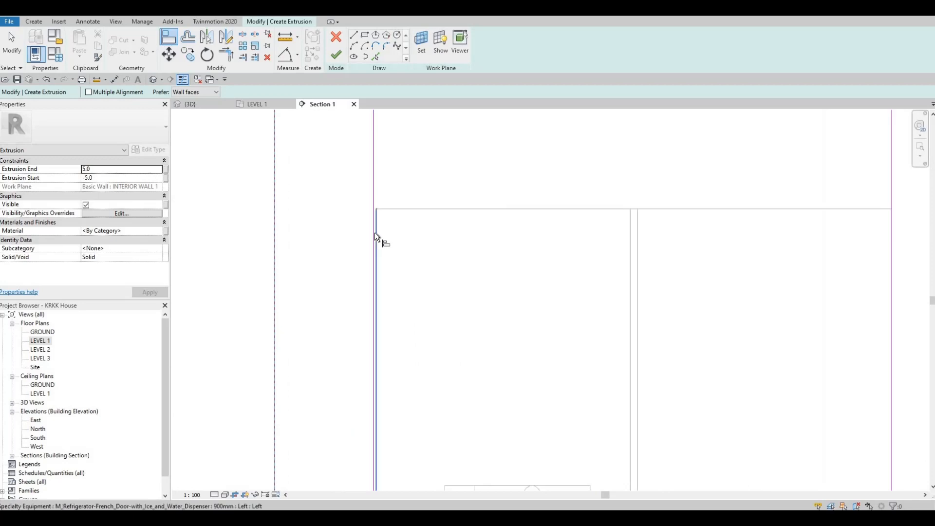
{"action": "left_click", "coordinate": [375, 233]}
{"action": "left_click", "coordinate": [373, 234]}
{"action": "scroll", "coordinate": [594, 198], "scroll_direction": "down", "scroll_amount": 2}
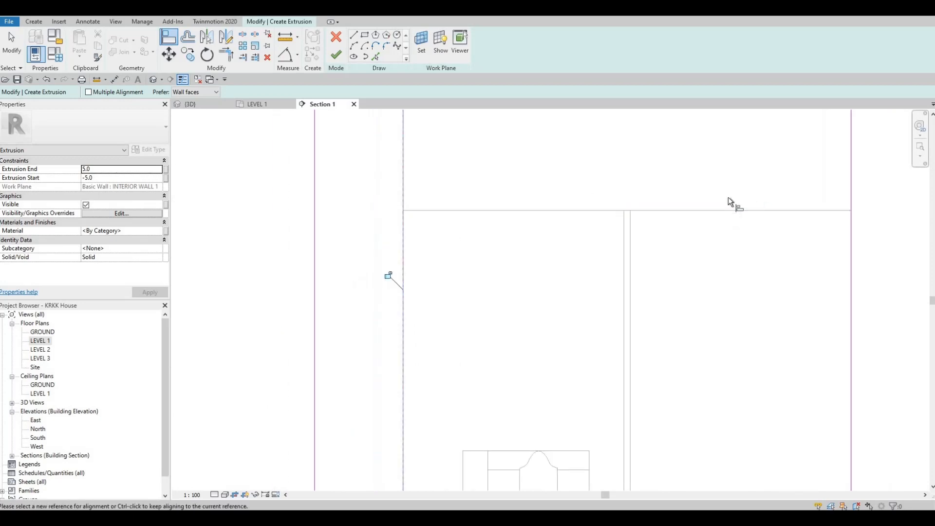
Select the top edges of both rectangles beside the refrigerator and nudge them together to slightly below their drawn height
{"action": "scroll", "coordinate": [714, 185], "scroll_direction": "up", "scroll_amount": 3}
{"action": "scroll", "coordinate": [674, 202], "scroll_direction": "up", "scroll_amount": 1}
{"action": "scroll", "coordinate": [634, 210], "scroll_direction": "down", "scroll_amount": 2}
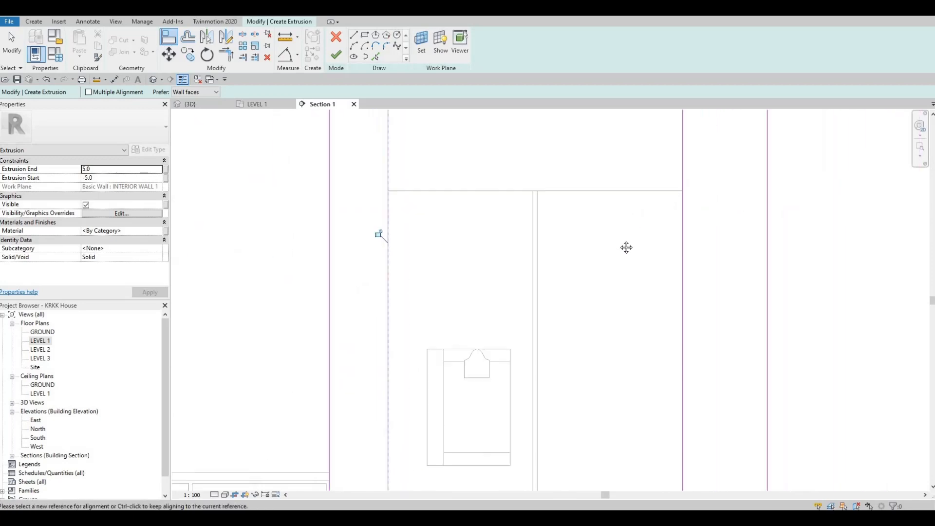
{"action": "scroll", "coordinate": [626, 249], "scroll_direction": "up", "scroll_amount": 2}
{"action": "scroll", "coordinate": [739, 248], "scroll_direction": "down", "scroll_amount": 1}
{"action": "middle_click_drag", "start_coordinate": [803, 229], "coordinate": [729, 243]}
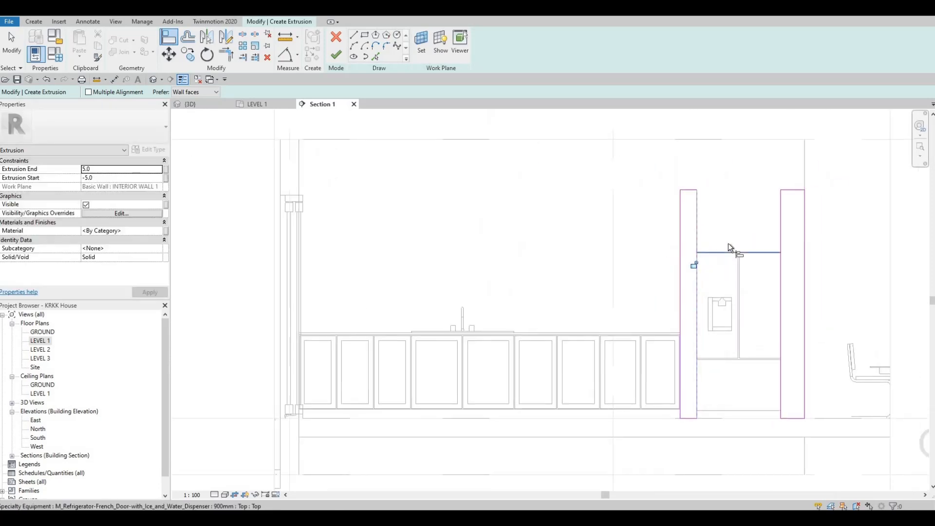
{"action": "middle_click_drag", "start_coordinate": [646, 194], "coordinate": [614, 204]}
{"action": "scroll", "coordinate": [616, 208], "scroll_direction": "up", "scroll_amount": 2}
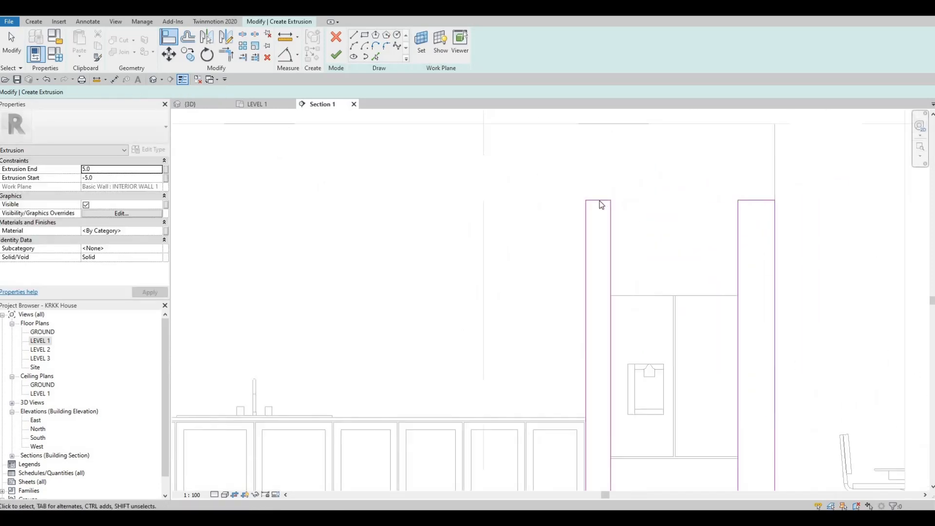
{"action": "key", "text": "Escape"}
{"action": "left_click", "coordinate": [682, 200]}
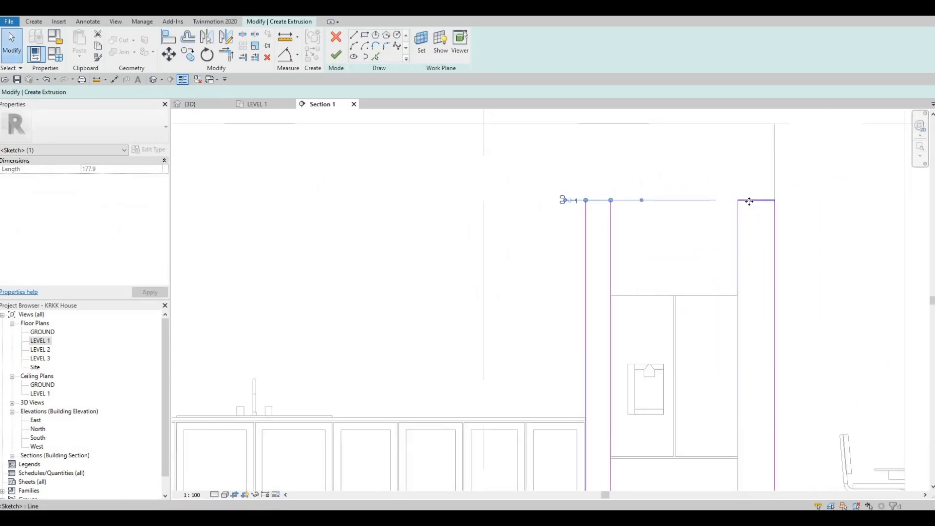
{"action": "left_click", "coordinate": [749, 202]}
{"action": "key", "text": "Up"}
{"action": "key", "text": "Up"}
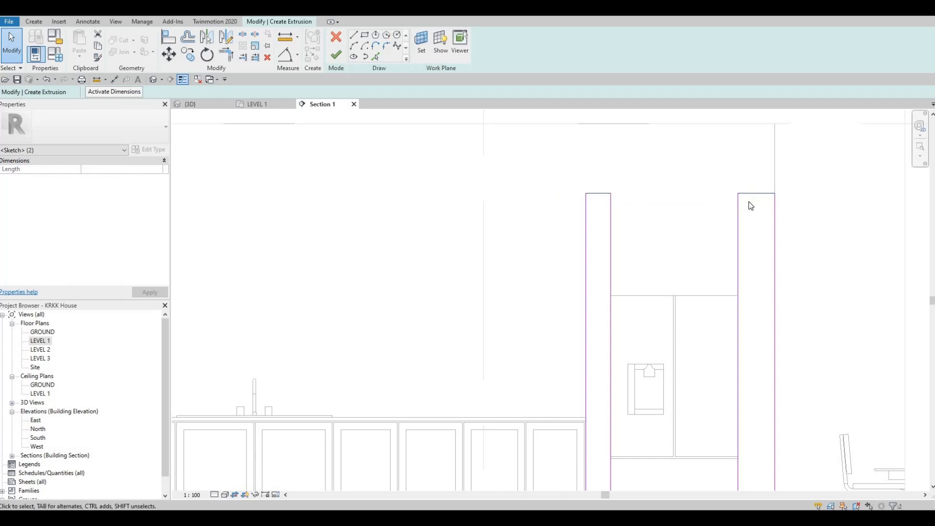
{"action": "key", "text": "Down"}
{"action": "key", "text": "Down"}
{"action": "key", "text": "Down"}
Lower both rectangles' top edges further, to about 595 mm above the top of the refrigerator
{"action": "scroll", "coordinate": [582, 260], "scroll_direction": "down", "scroll_amount": 2}
{"action": "middle_click_drag", "start_coordinate": [309, 269], "coordinate": [411, 221]}
{"action": "middle_click_drag", "start_coordinate": [299, 157], "coordinate": [339, 168]}
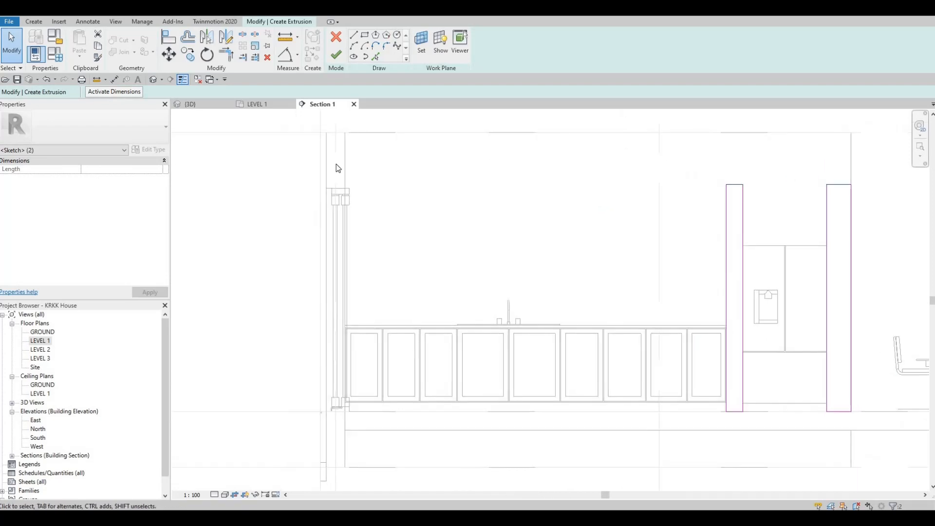
{"action": "scroll", "coordinate": [400, 179], "scroll_direction": "down", "scroll_amount": 1}
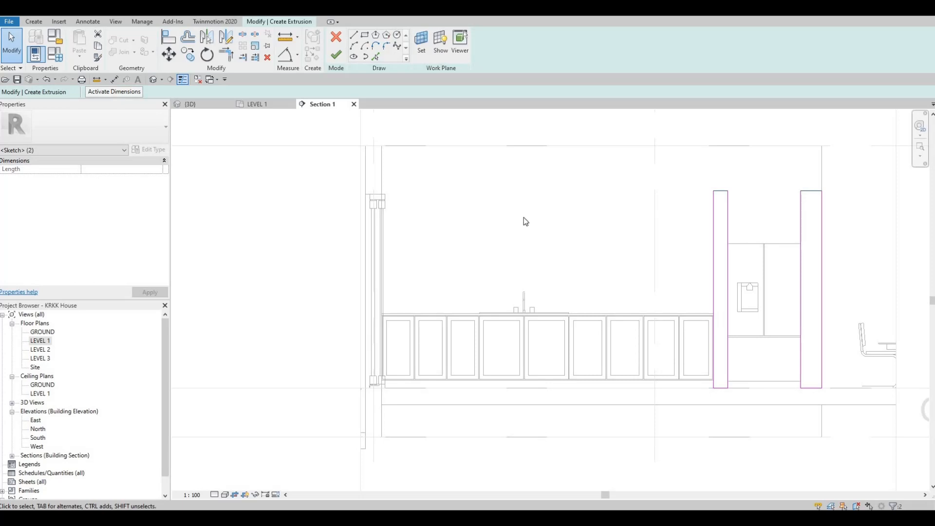
{"action": "scroll", "coordinate": [561, 215], "scroll_direction": "up", "scroll_amount": 5}
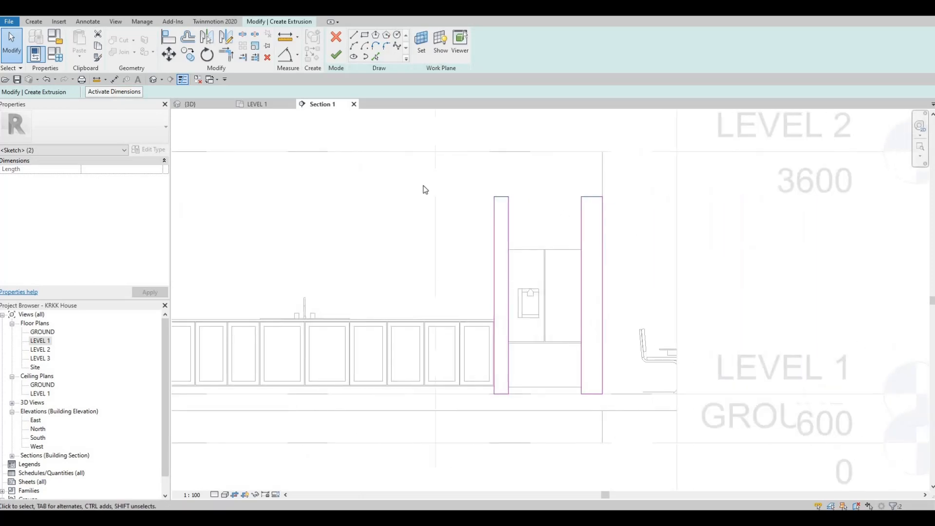
{"action": "left_click", "coordinate": [441, 184]}
{"action": "scroll", "coordinate": [536, 190], "scroll_direction": "up", "scroll_amount": 2}
{"action": "left_click", "coordinate": [653, 176]}
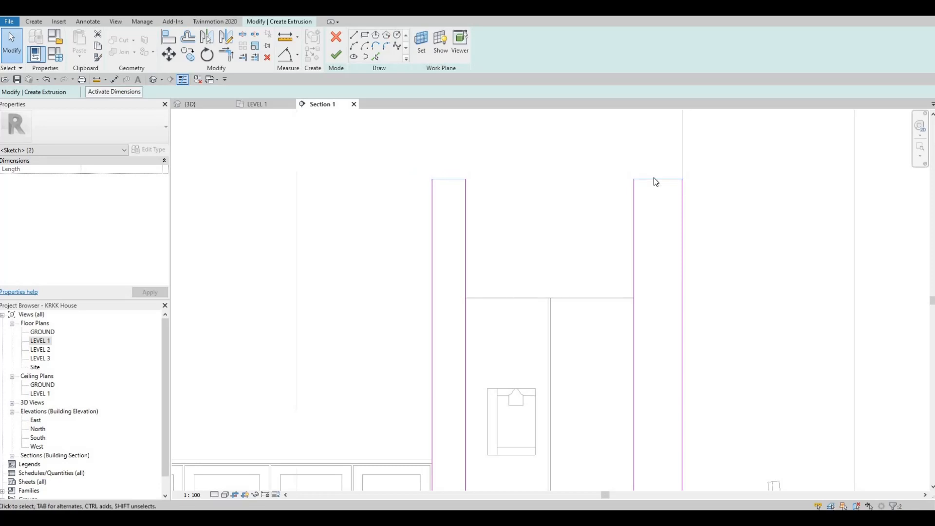
{"action": "left_click_drag", "start_coordinate": [654, 178], "coordinate": [654, 182]}
{"action": "left_click", "coordinate": [473, 175]}
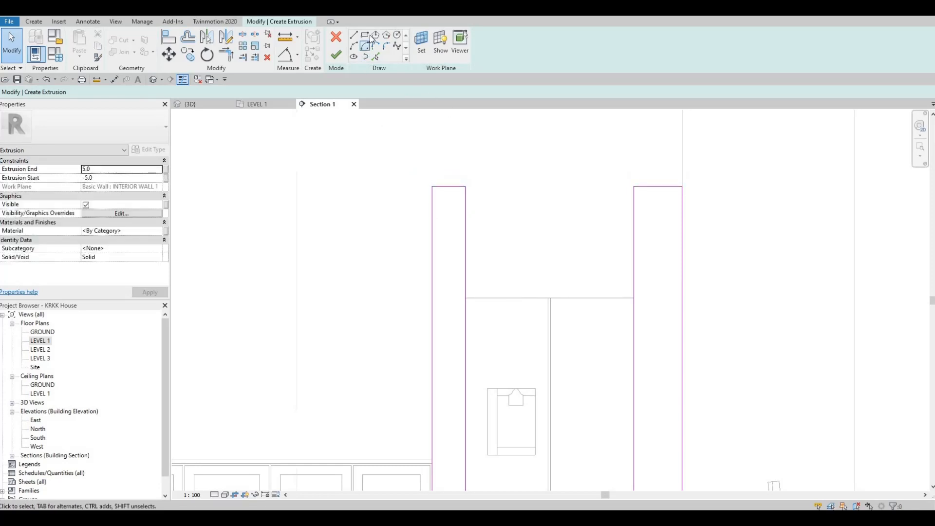
Sketch a rectangle about 900 by 595 mm above the refrigerator, filling the gap between the two side rectangles
{"action": "scroll", "coordinate": [465, 186], "scroll_direction": "up", "scroll_amount": 1}
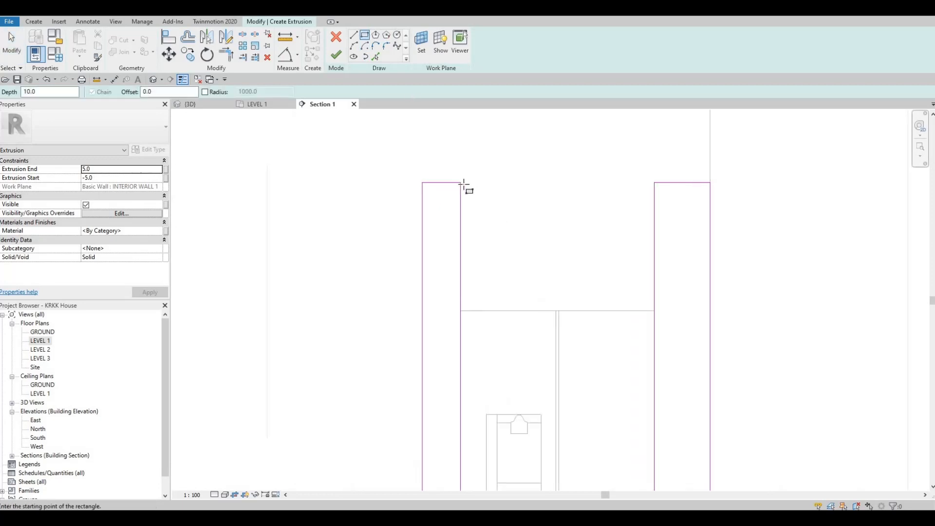
{"action": "left_click", "coordinate": [633, 282]}
{"action": "scroll", "coordinate": [662, 334], "scroll_direction": "up", "scroll_amount": 3}
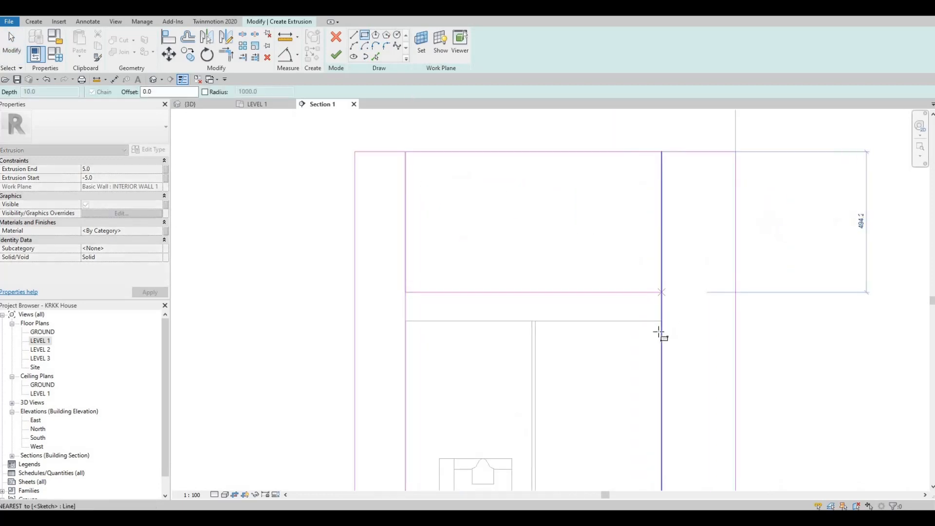
{"action": "left_click", "coordinate": [541, 204]}
{"action": "scroll", "coordinate": [487, 214], "scroll_direction": "down", "scroll_amount": 5}
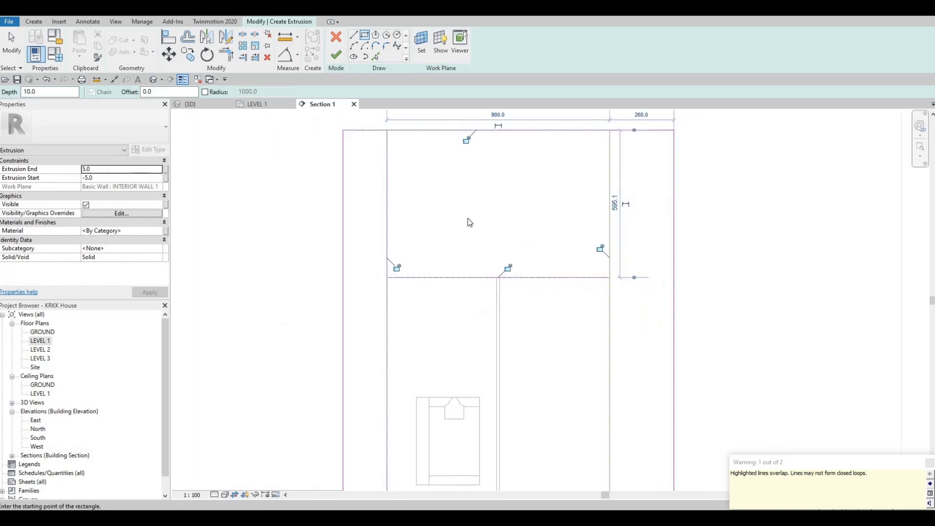
{"action": "key", "text": "Escape"}
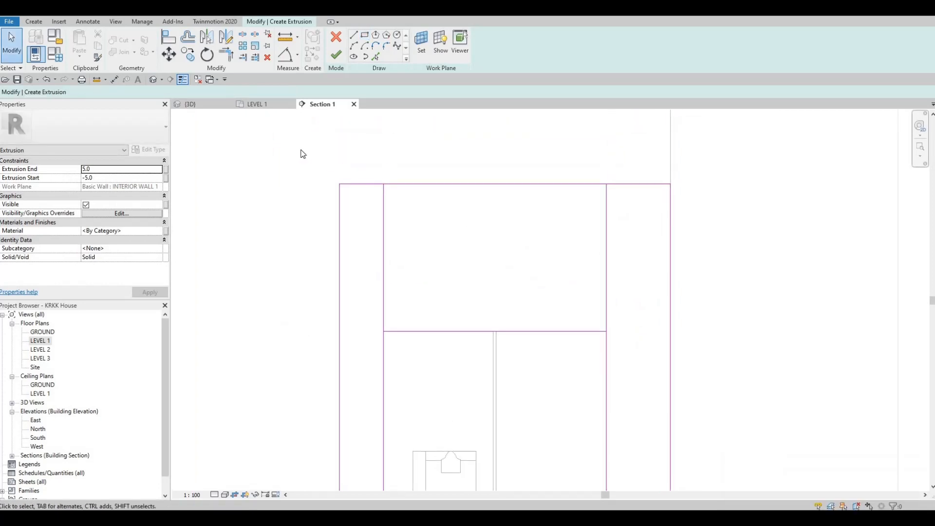
Replace the three top edges of the sketch with a single straight line between the outer top corners
{"action": "left_click_drag", "start_coordinate": [299, 147], "coordinate": [699, 214]}
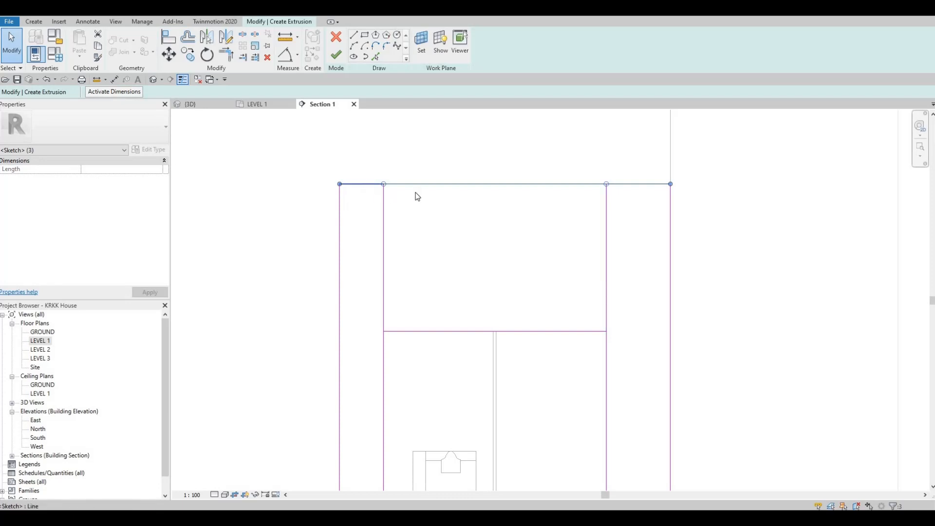
{"action": "key", "text": "Delete"}
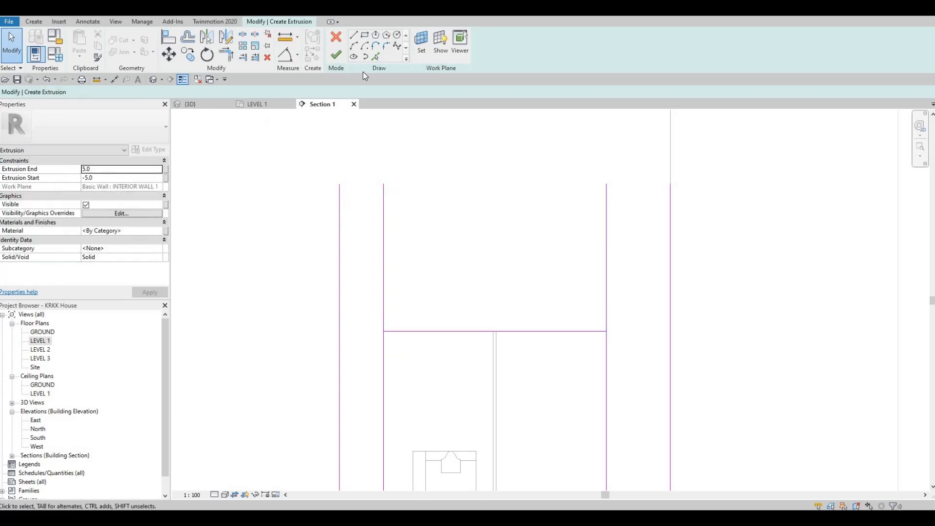
{"action": "left_click", "coordinate": [354, 35]}
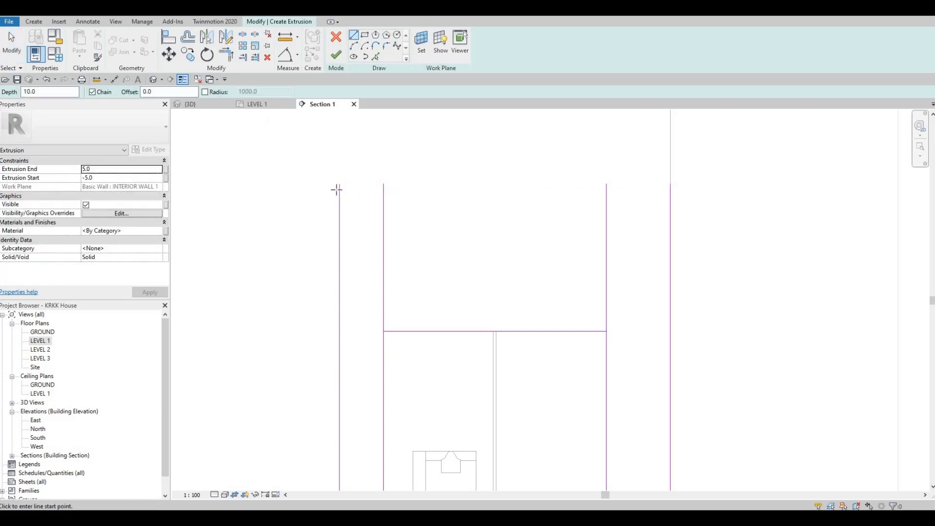
{"action": "left_click", "coordinate": [339, 184]}
{"action": "left_click", "coordinate": [670, 183]}
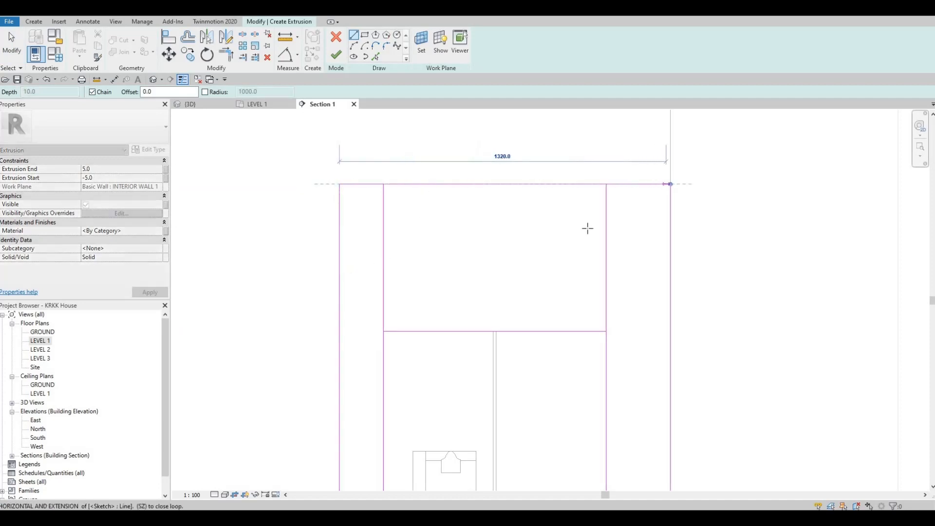
{"action": "key", "text": "Escape"}
{"action": "key", "text": "Escape"}
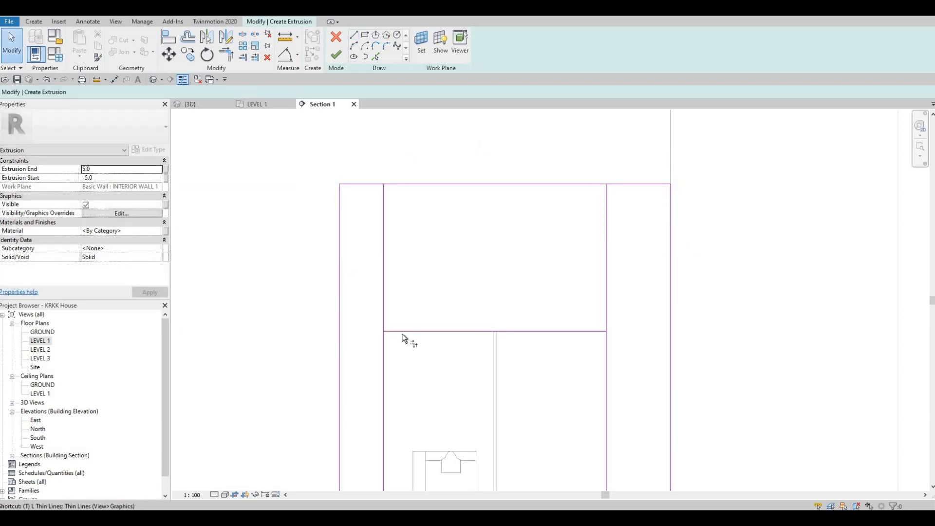
Trim the inner edges of the side rectangles to the horizontal line along the top of the refrigerator
{"action": "key", "text": "t"}
{"action": "key", "text": "r"}
{"action": "left_click", "coordinate": [382, 344]}
{"action": "left_click", "coordinate": [566, 331]}
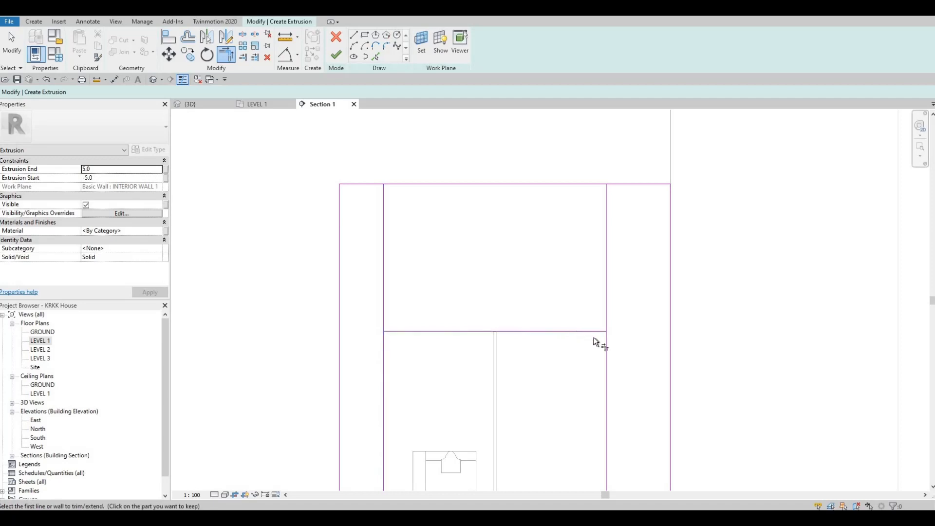
{"action": "left_click", "coordinate": [609, 346]}
{"action": "key", "text": "Escape"}
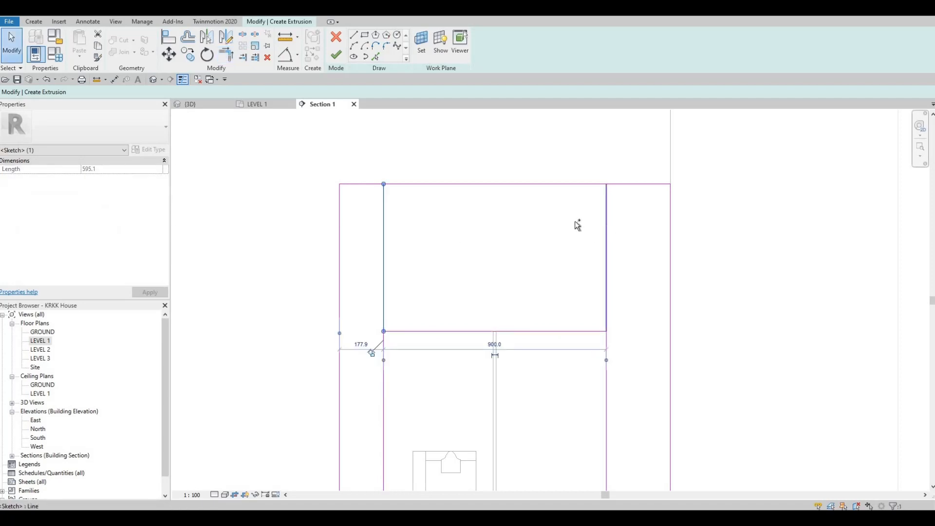
Delete the two vertical segments above the refrigerator's upper corners, merging the rectangles into one surround outline
{"action": "left_click", "coordinate": [606, 227]}
{"action": "left_click", "coordinate": [394, 226]}
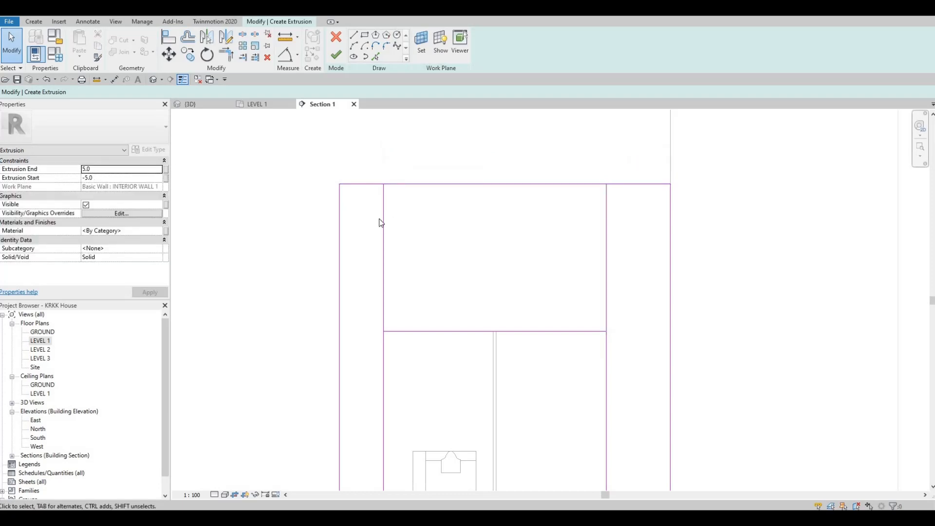
{"action": "left_click", "coordinate": [384, 219]}
{"action": "key", "text": "Delete"}
{"action": "left_click", "coordinate": [606, 231]}
{"action": "key", "text": "Delete"}
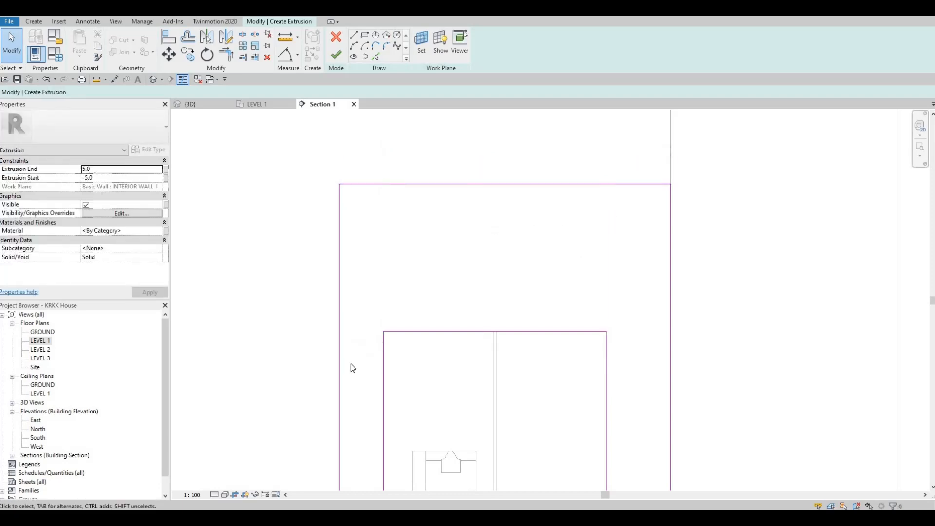
Assign Limestone from the AEC Materials Stone library as the extrusion's material
{"action": "scroll", "coordinate": [428, 344], "scroll_direction": "down", "scroll_amount": 4}
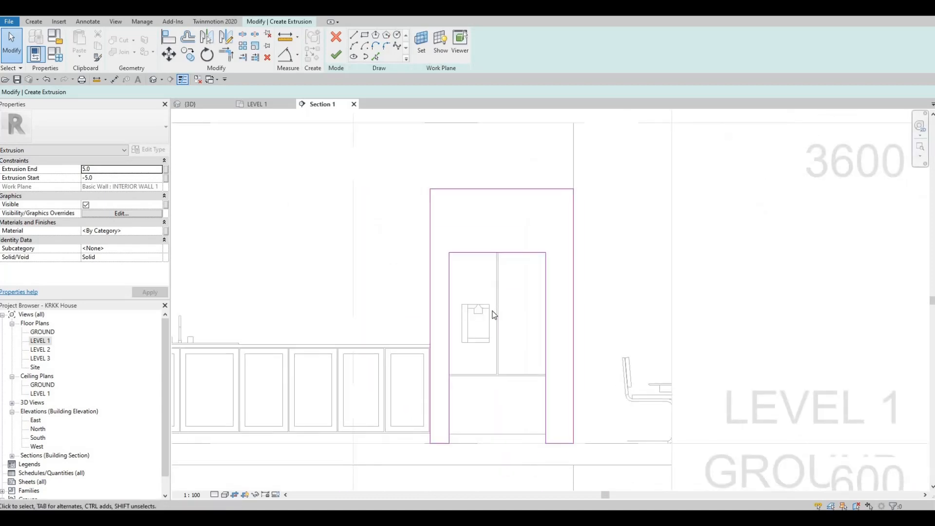
{"action": "middle_click_drag", "start_coordinate": [448, 362], "coordinate": [460, 319]}
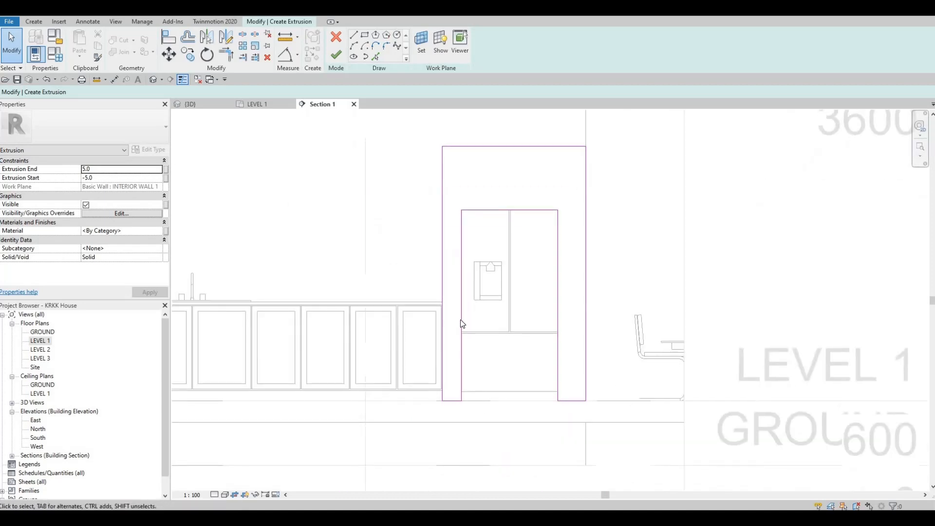
{"action": "left_click", "coordinate": [140, 230]}
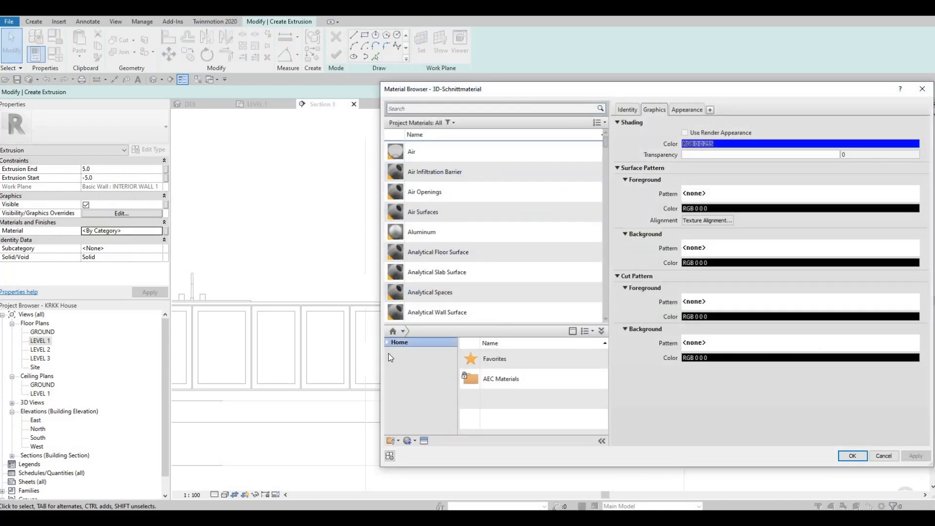
{"action": "left_click", "coordinate": [392, 361]}
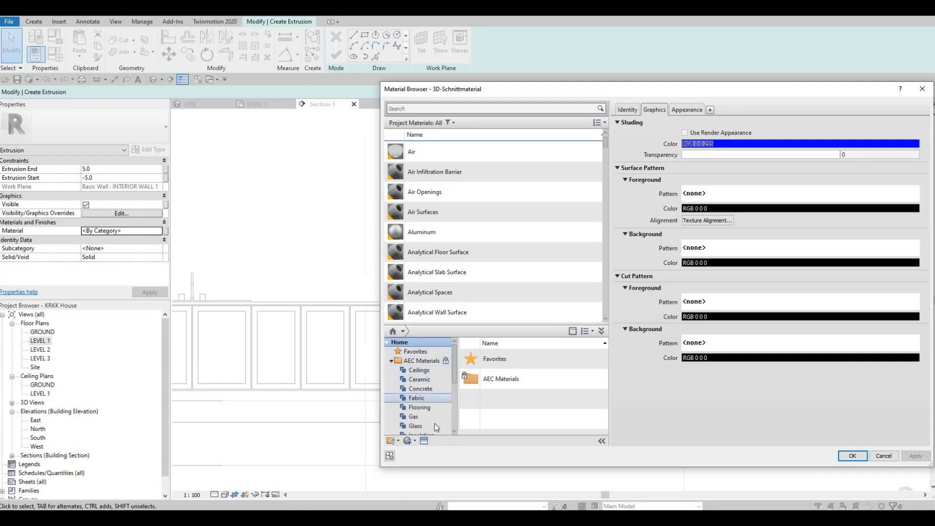
{"action": "scroll", "coordinate": [418, 414], "scroll_direction": "down", "scroll_amount": 3}
{"action": "left_click", "coordinate": [416, 426]}
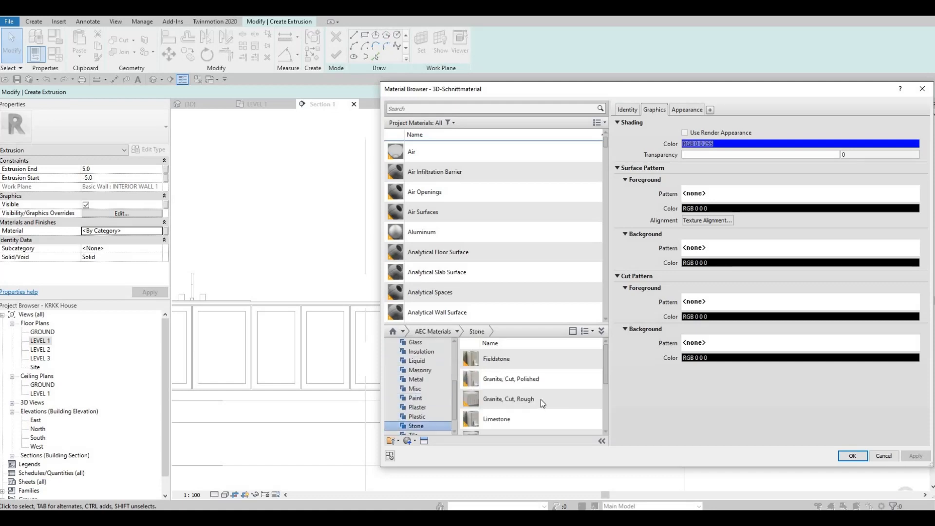
{"action": "mouse_move", "coordinate": [589, 401]}
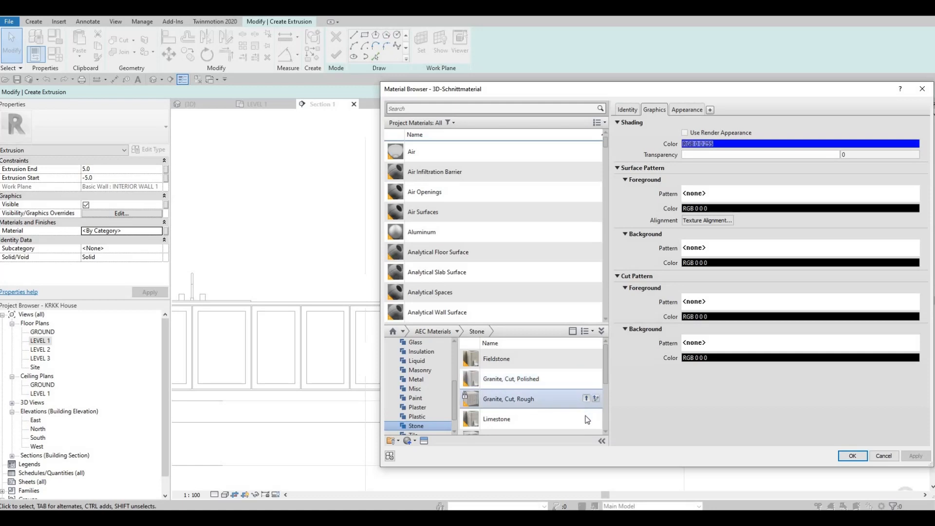
{"action": "left_click", "coordinate": [587, 418]}
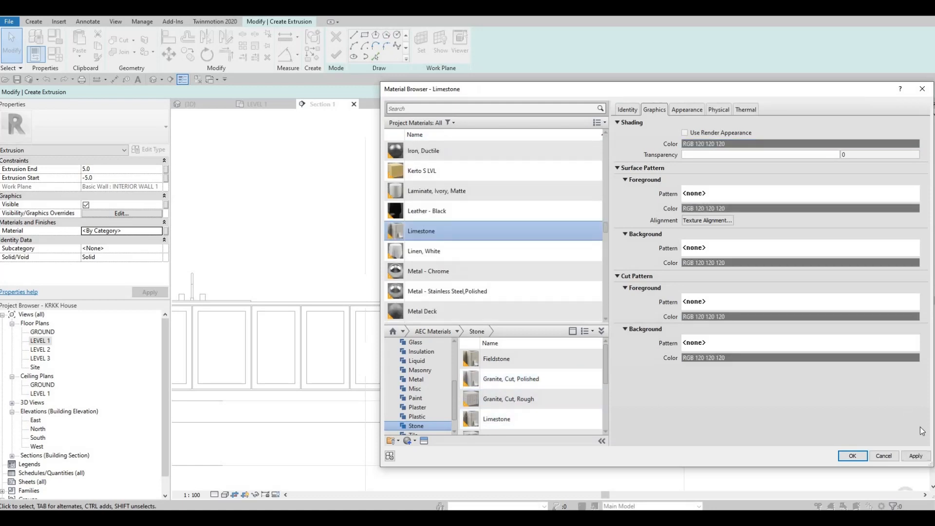
{"action": "left_click", "coordinate": [852, 456]}
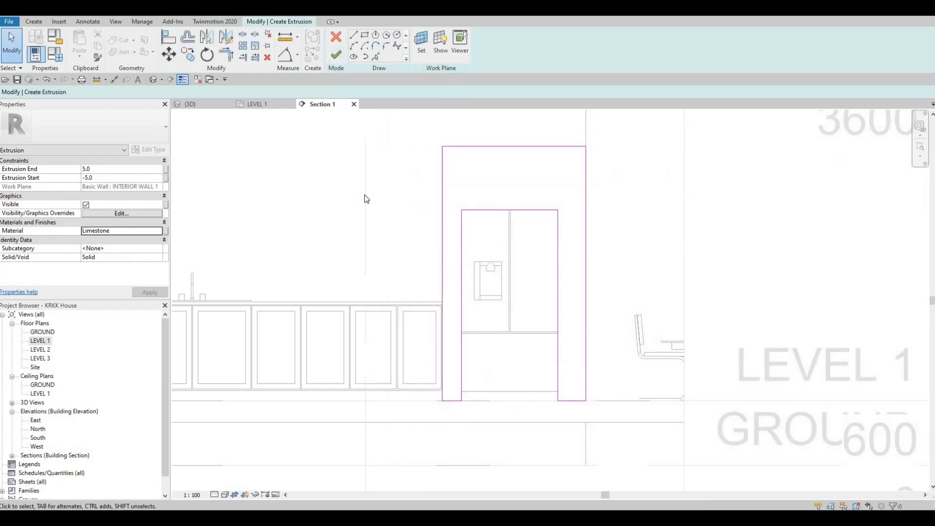
Set the extrusion start to 0 and the extrusion end to 700, and finish the surround's sketch
{"action": "left_click", "coordinate": [112, 178]}
{"action": "type", "text": "00"}
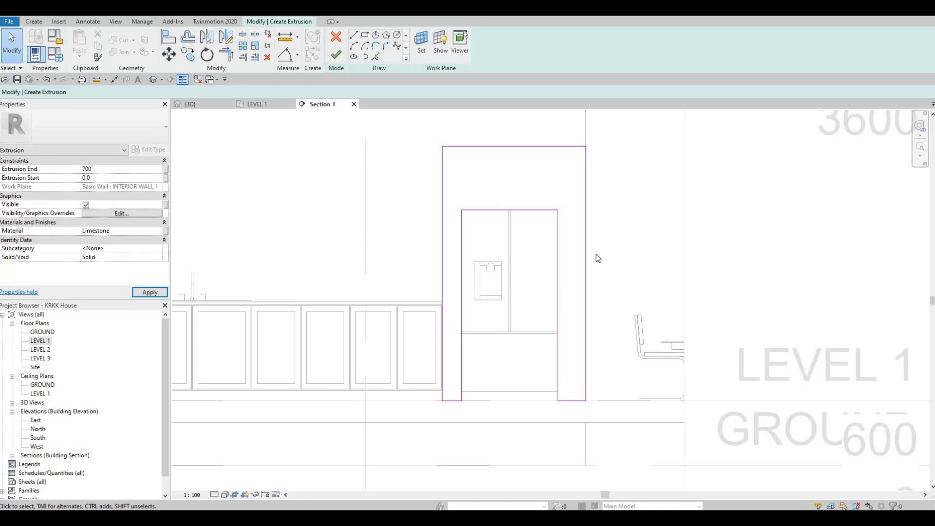
{"action": "left_click", "coordinate": [150, 292]}
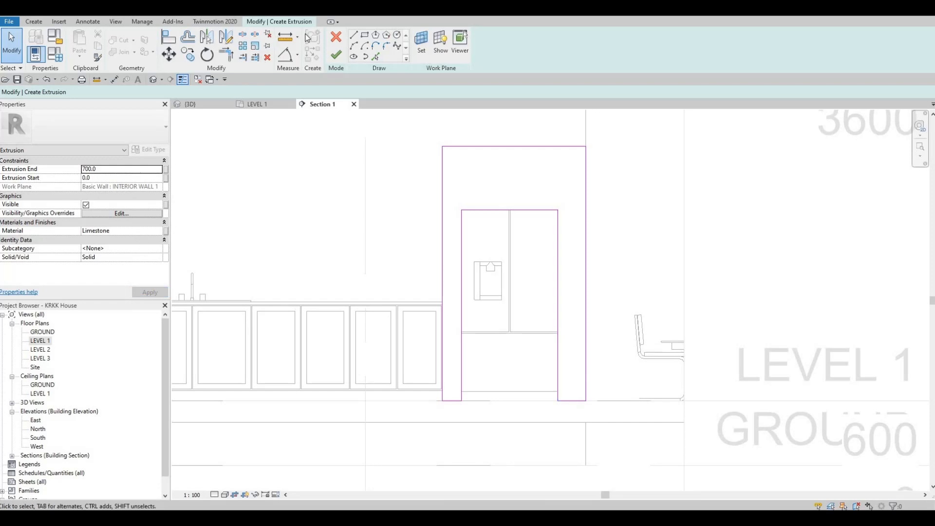
{"action": "left_click", "coordinate": [336, 55]}
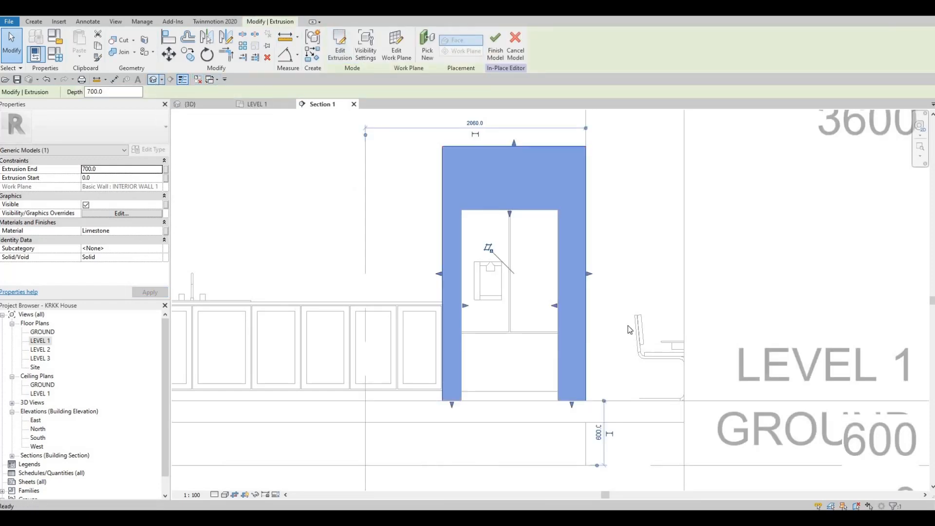
In the 3D view, stretch the surround's front face toward the refrigerator doors to a depth of about 806 mm
{"action": "left_click", "coordinate": [154, 80]}
{"action": "middle_click_drag", "start_coordinate": [504, 316], "coordinate": [613, 213], "text": "shift"}
{"action": "left_click", "coordinate": [607, 237]}
{"action": "scroll", "coordinate": [605, 292], "scroll_direction": "up", "scroll_amount": 5}
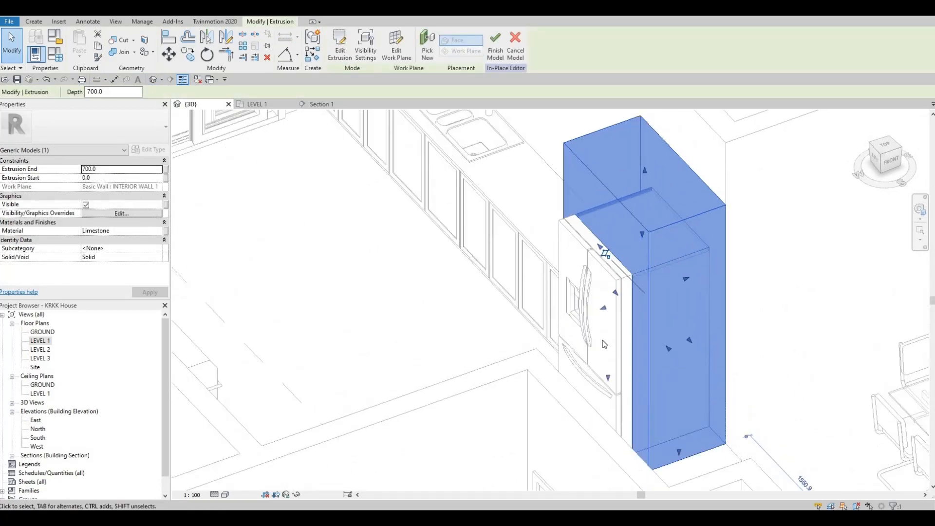
{"action": "left_click_drag", "start_coordinate": [604, 346], "coordinate": [586, 350]}
{"action": "middle_click_drag", "start_coordinate": [562, 308], "coordinate": [569, 243]}
{"action": "scroll", "coordinate": [569, 242], "scroll_direction": "down", "scroll_amount": 2}
{"action": "left_click", "coordinate": [513, 308]}
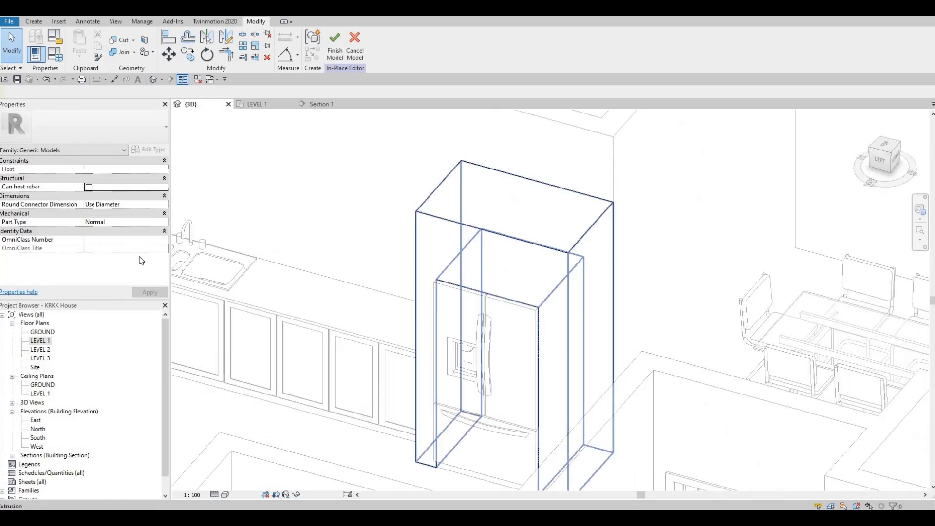
Check the surround's front face against the refrigerator doors up close and finish the in-place model
{"action": "left_click", "coordinate": [438, 243]}
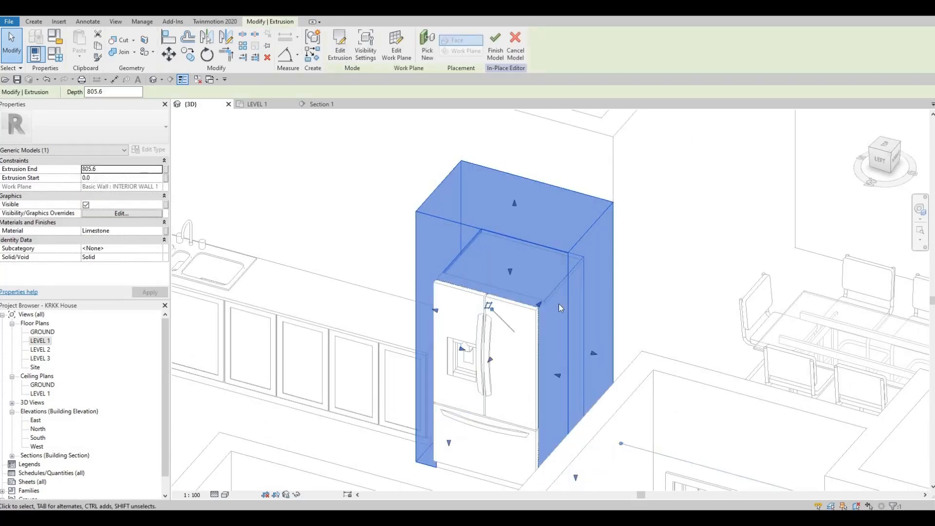
{"action": "scroll", "coordinate": [545, 306], "scroll_direction": "up", "scroll_amount": 5}
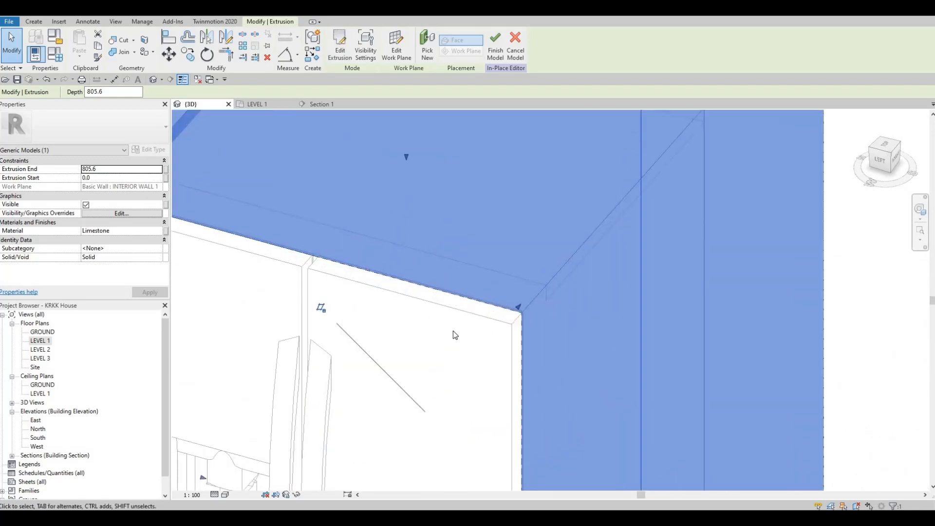
{"action": "scroll", "coordinate": [425, 336], "scroll_direction": "down", "scroll_amount": 5}
{"action": "key", "text": "Escape"}
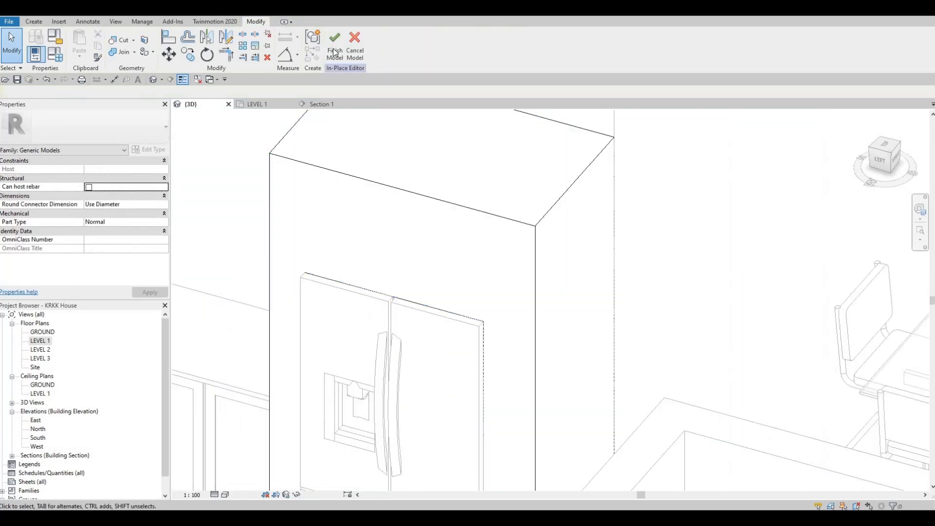
{"action": "left_click", "coordinate": [334, 52]}
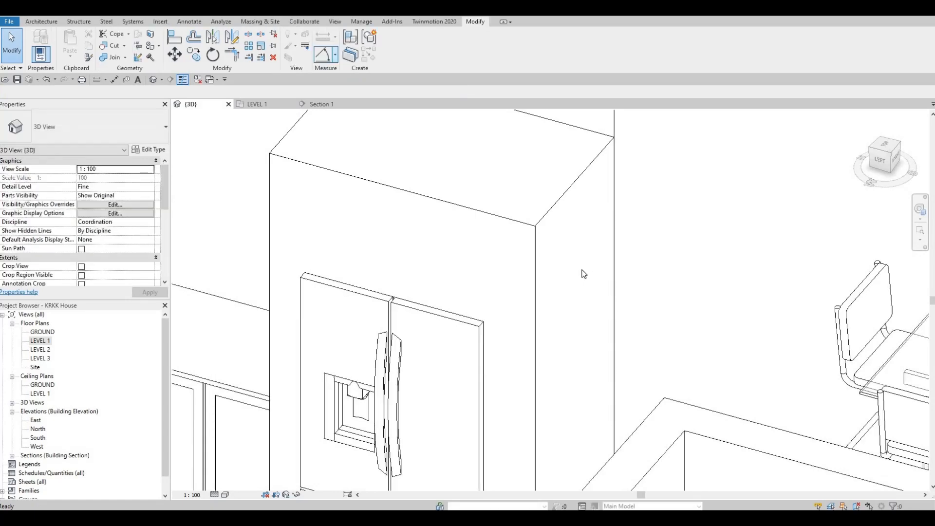
Reopen Section 1 from its mark on the LEVEL 1 floor plan and frame the whole kitchen counter wall
{"action": "scroll", "coordinate": [366, 339], "scroll_direction": "down", "scroll_amount": 3}
{"action": "middle_click_drag", "start_coordinate": [358, 351], "coordinate": [442, 314]}
{"action": "middle_click_drag", "start_coordinate": [379, 324], "coordinate": [634, 236], "text": "shift"}
{"action": "scroll", "coordinate": [634, 236], "scroll_direction": "down", "scroll_amount": 2}
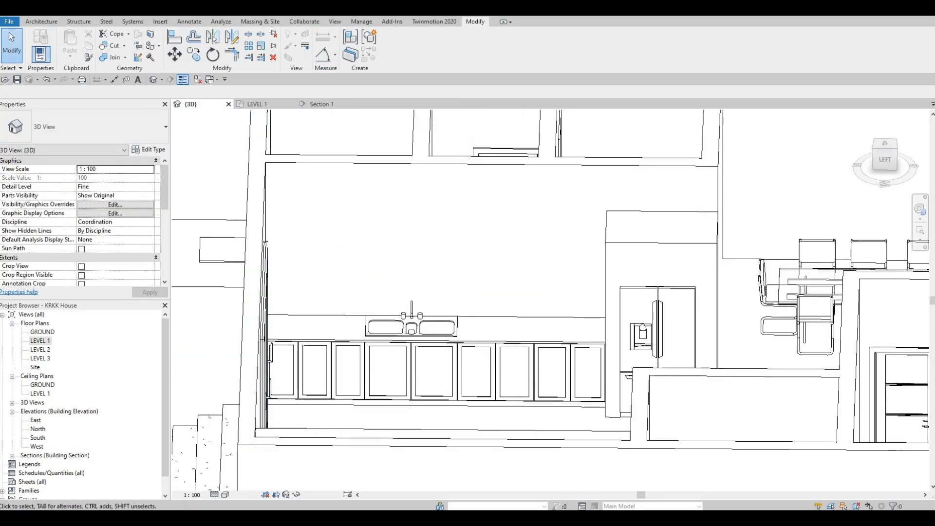
{"action": "key", "text": "F1"}
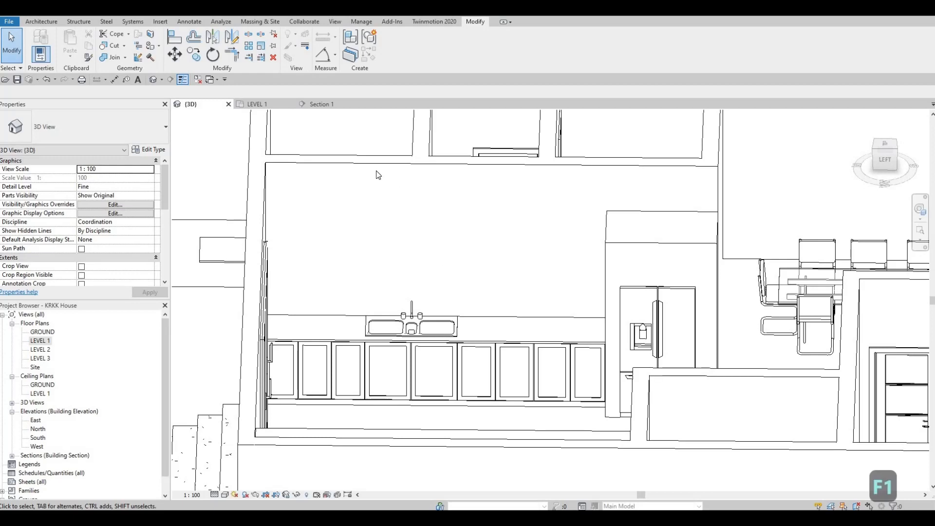
{"action": "middle_click_drag", "start_coordinate": [299, 211], "coordinate": [301, 181]}
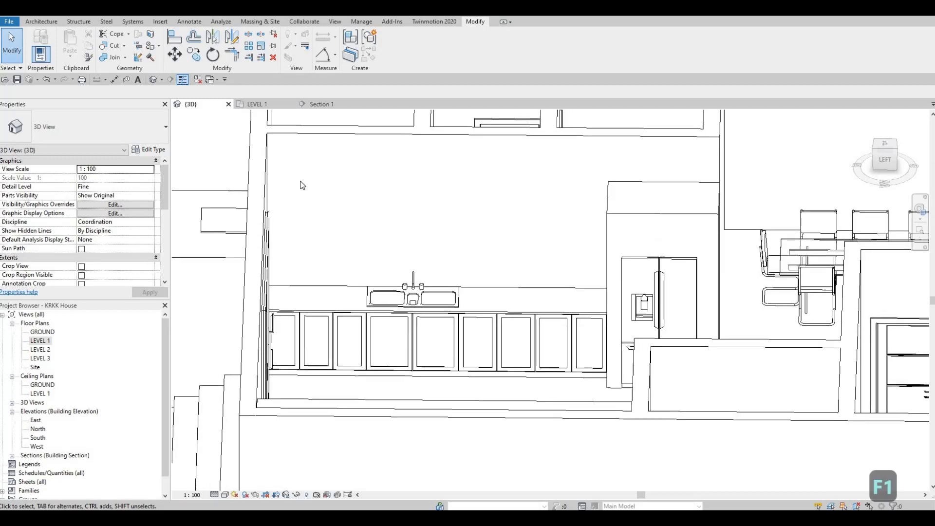
{"action": "double_click", "coordinate": [40, 340]}
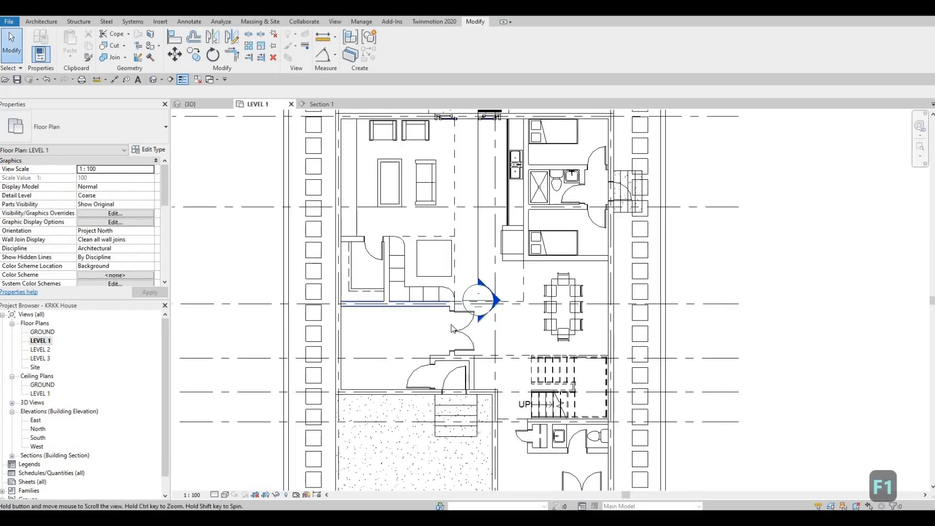
{"action": "double_click", "coordinate": [480, 298]}
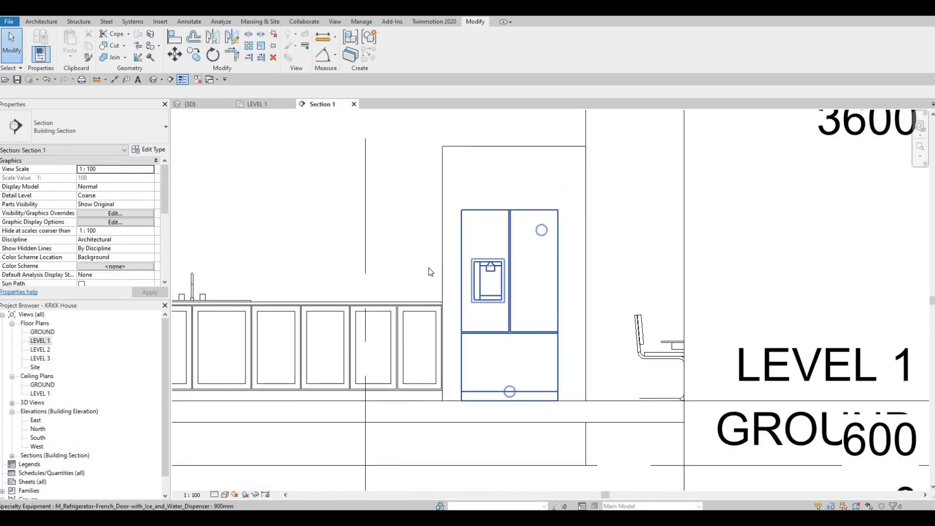
{"action": "scroll", "coordinate": [372, 265], "scroll_direction": "up", "scroll_amount": 2}
{"action": "middle_click_drag", "start_coordinate": [411, 269], "coordinate": [358, 235]}
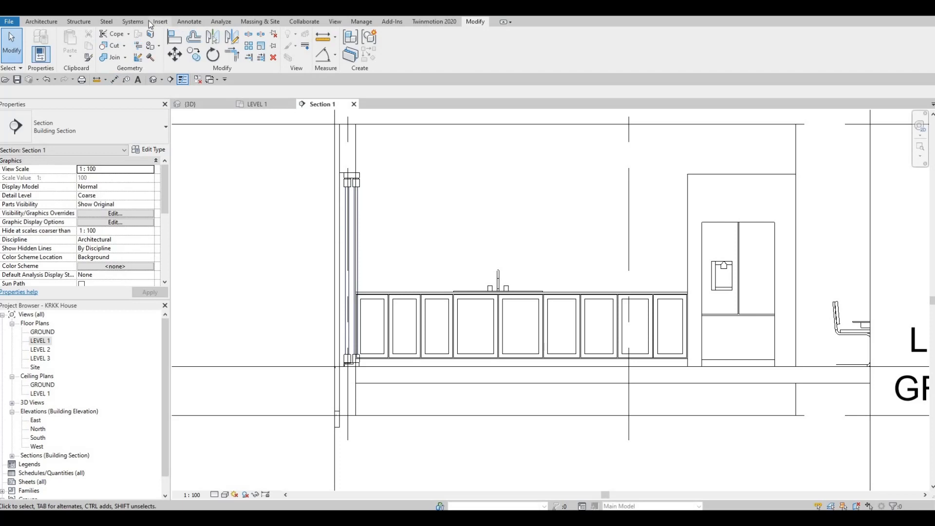
Draw a horizontal detail line in the Thin Lines style on the wall above the kitchen counter, just below the ceiling
{"action": "left_click", "coordinate": [180, 21]}
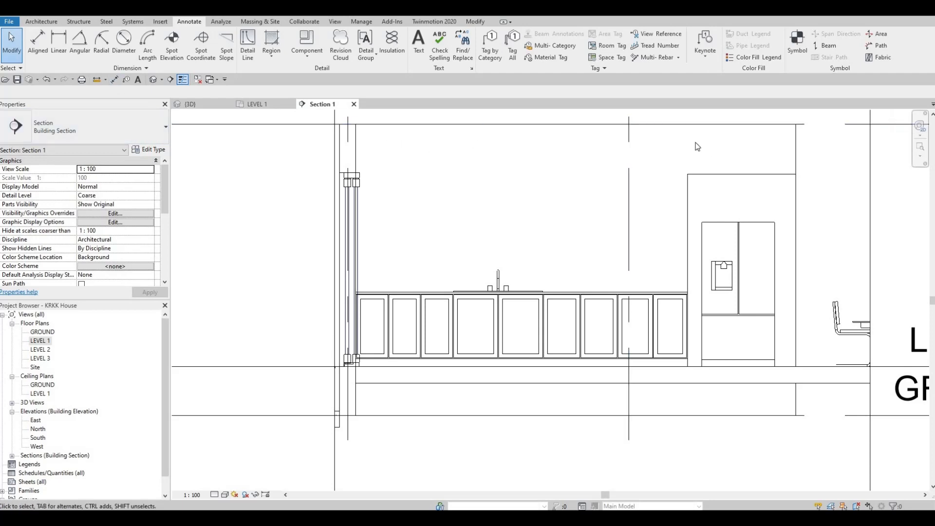
{"action": "left_click", "coordinate": [248, 45]}
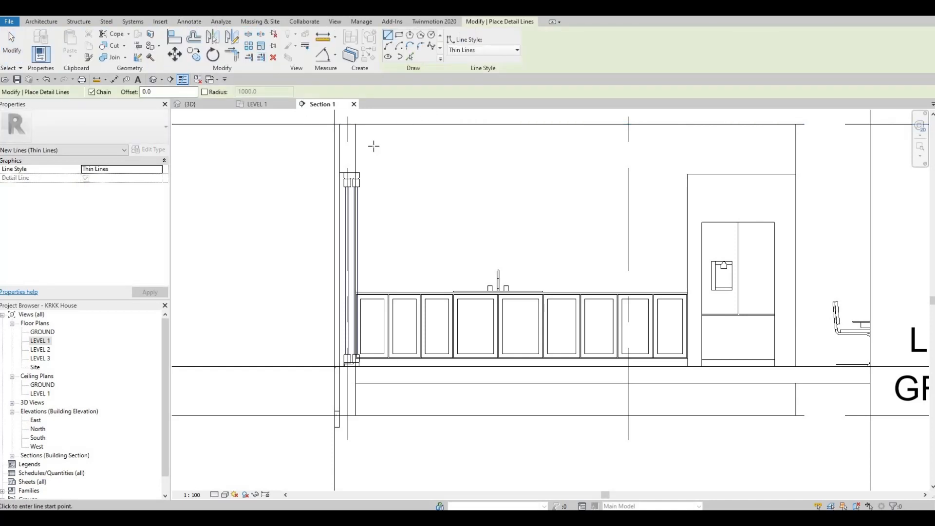
{"action": "left_click", "coordinate": [485, 145]}
{"action": "left_click", "coordinate": [373, 145]}
{"action": "key", "text": "Escape"}
{"action": "key", "text": "Escape"}
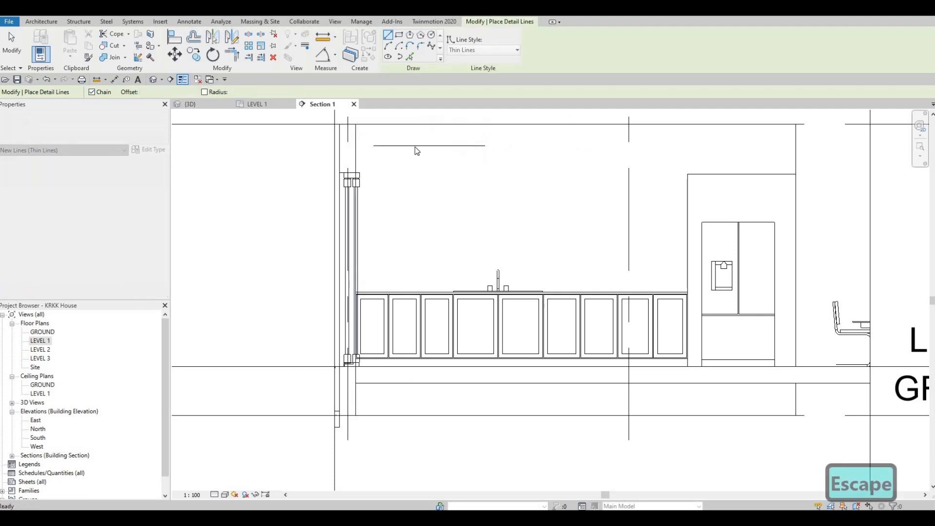
Set the horizontal detail line's distance below the ceiling line to 200 mm
{"action": "left_click", "coordinate": [375, 146]}
{"action": "scroll", "coordinate": [344, 128], "scroll_direction": "up", "scroll_amount": 2}
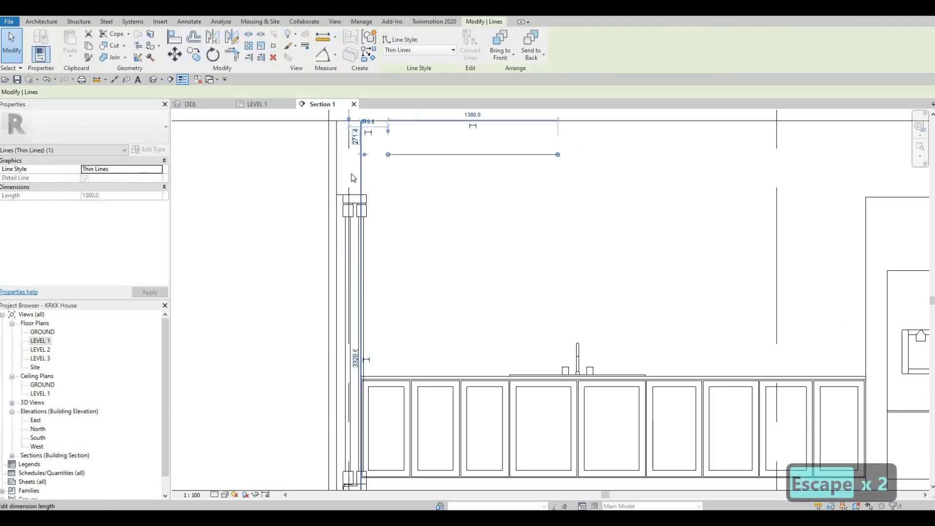
{"action": "left_click", "coordinate": [341, 138]}
{"action": "type", "text": "200"}
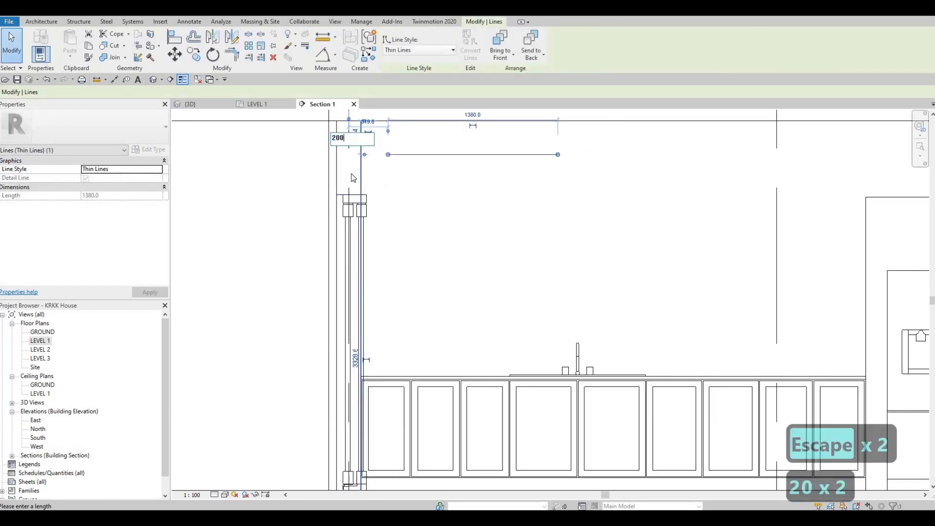
{"action": "type", "text": "0"}
{"action": "key", "text": "BackSpace"}
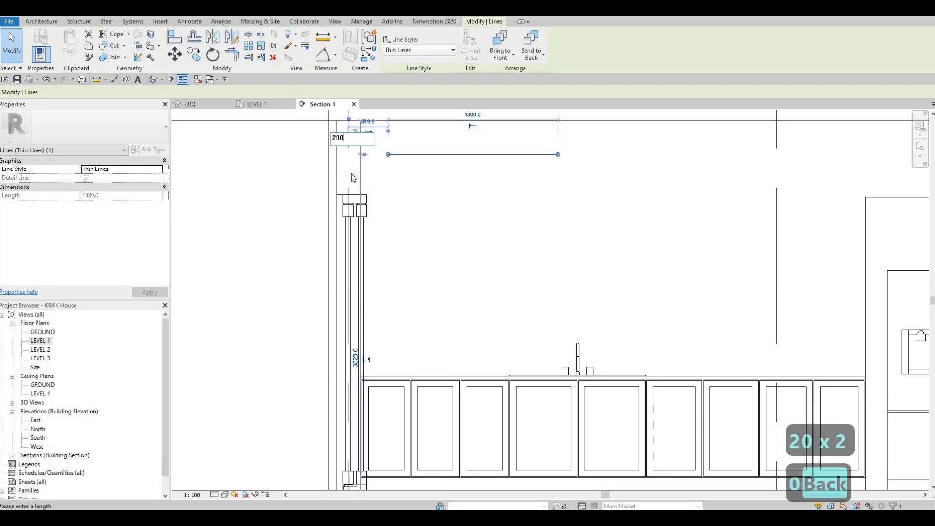
{"action": "key", "text": "Return"}
{"action": "key", "text": "Escape"}
{"action": "key", "text": "Escape"}
{"action": "scroll", "coordinate": [299, 229], "scroll_direction": "down", "scroll_amount": 2}
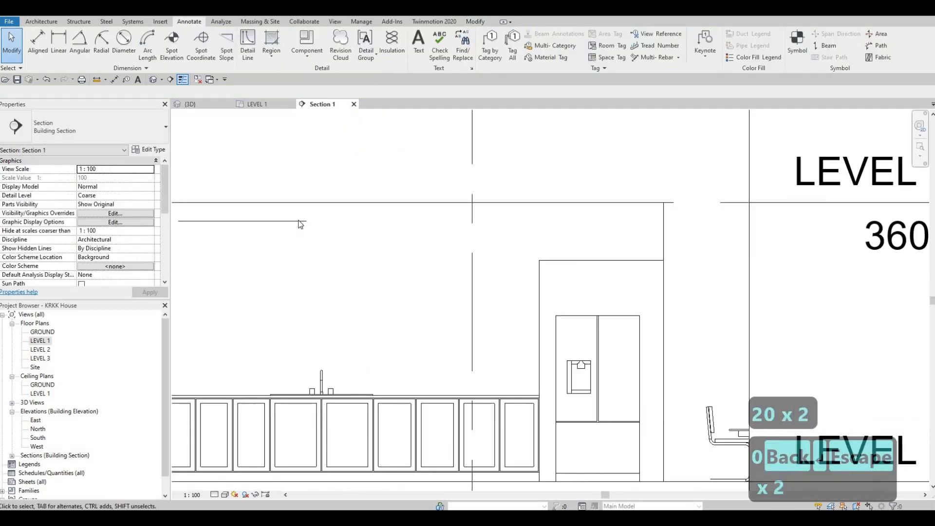
Stretch the detail line horizontally past the refrigerator surround to the far wall, making it about 5180 mm long
{"action": "left_click", "coordinate": [307, 222]}
{"action": "left_click_drag", "start_coordinate": [306, 222], "coordinate": [659, 230]}
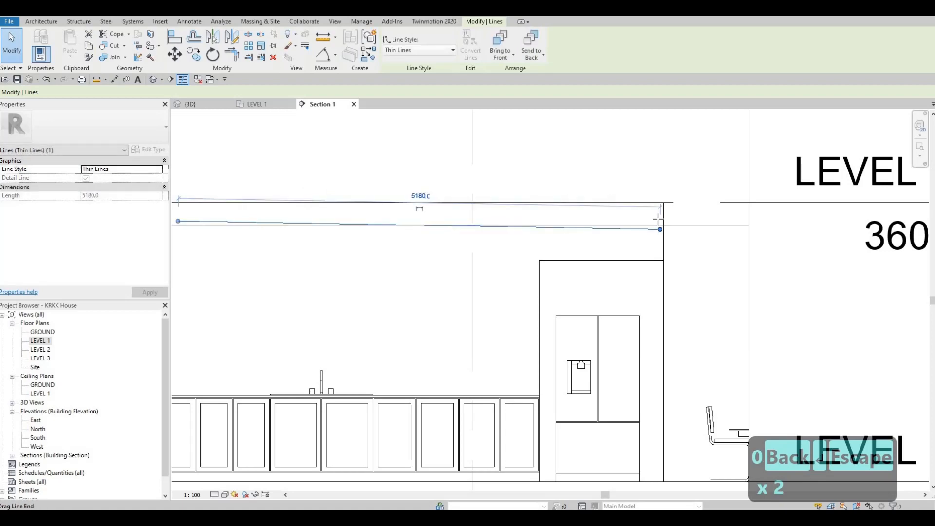
{"action": "key", "text": "Escape"}
{"action": "key", "text": "Escape"}
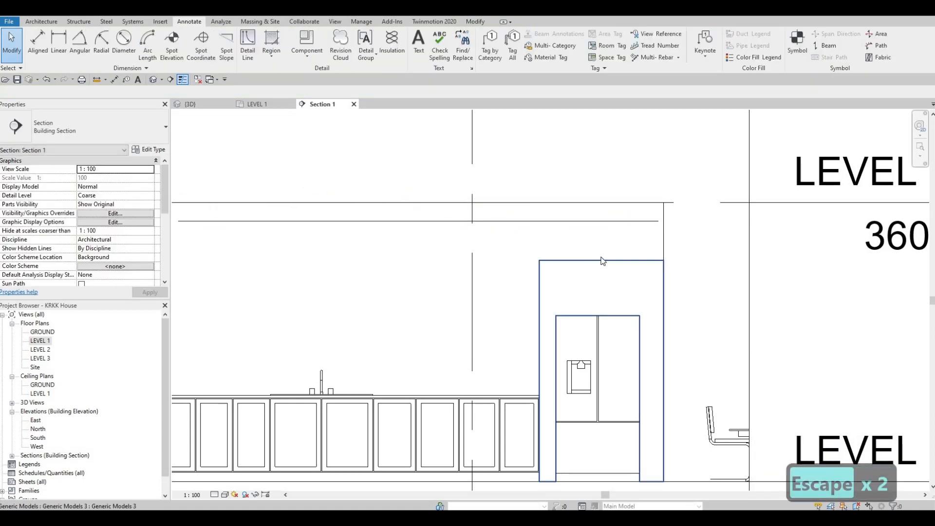
Stretch the top of the refrigerator surround up to the detail line below the ceiling
{"action": "left_click", "coordinate": [603, 261]}
{"action": "mouse_move", "coordinate": [602, 257]}
{"action": "left_mouse_down"}
{"action": "mouse_move", "coordinate": [606, 224]}
{"action": "mouse_move", "coordinate": [624, 233]}
{"action": "mouse_move", "coordinate": [602, 222]}
{"action": "left_mouse_up"}
{"action": "key", "text": "Escape"}
{"action": "scroll", "coordinate": [600, 242], "scroll_direction": "down", "scroll_amount": 2}
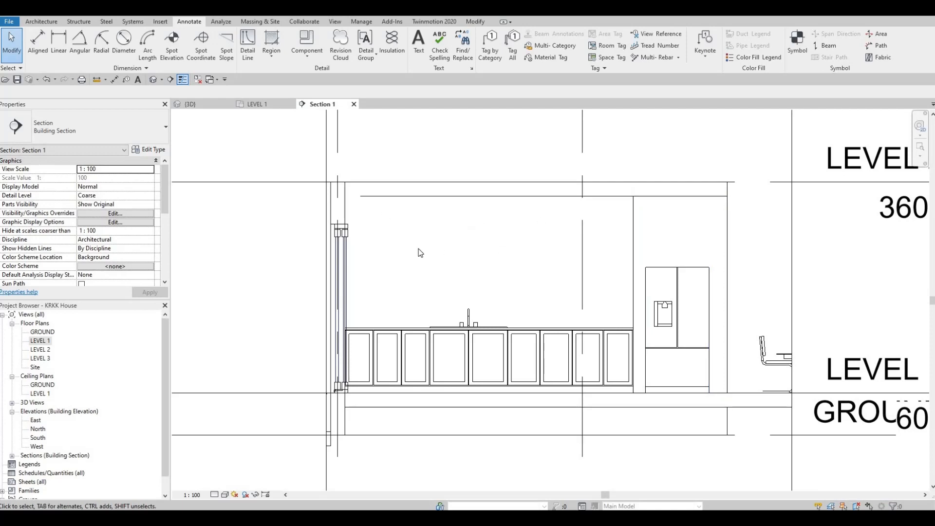
{"action": "middle_click_drag", "start_coordinate": [452, 232], "coordinate": [483, 217]}
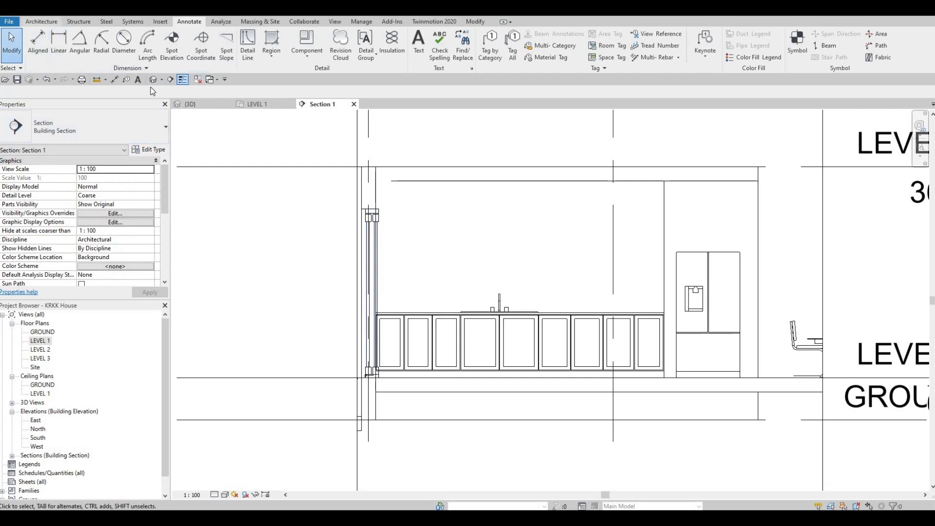
Create a new in-place model in the Generic Models category and accept its default name
{"action": "left_click", "coordinate": [40, 21]}
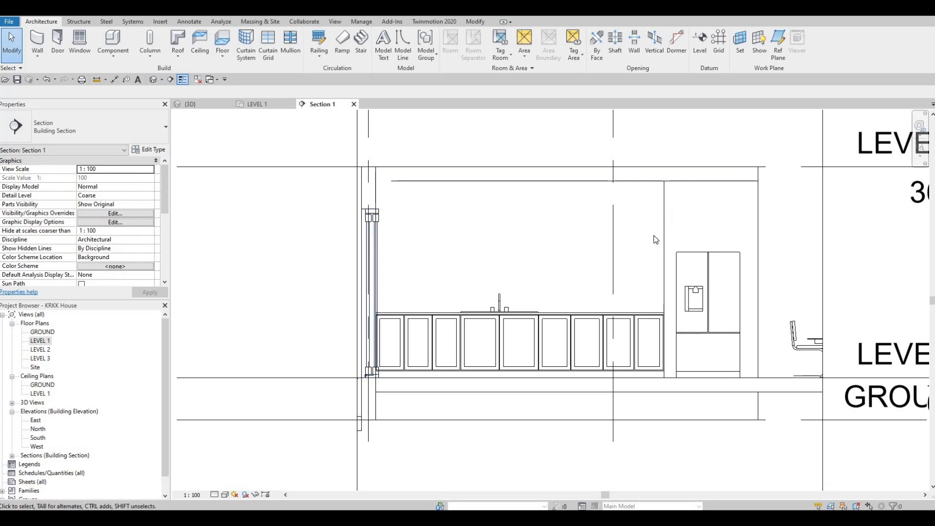
{"action": "left_click", "coordinate": [112, 54]}
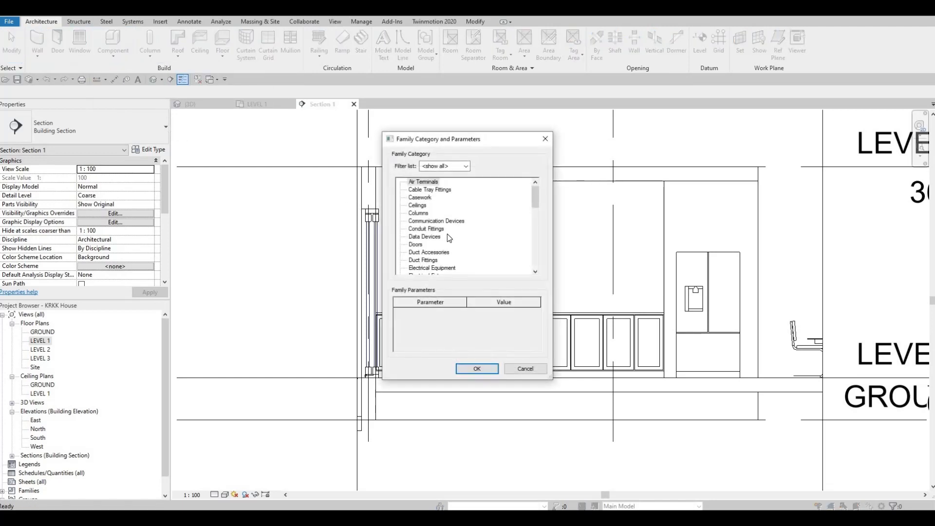
{"action": "scroll", "coordinate": [425, 265], "scroll_direction": "down", "scroll_amount": 3}
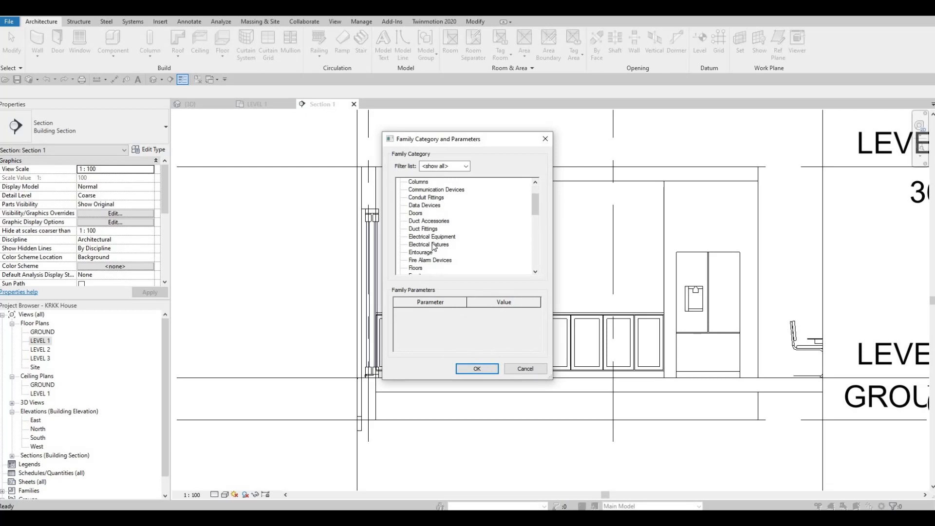
{"action": "left_click", "coordinate": [475, 369]}
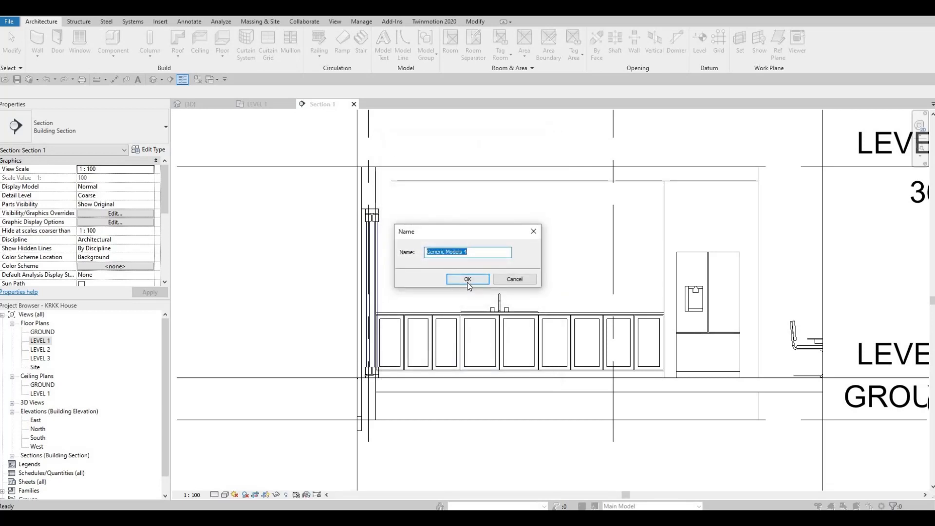
{"action": "key", "text": "Return"}
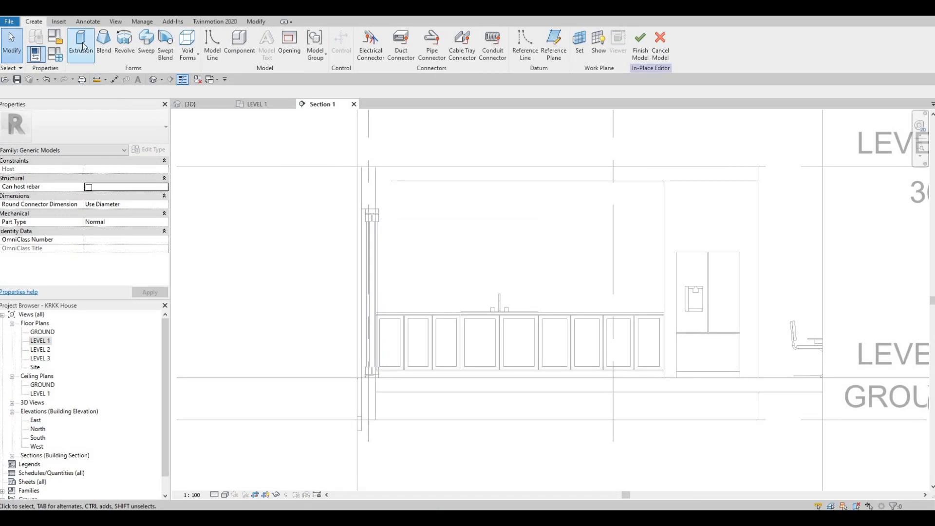
Start an extrusion on the kitchen wall's face and sketch a rectangle about 4100 by 608 mm above the counter, between window and surround
{"action": "left_click", "coordinate": [82, 44]}
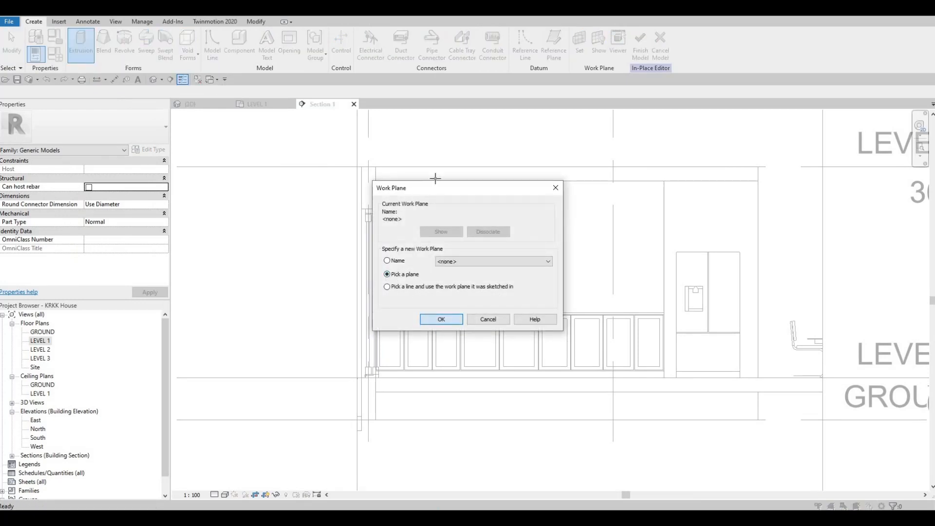
{"action": "key", "text": "Return"}
{"action": "left_click", "coordinate": [412, 178]}
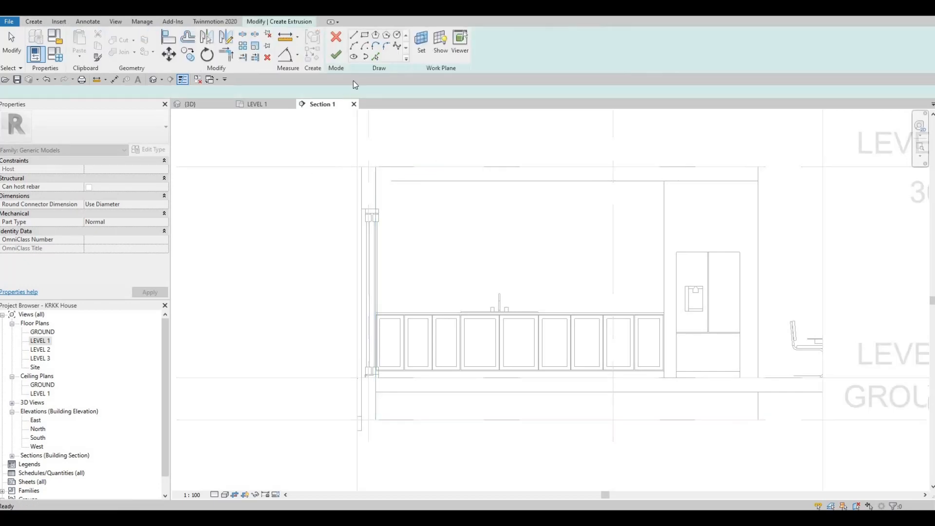
{"action": "left_click", "coordinate": [369, 36]}
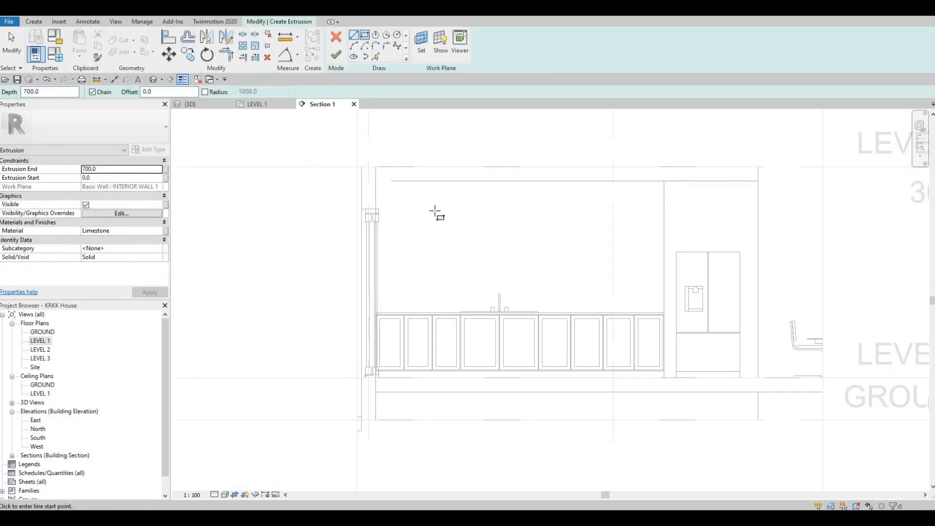
{"action": "left_click", "coordinate": [375, 209]}
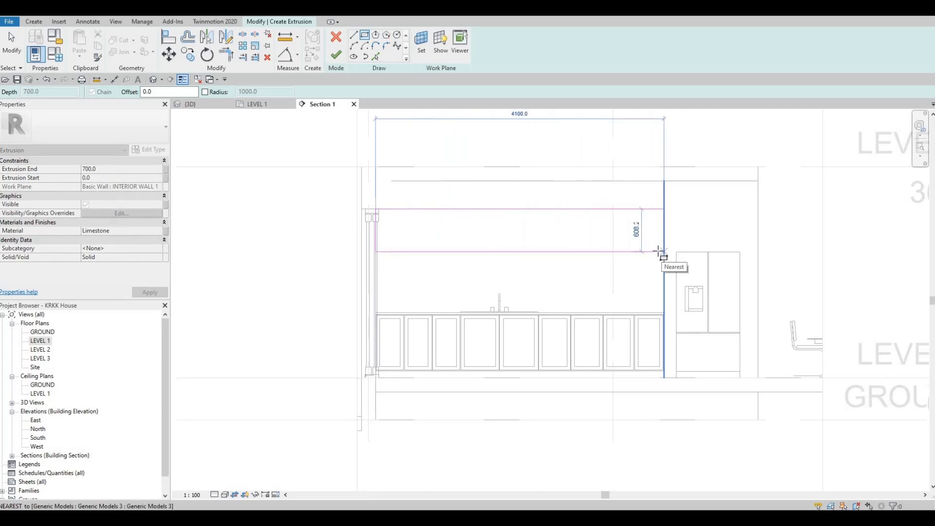
{"action": "left_click", "coordinate": [658, 252]}
{"action": "key", "text": "Escape"}
{"action": "key", "text": "Escape"}
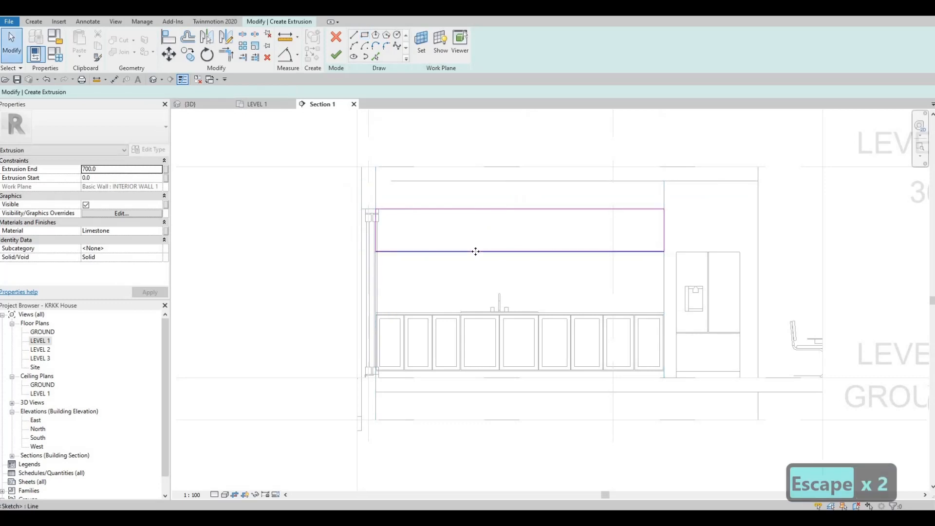
Nudge the whole rectangle down until its top edge lies about 560 mm below the detail line
{"action": "left_click", "coordinate": [476, 252]}
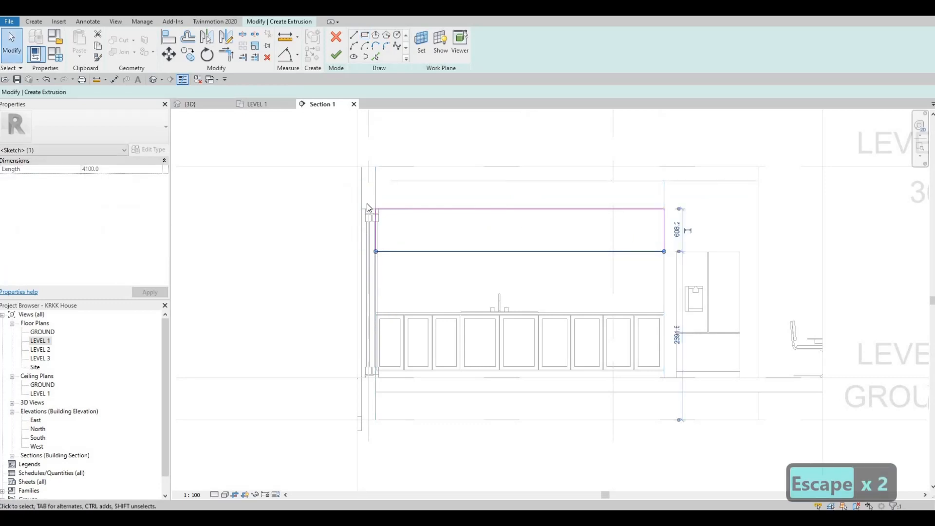
{"action": "left_click_drag", "start_coordinate": [344, 197], "coordinate": [689, 267]}
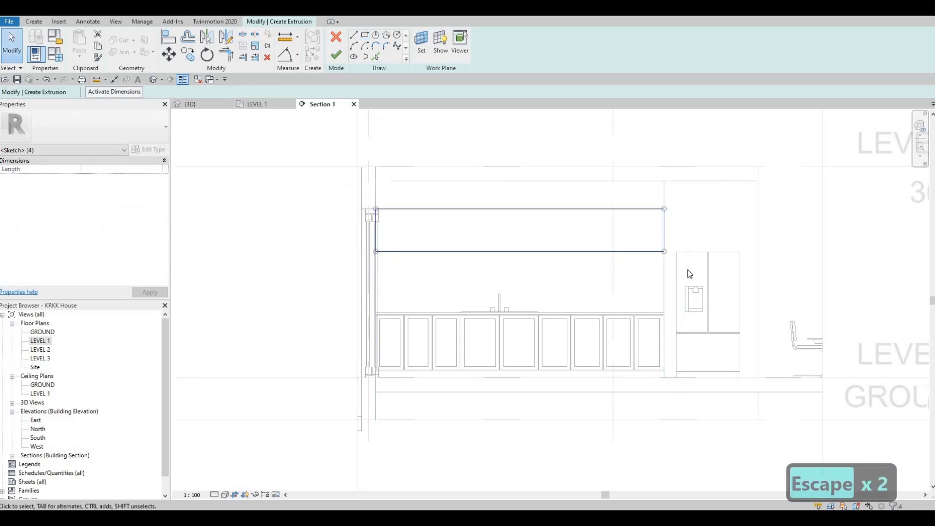
{"action": "key", "text": "Down"}
{"action": "key", "text": "Down"}
{"action": "key", "text": "Down"}
{"action": "key", "text": "Down"}
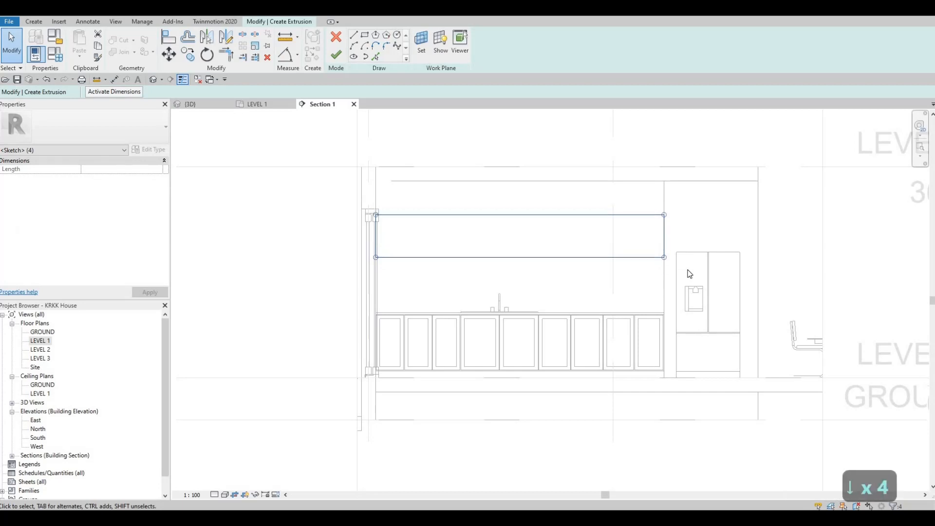
{"action": "key", "text": "Down"}
{"action": "key", "text": "Down"}
{"action": "key", "text": "Down"}
{"action": "key", "text": "Down"}
{"action": "key", "text": "Down"}
{"action": "key", "text": "Down"}
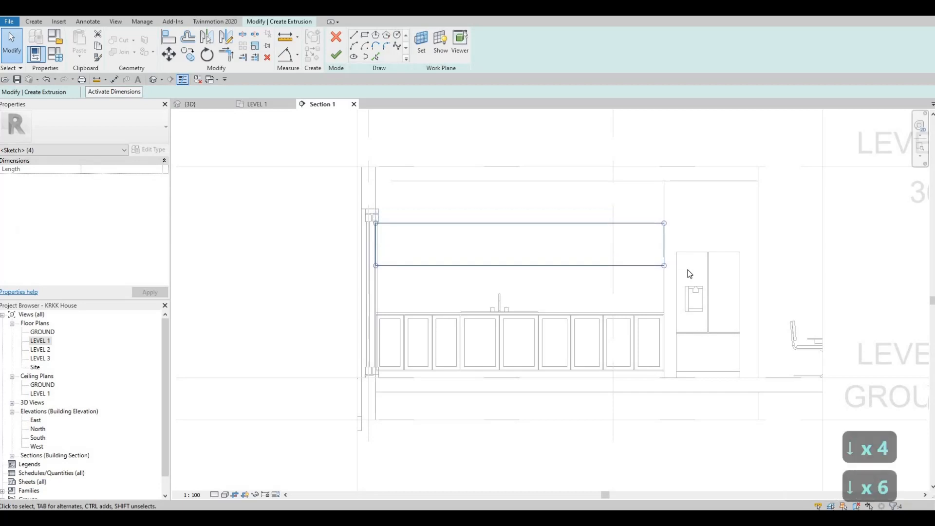
{"action": "key", "text": "Up"}
{"action": "key", "text": "Up"}
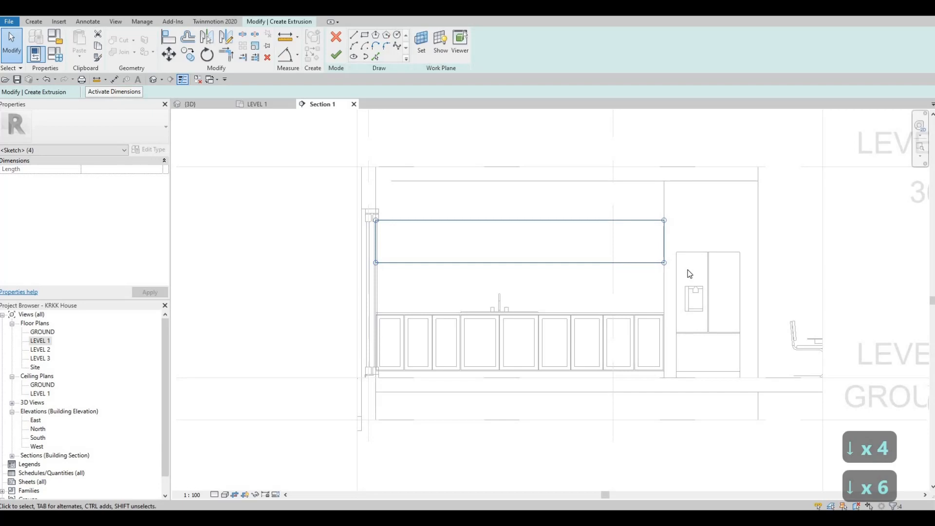
{"action": "key", "text": "Escape"}
{"action": "key", "text": "Escape"}
Raise the rectangle's top edge and set the rectangle's height to 700 mm
{"action": "left_click", "coordinate": [525, 220]}
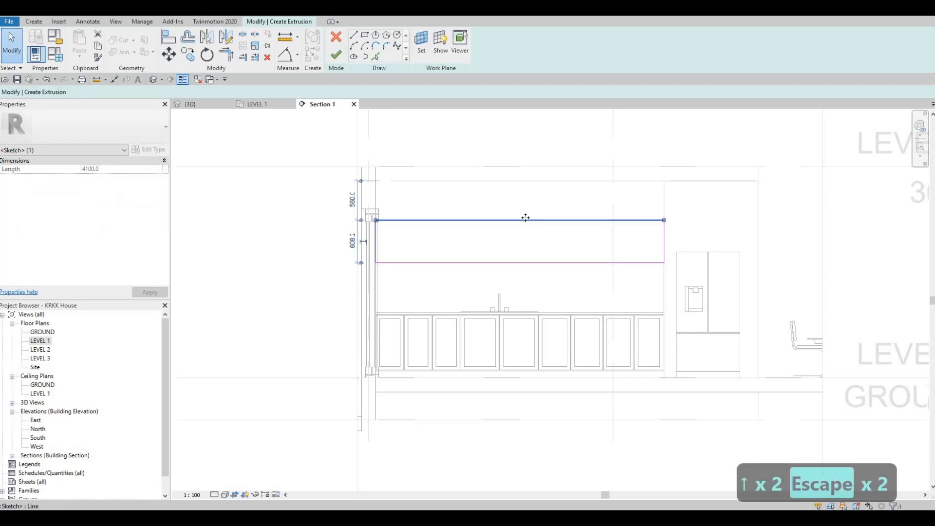
{"action": "key", "text": "Up"}
{"action": "key", "text": "Up"}
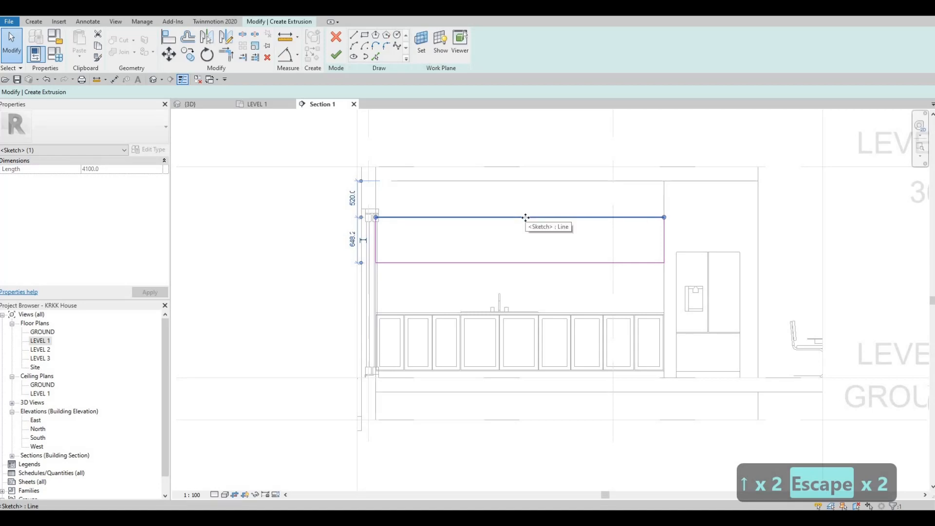
{"action": "key", "text": "Up"}
{"action": "key", "text": "Up"}
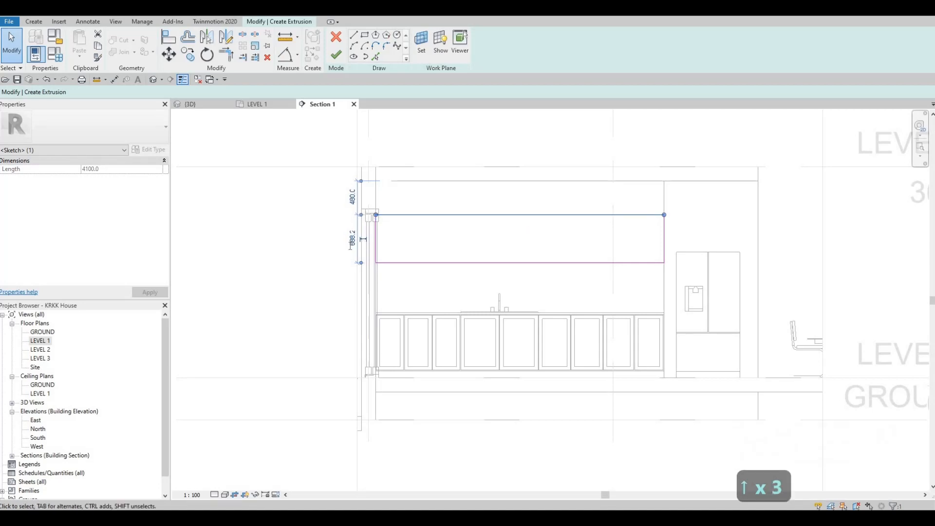
{"action": "left_click", "coordinate": [352, 239]}
{"action": "type", "text": "700"}
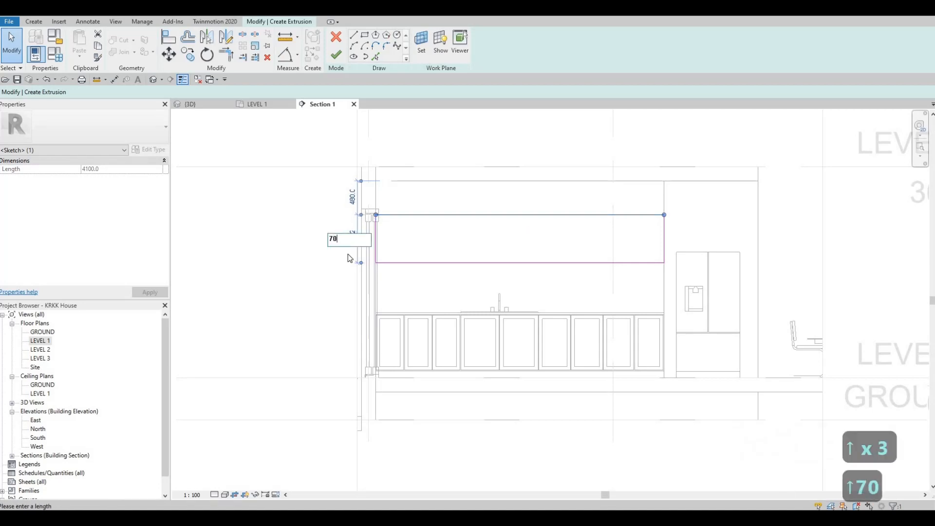
{"action": "key", "text": "Return"}
{"action": "key", "text": "Escape"}
{"action": "key", "text": "Escape"}
{"action": "key", "text": "Escape"}
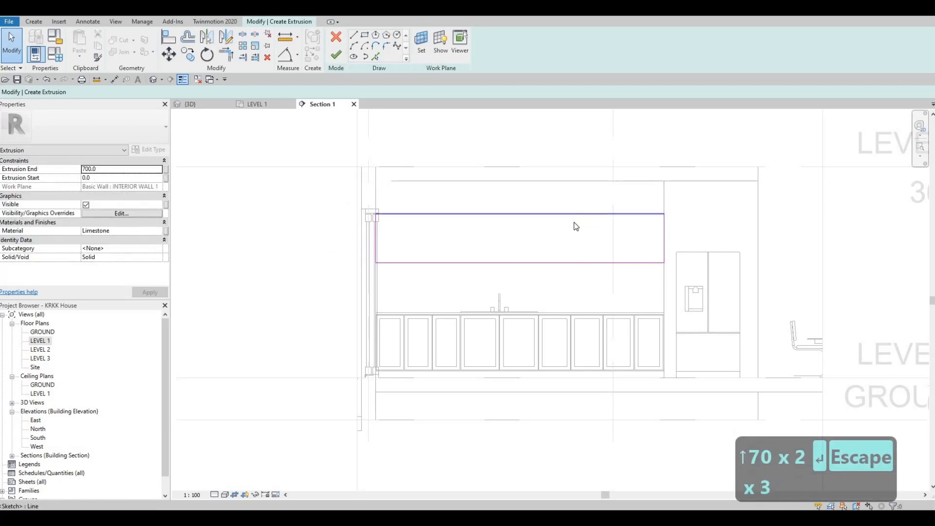
Check the distance from the rectangle's lower edge down to the LEVEL 1 floor
{"action": "left_click", "coordinate": [484, 263]}
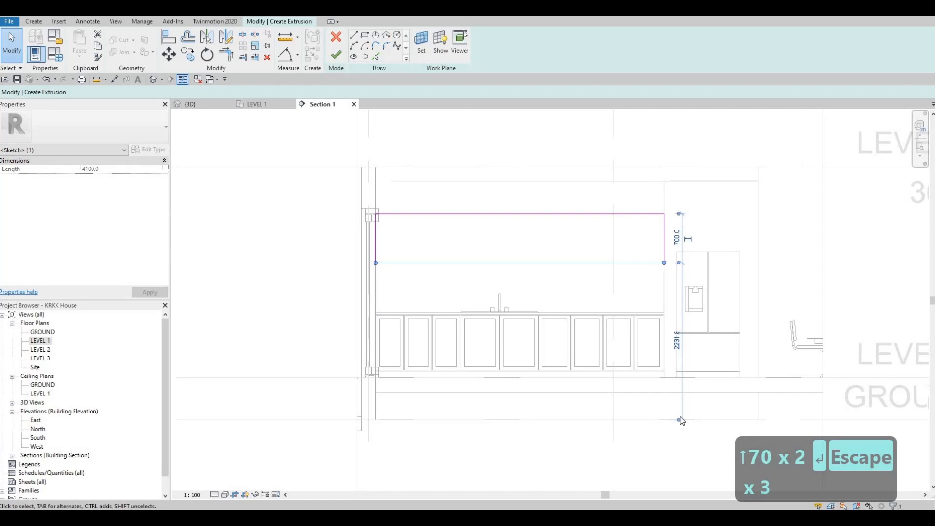
{"action": "left_click", "coordinate": [677, 343]}
{"action": "left_click", "coordinate": [684, 334]}
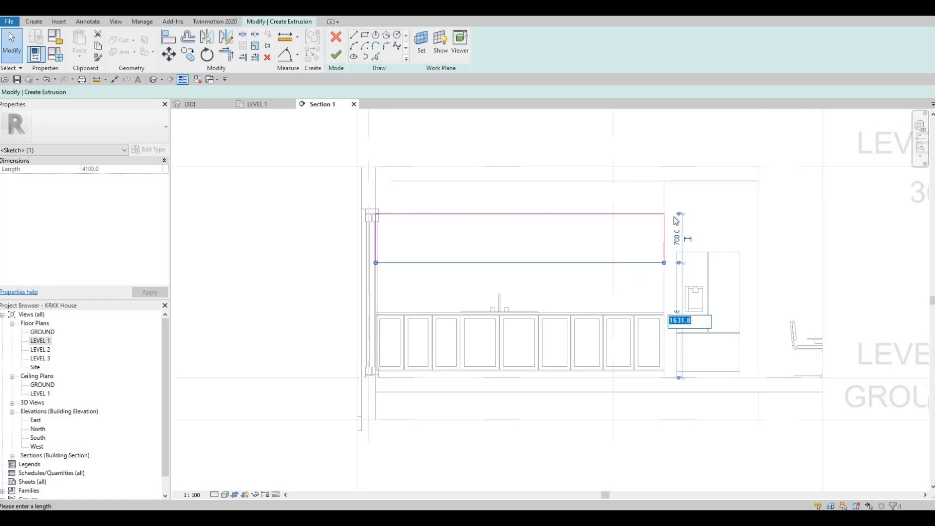
{"action": "key", "text": "Escape"}
{"action": "key", "text": "Escape"}
{"action": "key", "text": "Escape"}
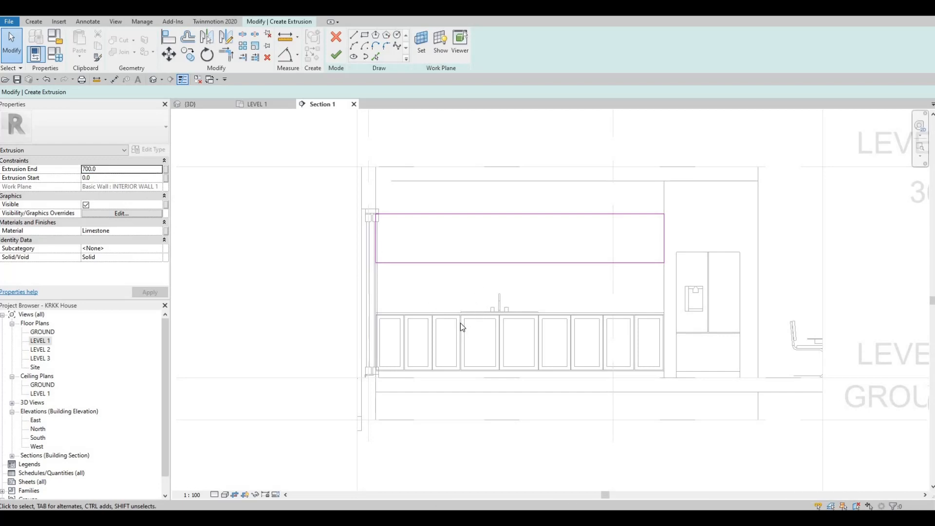
Set the extrusion end of the wall unit to 450 mm and apply it
{"action": "left_click", "coordinate": [111, 170]}
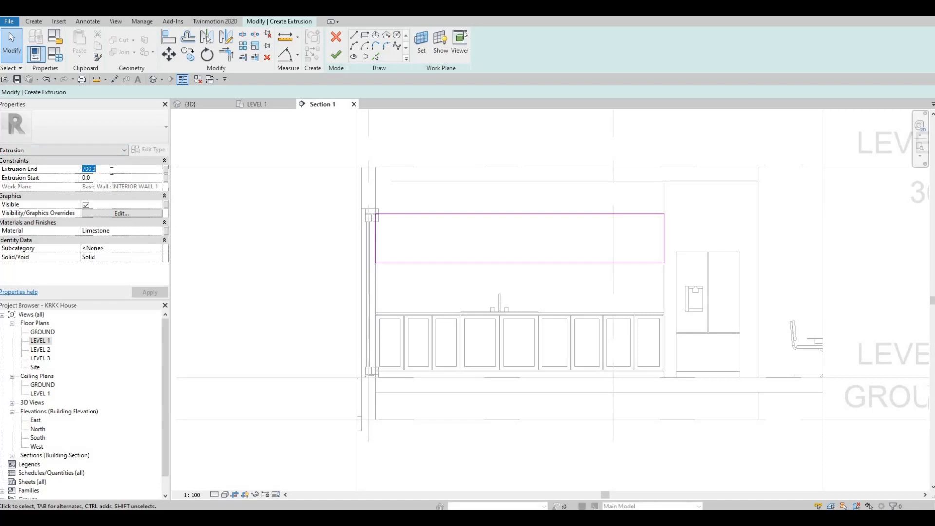
{"action": "type", "text": "450"}
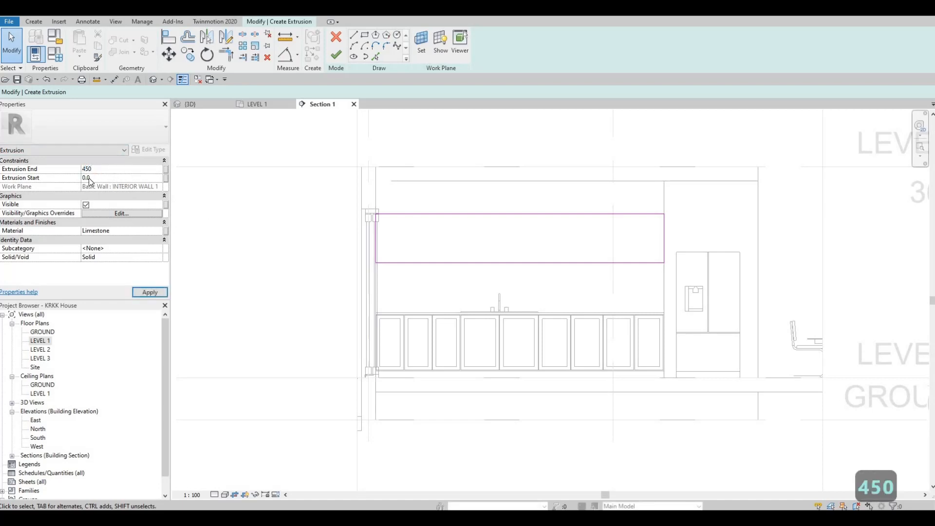
{"action": "left_click", "coordinate": [159, 292]}
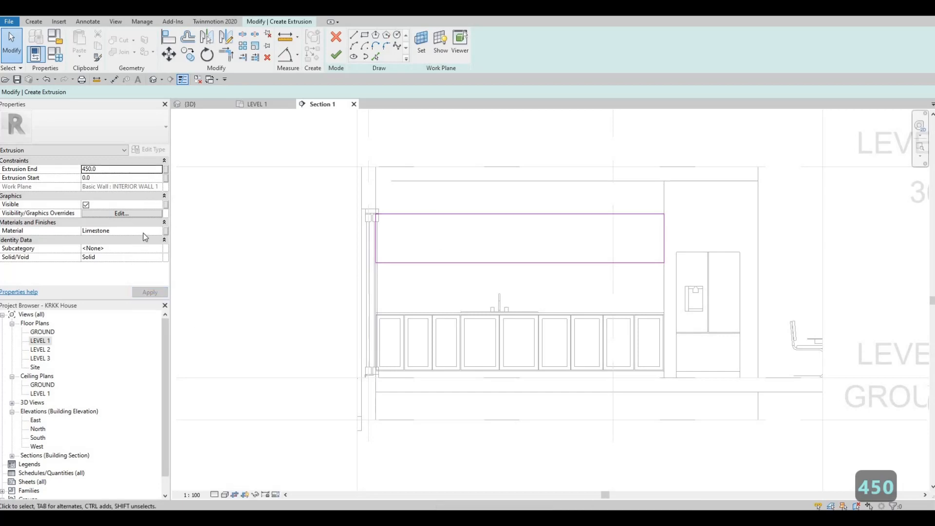
Assign the Glulam 36h material from the AEC wood library to the wall unit extrusion and finish the in-place model
{"action": "left_click", "coordinate": [161, 233]}
{"action": "left_click", "coordinate": [159, 231]}
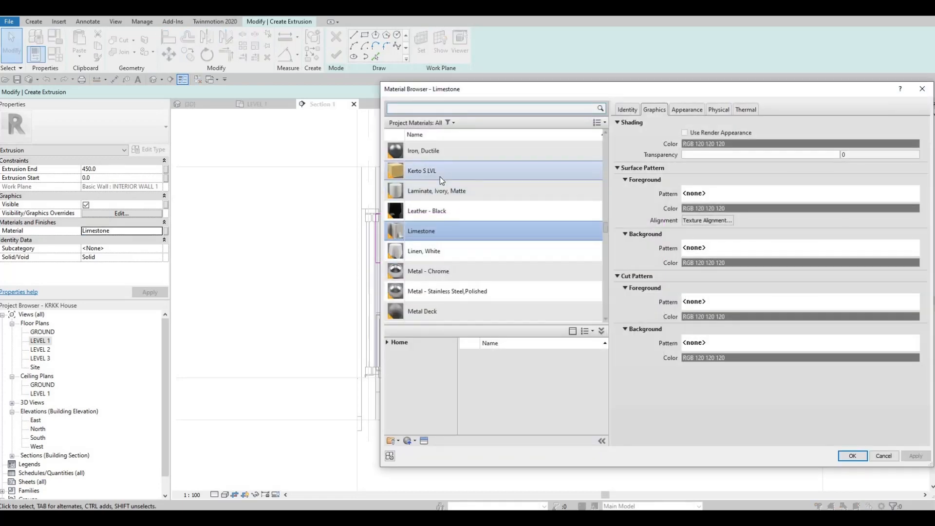
{"action": "left_click", "coordinate": [440, 177]}
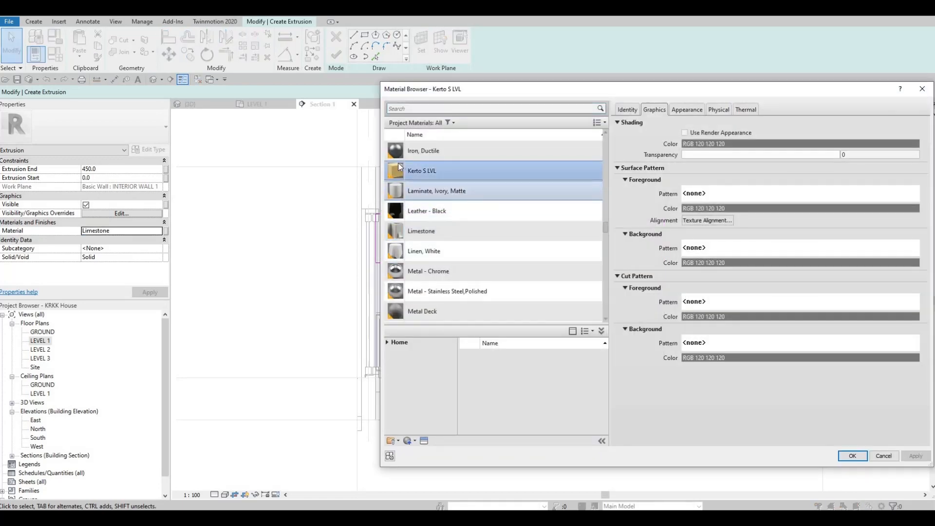
{"action": "left_click", "coordinate": [395, 343]}
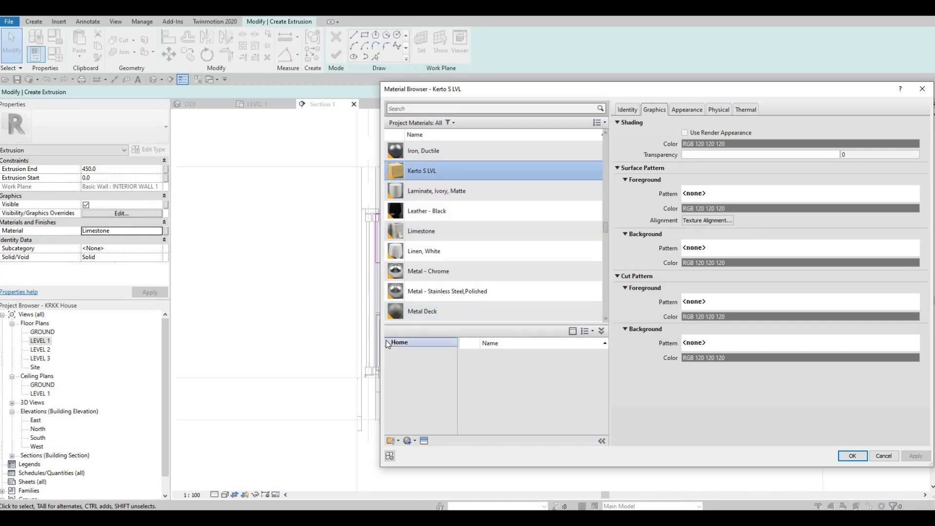
{"action": "left_click", "coordinate": [390, 362]}
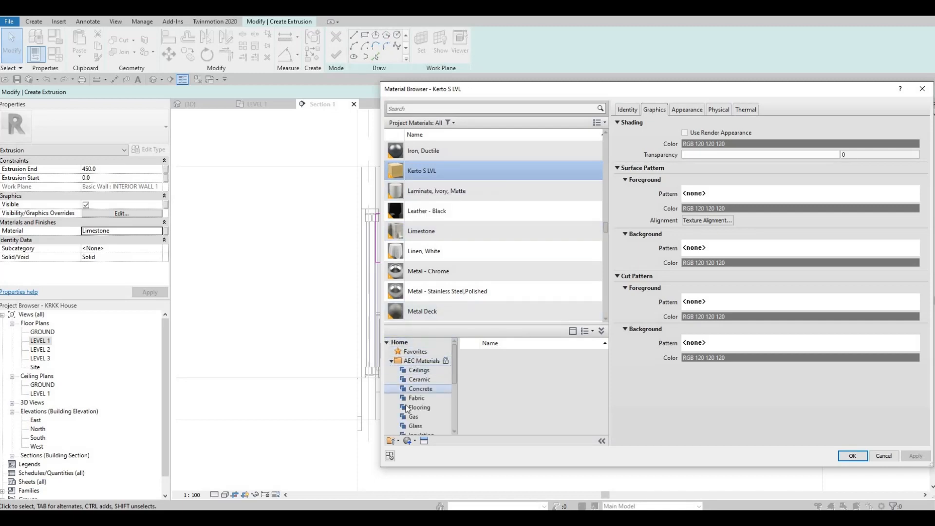
{"action": "scroll", "coordinate": [408, 407], "scroll_direction": "down", "scroll_amount": 4}
{"action": "left_click", "coordinate": [414, 426]}
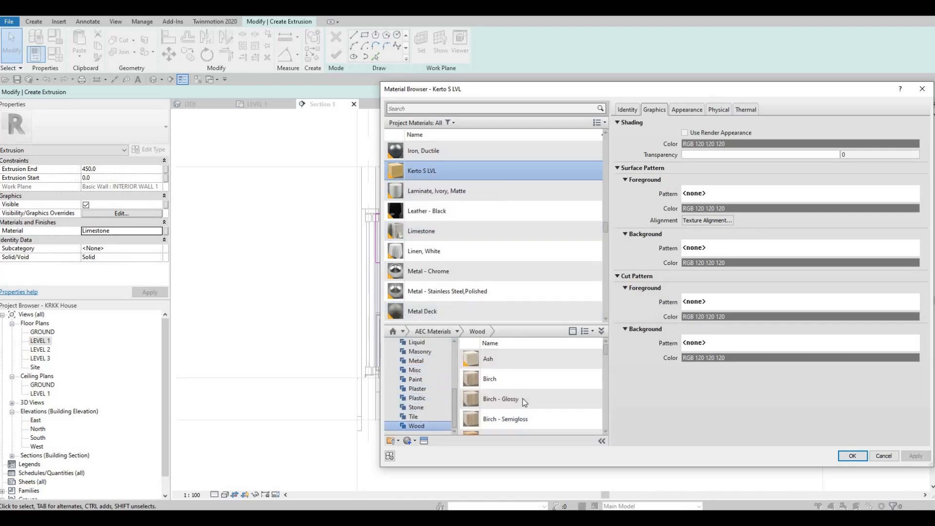
{"action": "scroll", "coordinate": [555, 392], "scroll_direction": "down", "scroll_amount": 3}
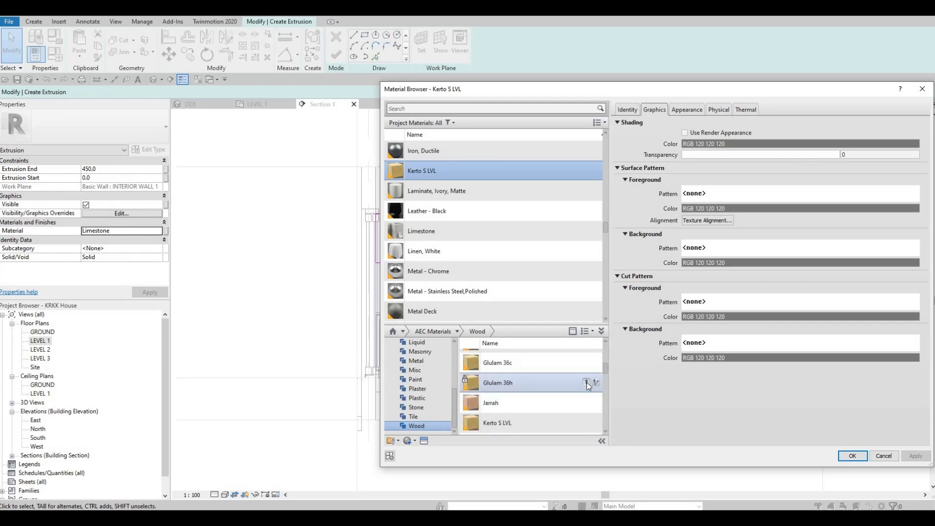
{"action": "left_click", "coordinate": [587, 383]}
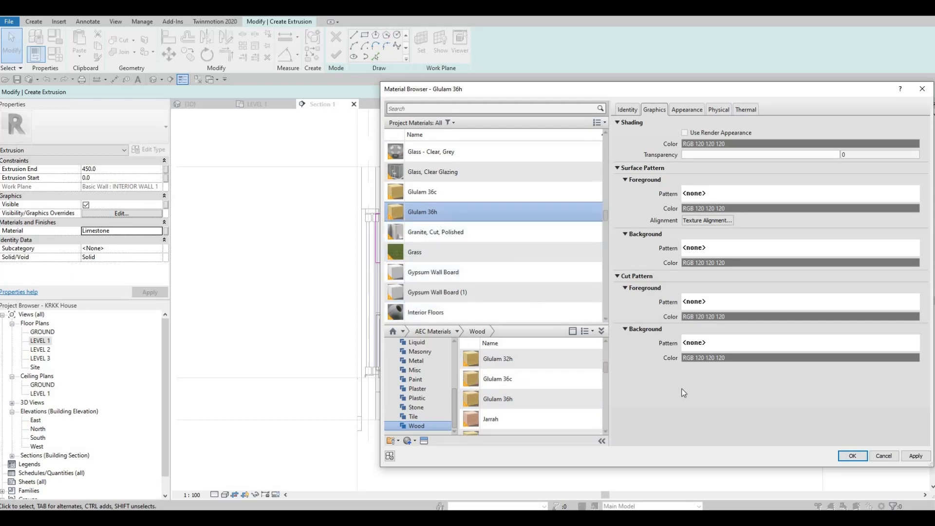
{"action": "left_click", "coordinate": [852, 455]}
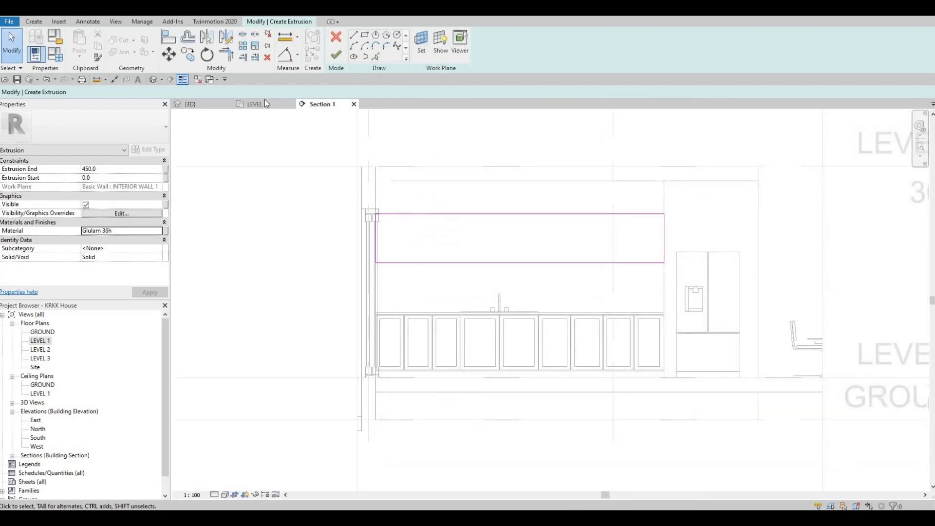
{"action": "left_click", "coordinate": [336, 56]}
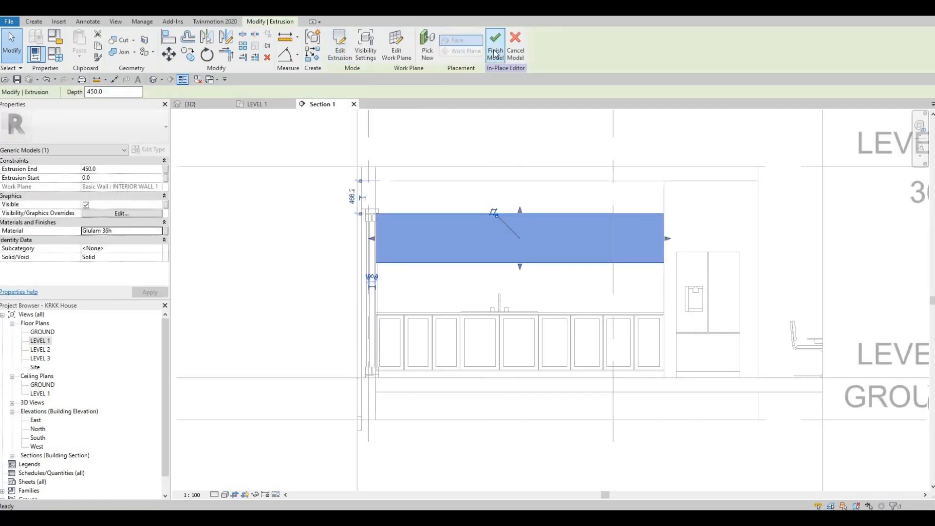
{"action": "left_click", "coordinate": [495, 55]}
Examine the wall unit above the counter in the 3D view and in the LEVEL 1 plan
{"action": "left_click", "coordinate": [200, 106]}
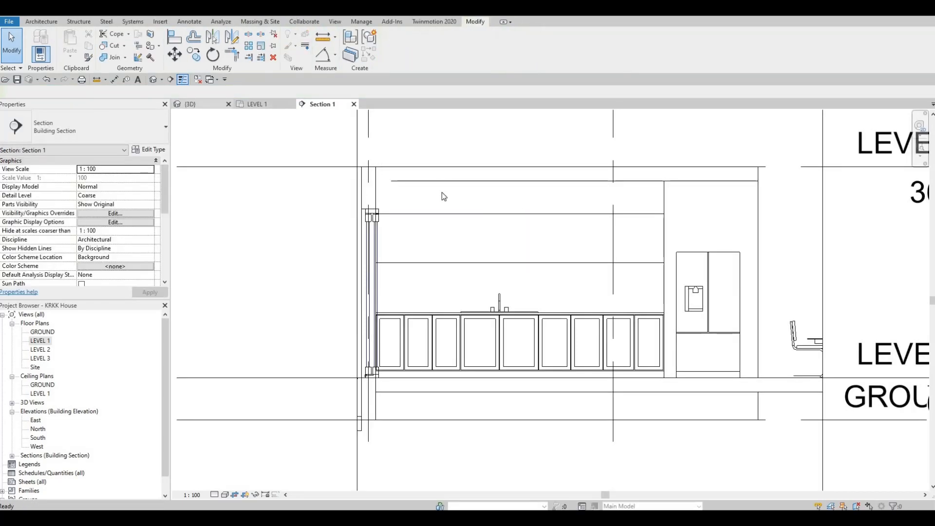
{"action": "middle_click_drag", "start_coordinate": [480, 175], "coordinate": [183, 310], "text": "shift"}
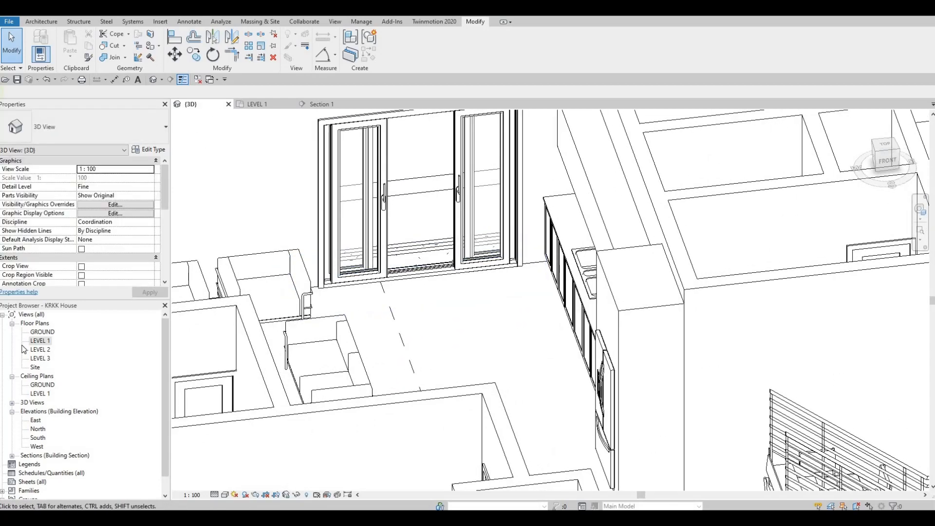
{"action": "middle_click_drag", "start_coordinate": [496, 137], "coordinate": [420, 165]}
{"action": "scroll", "coordinate": [442, 156], "scroll_direction": "up", "scroll_amount": 3}
{"action": "left_click", "coordinate": [441, 153]}
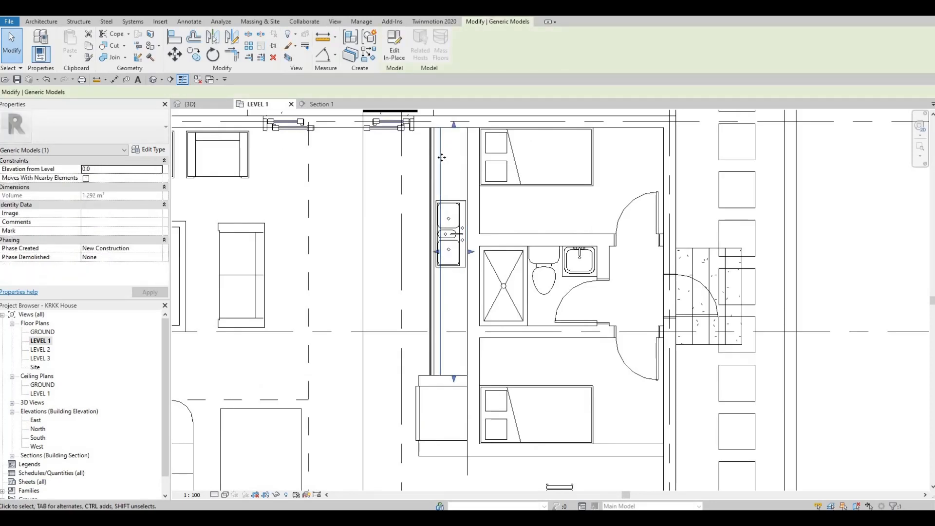
{"action": "left_click", "coordinate": [153, 80]}
{"action": "middle_click_drag", "start_coordinate": [457, 317], "coordinate": [450, 278], "text": "shift"}
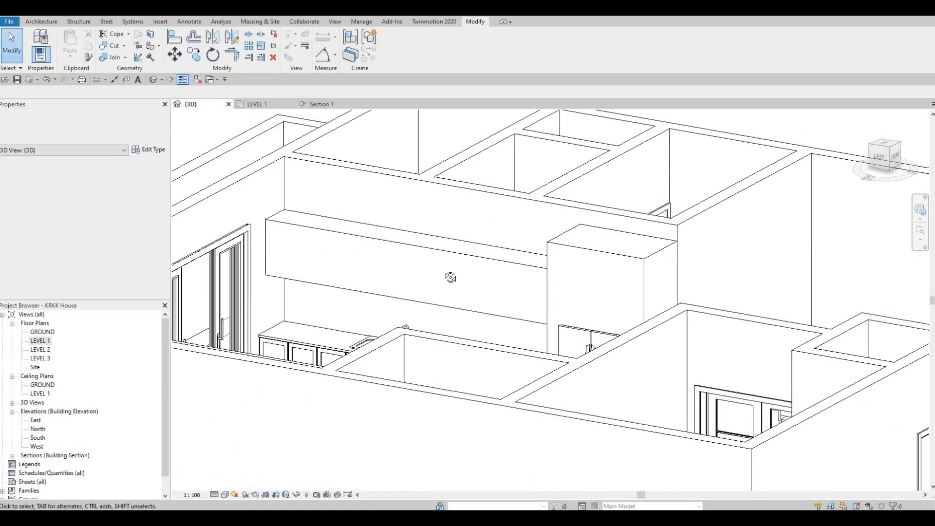
{"action": "scroll", "coordinate": [451, 277], "scroll_direction": "down", "scroll_amount": 1}
{"action": "scroll", "coordinate": [386, 181], "scroll_direction": "up", "scroll_amount": 2}
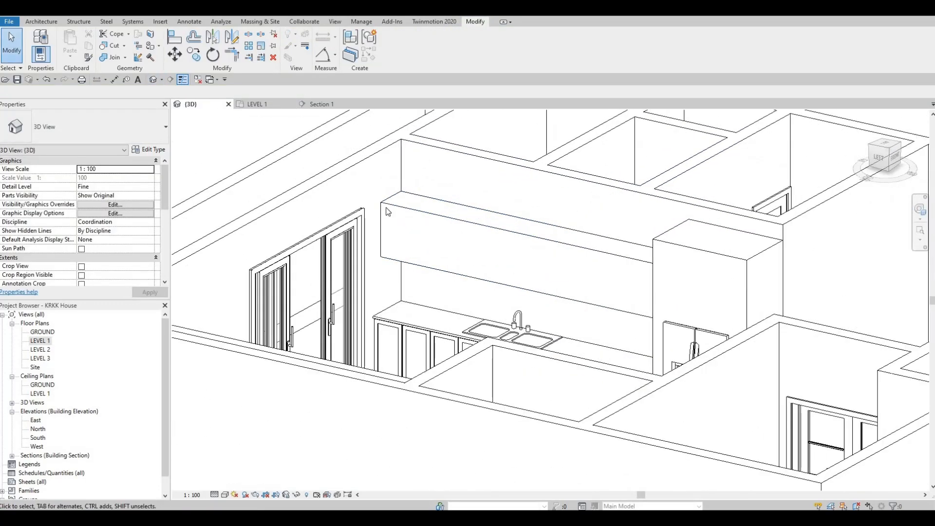
{"action": "scroll", "coordinate": [385, 216], "scroll_direction": "up", "scroll_amount": 4}
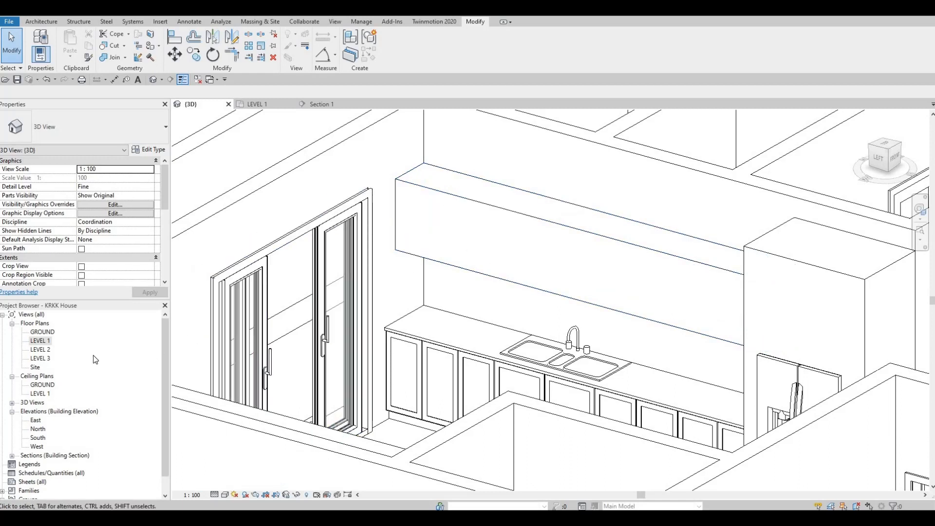
Edit the wall unit in place from Section 1 and start another extrusion with the unit's front face as work plane
{"action": "left_click", "coordinate": [39, 340]}
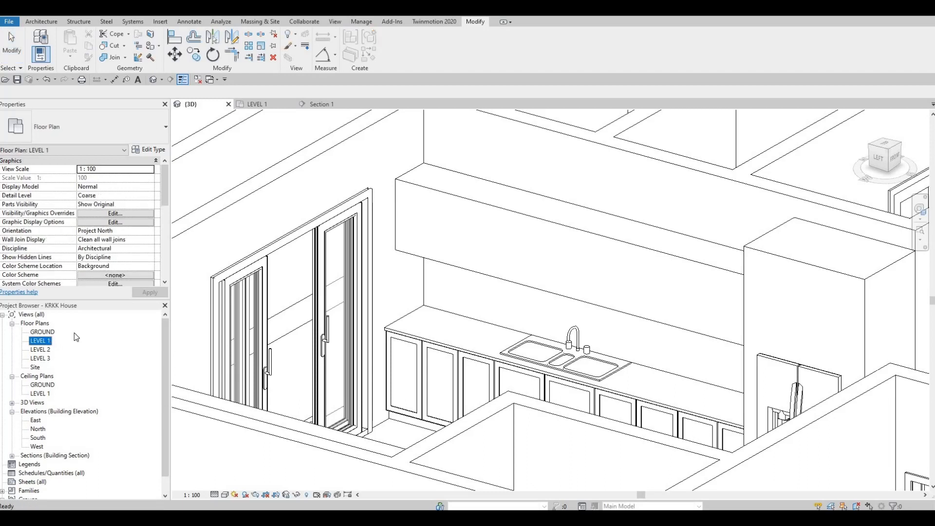
{"action": "left_click", "coordinate": [321, 105]}
{"action": "scroll", "coordinate": [463, 234], "scroll_direction": "up", "scroll_amount": 3}
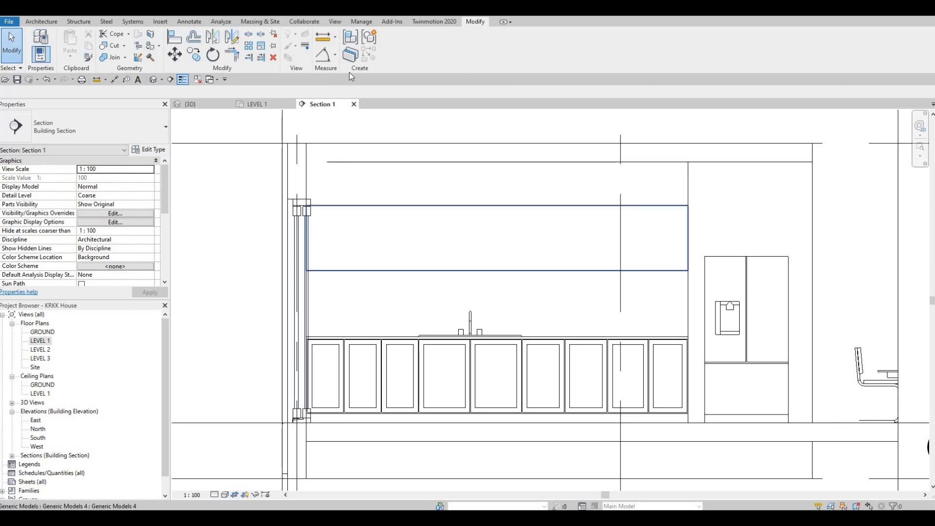
{"action": "left_click", "coordinate": [400, 217]}
{"action": "left_click", "coordinate": [394, 51]}
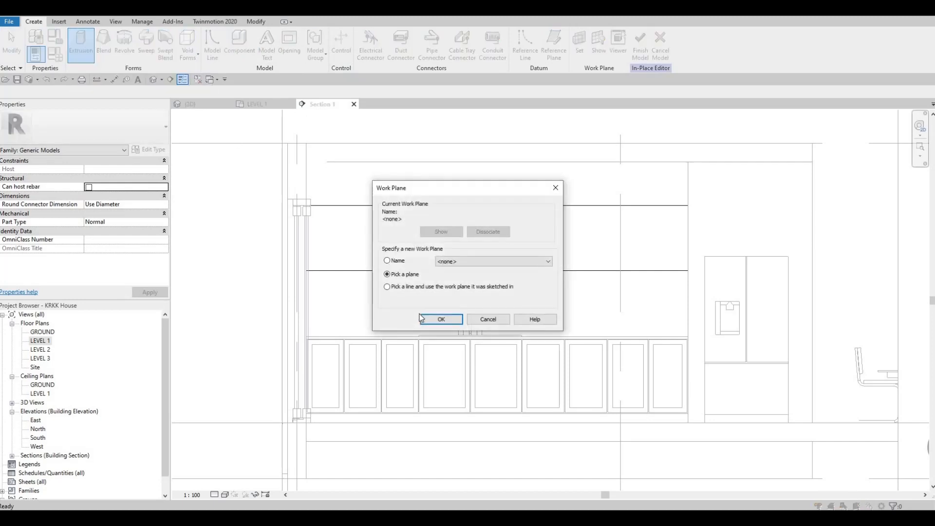
{"action": "left_click", "coordinate": [422, 318]}
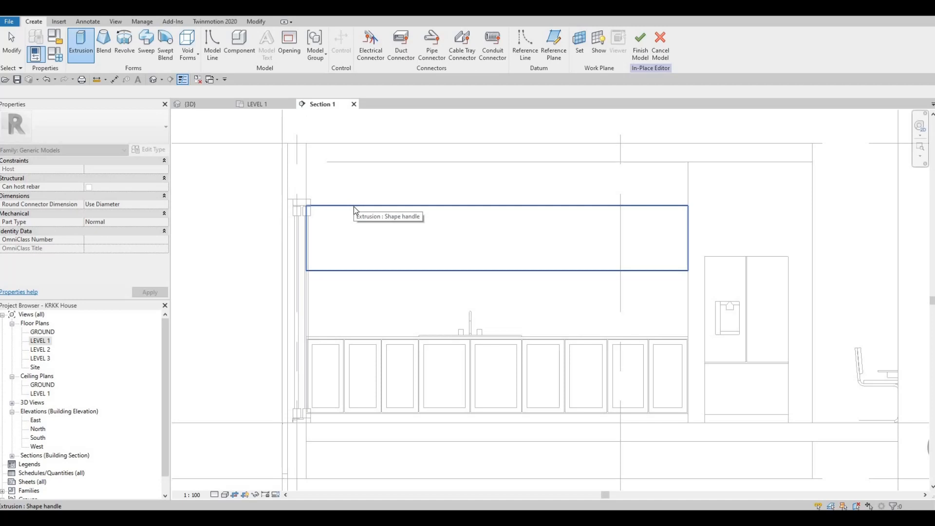
{"action": "left_click", "coordinate": [353, 205]}
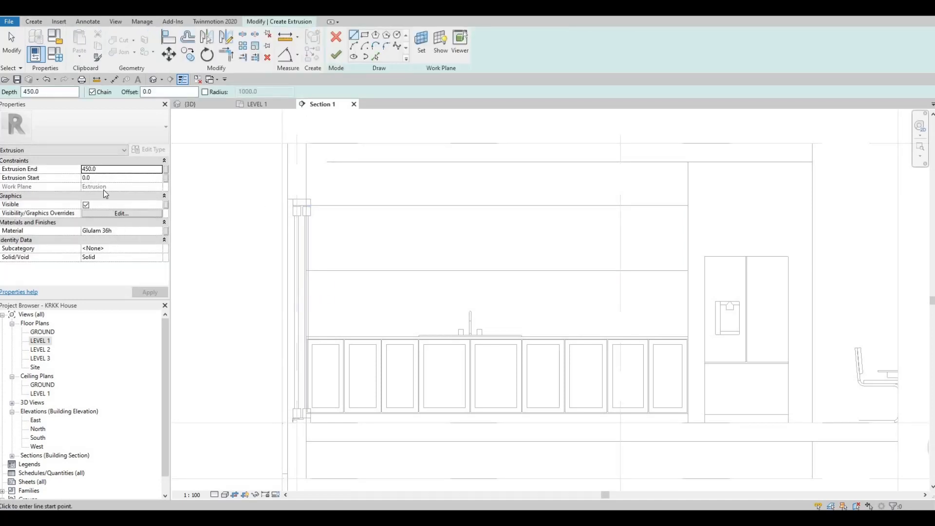
Set the extrusion end of the new front panel to 10 mm
{"action": "left_click", "coordinate": [110, 171]}
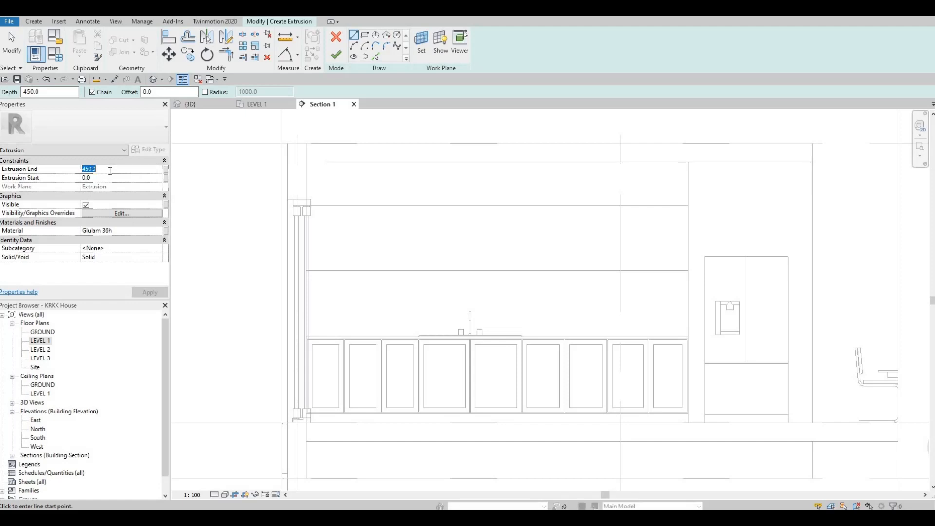
{"action": "type", "text": "10"}
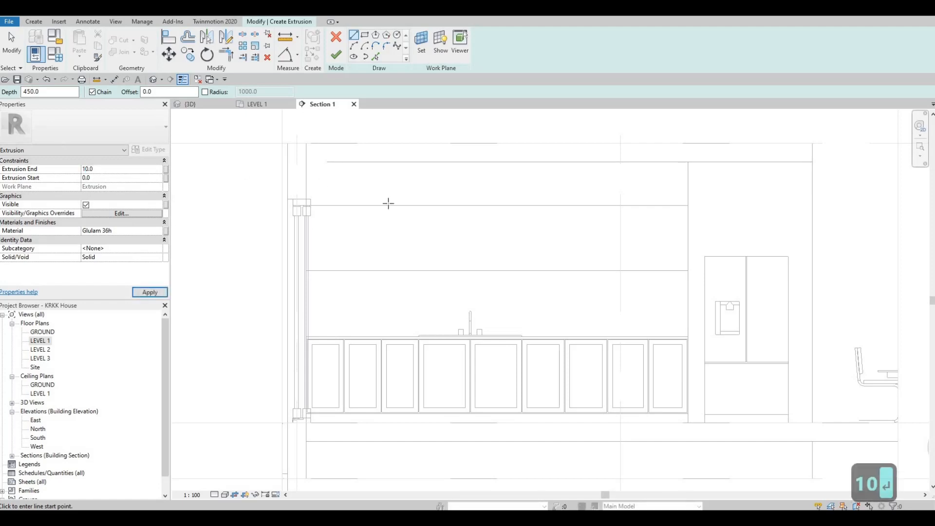
{"action": "key", "text": "Return"}
Sketch a rectangle tracing the full front outline of the wall unit from corner to opposite corner
{"action": "scroll", "coordinate": [352, 208], "scroll_direction": "up", "scroll_amount": 4}
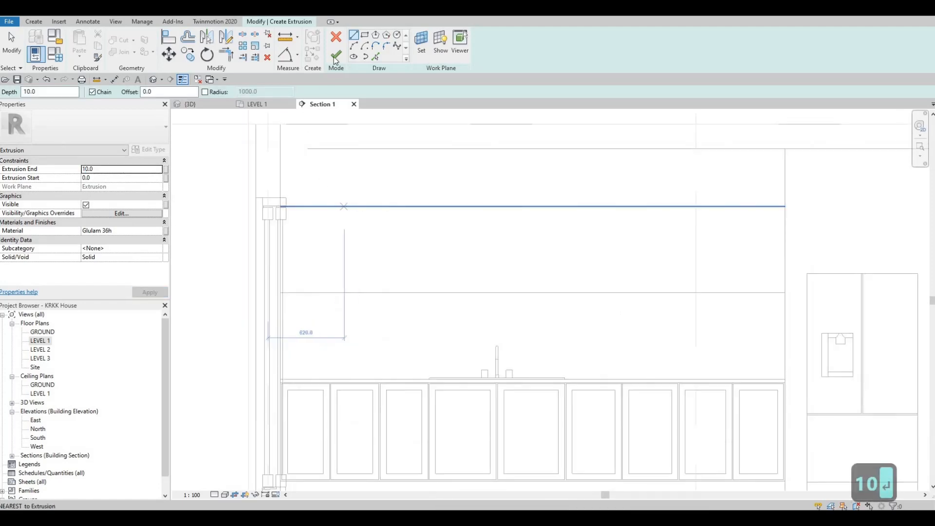
{"action": "left_click", "coordinate": [365, 34]}
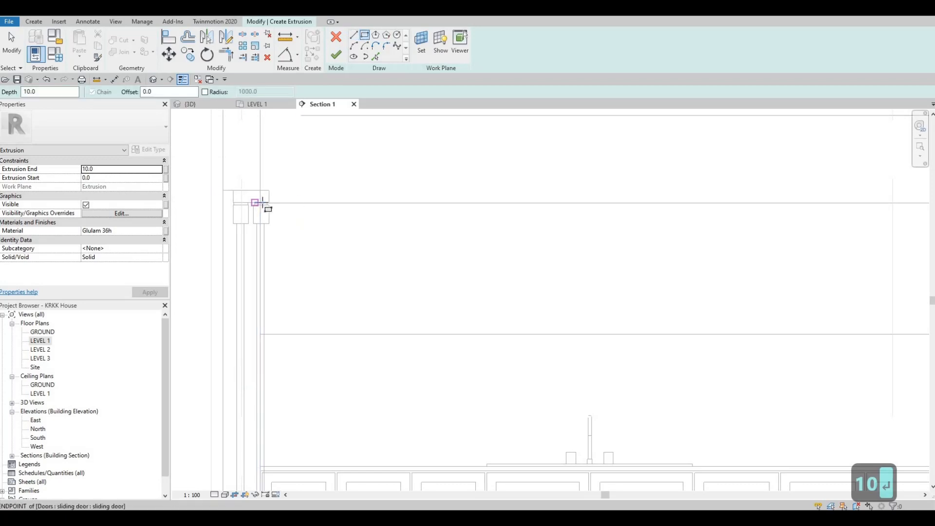
{"action": "scroll", "coordinate": [267, 209], "scroll_direction": "up", "scroll_amount": 4}
{"action": "scroll", "coordinate": [253, 193], "scroll_direction": "up", "scroll_amount": 1}
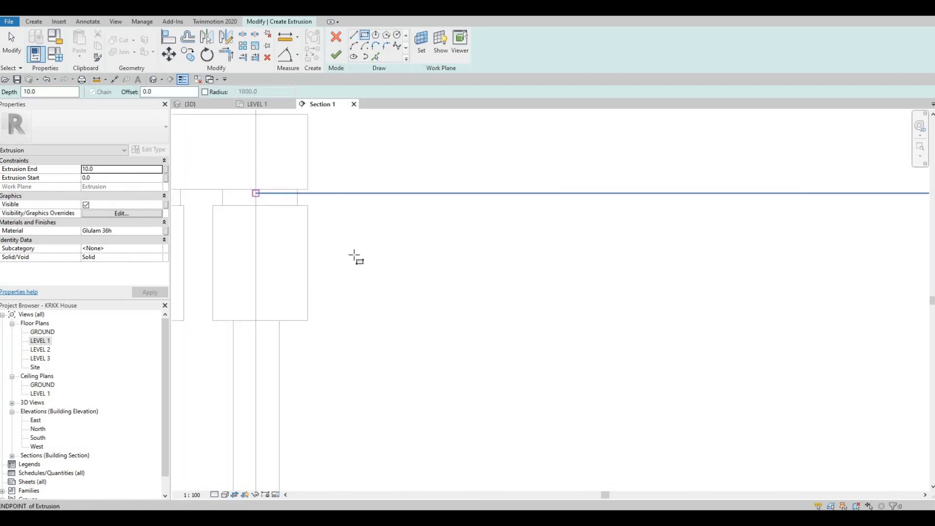
{"action": "left_click", "coordinate": [255, 193]}
{"action": "scroll", "coordinate": [360, 254], "scroll_direction": "down", "scroll_amount": 3}
{"action": "scroll", "coordinate": [375, 263], "scroll_direction": "down", "scroll_amount": 3}
{"action": "scroll", "coordinate": [635, 282], "scroll_direction": "down", "scroll_amount": 1}
{"action": "middle_click_drag", "start_coordinate": [638, 292], "coordinate": [380, 239]}
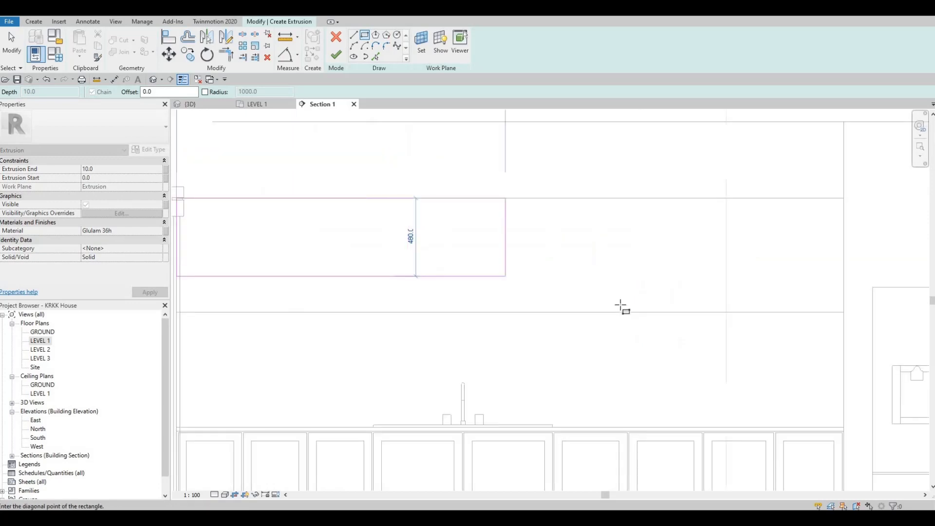
{"action": "middle_click_drag", "start_coordinate": [643, 312], "coordinate": [433, 313]}
{"action": "left_click", "coordinate": [634, 314]}
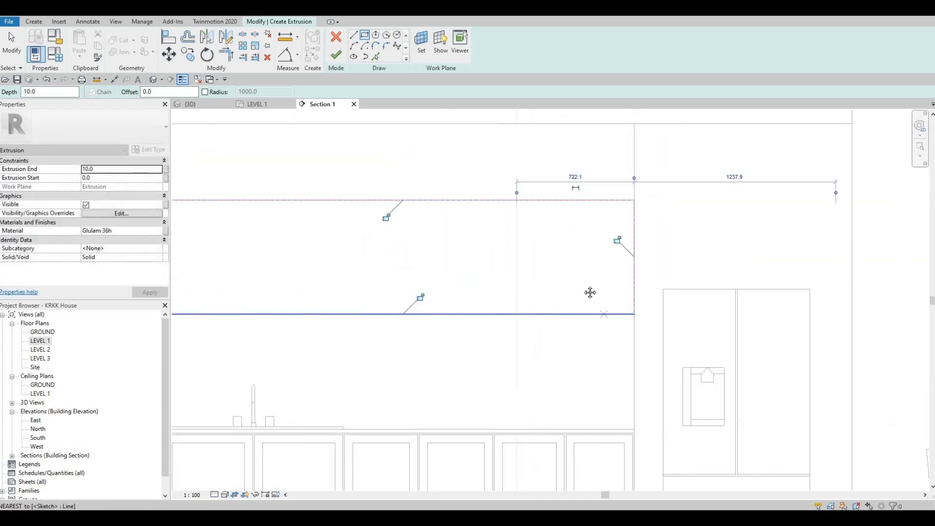
{"action": "middle_click_drag", "start_coordinate": [302, 170], "coordinate": [527, 164]}
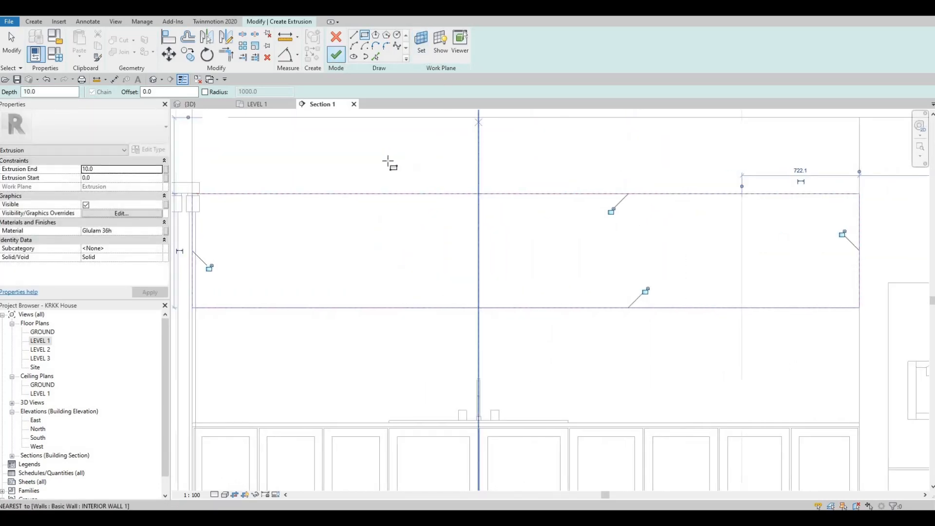
{"action": "middle_click_drag", "start_coordinate": [255, 200], "coordinate": [383, 195]}
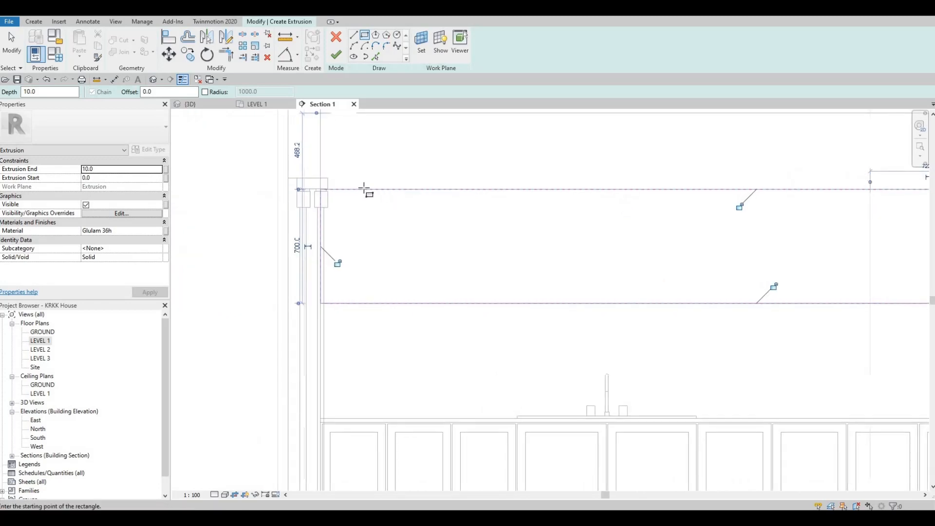
Select the traced rectangle's whole chain of lines and delete it
{"action": "key", "text": "Escape"}
{"action": "key", "text": "Tab"}
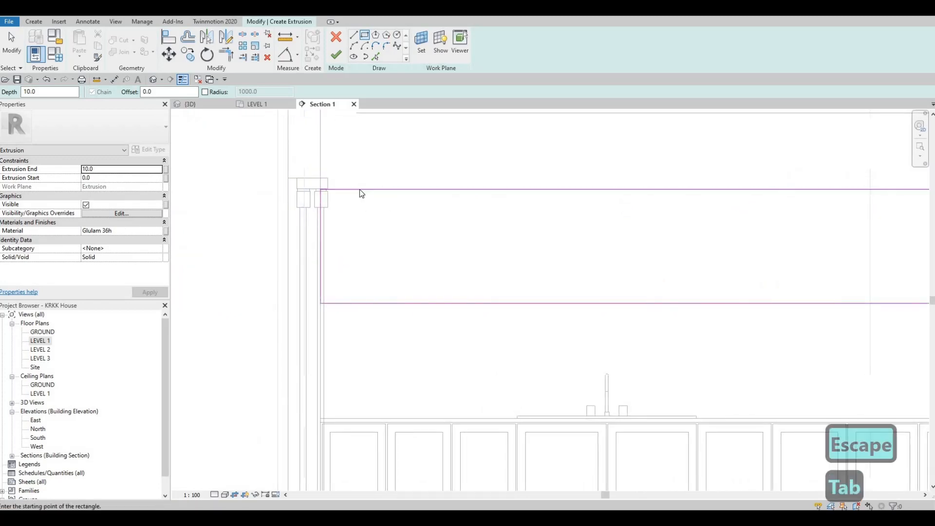
{"action": "key", "text": "Escape"}
{"action": "key", "text": "Escape"}
{"action": "key", "text": "Tab"}
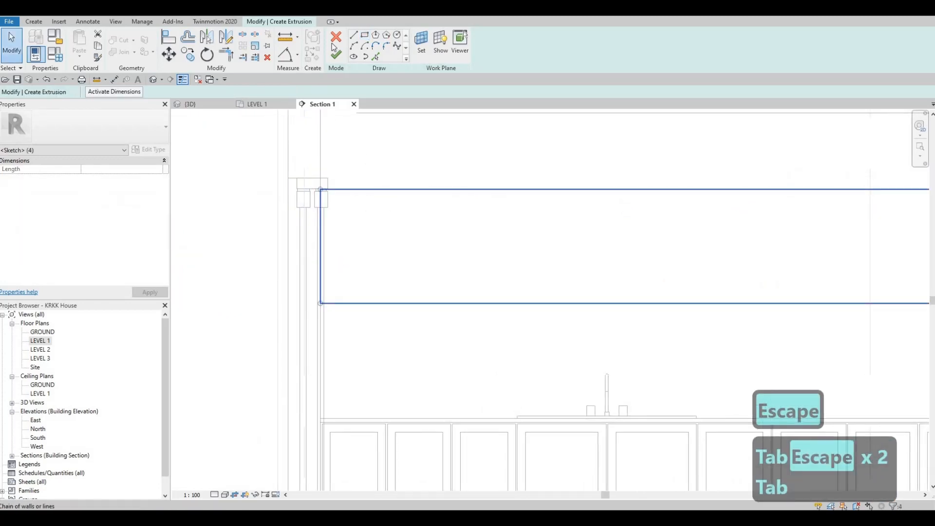
{"action": "key", "text": "Delete"}
Sketch a rectangle from corner to opposite corner of the wall unit's front face, offset 10 mm inward from its outline
{"action": "left_click", "coordinate": [365, 35]}
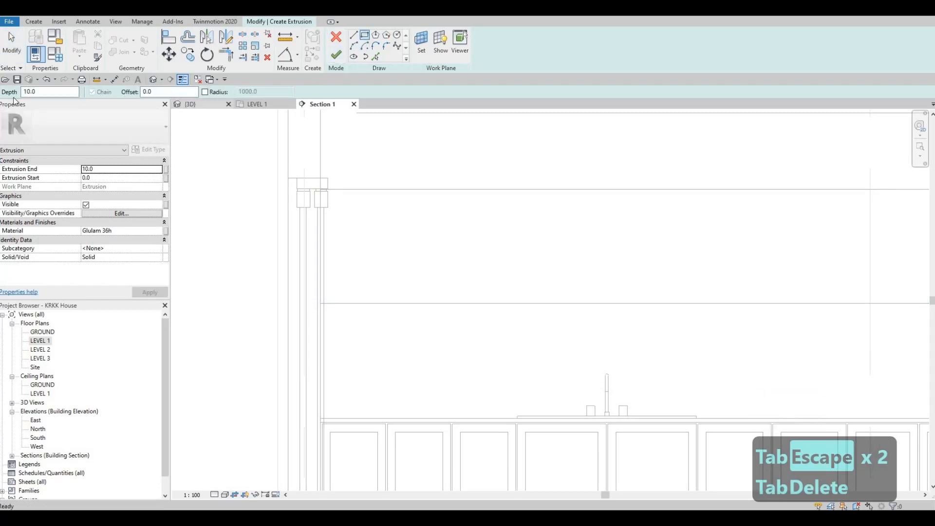
{"action": "type", "text": "10"}
{"action": "key", "text": "Return"}
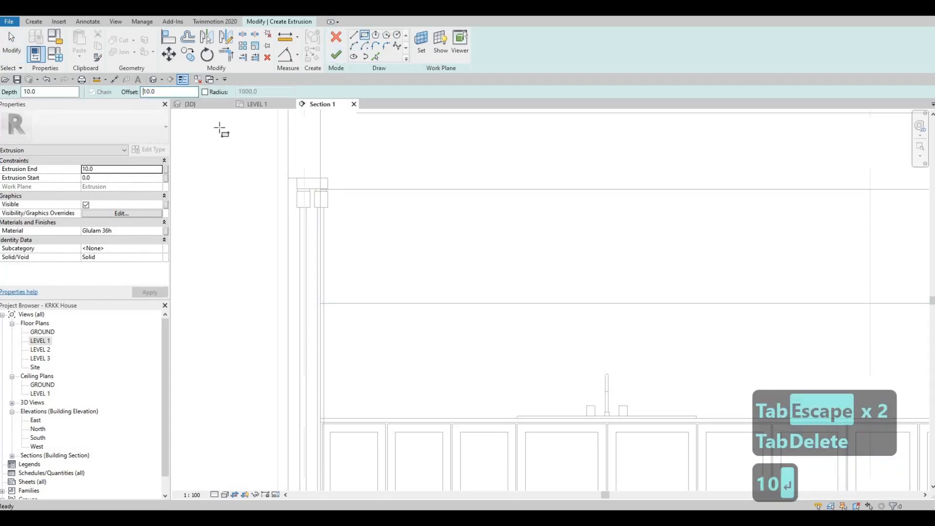
{"action": "scroll", "coordinate": [297, 160], "scroll_direction": "up", "scroll_amount": 5}
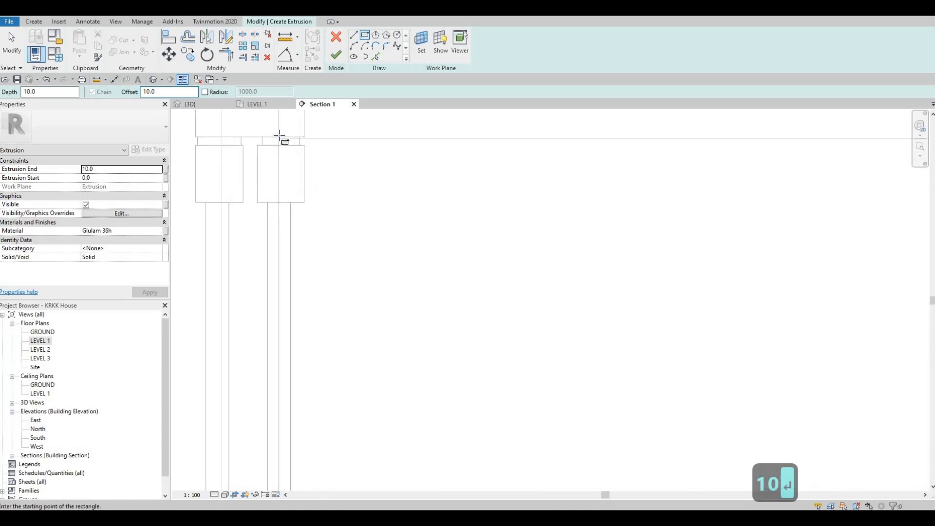
{"action": "left_click", "coordinate": [280, 134]}
{"action": "scroll", "coordinate": [398, 208], "scroll_direction": "down", "scroll_amount": 2}
{"action": "key", "text": "space"}
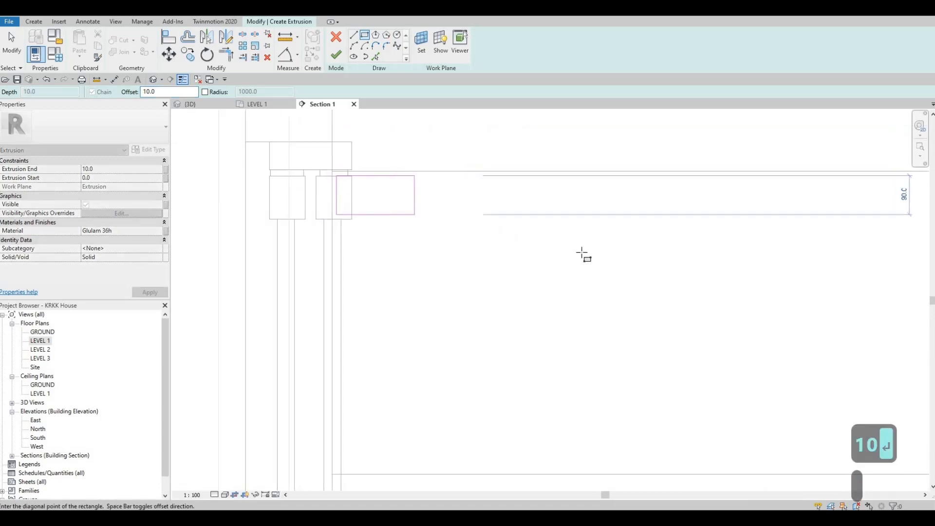
{"action": "middle_click_drag", "start_coordinate": [916, 411], "coordinate": [350, 248]}
{"action": "middle_click_drag", "start_coordinate": [731, 297], "coordinate": [414, 267]}
{"action": "middle_click_drag", "start_coordinate": [867, 273], "coordinate": [560, 249]}
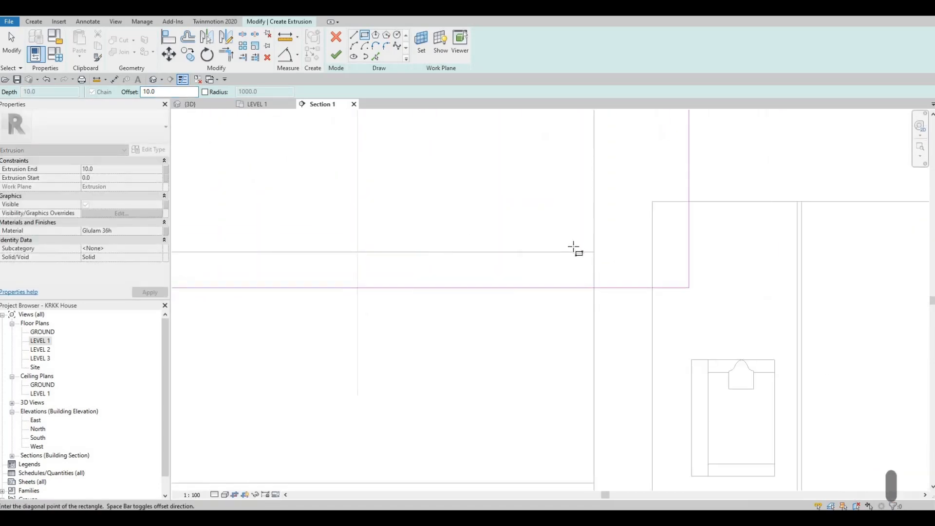
{"action": "scroll", "coordinate": [581, 253], "scroll_direction": "up", "scroll_amount": 1}
{"action": "scroll", "coordinate": [582, 255], "scroll_direction": "up", "scroll_amount": 1}
{"action": "left_click", "coordinate": [582, 253]}
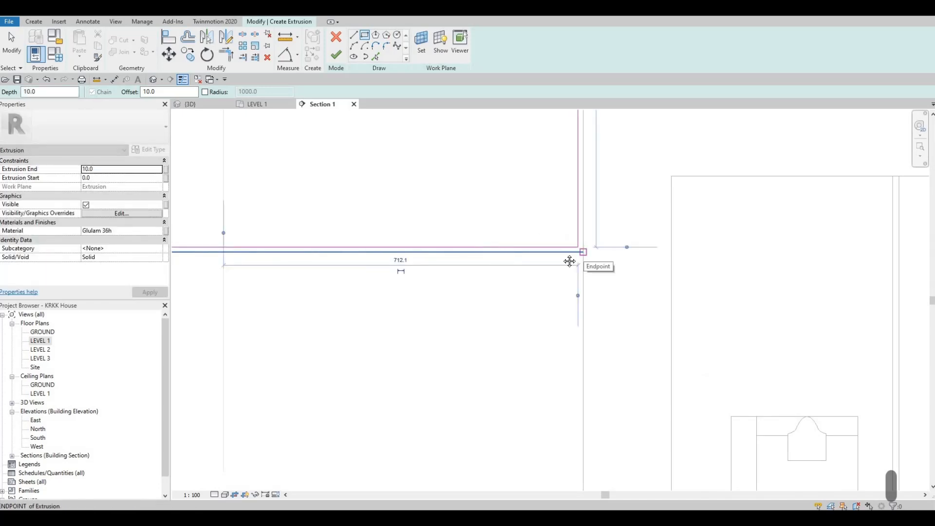
{"action": "scroll", "coordinate": [529, 275], "scroll_direction": "down", "scroll_amount": 2}
{"action": "scroll", "coordinate": [530, 275], "scroll_direction": "down", "scroll_amount": 2}
{"action": "middle_click_drag", "start_coordinate": [536, 272], "coordinate": [616, 236]}
{"action": "key", "text": "Escape"}
{"action": "key", "text": "Escape"}
{"action": "scroll", "coordinate": [425, 166], "scroll_direction": "down", "scroll_amount": 1}
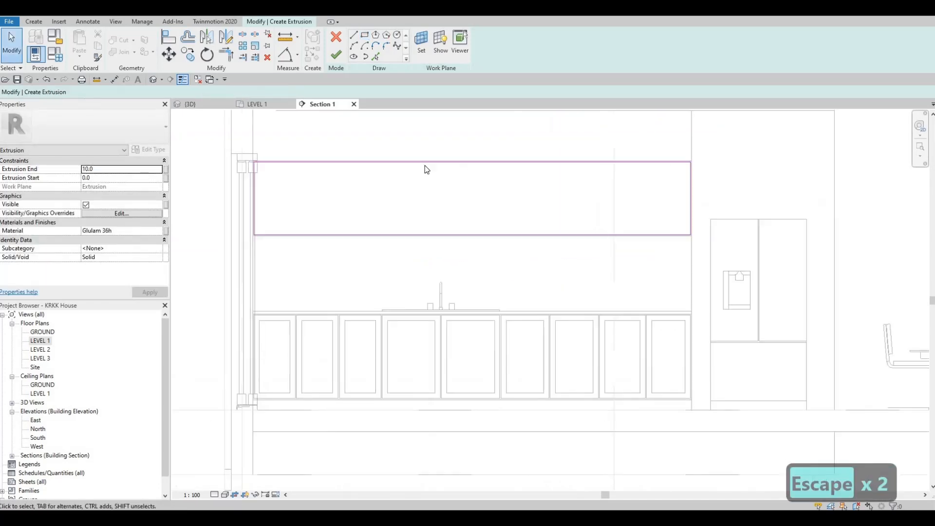
Draw three vertical divider lines across the inset rectangle from its left end, roughly above the base door joints, about 420 and 400 mm apart
{"action": "scroll", "coordinate": [402, 227], "scroll_direction": "up", "scroll_amount": 1}
{"action": "middle_click_drag", "start_coordinate": [402, 226], "coordinate": [395, 263]}
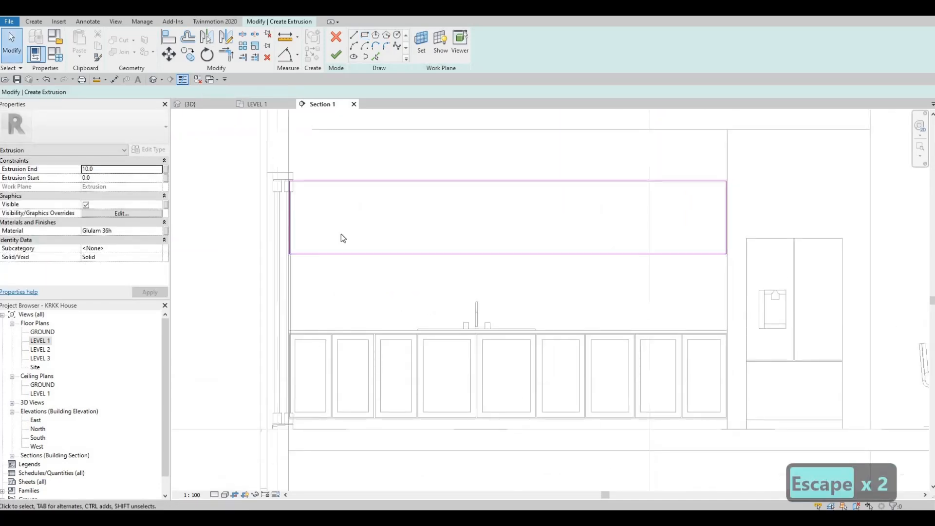
{"action": "scroll", "coordinate": [349, 230], "scroll_direction": "up", "scroll_amount": 1}
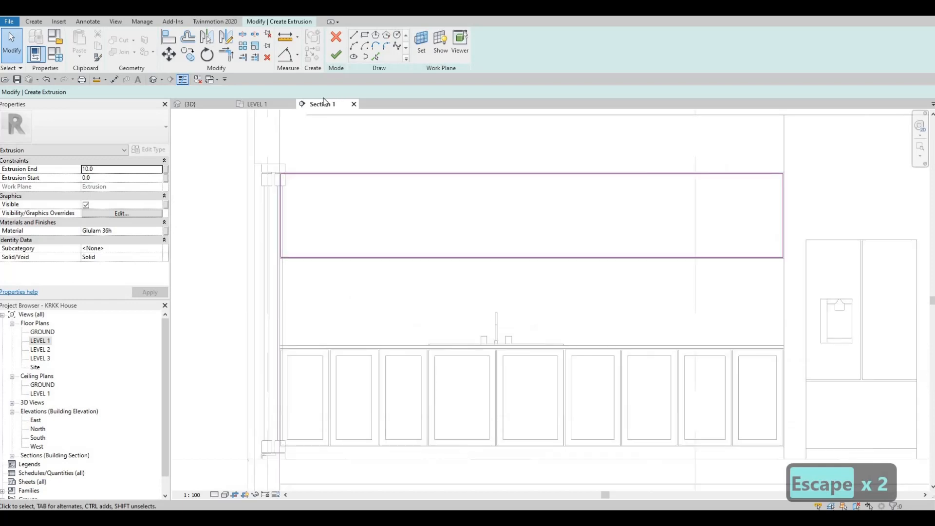
{"action": "left_click", "coordinate": [376, 57]}
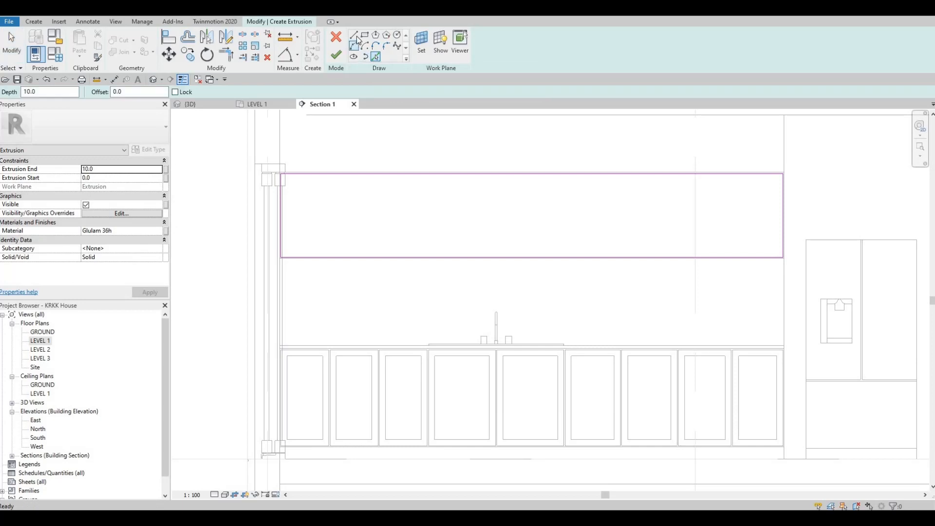
{"action": "key", "text": "l"}
{"action": "key", "text": "i"}
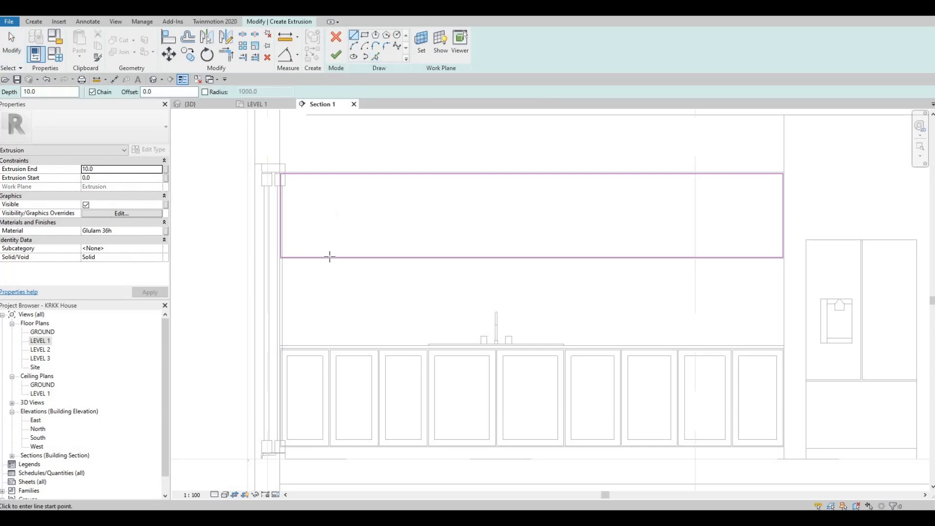
{"action": "left_click", "coordinate": [330, 174]}
{"action": "left_click", "coordinate": [330, 257]}
{"action": "key", "text": "Escape"}
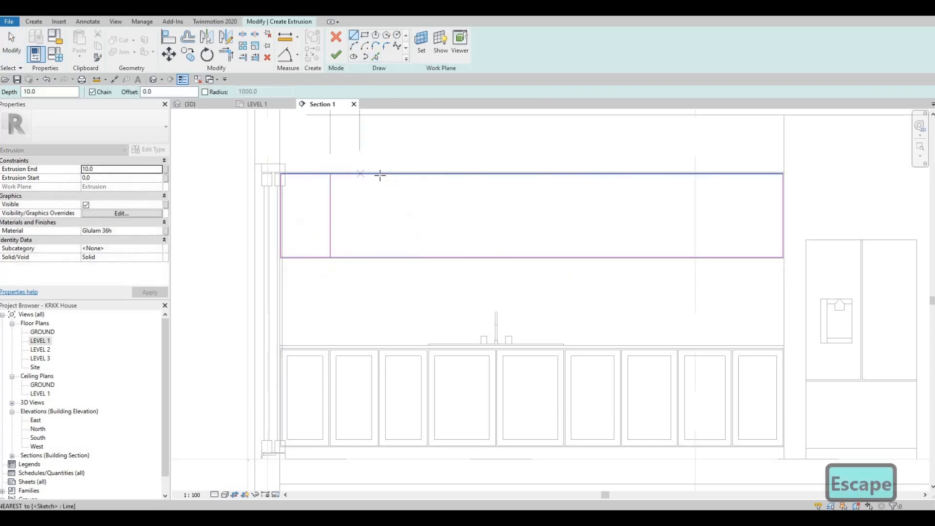
{"action": "left_click", "coordinate": [381, 174]}
{"action": "left_click", "coordinate": [381, 258]}
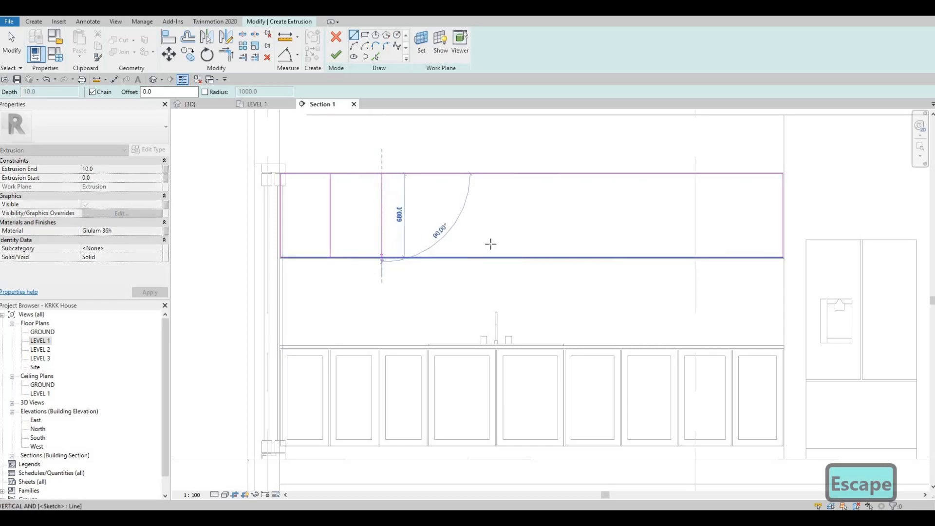
{"action": "key", "text": "Escape"}
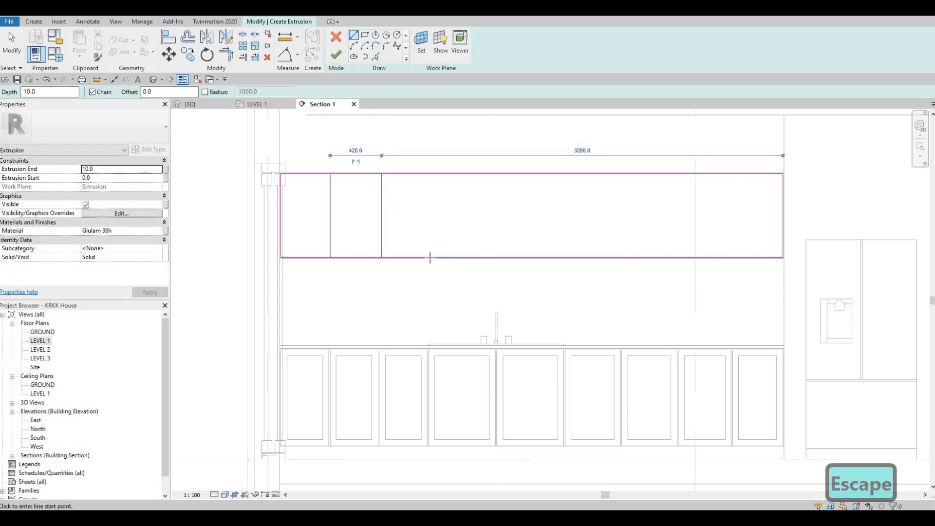
{"action": "left_click", "coordinate": [430, 258]}
{"action": "left_click", "coordinate": [431, 174]}
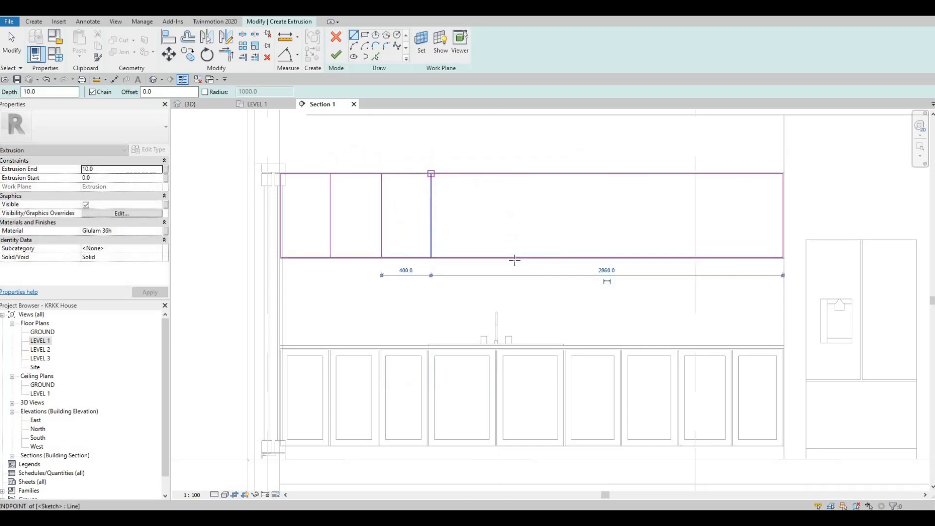
{"action": "key", "text": "Escape"}
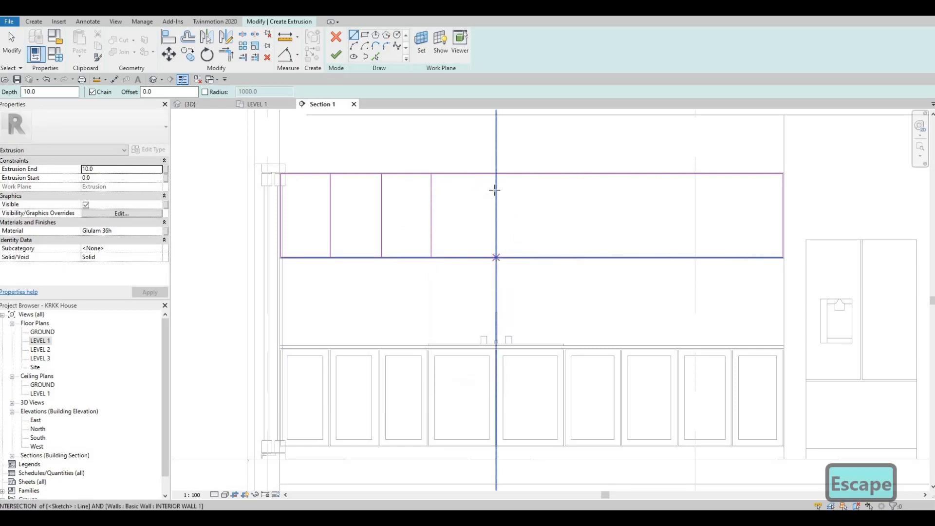
Draw the fourth, fifth and sixth vertical dividers across the rectangle, the fourth on the sink's centre line and the sixth about 460 mm past the fifth
{"action": "left_click", "coordinate": [494, 191]}
{"action": "left_click", "coordinate": [497, 174]}
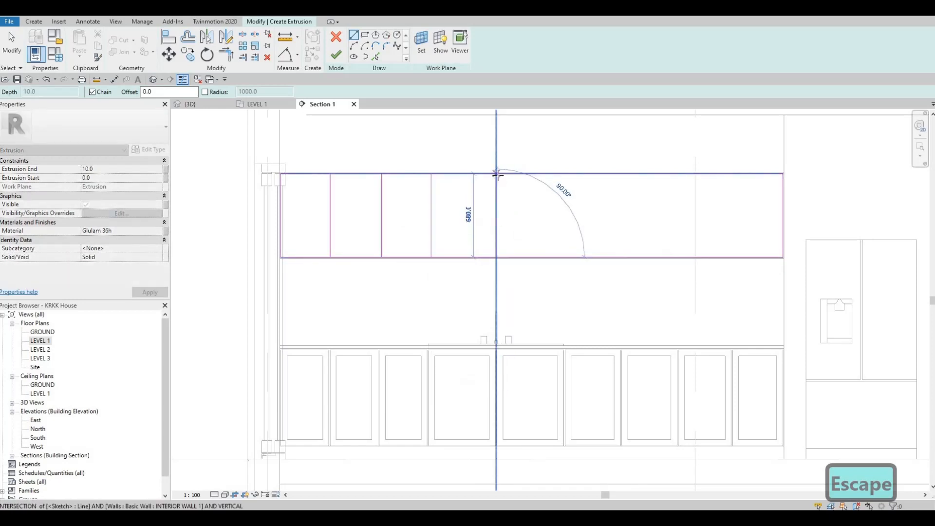
{"action": "key", "text": "Escape"}
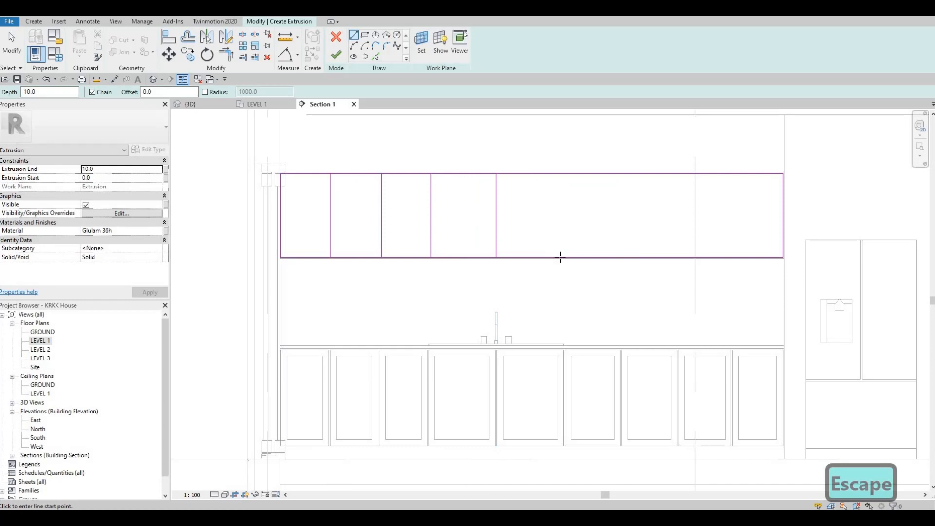
{"action": "left_click", "coordinate": [560, 257]}
{"action": "left_click", "coordinate": [559, 175]}
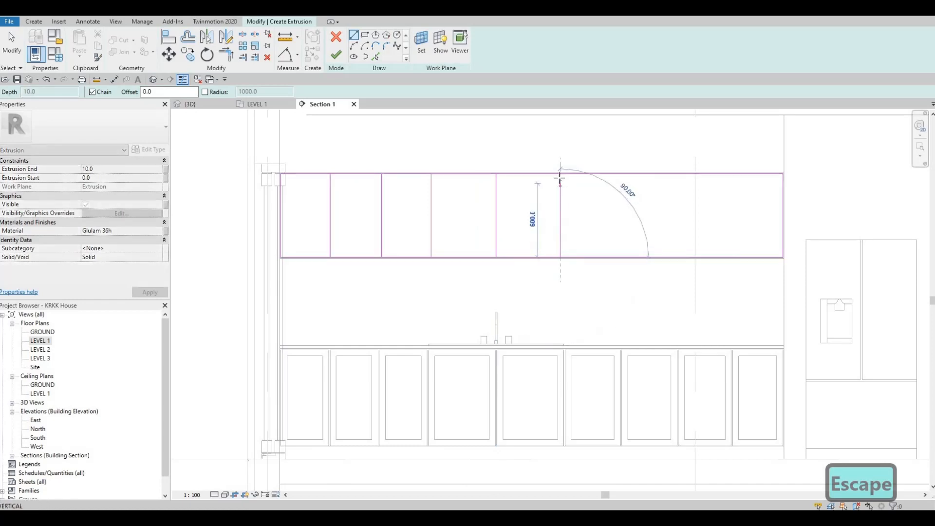
{"action": "key", "text": "Escape"}
{"action": "left_click", "coordinate": [617, 257]}
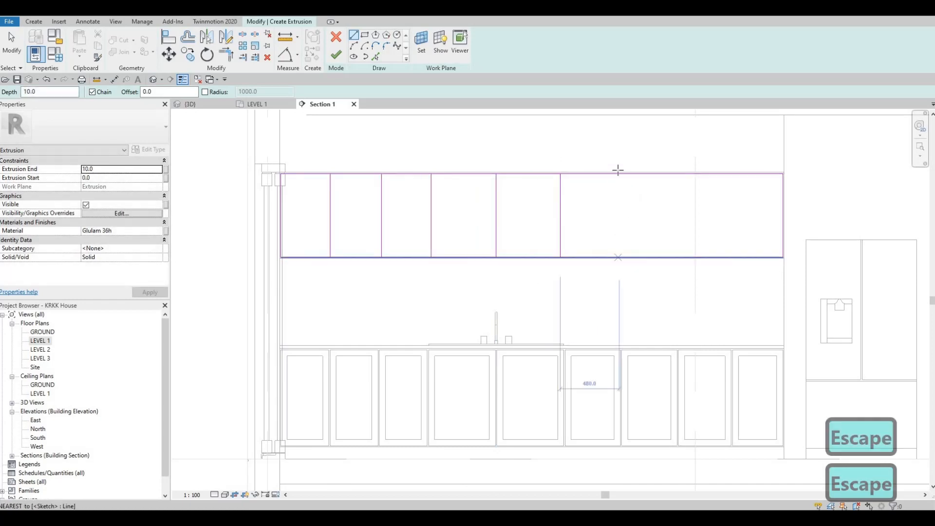
{"action": "left_click", "coordinate": [618, 174]}
{"action": "key", "text": "Escape"}
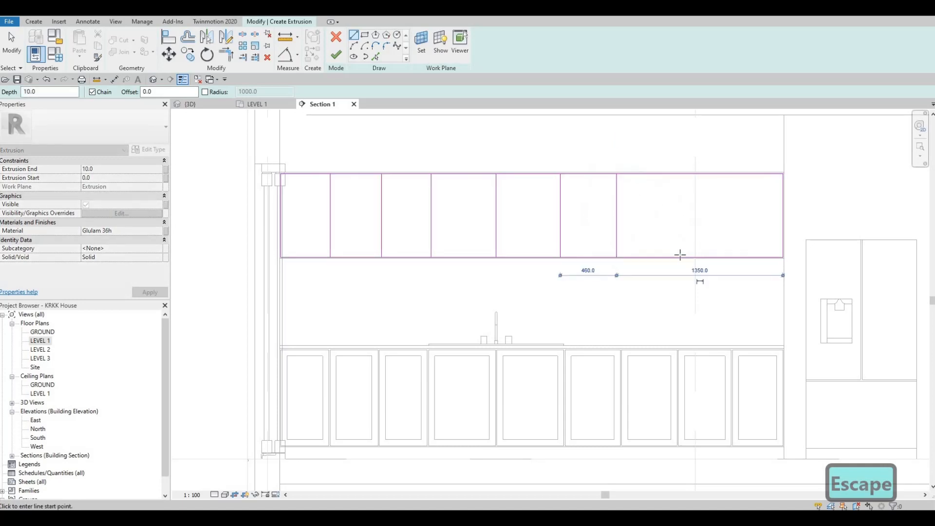
Draw the seventh and eighth vertical dividers across the rectangle, about 500 mm past the sixth and 470 mm past the seventh
{"action": "left_click", "coordinate": [678, 257]}
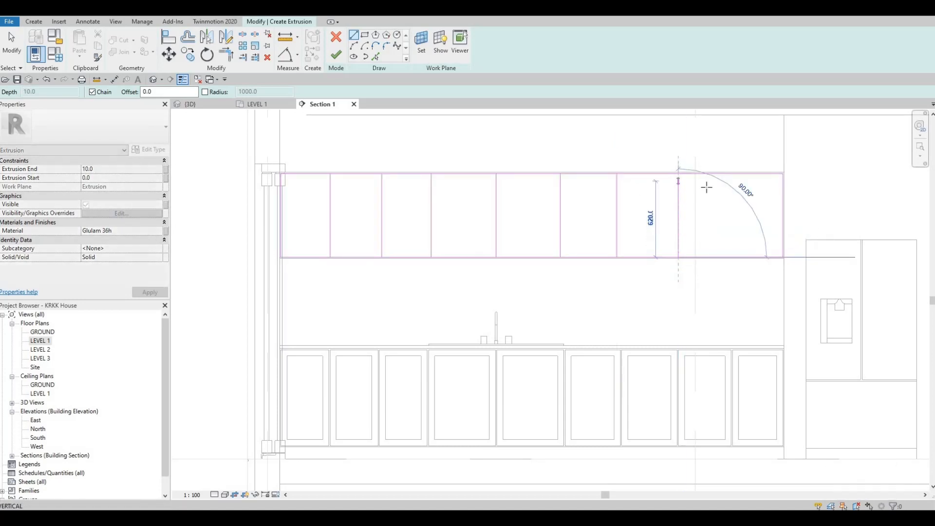
{"action": "left_click", "coordinate": [678, 174]}
{"action": "key", "text": "Escape"}
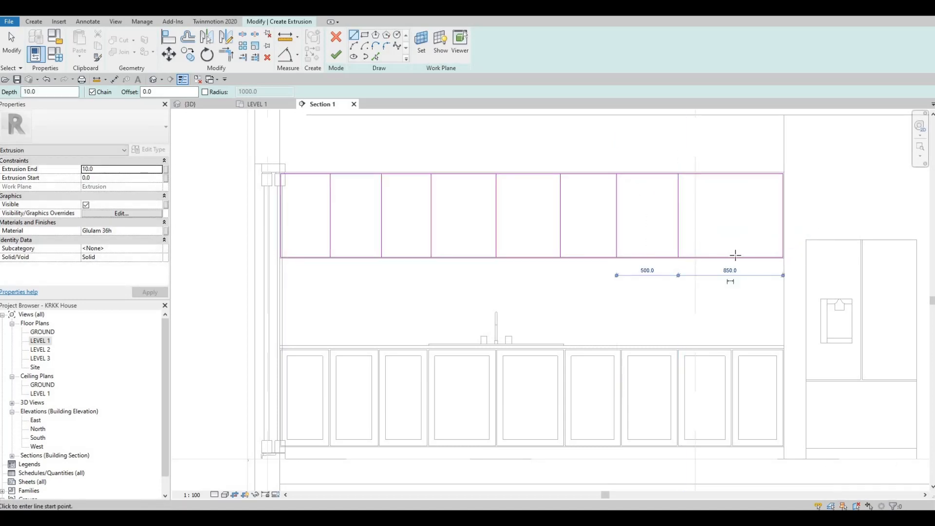
{"action": "left_click", "coordinate": [736, 257]}
{"action": "left_click", "coordinate": [736, 174]}
{"action": "key", "text": "Escape"}
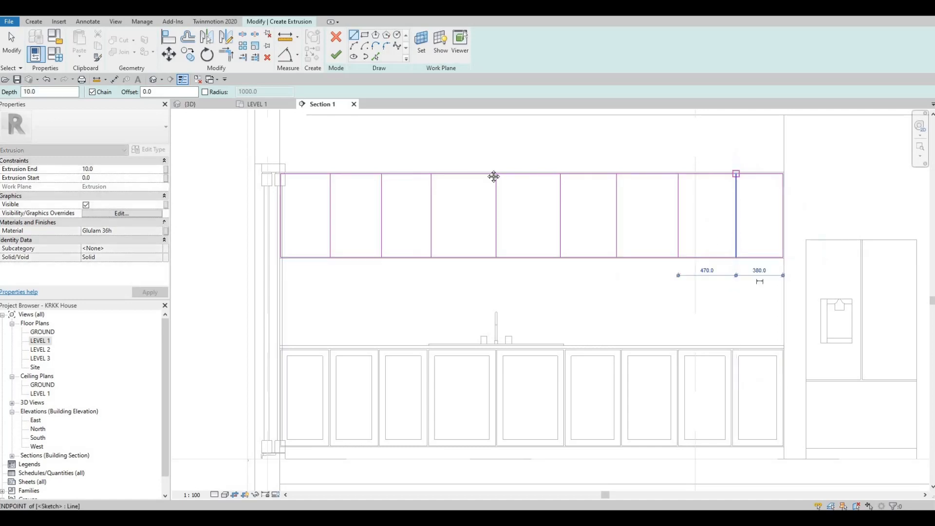
{"action": "key", "text": "Escape"}
{"action": "key", "text": "Escape"}
{"action": "middle_click_drag", "start_coordinate": [278, 176], "coordinate": [335, 161]}
{"action": "scroll", "coordinate": [367, 65], "scroll_direction": "up", "scroll_amount": 2}
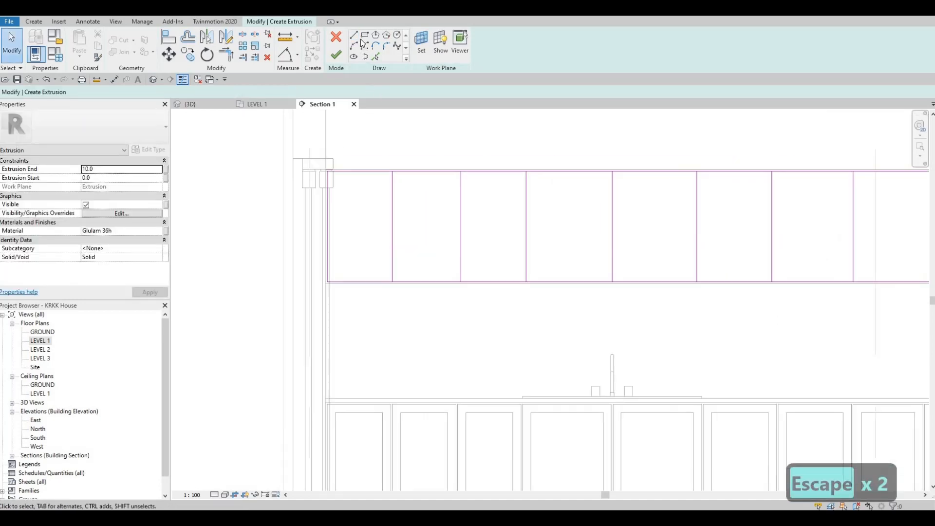
{"action": "key", "text": "Escape"}
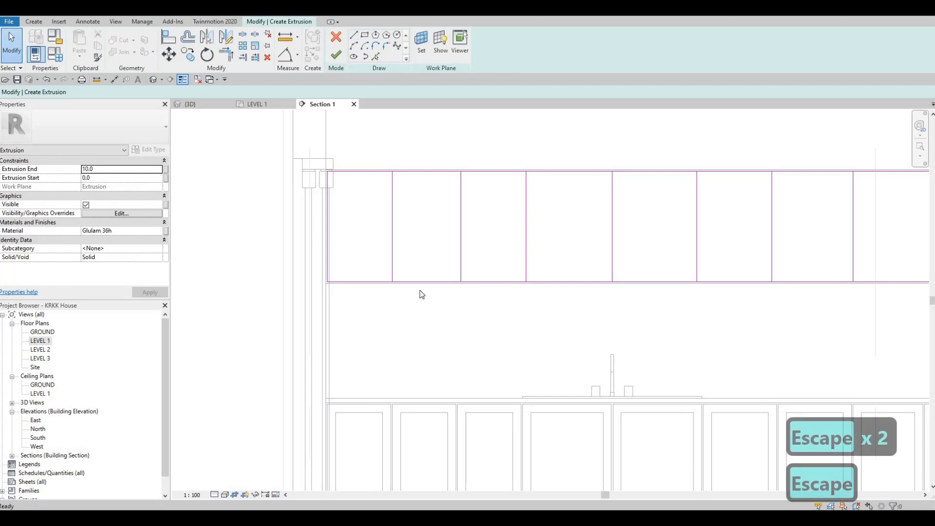
Align the first two divider lines with the edges of the base cabinet doors directly below them
{"action": "scroll", "coordinate": [411, 300], "scroll_direction": "up", "scroll_amount": 3}
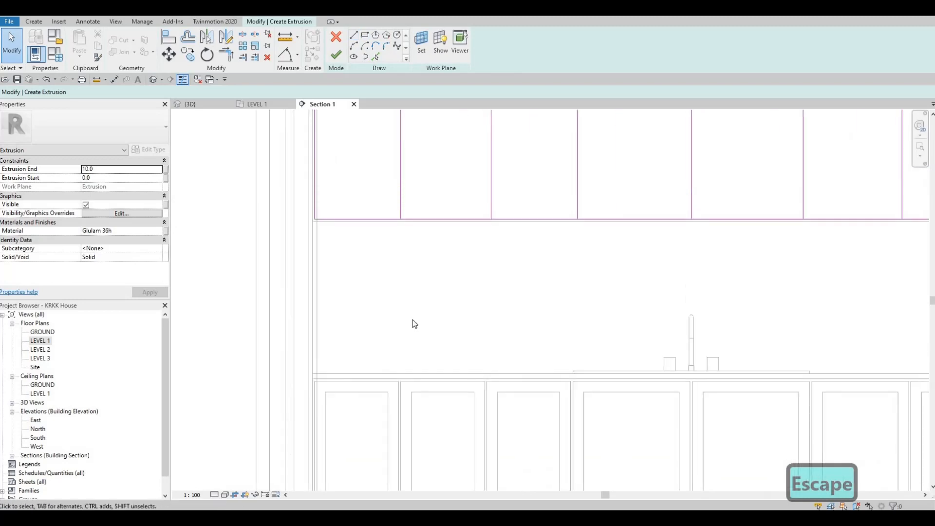
{"action": "key", "text": "Escape"}
{"action": "key", "text": "a"}
{"action": "key", "text": "l"}
{"action": "left_click", "coordinate": [400, 404]}
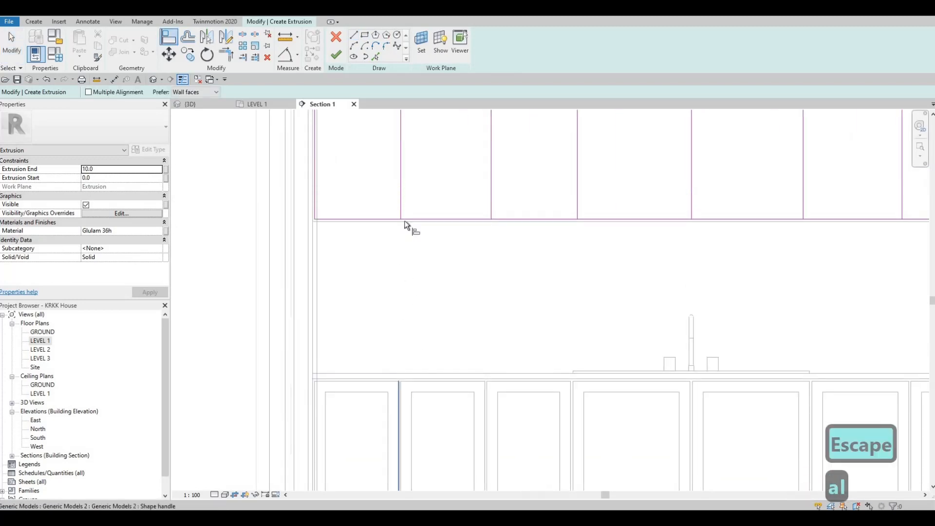
{"action": "left_click", "coordinate": [481, 412]}
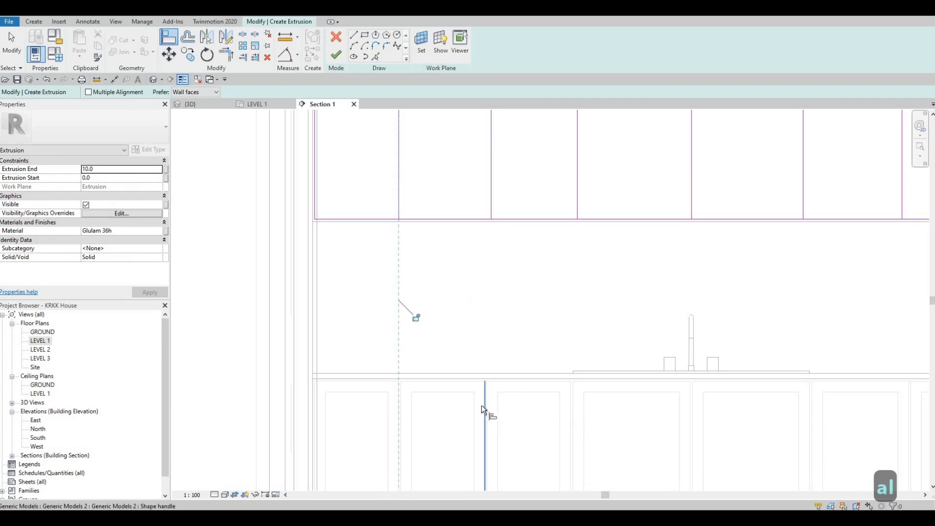
{"action": "left_click", "coordinate": [490, 164]}
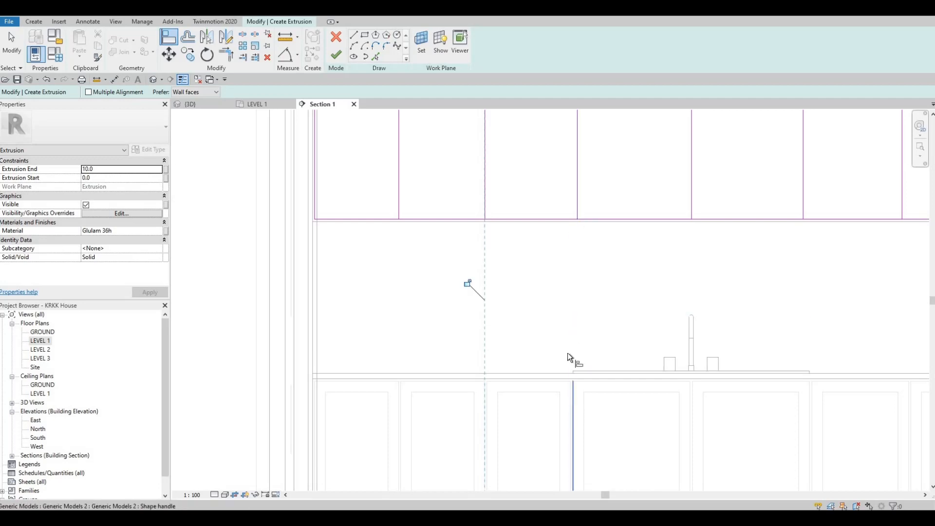
Align the third, fourth and fifth divider lines with the edges of the base cabinet doors directly below them
{"action": "left_click", "coordinate": [577, 188]}
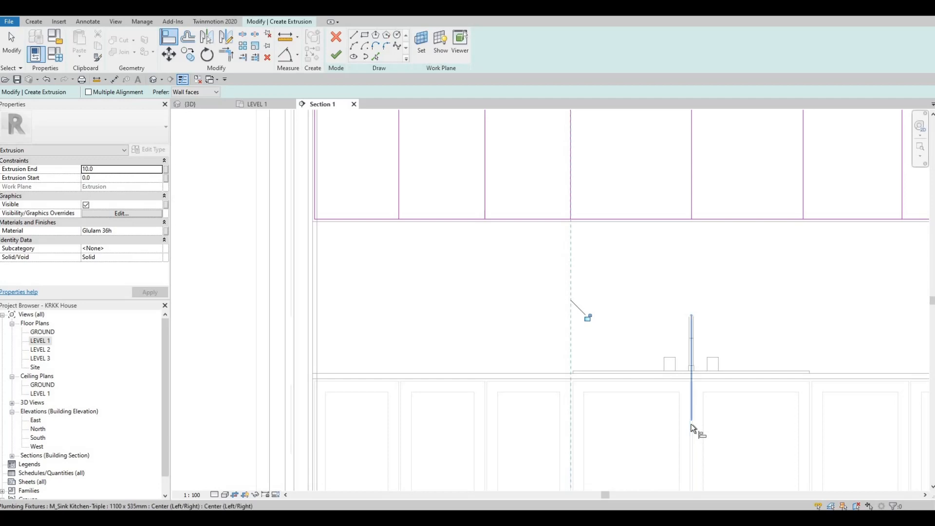
{"action": "left_click", "coordinate": [691, 175]}
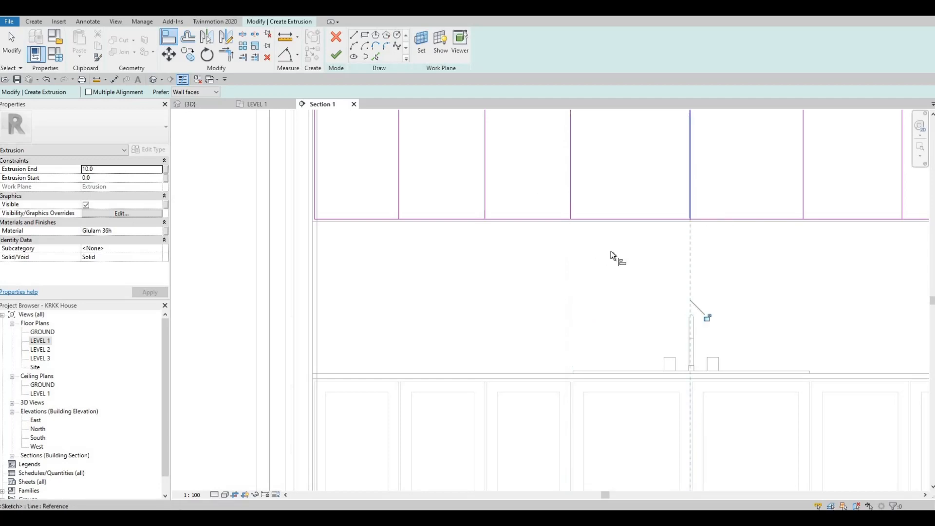
{"action": "middle_click_drag", "start_coordinate": [797, 370], "coordinate": [631, 336]}
{"action": "left_click", "coordinate": [644, 376]}
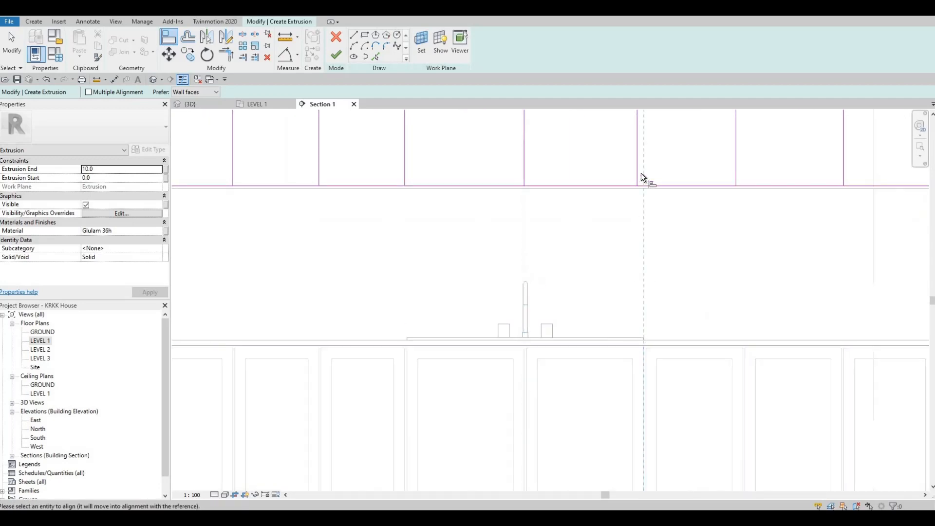
{"action": "left_click", "coordinate": [635, 171]}
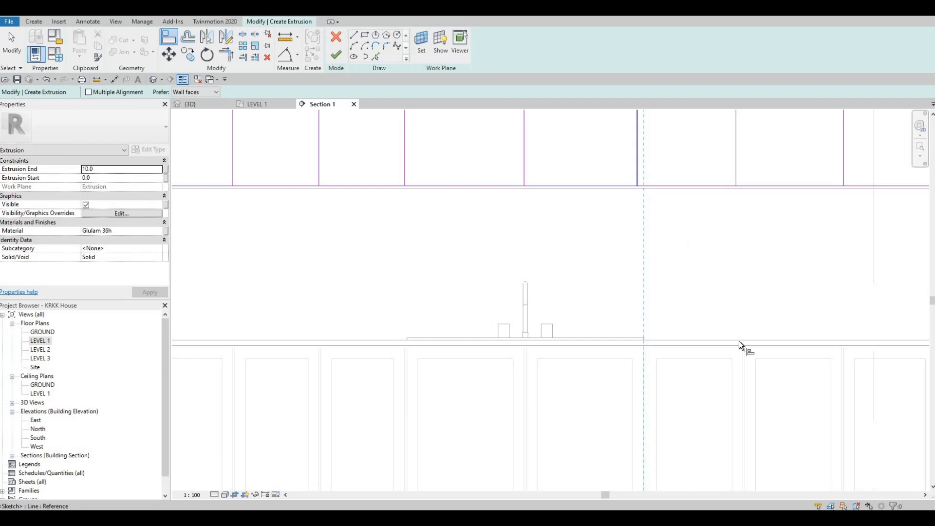
Align the sixth, seventh and eighth divider lines with the base cabinet door edges below and finish aligning
{"action": "left_click", "coordinate": [743, 372]}
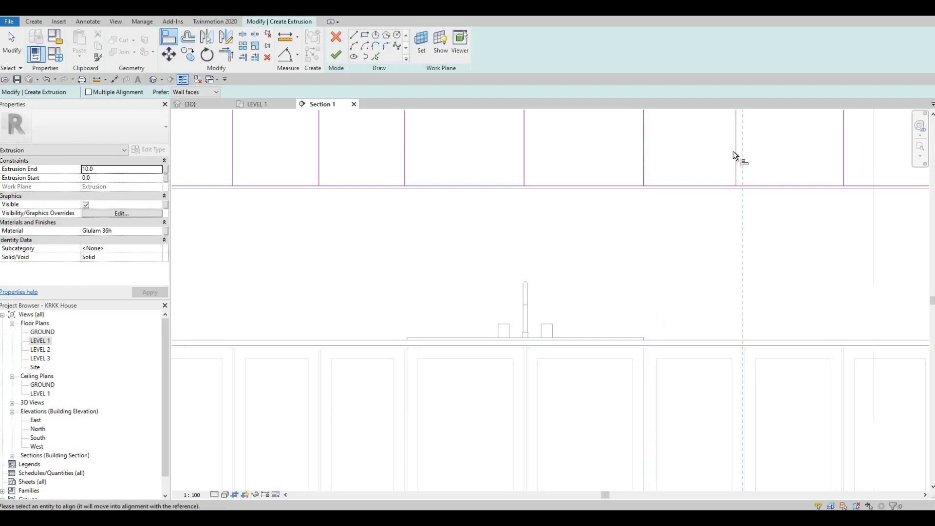
{"action": "left_click", "coordinate": [736, 156]}
{"action": "middle_click_drag", "start_coordinate": [835, 372], "coordinate": [612, 349]}
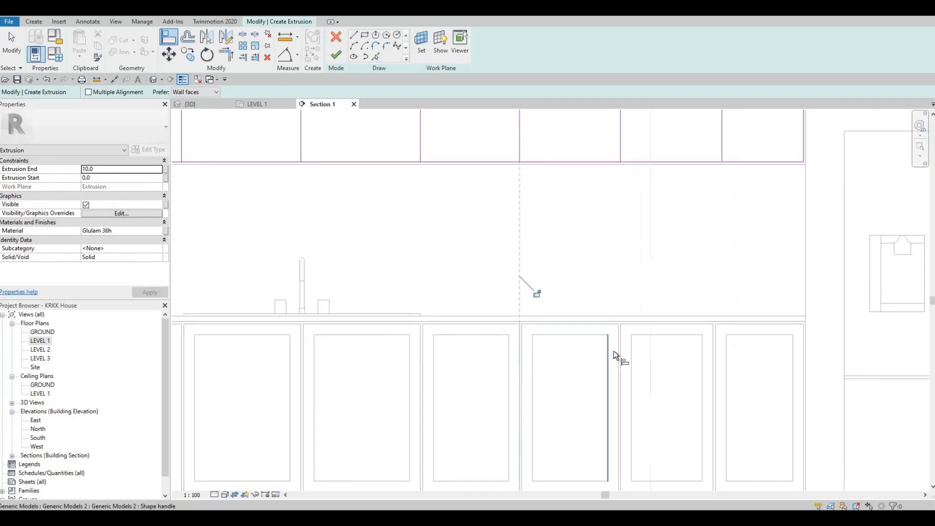
{"action": "left_click", "coordinate": [617, 354]}
{"action": "left_click", "coordinate": [621, 140]}
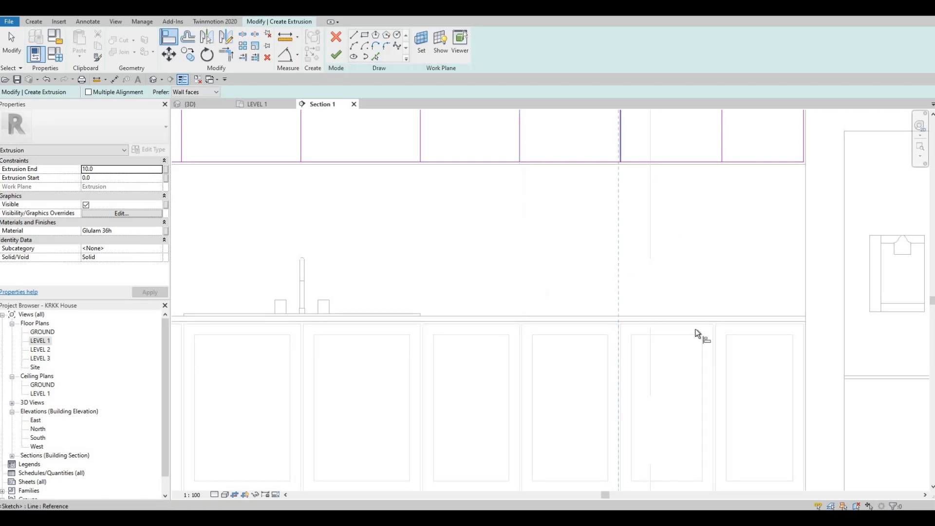
{"action": "left_click", "coordinate": [714, 351]}
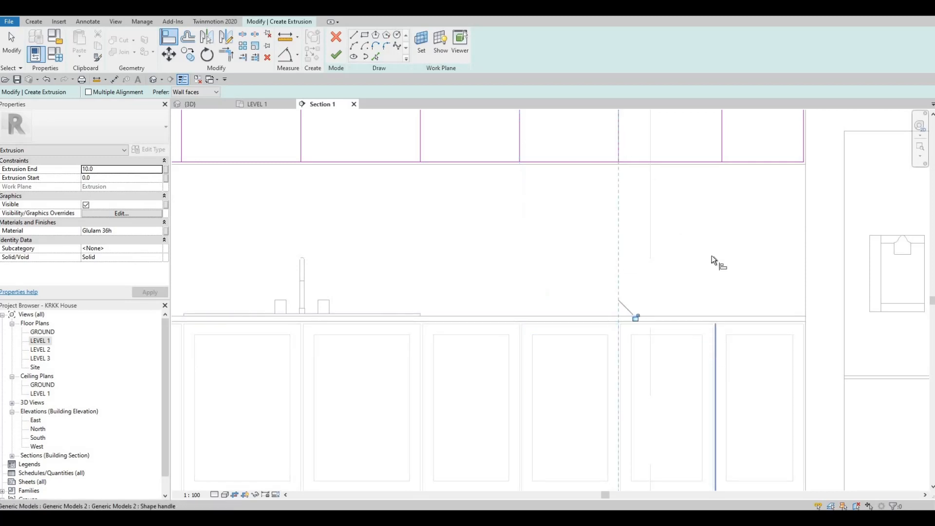
{"action": "left_click", "coordinate": [722, 146]}
{"action": "key", "text": "Escape"}
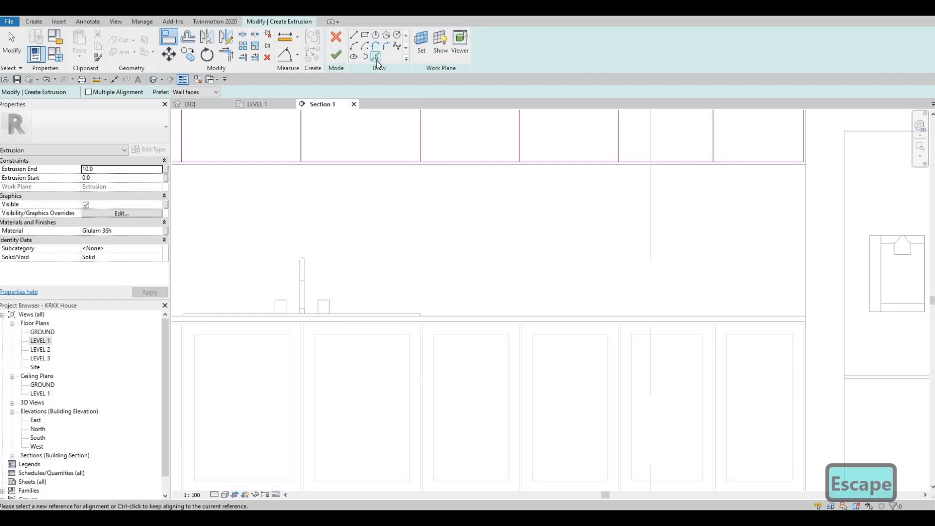
Using Pick Lines with a 10 mm offset, add a parallel line on the right side of the first three dividers
{"action": "left_click", "coordinate": [376, 57]}
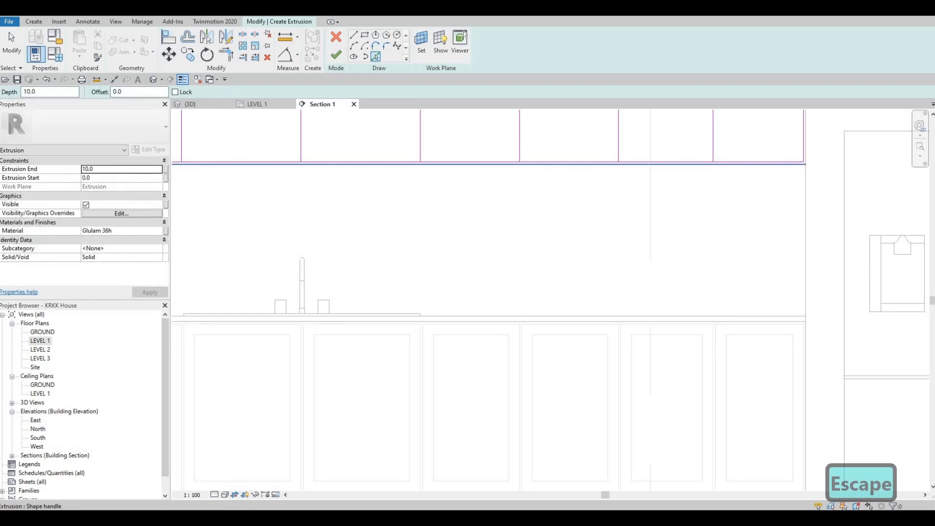
{"action": "type", "text": "10"}
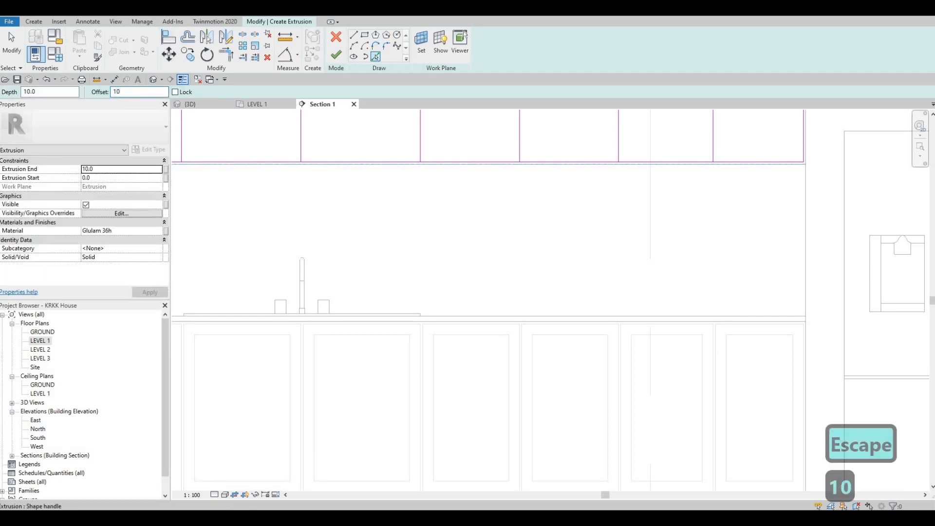
{"action": "key", "text": "Return"}
{"action": "middle_click_drag", "start_coordinate": [445, 113], "coordinate": [553, 149]}
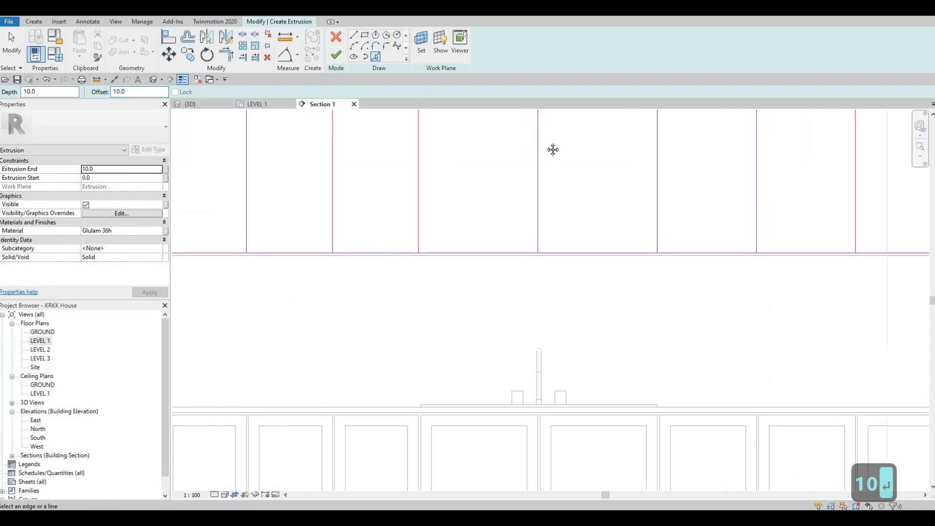
{"action": "scroll", "coordinate": [591, 169], "scroll_direction": "down", "scroll_amount": 2}
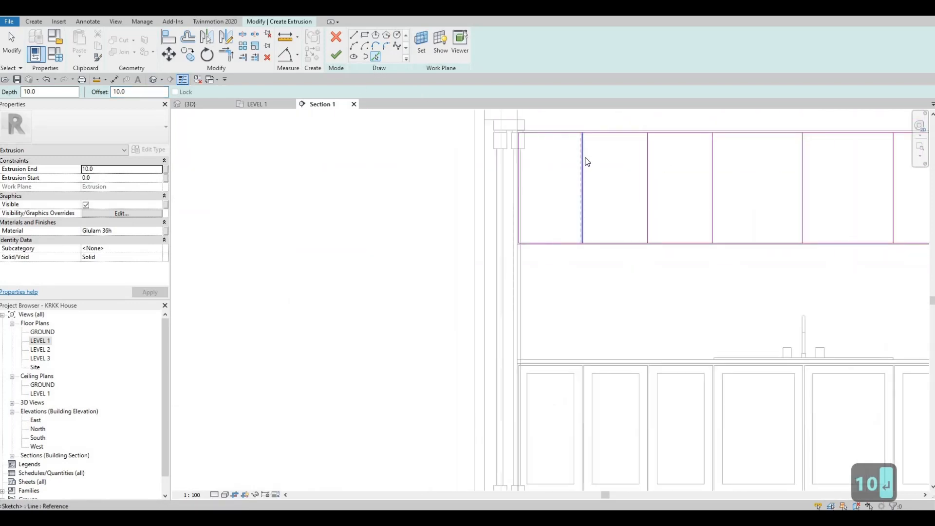
{"action": "scroll", "coordinate": [585, 160], "scroll_direction": "up", "scroll_amount": 2}
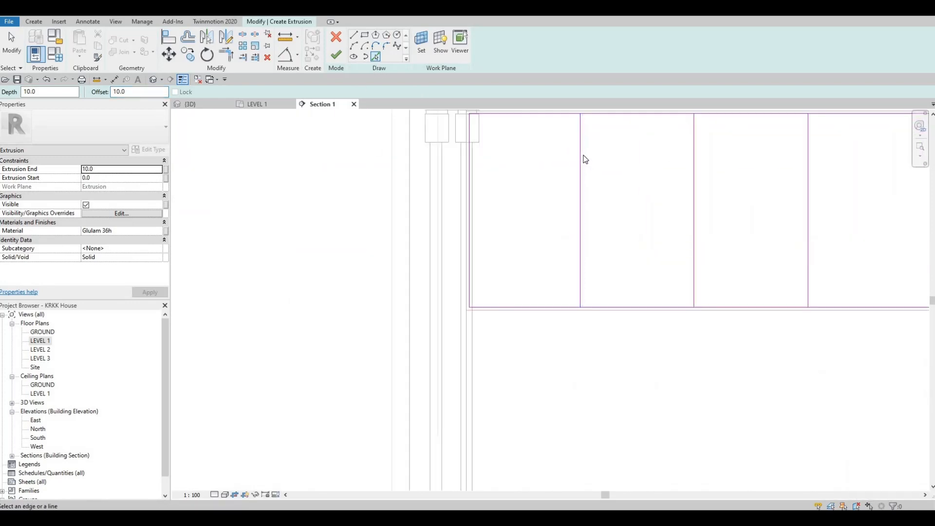
{"action": "left_click", "coordinate": [584, 159]}
{"action": "left_click", "coordinate": [712, 168]}
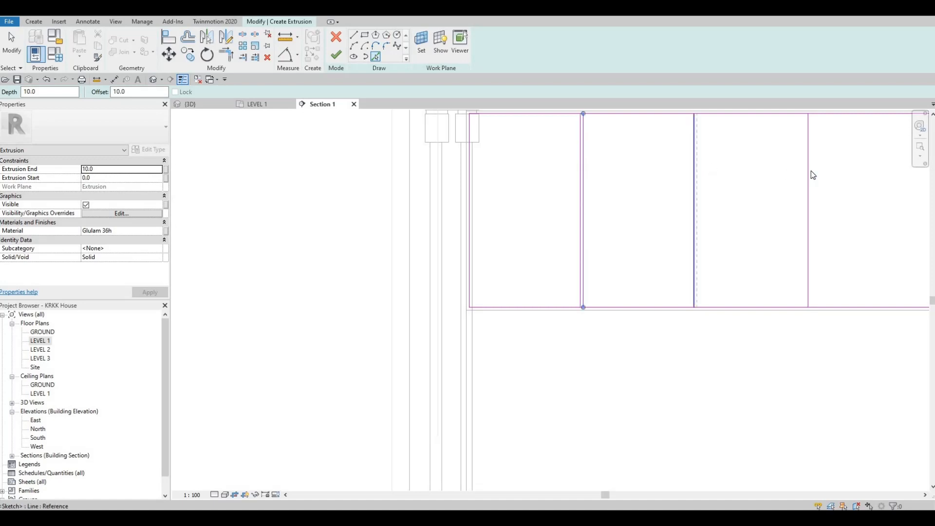
{"action": "left_click", "coordinate": [812, 173]}
Add 10 mm offset lines on the right side of the fourth to eighth dividers and end the drawing command
{"action": "scroll", "coordinate": [570, 183], "scroll_direction": "right", "scroll_amount": 5, "text": "shift"}
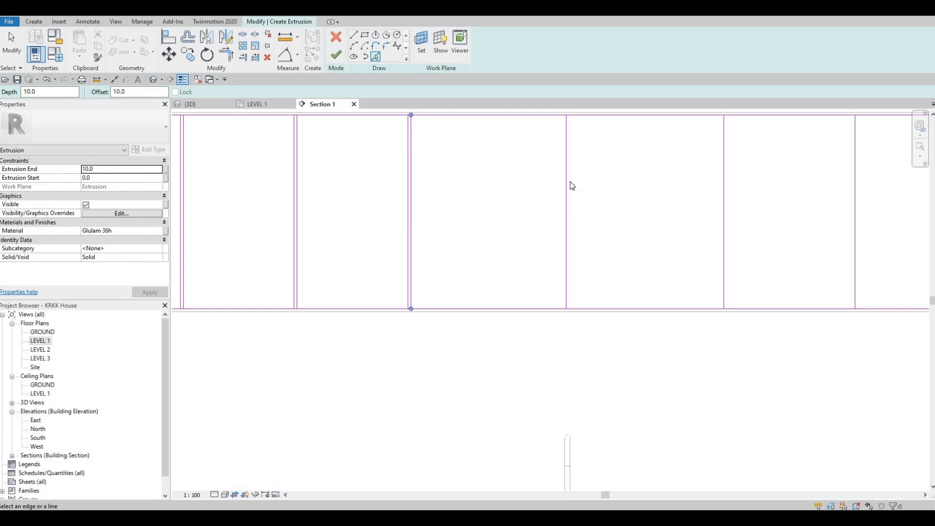
{"action": "left_click", "coordinate": [571, 187]}
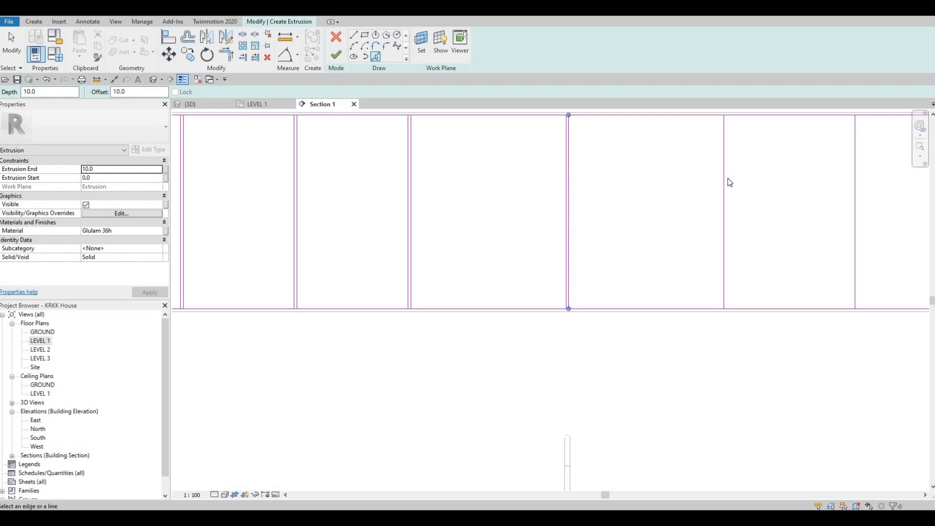
{"action": "left_click", "coordinate": [854, 184]}
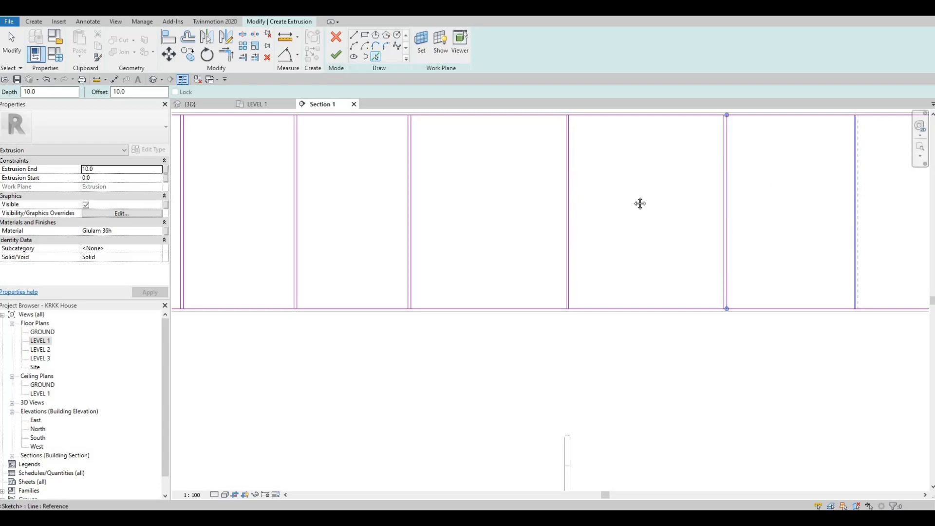
{"action": "middle_click_drag", "start_coordinate": [640, 204], "coordinate": [580, 200]}
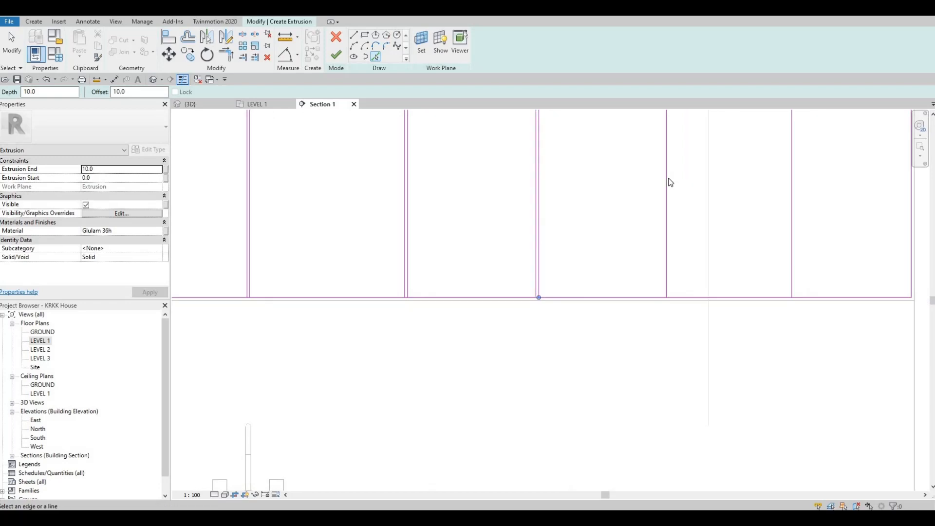
{"action": "left_click", "coordinate": [670, 182]}
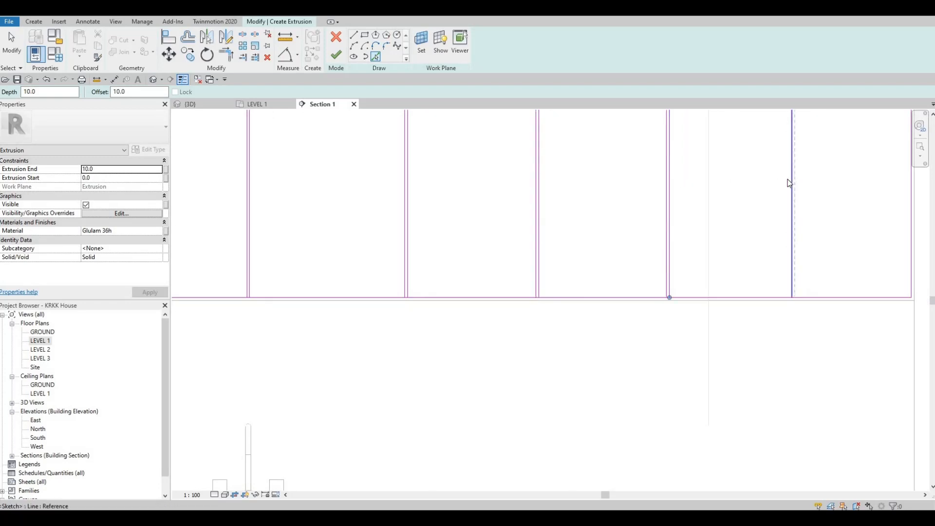
{"action": "scroll", "coordinate": [498, 219], "scroll_direction": "down", "scroll_amount": 5}
{"action": "key", "text": "Escape"}
{"action": "key", "text": "Escape"}
{"action": "key", "text": "Escape"}
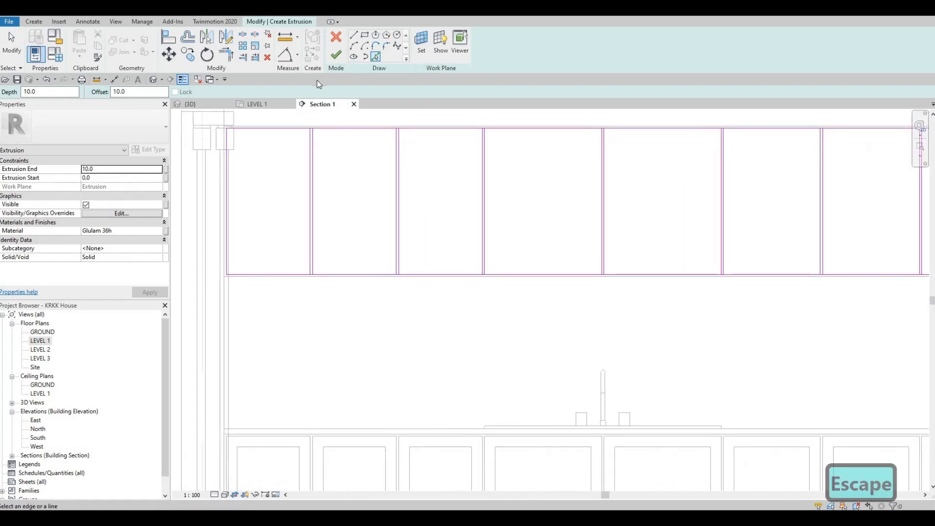
Split the rectangle's bottom edge inside the 10 mm gaps of the first, second and third divider pairs
{"action": "key", "text": "s"}
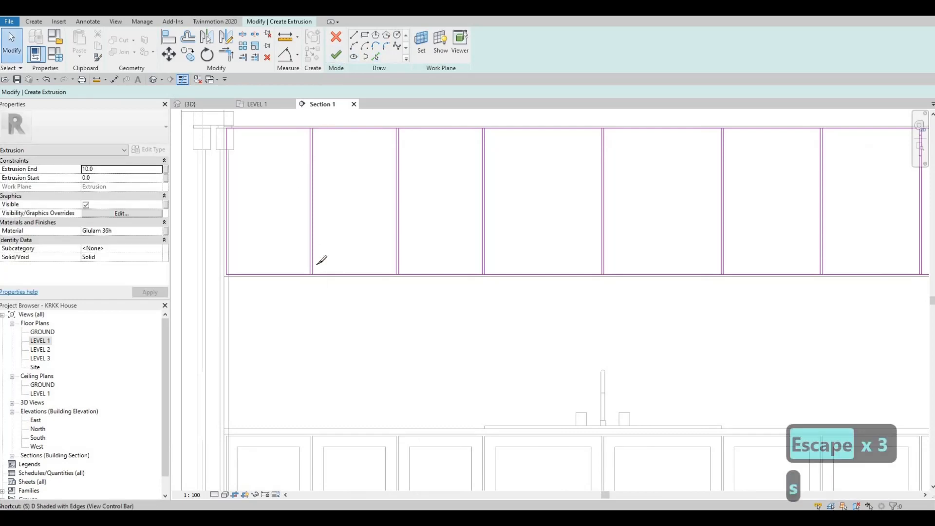
{"action": "key", "text": "l"}
{"action": "scroll", "coordinate": [312, 267], "scroll_direction": "up", "scroll_amount": 3}
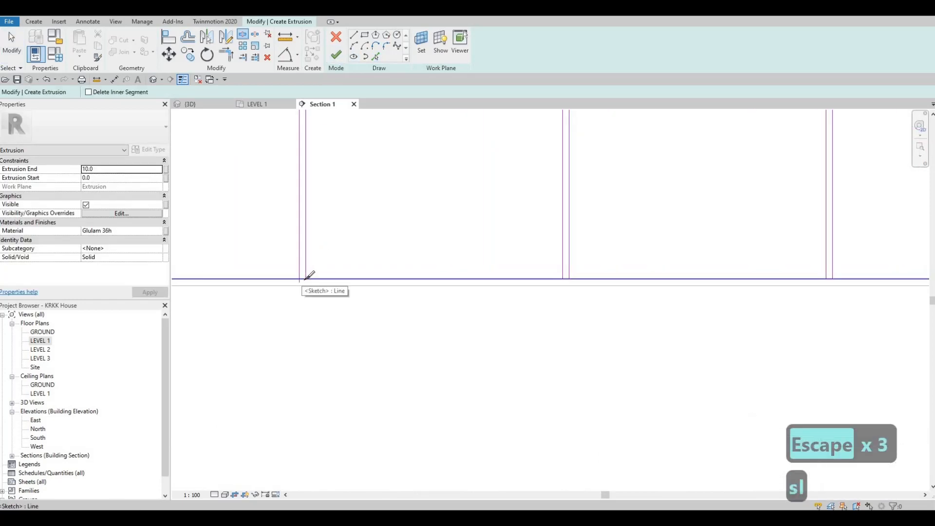
{"action": "scroll", "coordinate": [304, 279], "scroll_direction": "up", "scroll_amount": 2}
{"action": "left_click", "coordinate": [302, 278]}
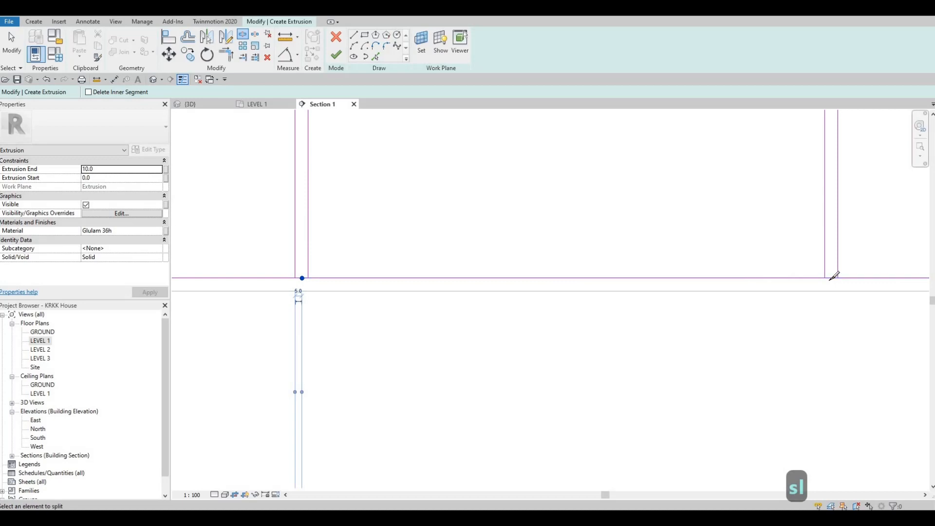
{"action": "left_click", "coordinate": [831, 278]}
{"action": "scroll", "coordinate": [823, 277], "scroll_direction": "down", "scroll_amount": 1}
{"action": "middle_click_drag", "start_coordinate": [780, 287], "coordinate": [341, 262]}
{"action": "scroll", "coordinate": [745, 247], "scroll_direction": "up", "scroll_amount": 1}
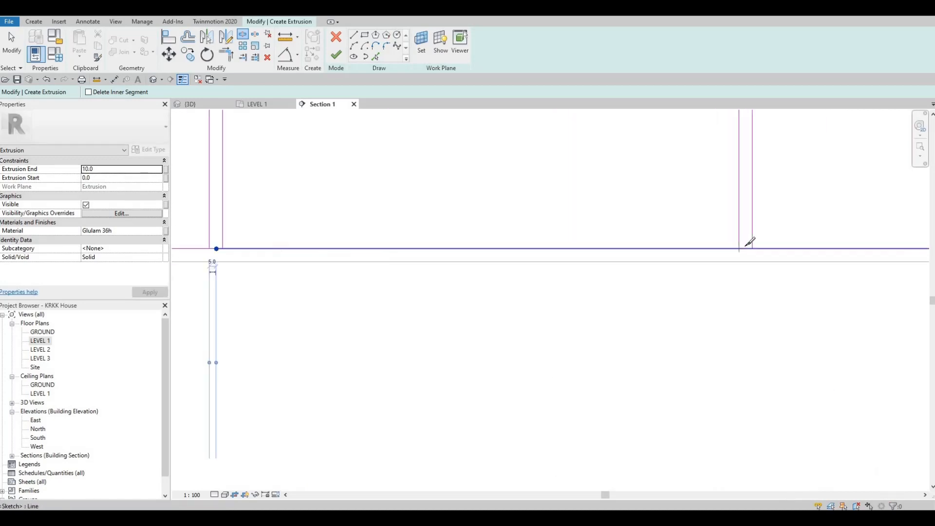
{"action": "left_click", "coordinate": [745, 248]}
Split the rectangle's bottom edge inside the gaps of the fourth and fifth divider pairs
{"action": "scroll", "coordinate": [585, 290], "scroll_direction": "down", "scroll_amount": 2}
{"action": "middle_click_drag", "start_coordinate": [802, 262], "coordinate": [434, 261]}
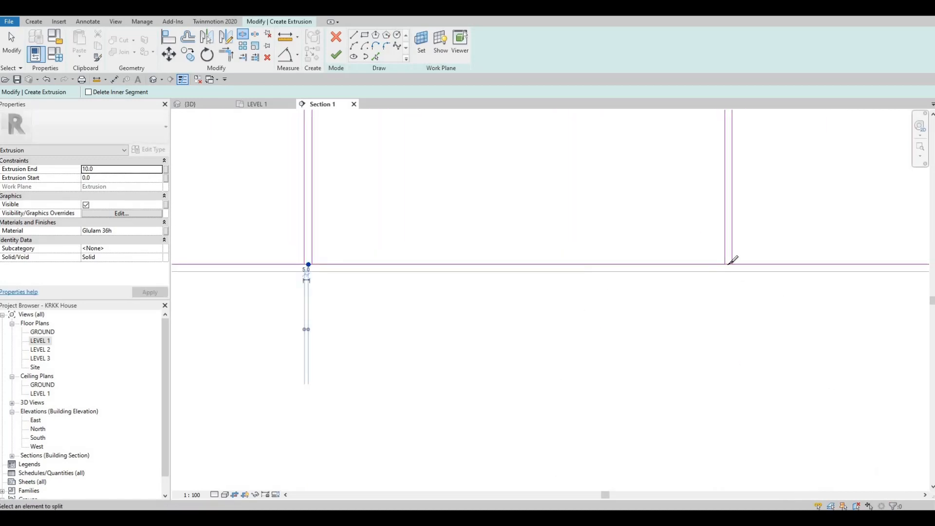
{"action": "scroll", "coordinate": [728, 264], "scroll_direction": "up", "scroll_amount": 3}
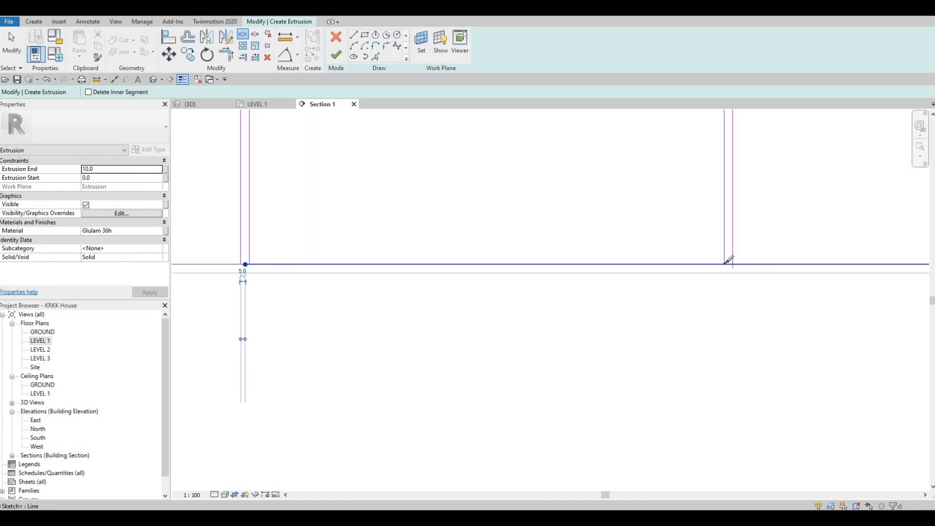
{"action": "left_click", "coordinate": [728, 264]}
{"action": "scroll", "coordinate": [687, 263], "scroll_direction": "down", "scroll_amount": 5}
{"action": "middle_click_drag", "start_coordinate": [662, 282], "coordinate": [221, 260]}
{"action": "scroll", "coordinate": [588, 235], "scroll_direction": "up", "scroll_amount": 2}
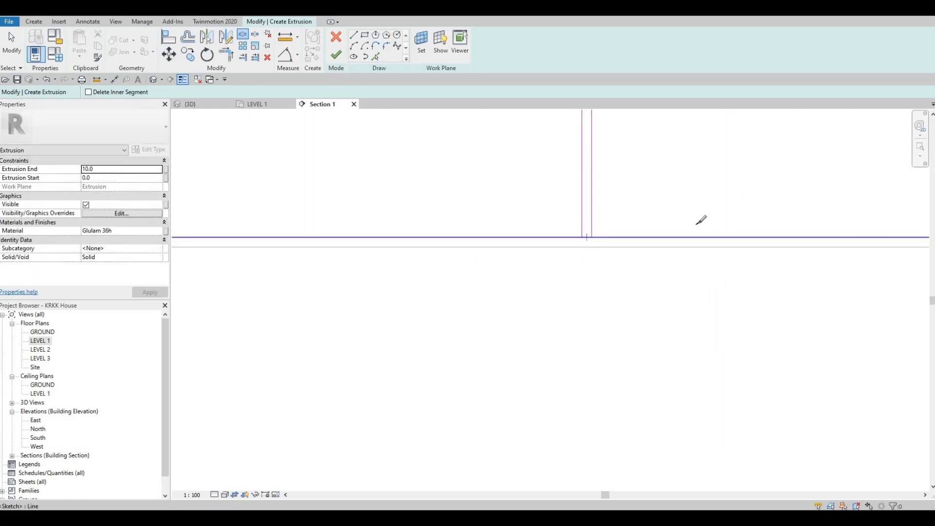
{"action": "left_click", "coordinate": [587, 238]}
Split the rectangle's bottom edge inside the gaps of the sixth, seventh and eighth divider pairs
{"action": "scroll", "coordinate": [469, 238], "scroll_direction": "down", "scroll_amount": 2}
{"action": "middle_click_drag", "start_coordinate": [798, 238], "coordinate": [432, 236]}
{"action": "scroll", "coordinate": [438, 236], "scroll_direction": "up", "scroll_amount": 2}
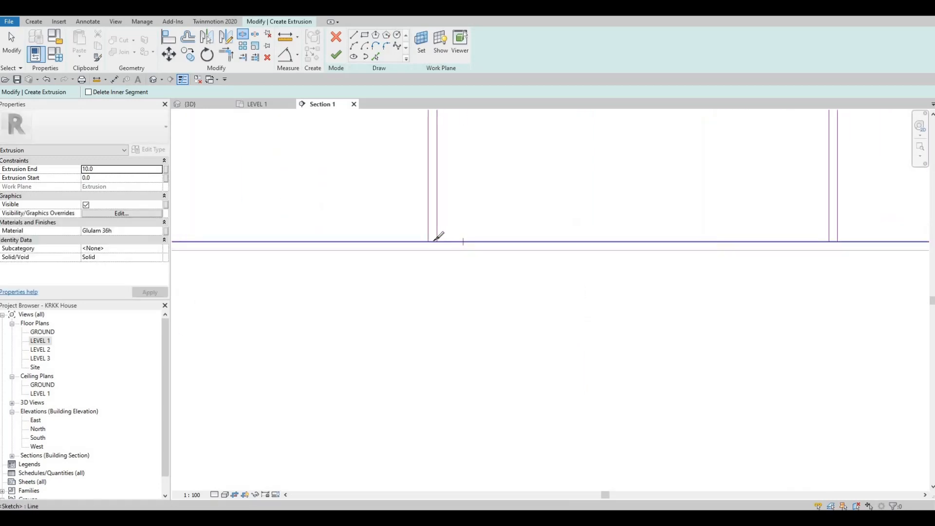
{"action": "left_click", "coordinate": [432, 242]}
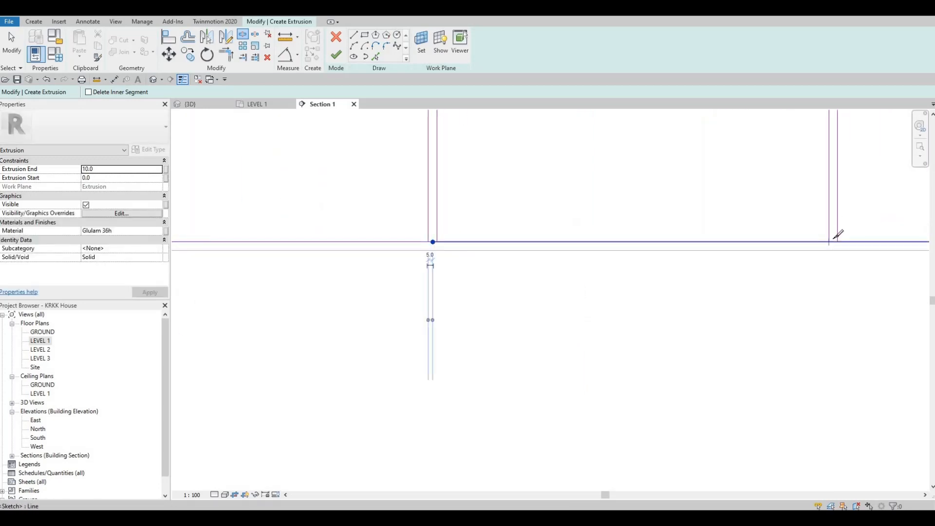
{"action": "left_click", "coordinate": [833, 242]}
{"action": "scroll", "coordinate": [721, 229], "scroll_direction": "down", "scroll_amount": 2}
{"action": "middle_click_drag", "start_coordinate": [739, 223], "coordinate": [390, 208]}
{"action": "scroll", "coordinate": [643, 222], "scroll_direction": "up", "scroll_amount": 2}
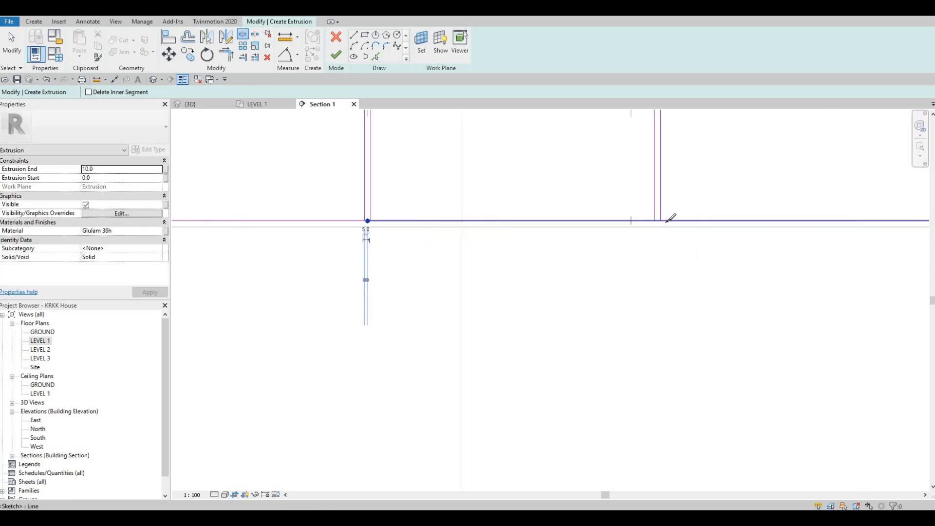
{"action": "left_click", "coordinate": [665, 221]}
{"action": "scroll", "coordinate": [603, 200], "scroll_direction": "down", "scroll_amount": 2}
Split the rectangle's top edge inside the gaps of the eighth, seventh and sixth divider pairs
{"action": "middle_click_drag", "start_coordinate": [602, 199], "coordinate": [601, 359]}
{"action": "middle_click_drag", "start_coordinate": [633, 195], "coordinate": [623, 357]}
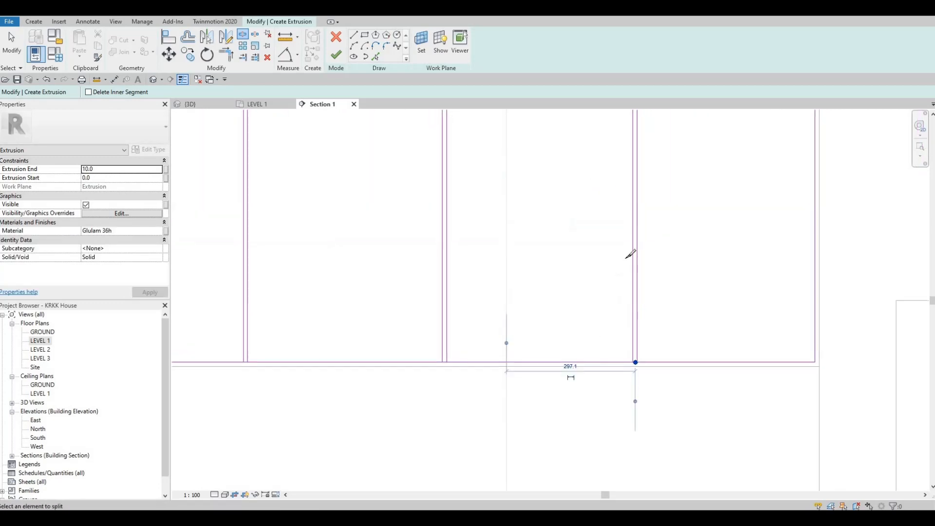
{"action": "scroll", "coordinate": [626, 206], "scroll_direction": "up", "scroll_amount": 3}
{"action": "left_click", "coordinate": [628, 203]}
{"action": "middle_click_drag", "start_coordinate": [324, 267], "coordinate": [603, 286]}
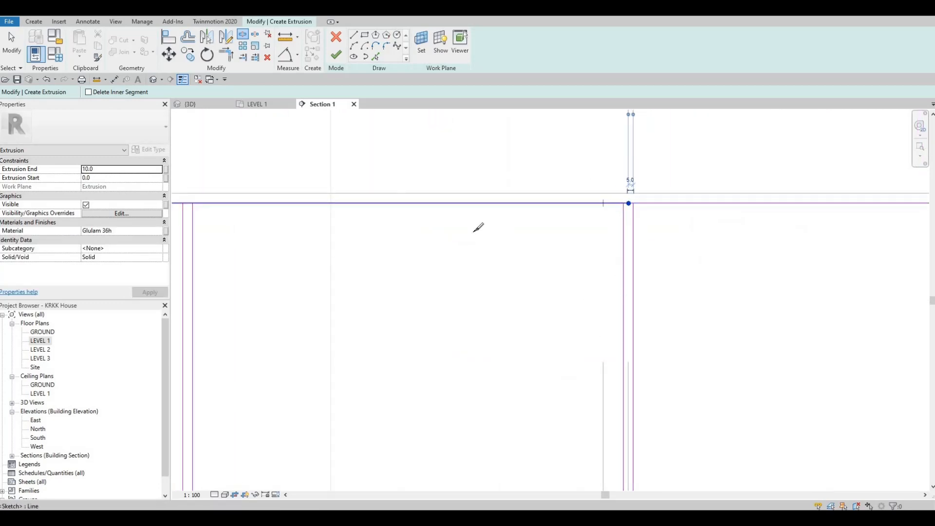
{"action": "left_click", "coordinate": [468, 224]}
{"action": "middle_click_drag", "start_coordinate": [494, 287], "coordinate": [762, 277]}
{"action": "middle_click_drag", "start_coordinate": [371, 306], "coordinate": [566, 312]}
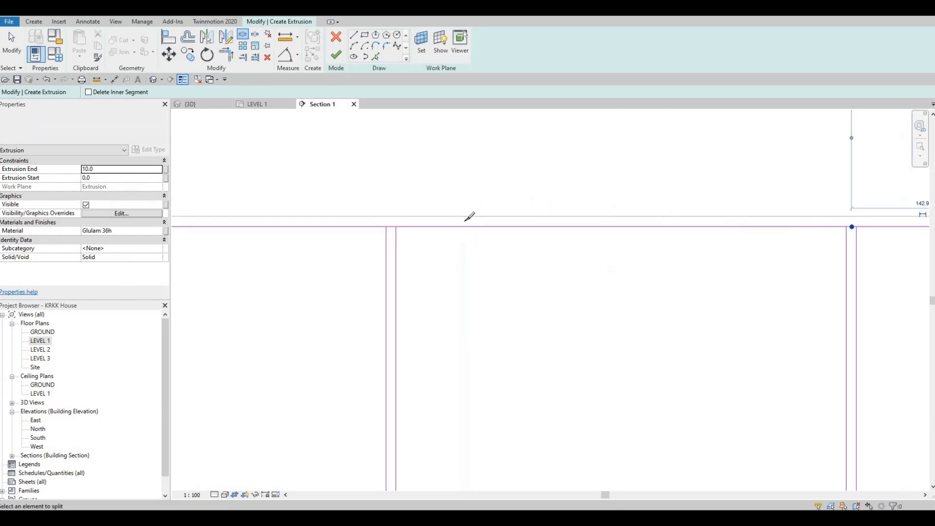
{"action": "left_click", "coordinate": [470, 216]}
{"action": "key", "text": "s"}
{"action": "key", "text": "l"}
{"action": "scroll", "coordinate": [430, 233], "scroll_direction": "up", "scroll_amount": 2}
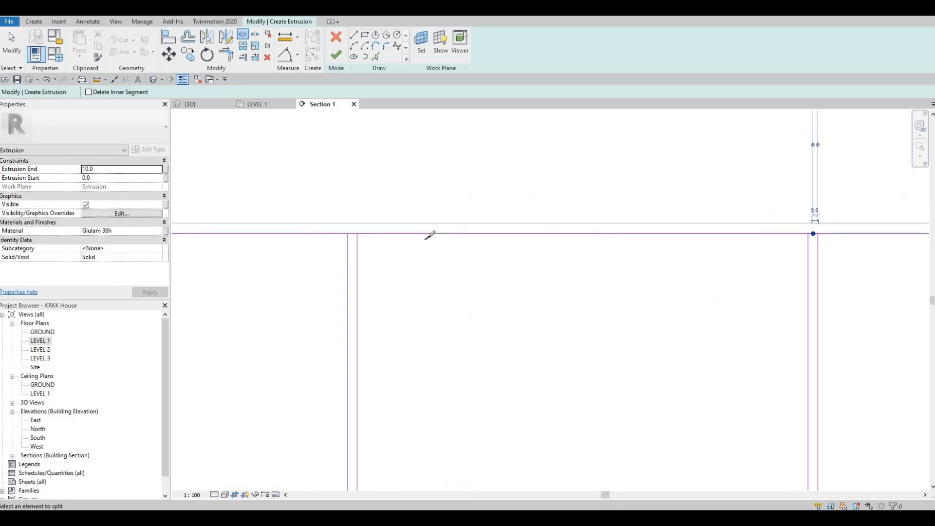
Split the rectangle's top edge inside the gaps of the remaining divider pairs, from the fifth to the first
{"action": "scroll", "coordinate": [485, 244], "scroll_direction": "down", "scroll_amount": 3}
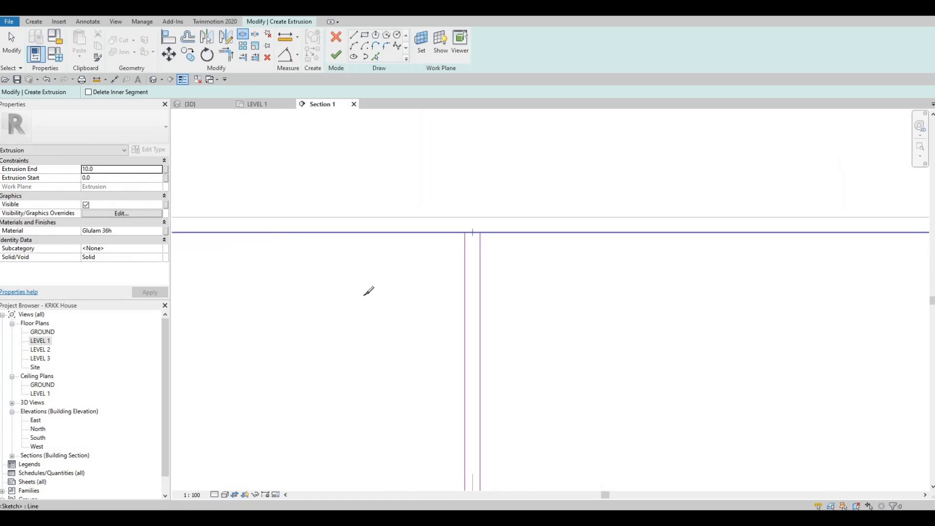
{"action": "scroll", "coordinate": [432, 247], "scroll_direction": "down", "scroll_amount": 2}
{"action": "scroll", "coordinate": [375, 247], "scroll_direction": "up", "scroll_amount": 2}
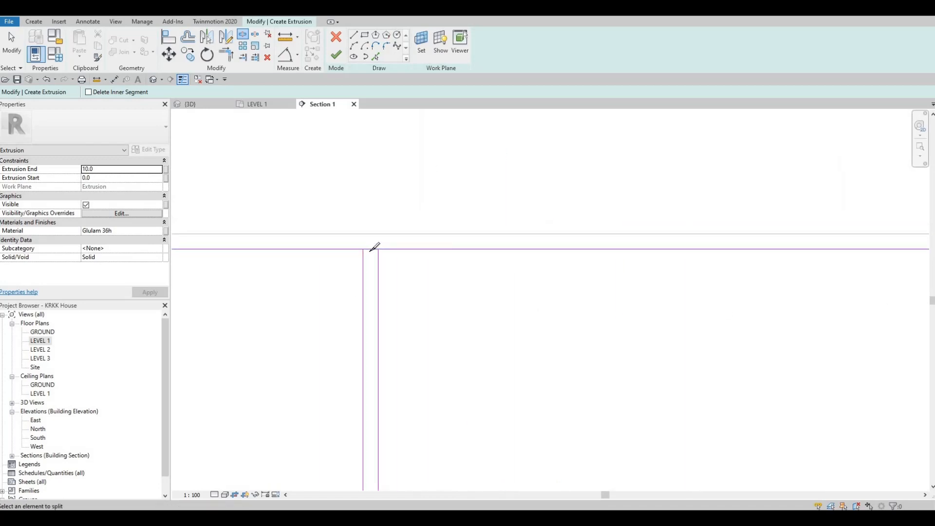
{"action": "scroll", "coordinate": [614, 222], "scroll_direction": "down", "scroll_amount": 2}
{"action": "scroll", "coordinate": [565, 198], "scroll_direction": "up", "scroll_amount": 1}
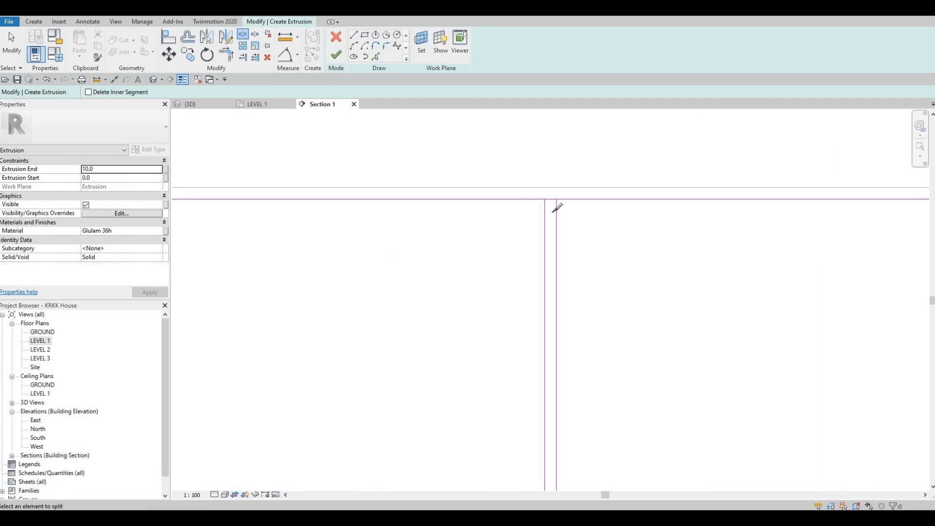
{"action": "middle_click_drag", "start_coordinate": [524, 267], "coordinate": [391, 276]}
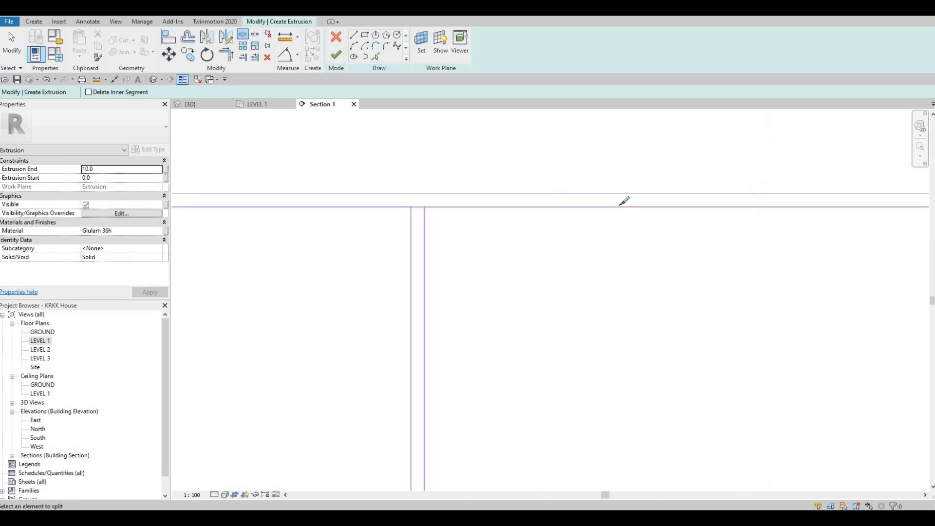
{"action": "scroll", "coordinate": [624, 201], "scroll_direction": "down", "scroll_amount": 1}
{"action": "scroll", "coordinate": [648, 218], "scroll_direction": "up", "scroll_amount": 1}
{"action": "left_click", "coordinate": [643, 216]}
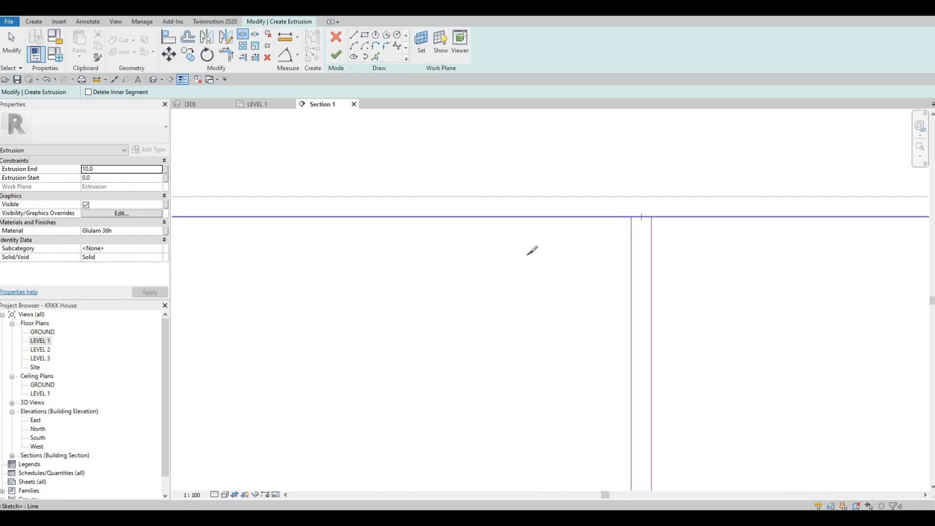
{"action": "middle_click_drag", "start_coordinate": [237, 285], "coordinate": [537, 248]}
{"action": "scroll", "coordinate": [537, 247], "scroll_direction": "down", "scroll_amount": 1}
{"action": "middle_click_drag", "start_coordinate": [326, 287], "coordinate": [512, 272]}
{"action": "scroll", "coordinate": [516, 261], "scroll_direction": "down", "scroll_amount": 2}
{"action": "scroll", "coordinate": [503, 262], "scroll_direction": "down", "scroll_amount": 1}
{"action": "key", "text": "Escape"}
{"action": "key", "text": "Escape"}
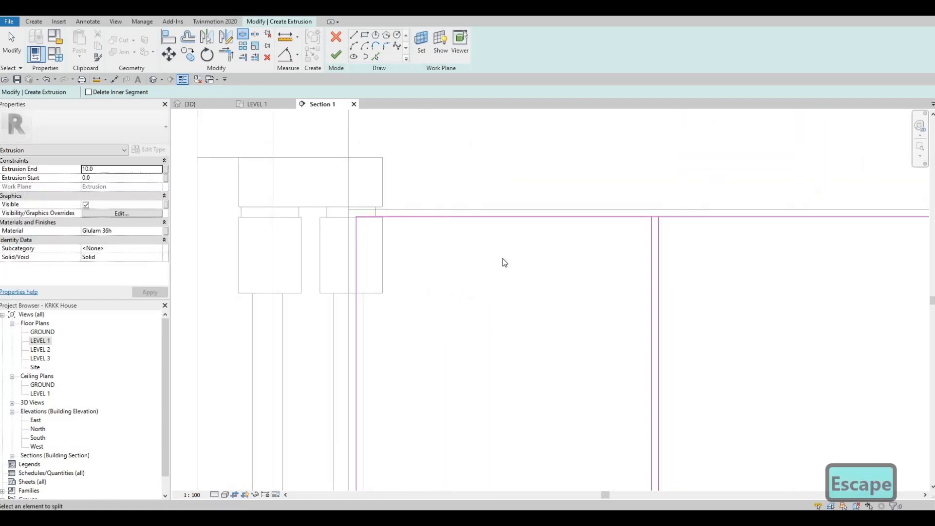
Trim the top edge and the divider lines into corners at the first three pairs, leaving their gaps open
{"action": "key", "text": "t"}
{"action": "key", "text": "r"}
{"action": "left_click", "coordinate": [631, 217]}
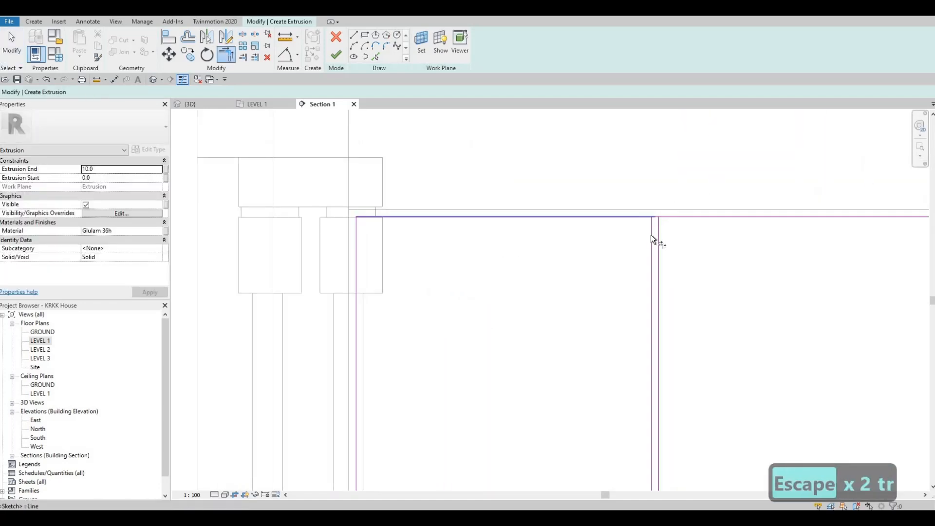
{"action": "left_click", "coordinate": [652, 236]}
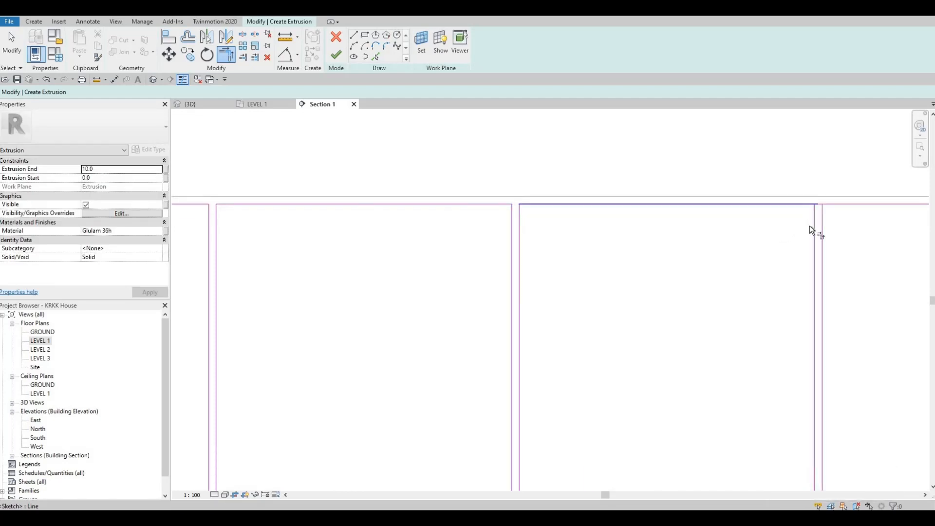
{"action": "left_click", "coordinate": [813, 211]}
{"action": "left_click", "coordinate": [828, 206]}
Trim the top edge and the divider lines into corners at the fourth and fifth pairs
{"action": "middle_click_drag", "start_coordinate": [545, 232], "coordinate": [382, 232]}
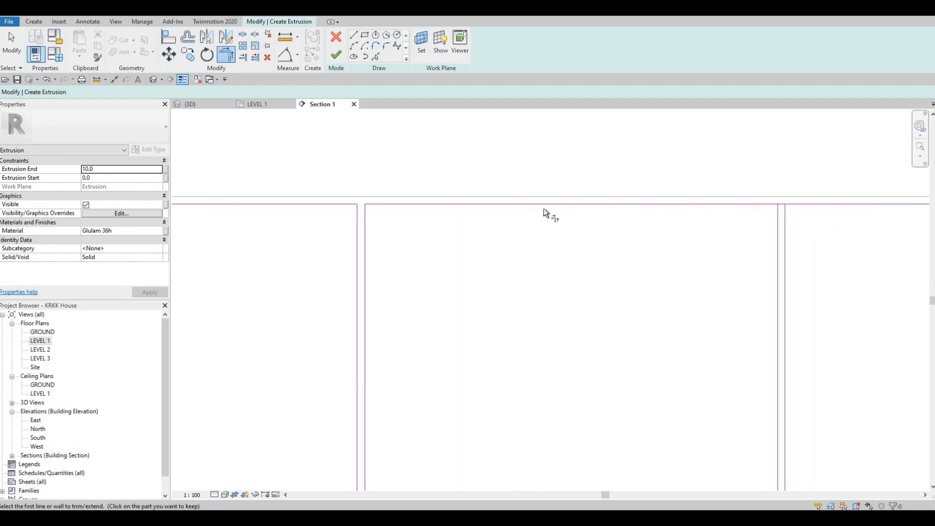
{"action": "middle_click_drag", "start_coordinate": [767, 205], "coordinate": [553, 196]}
{"action": "left_click", "coordinate": [552, 194]}
{"action": "left_click", "coordinate": [565, 209]}
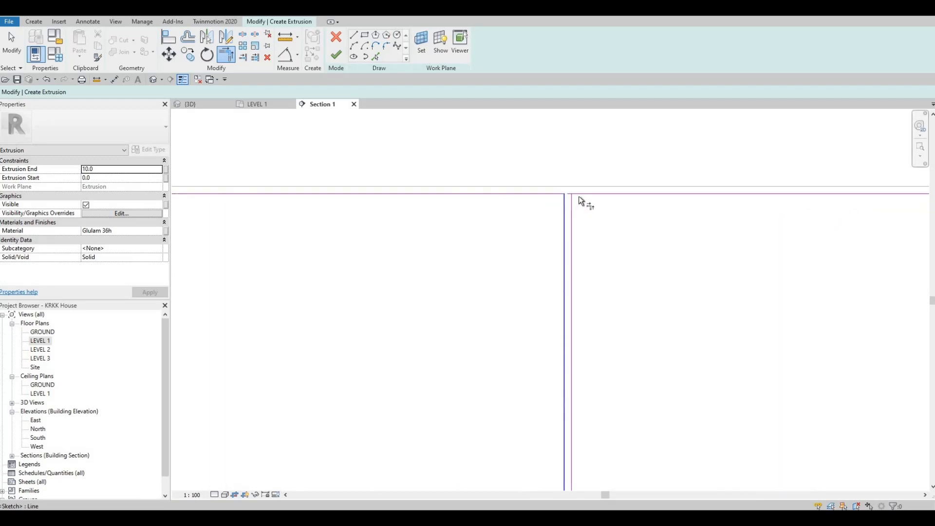
{"action": "left_click", "coordinate": [572, 209]}
{"action": "left_click", "coordinate": [653, 195]}
{"action": "middle_click_drag", "start_coordinate": [544, 194], "coordinate": [489, 183]}
{"action": "left_click", "coordinate": [489, 183]}
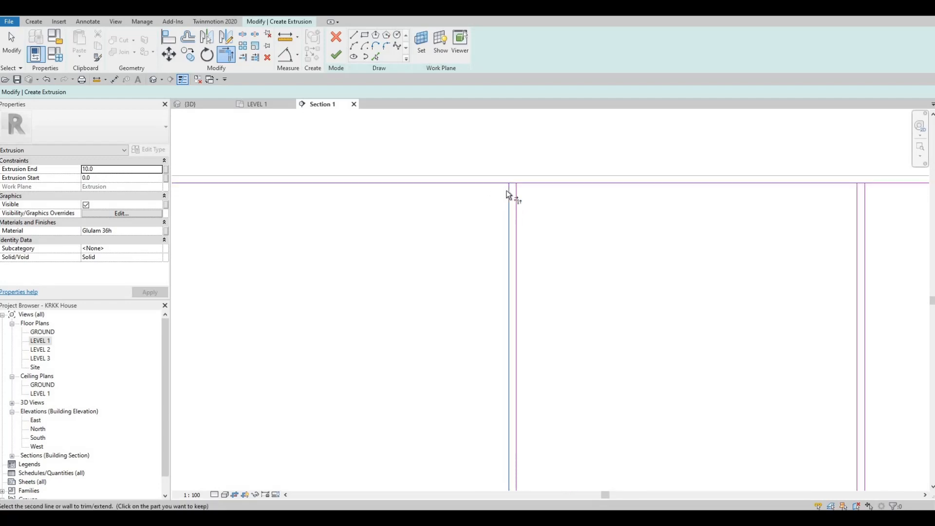
{"action": "left_click", "coordinate": [508, 195]}
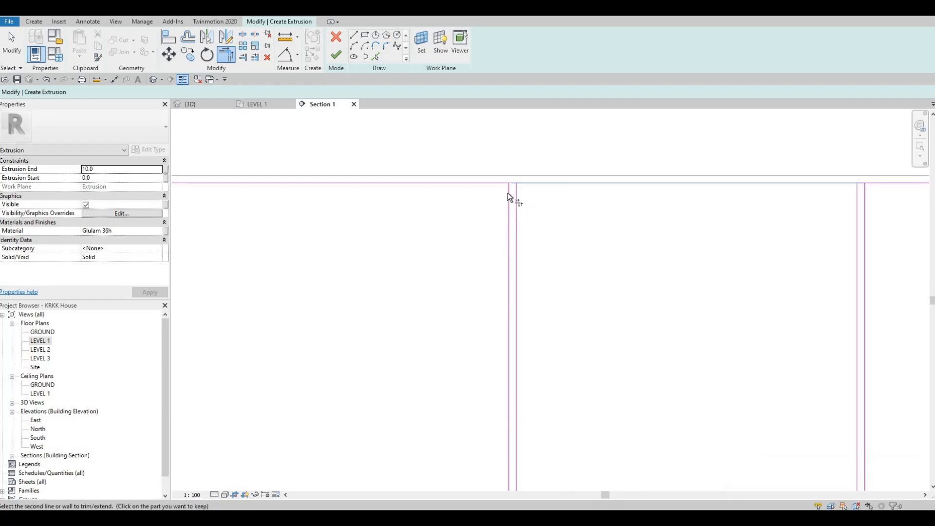
Trim the top sketch lines against both edges of the panel gap so the two adjoining panels have separate upper corners
{"action": "left_click", "coordinate": [504, 193]}
{"action": "left_click", "coordinate": [509, 187]}
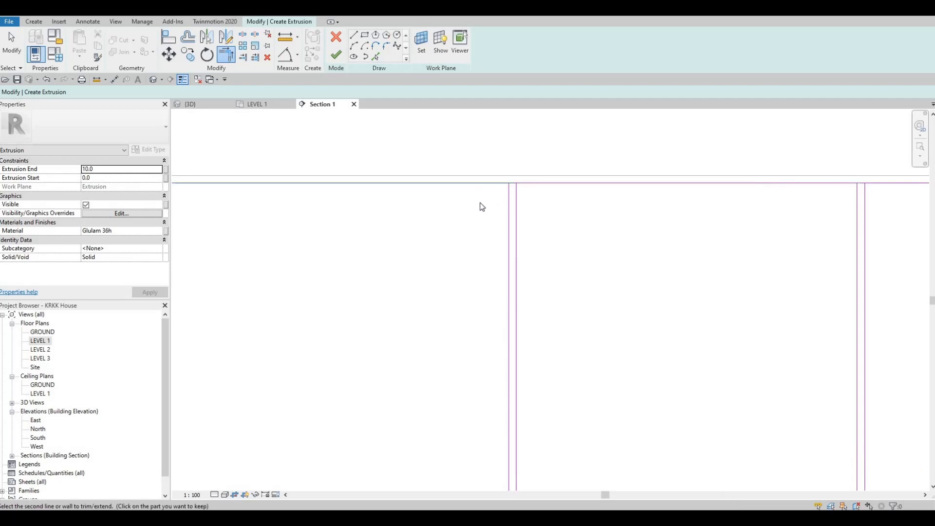
{"action": "key", "text": "Escape"}
{"action": "scroll", "coordinate": [548, 196], "scroll_direction": "down", "scroll_amount": 2}
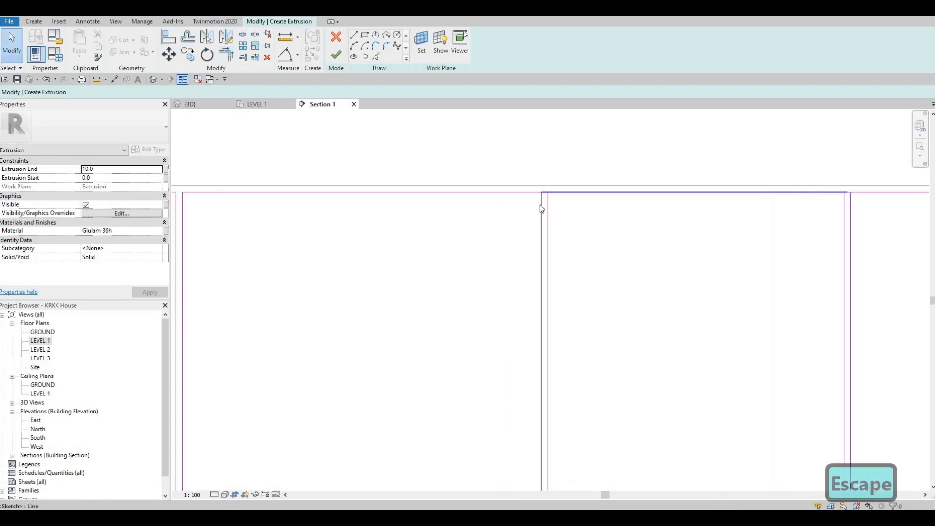
{"action": "scroll", "coordinate": [542, 204], "scroll_direction": "up", "scroll_amount": 2}
{"action": "key", "text": "Escape"}
{"action": "key", "text": "Escape"}
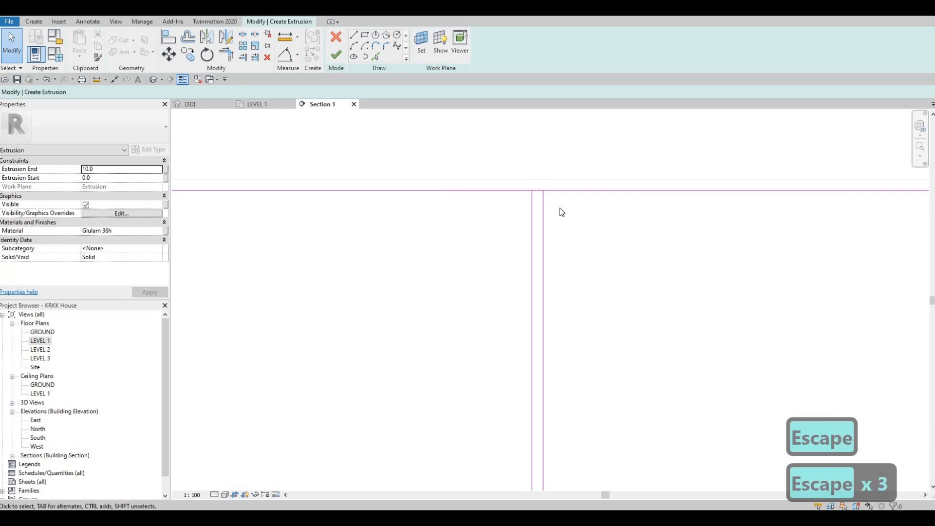
{"action": "key", "text": "Escape"}
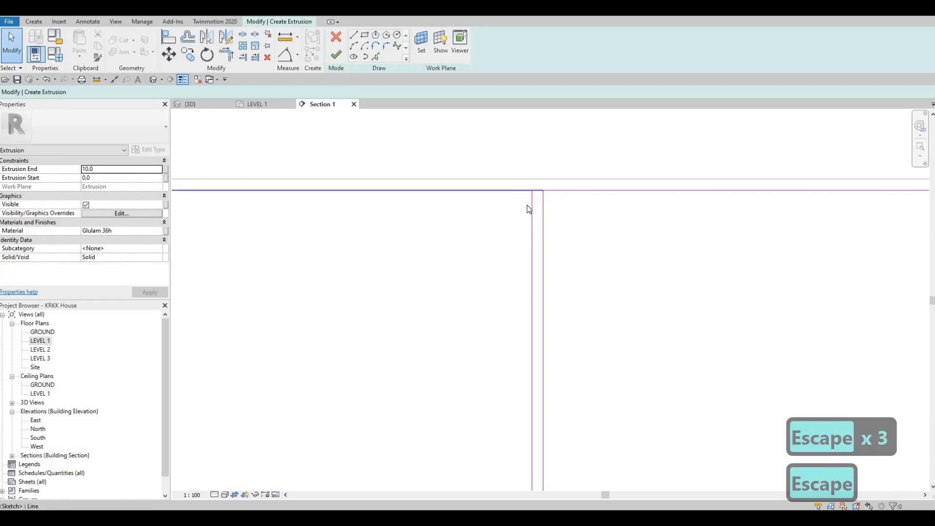
{"action": "key", "text": "t"}
{"action": "key", "text": "r"}
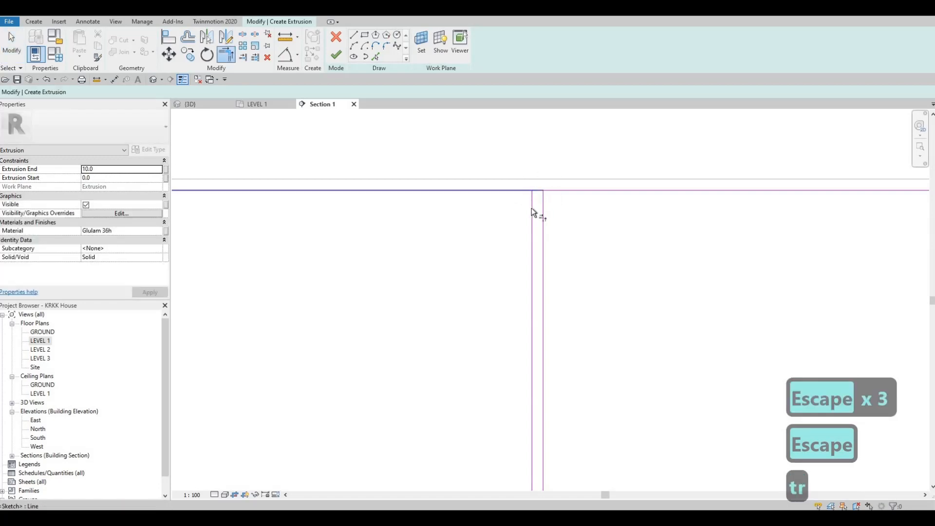
{"action": "left_click", "coordinate": [559, 193]}
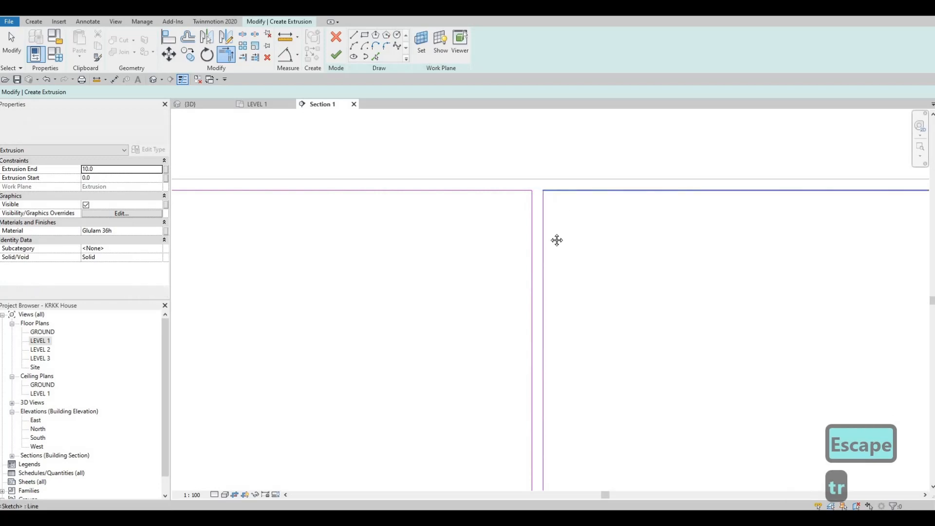
{"action": "key", "text": "Escape"}
Trim the upper corners of the panels on both sides of the next gap along the top edge
{"action": "scroll", "coordinate": [636, 216], "scroll_direction": "down", "scroll_amount": 2}
{"action": "middle_click_drag", "start_coordinate": [636, 215], "coordinate": [496, 215]}
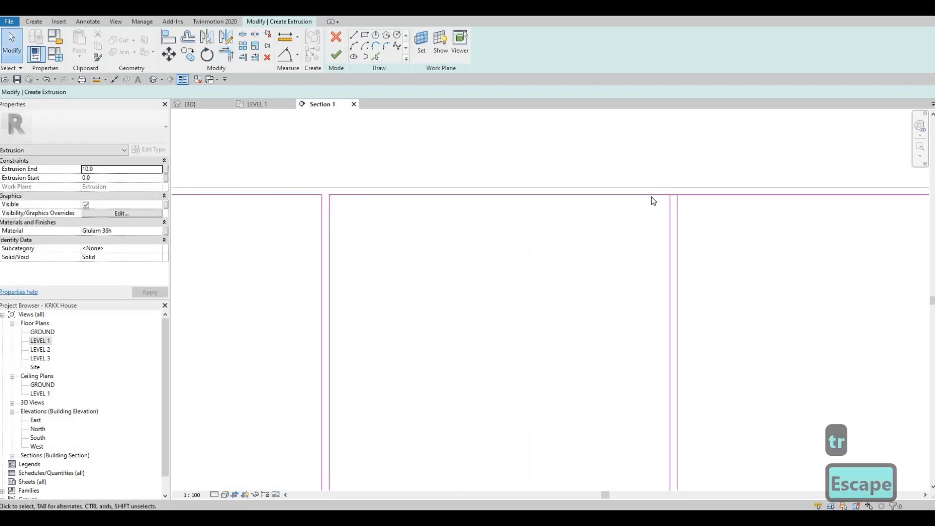
{"action": "key", "text": "t"}
{"action": "key", "text": "r"}
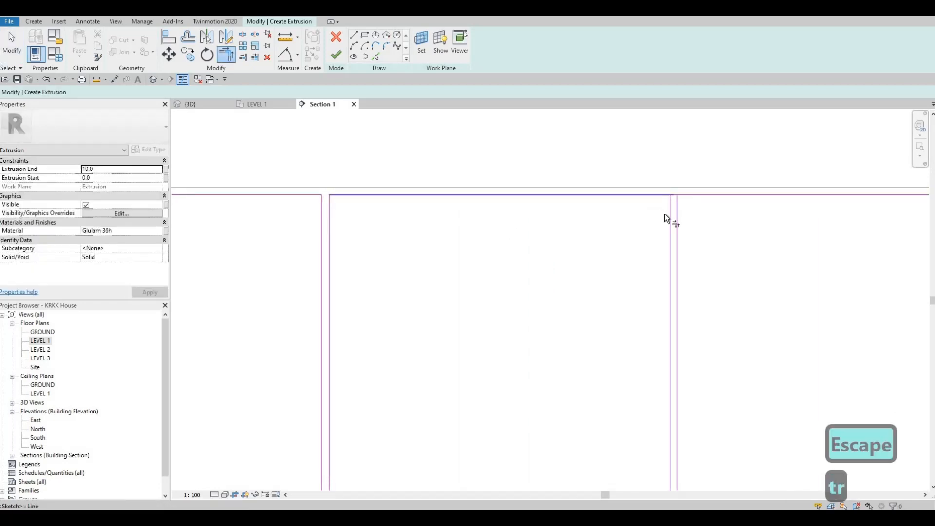
{"action": "left_click", "coordinate": [665, 214]}
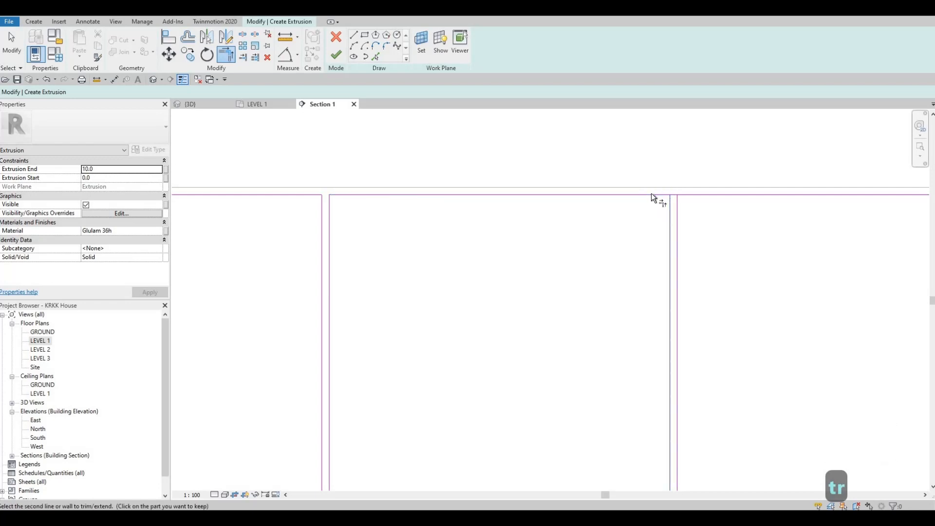
{"action": "left_click", "coordinate": [664, 209]}
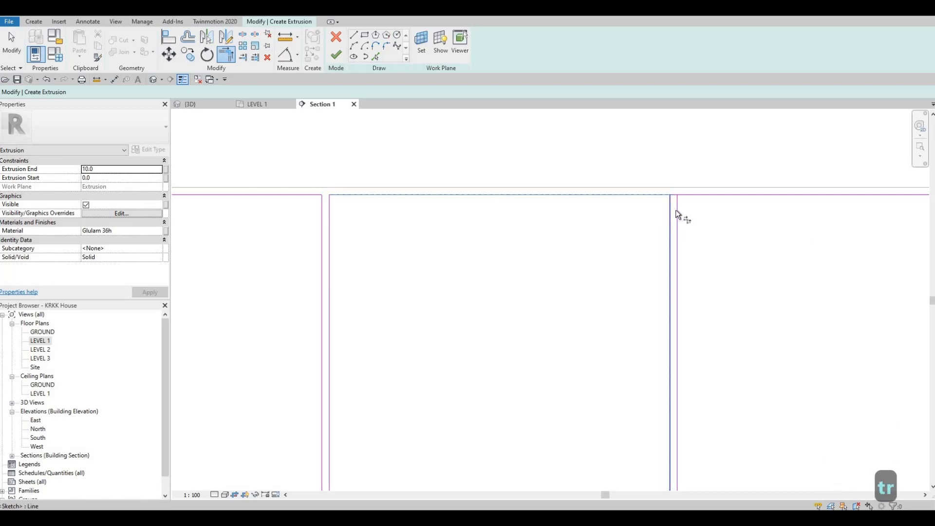
Continue trimming the panels' top lines to their vertical edges at the following gaps further along the row
{"action": "scroll", "coordinate": [554, 199], "scroll_direction": "down", "scroll_amount": 3}
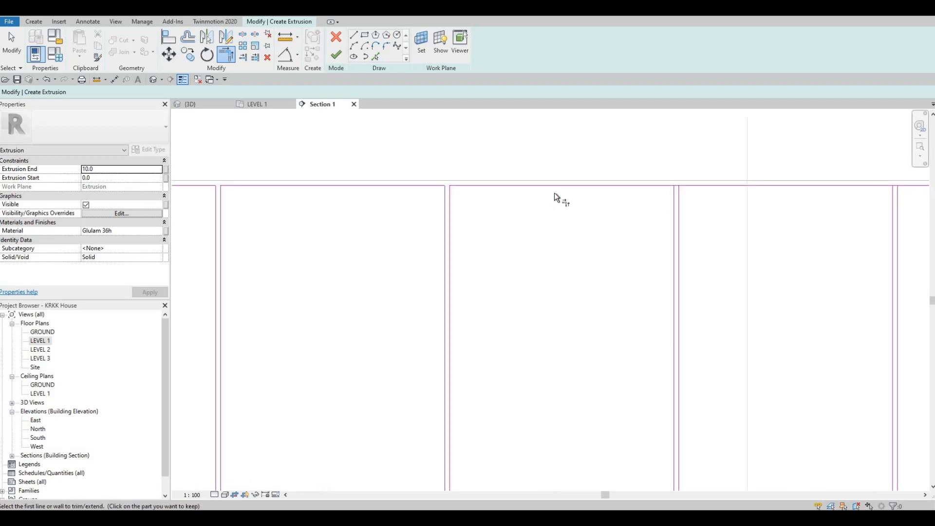
{"action": "scroll", "coordinate": [533, 190], "scroll_direction": "up", "scroll_amount": 2}
{"action": "left_click", "coordinate": [545, 190]}
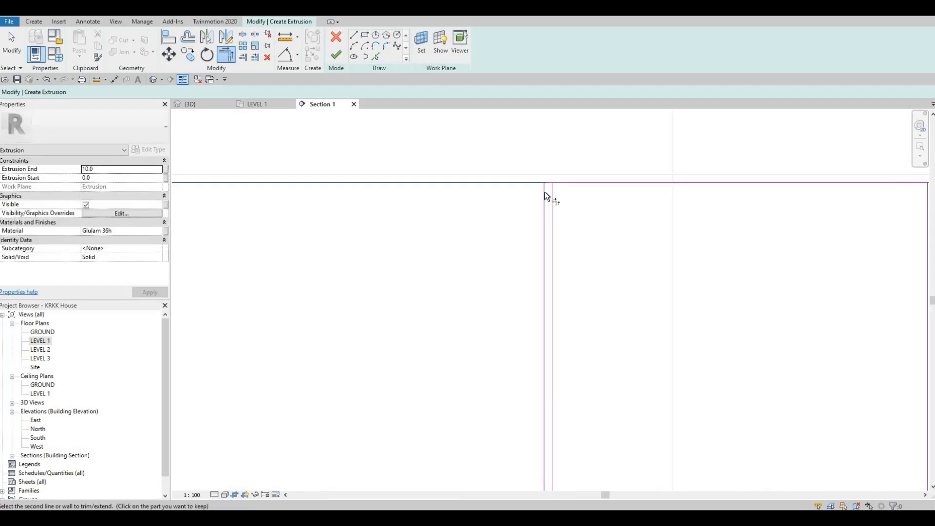
{"action": "left_click", "coordinate": [545, 190]}
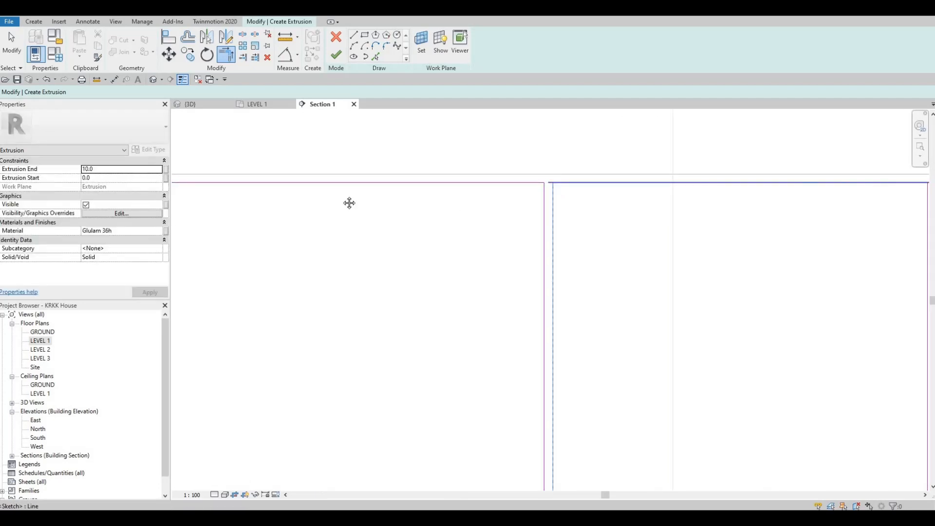
{"action": "scroll", "coordinate": [565, 188], "scroll_direction": "down", "scroll_amount": 2}
{"action": "scroll", "coordinate": [578, 180], "scroll_direction": "up", "scroll_amount": 2}
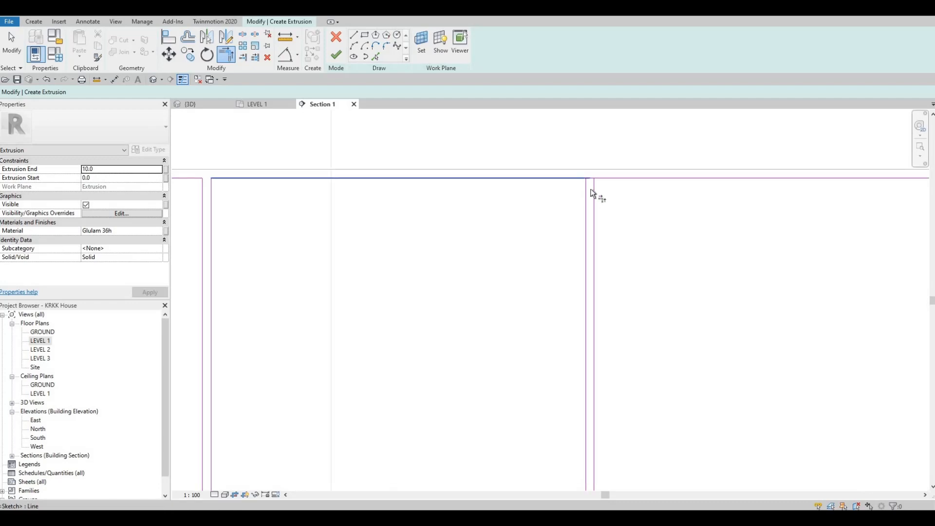
Trim the bottom sketch lines to the vertical panel edges at the first gaps, working back along the lower edge
{"action": "mouse_move", "coordinate": [603, 111]}
{"action": "middle_mouse_down"}
{"action": "mouse_move", "coordinate": [510, 221]}
{"action": "mouse_move", "coordinate": [558, 356]}
{"action": "mouse_move", "coordinate": [569, 221]}
{"action": "middle_mouse_up"}
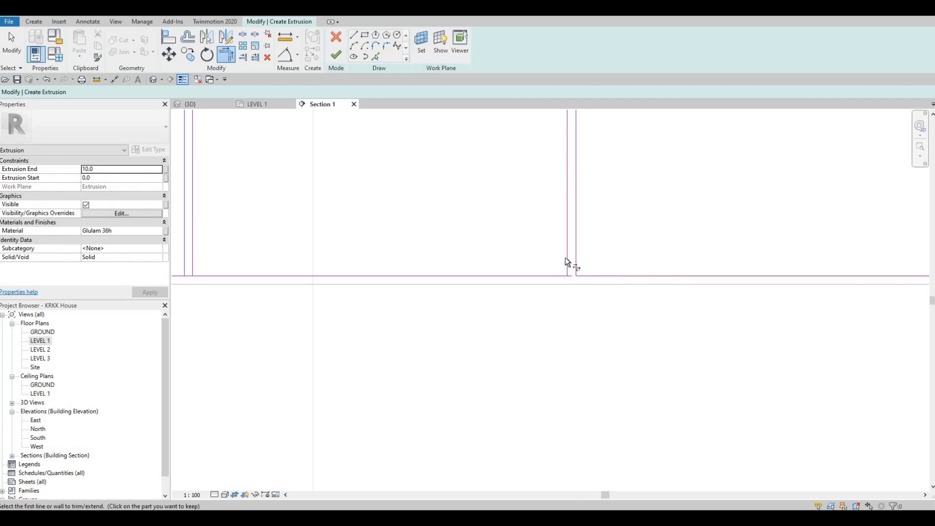
{"action": "middle_click_drag", "start_coordinate": [209, 283], "coordinate": [601, 288]}
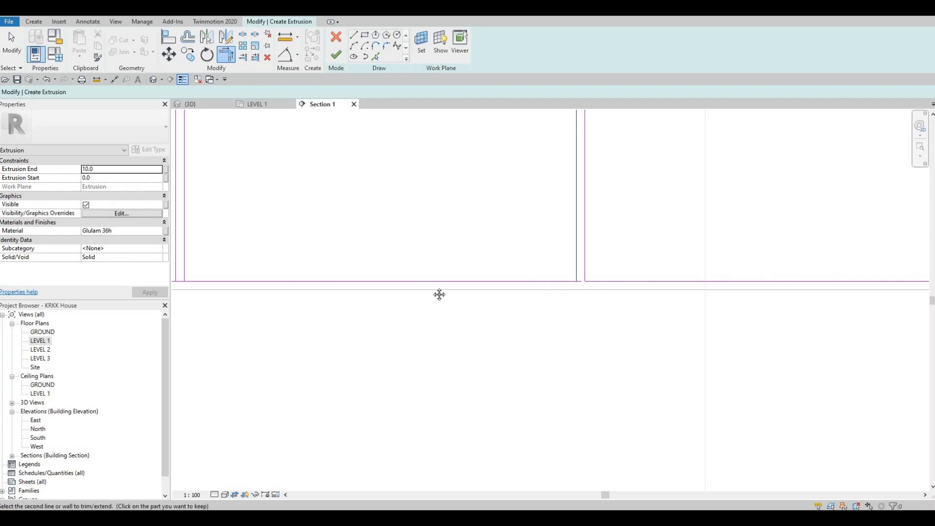
{"action": "middle_click_drag", "start_coordinate": [393, 269], "coordinate": [490, 292]}
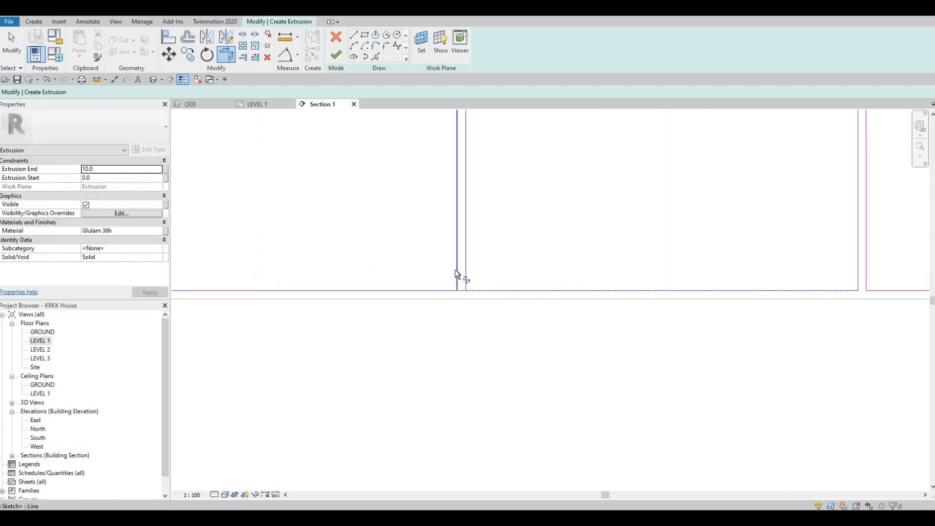
{"action": "key", "text": "t"}
{"action": "key", "text": "r"}
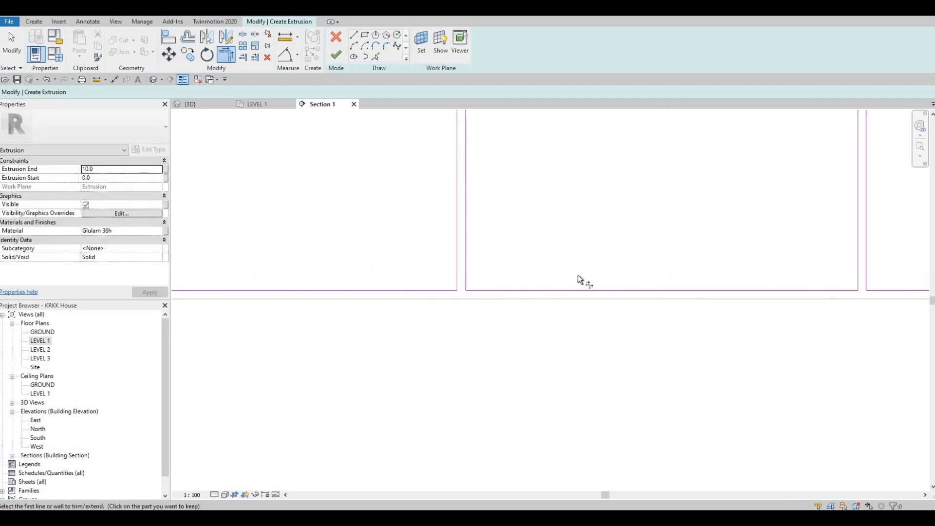
Trim the lower corners of the panels on both sides of the middle gaps along the bottom edge
{"action": "middle_click_drag", "start_coordinate": [579, 279], "coordinate": [487, 298]}
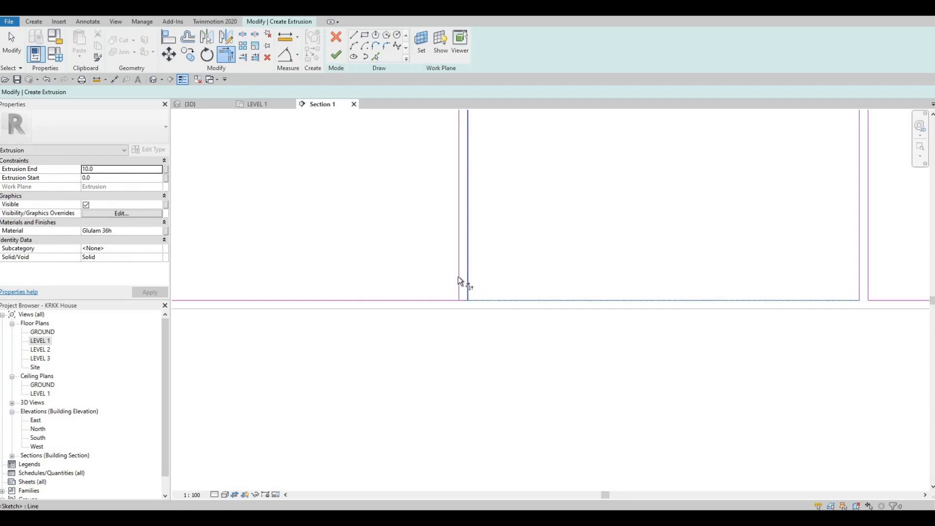
{"action": "scroll", "coordinate": [436, 292], "scroll_direction": "up", "scroll_amount": 1}
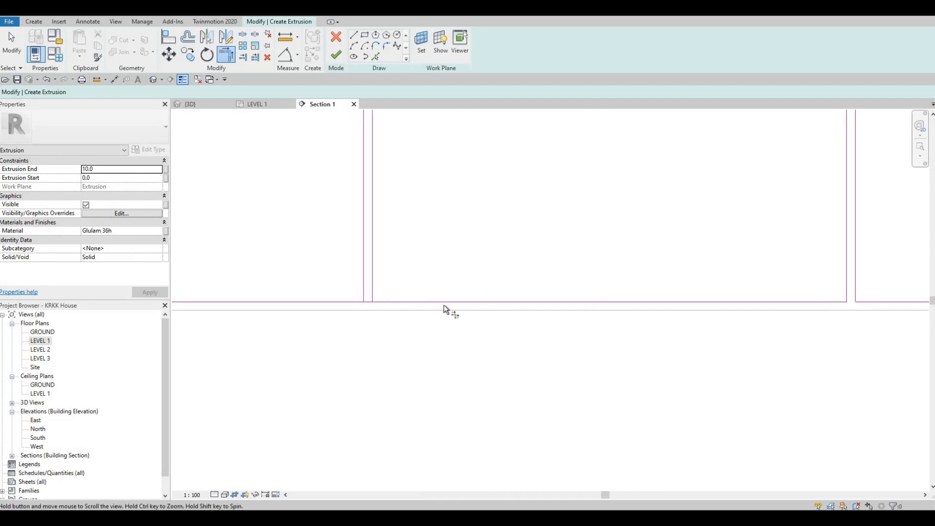
{"action": "left_click", "coordinate": [420, 287]}
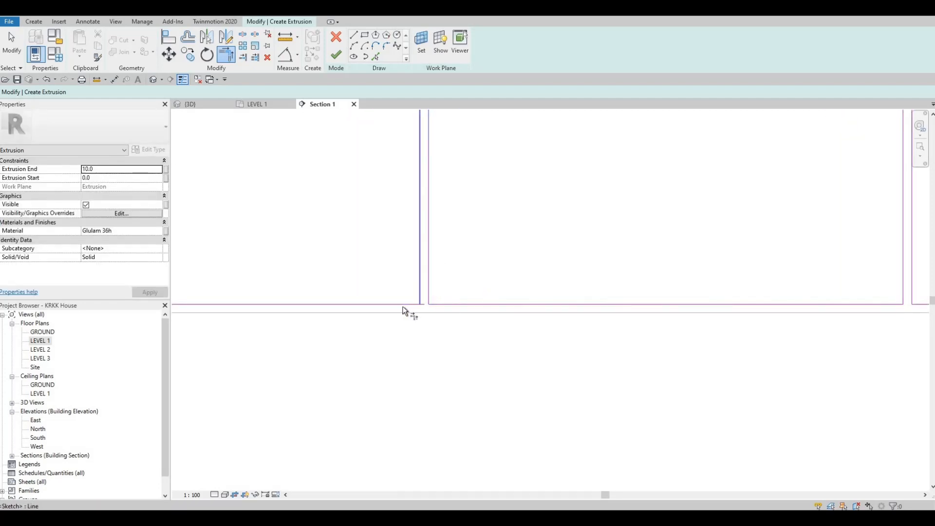
{"action": "left_click", "coordinate": [408, 306]}
{"action": "left_click", "coordinate": [480, 290]}
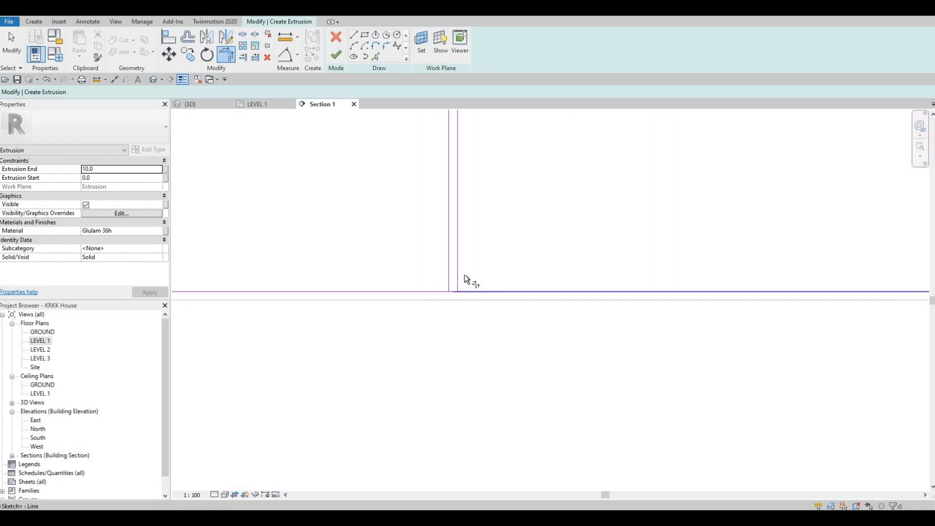
{"action": "left_click", "coordinate": [458, 268]}
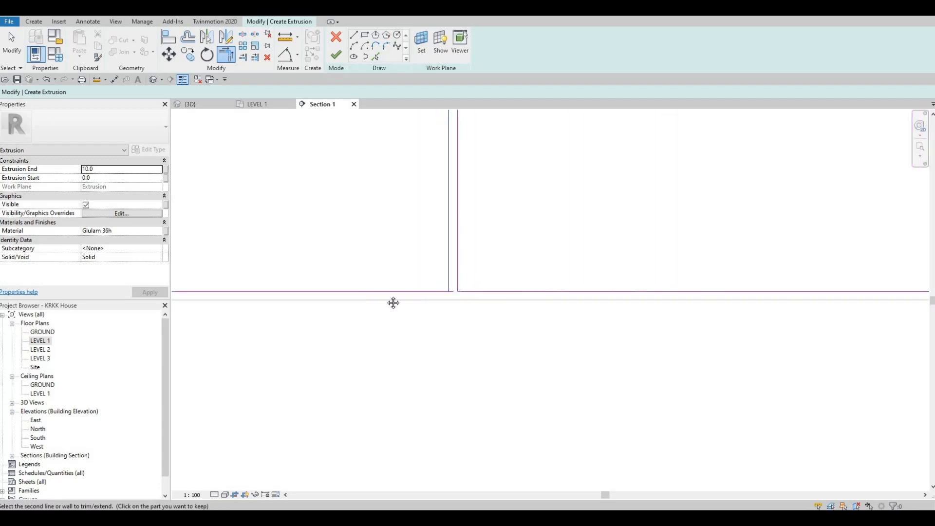
{"action": "left_click", "coordinate": [428, 291]}
Trim the remaining lower panel corners at the gaps nearest the left end of the cabinet row
{"action": "scroll", "coordinate": [557, 317], "scroll_direction": "down", "scroll_amount": 3}
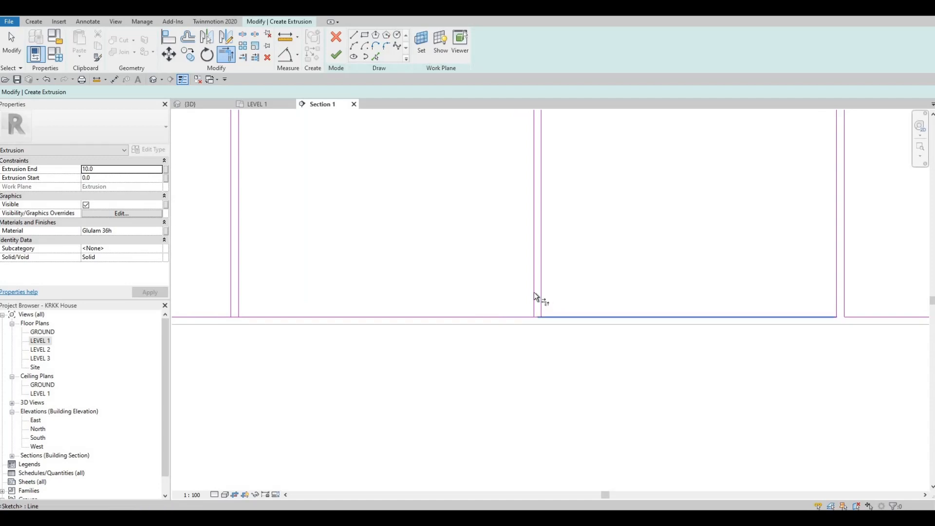
{"action": "left_click", "coordinate": [641, 321]}
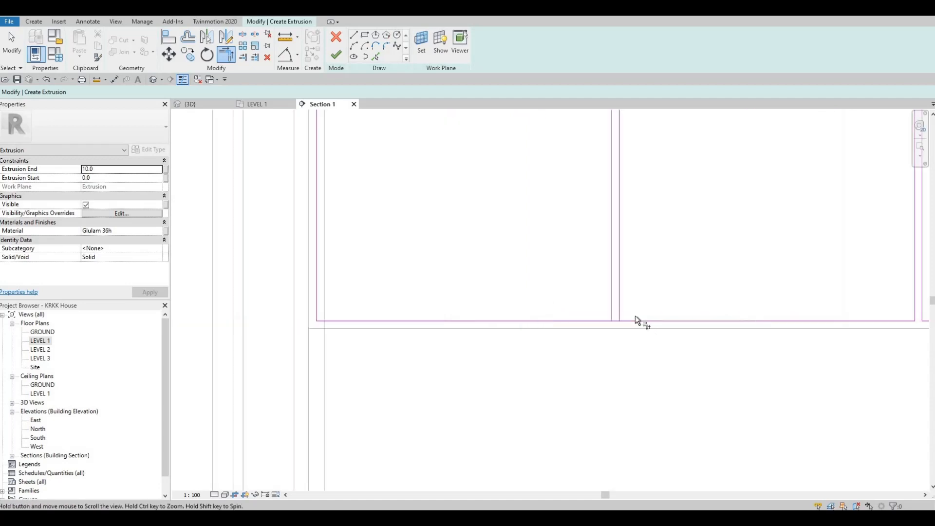
{"action": "left_click", "coordinate": [612, 288]}
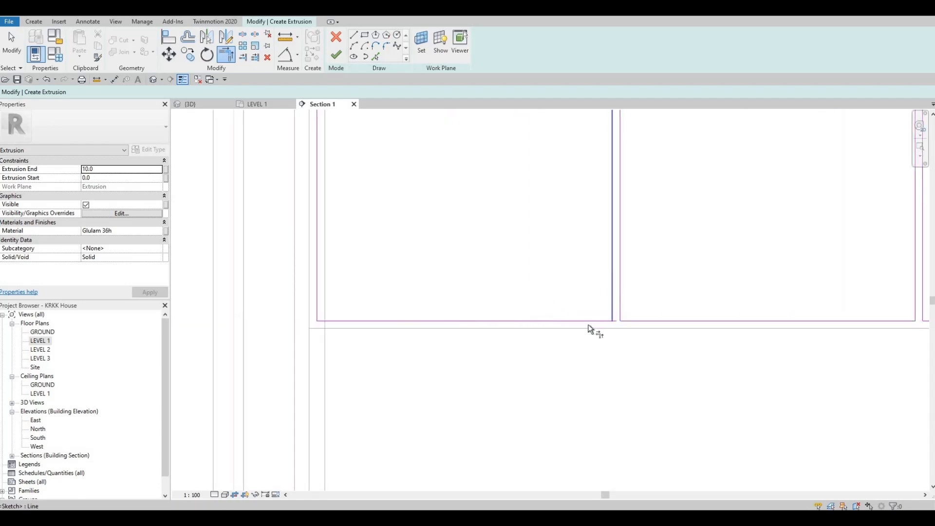
Finish the extrusion sketch to create the 10 mm deep upper cabinet panels and clear the selection
{"action": "scroll", "coordinate": [565, 283], "scroll_direction": "down", "scroll_amount": 4}
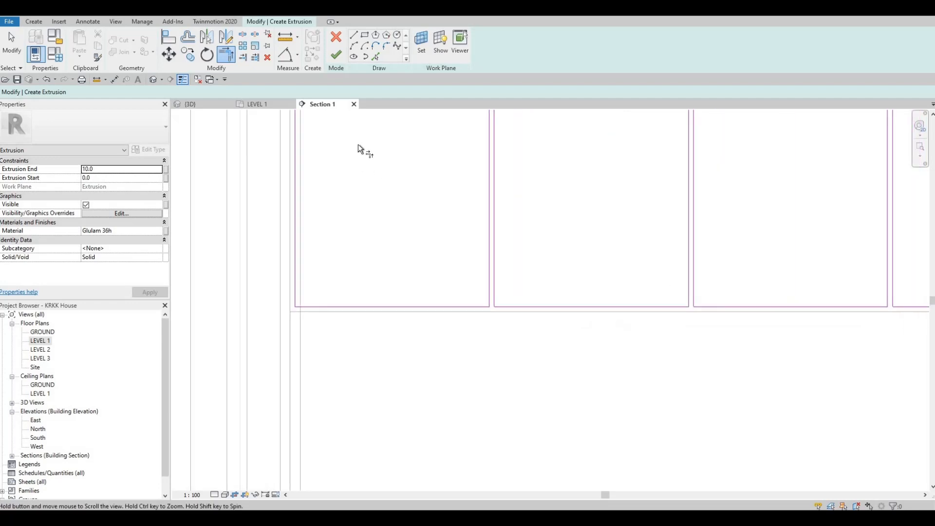
{"action": "left_click", "coordinate": [340, 59]}
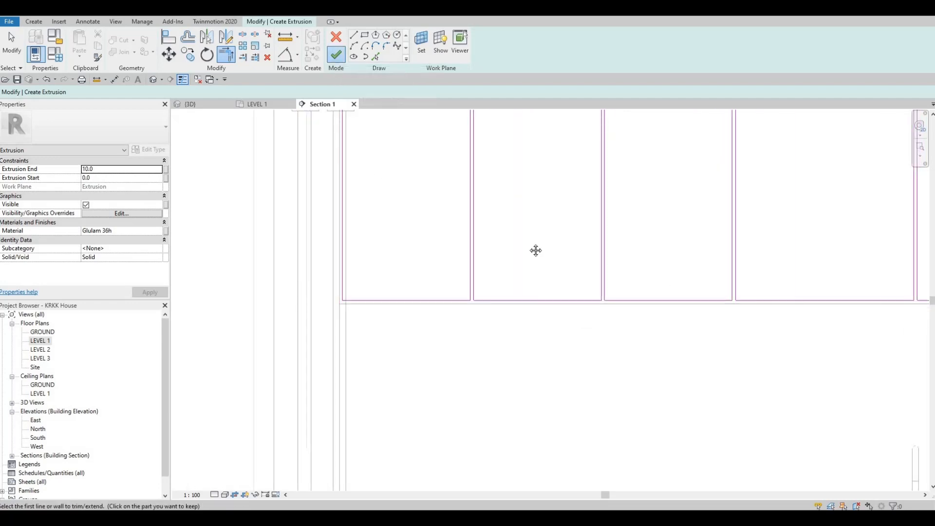
{"action": "scroll", "coordinate": [482, 239], "scroll_direction": "down", "scroll_amount": 1}
{"action": "scroll", "coordinate": [484, 232], "scroll_direction": "down", "scroll_amount": 3}
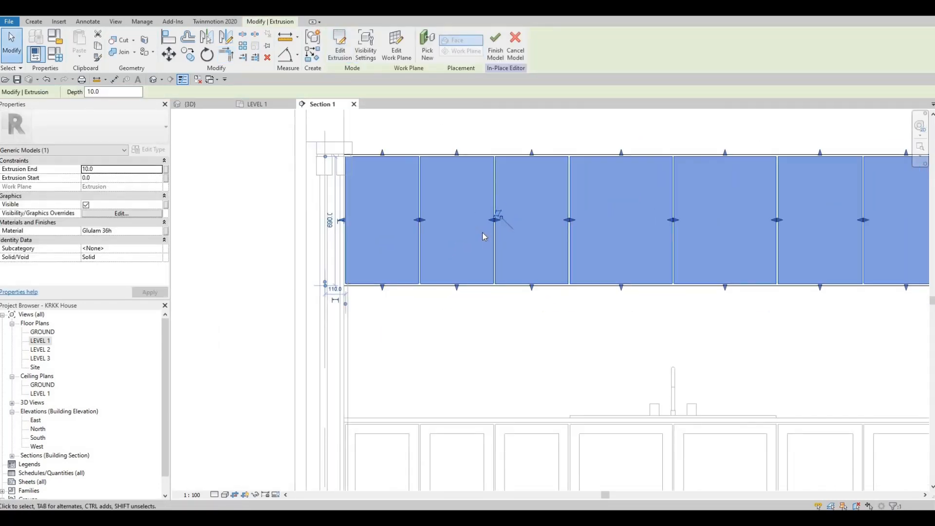
{"action": "key", "text": "Escape"}
Start a void extrusion and pick the face of the upper cabinet panel extrusion as its work plane
{"action": "middle_click_drag", "start_coordinate": [286, 142], "coordinate": [291, 171]}
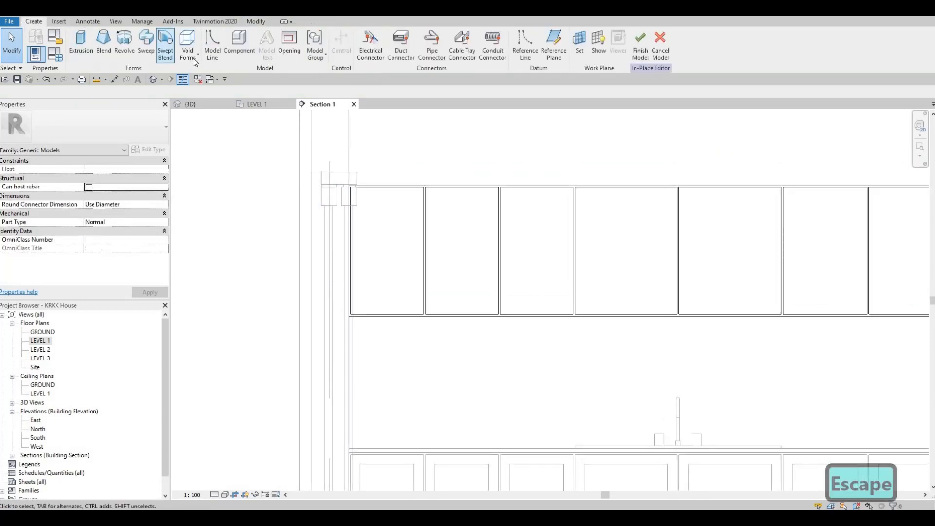
{"action": "left_click", "coordinate": [187, 46]}
{"action": "left_click", "coordinate": [234, 110]}
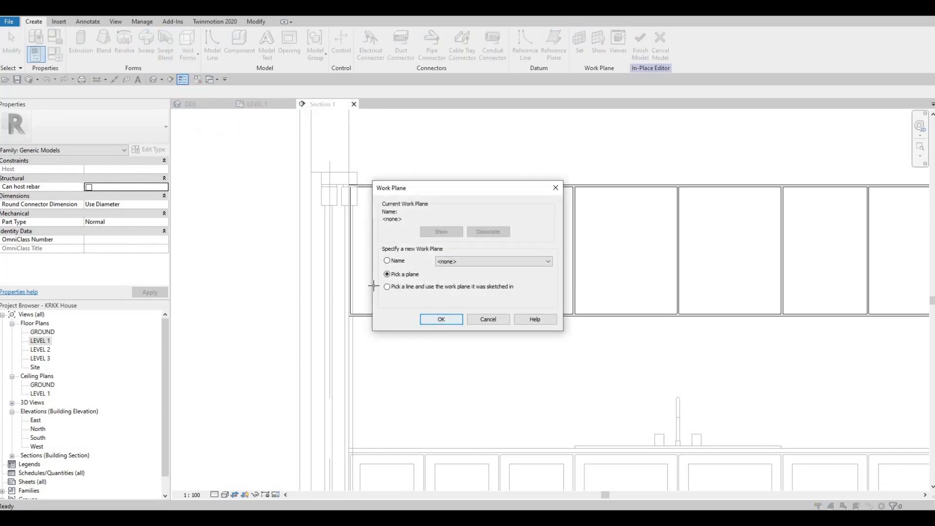
{"action": "key", "text": "Return"}
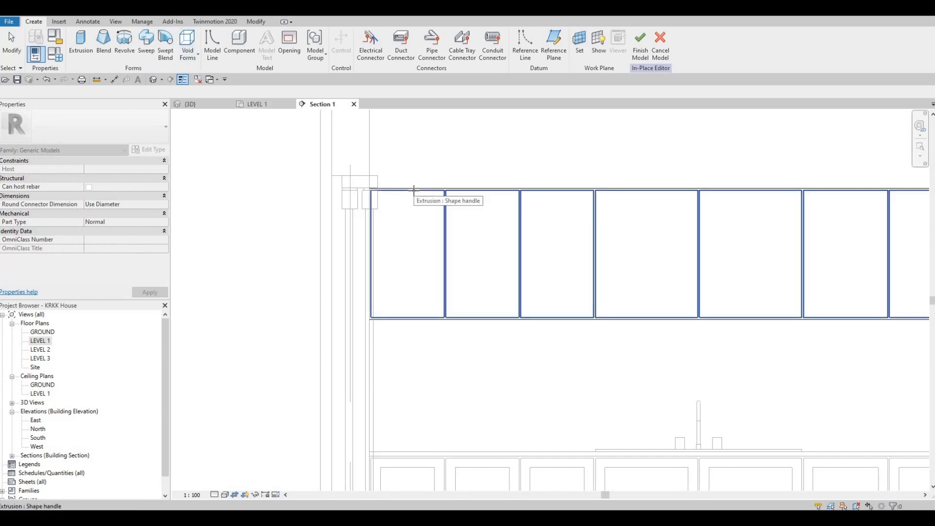
{"action": "left_click", "coordinate": [414, 188]}
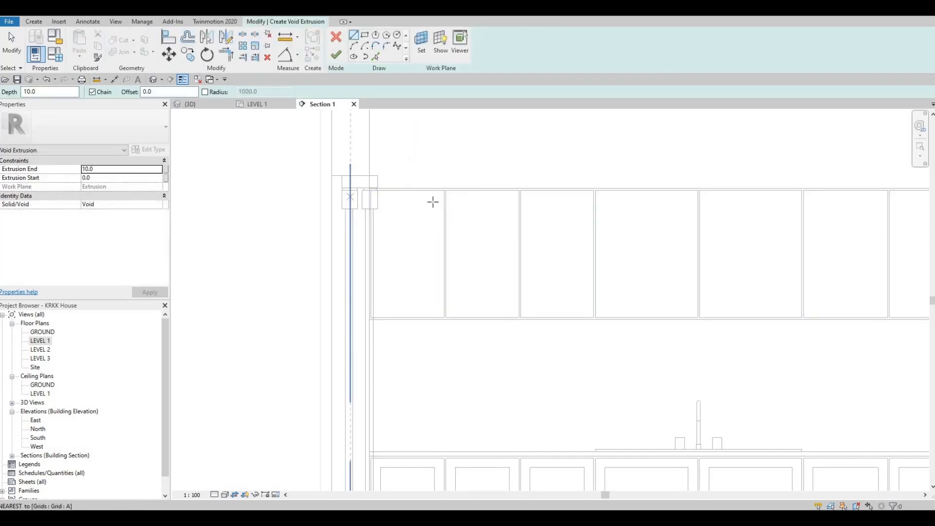
Set the void extrusion's start to -5 and its end to 5
{"action": "scroll", "coordinate": [432, 203], "scroll_direction": "up", "scroll_amount": 2}
{"action": "scroll", "coordinate": [460, 153], "scroll_direction": "up", "scroll_amount": 2}
{"action": "scroll", "coordinate": [447, 161], "scroll_direction": "down", "scroll_amount": 2}
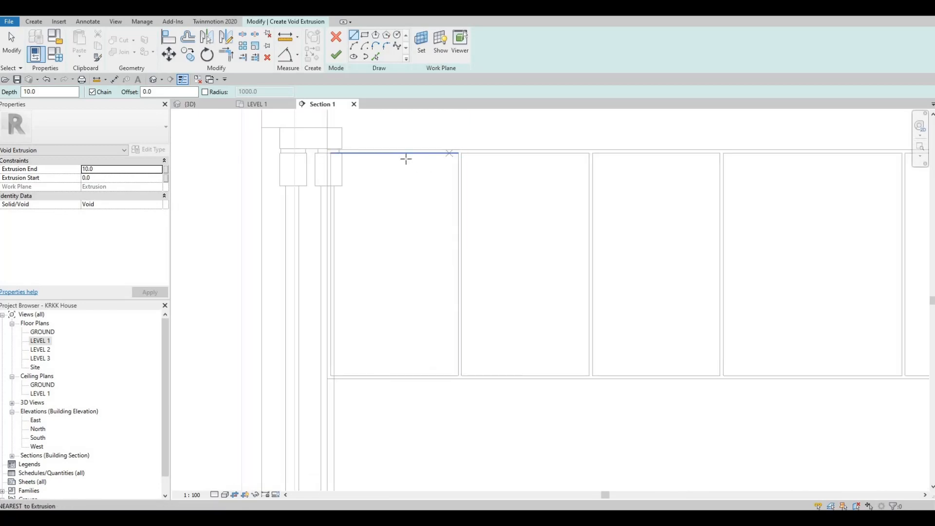
{"action": "scroll", "coordinate": [397, 159], "scroll_direction": "up", "scroll_amount": 3}
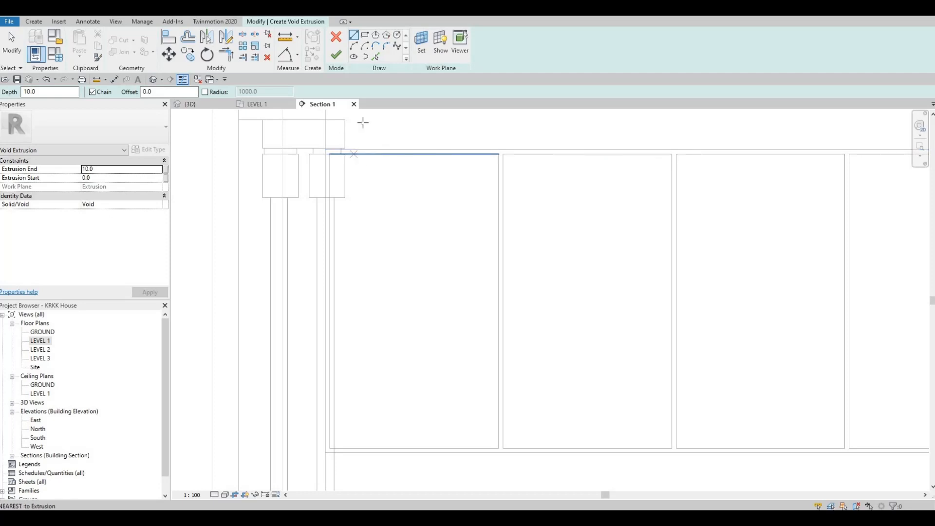
{"action": "left_click", "coordinate": [99, 169]}
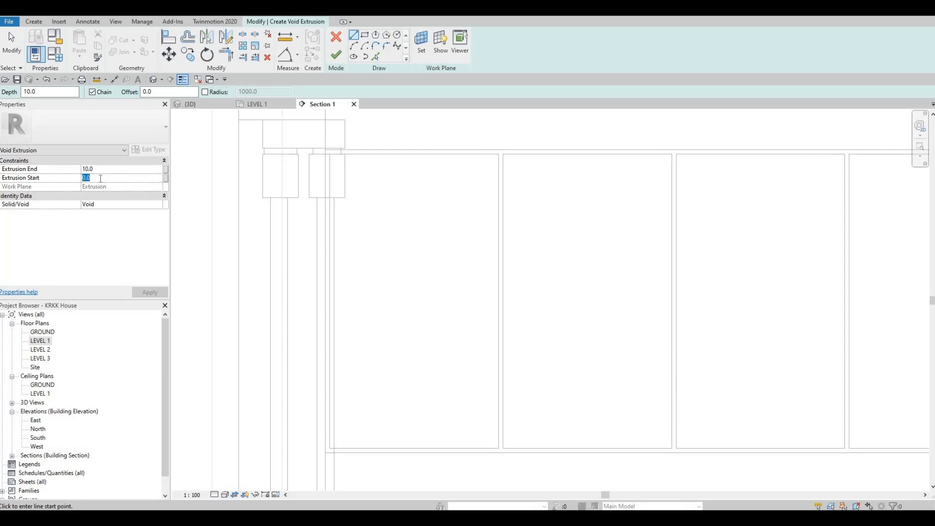
{"action": "type", "text": "-"}
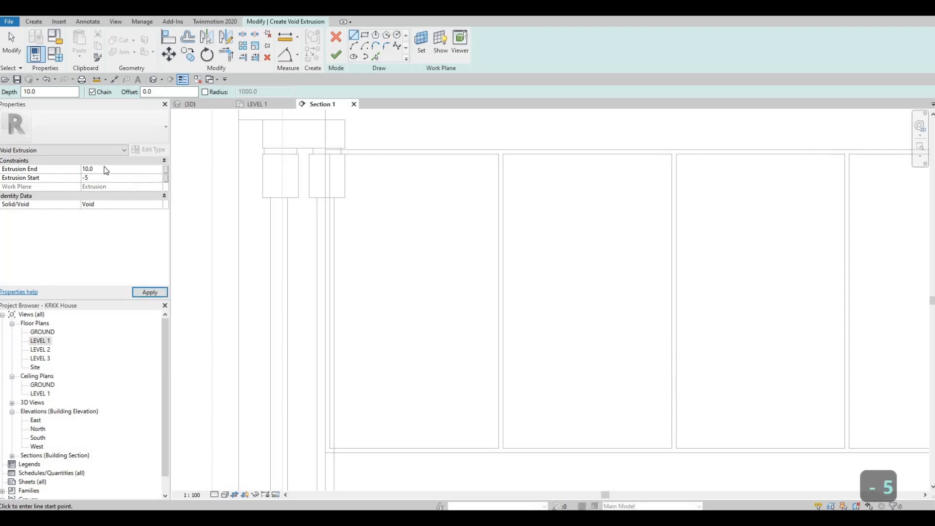
{"action": "type", "text": "5"}
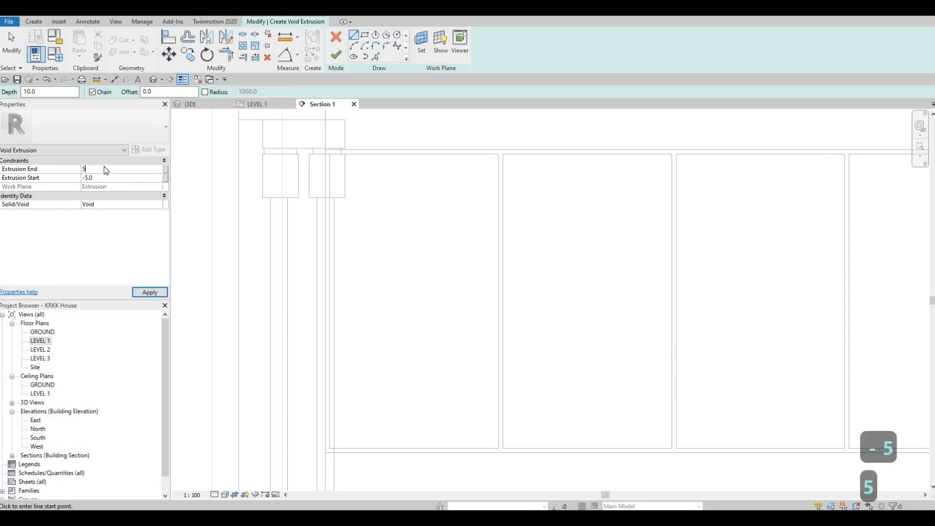
{"action": "key", "text": "Return"}
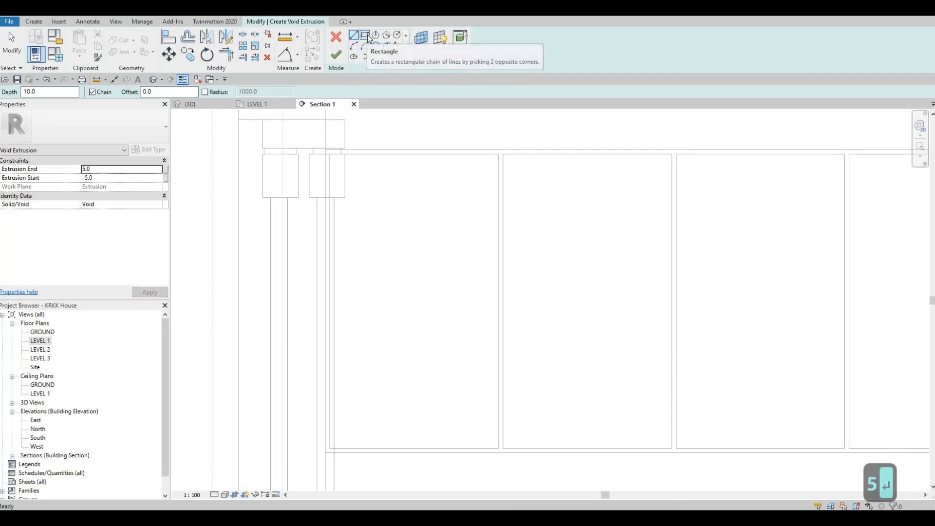
Sketch a rectangle inside the first upper cabinet panel, offset 50 mm inward from the panel's corners
{"action": "left_click", "coordinate": [369, 39]}
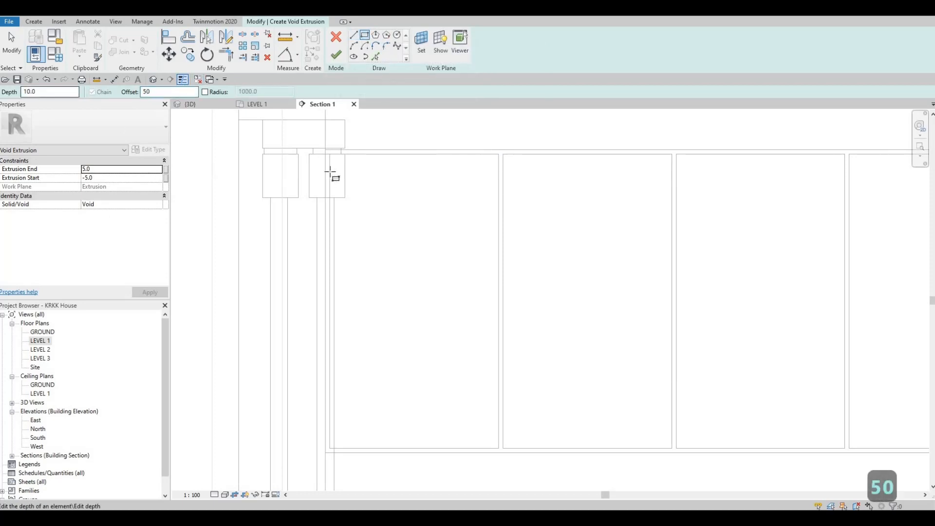
{"action": "left_click", "coordinate": [334, 155]}
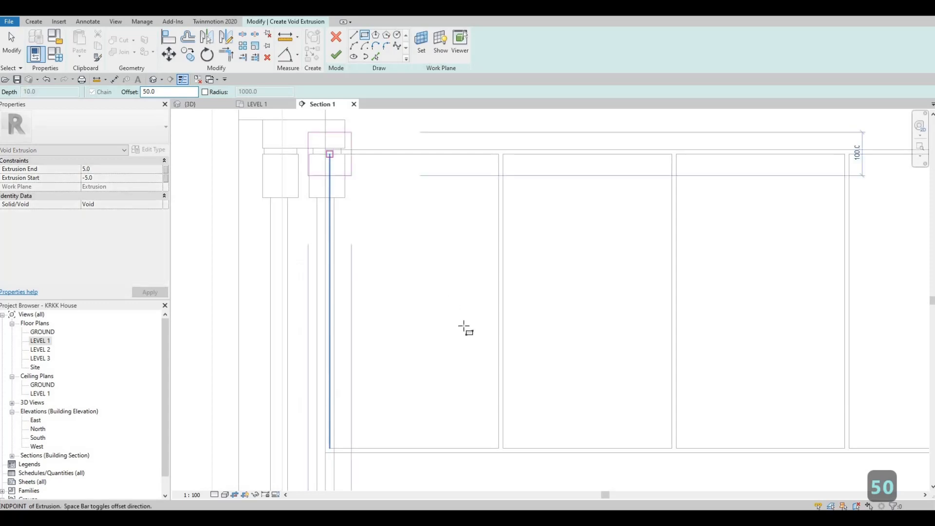
{"action": "key", "text": "space"}
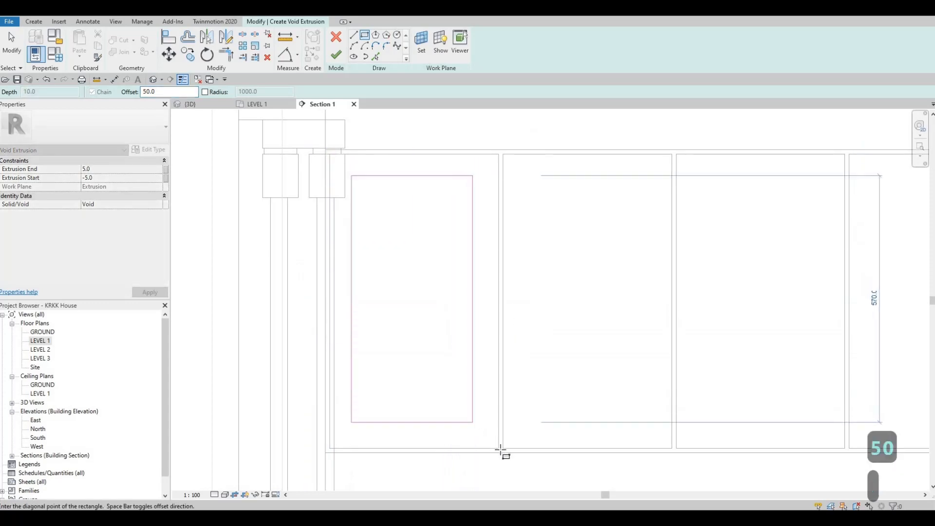
{"action": "left_click", "coordinate": [503, 449]}
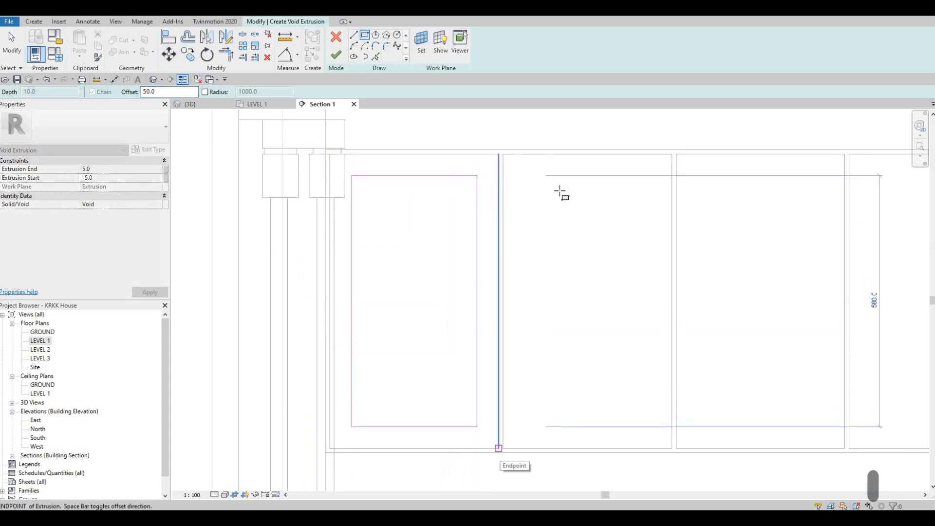
Sketch rectangles inset 50 mm within the second and third upper cabinet panels from the left
{"action": "left_click", "coordinate": [503, 154]}
{"action": "left_click", "coordinate": [671, 448]}
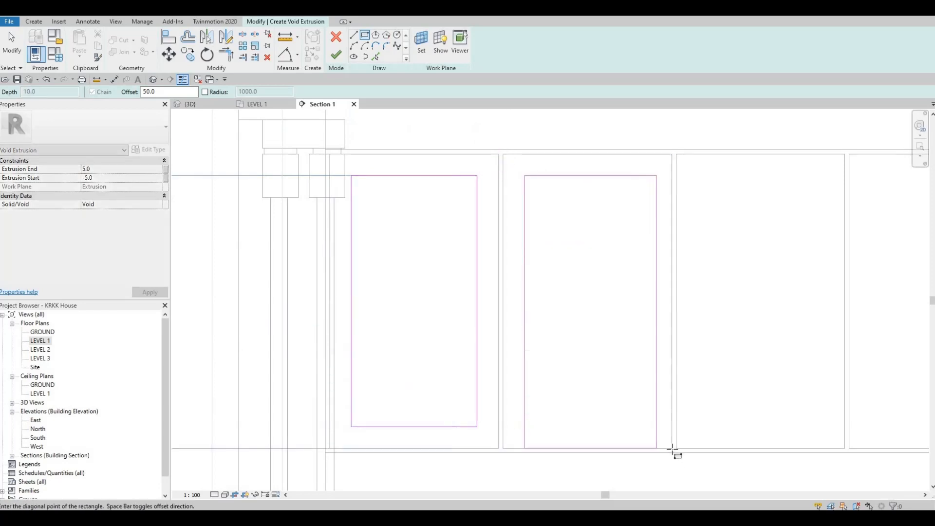
{"action": "left_click", "coordinate": [676, 154]}
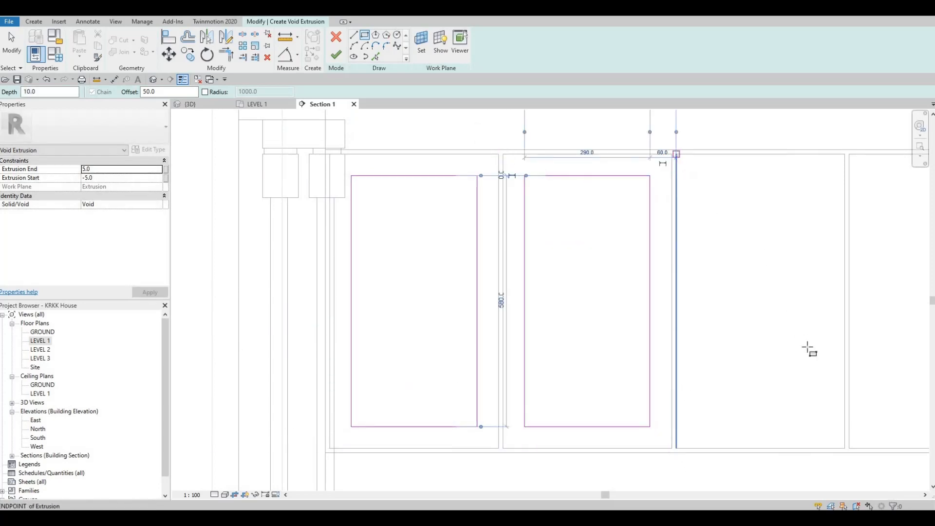
{"action": "left_click", "coordinate": [847, 447]}
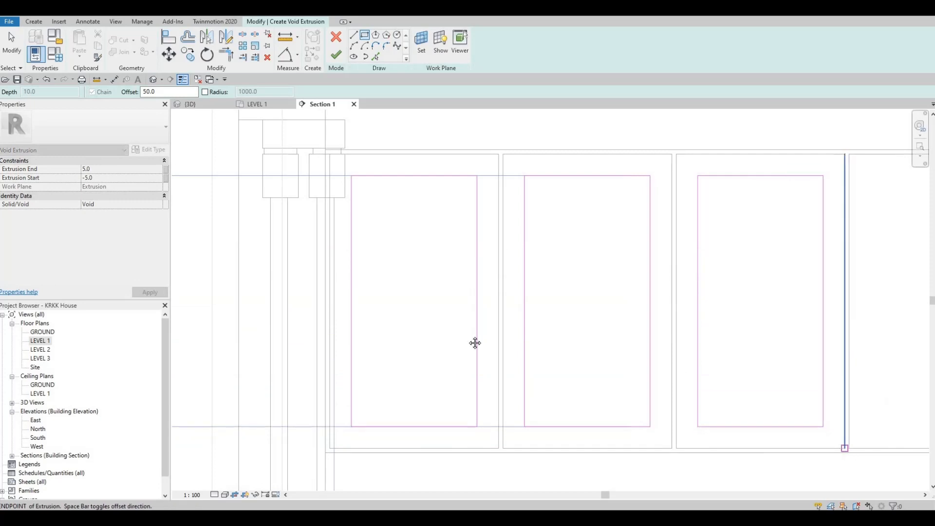
Sketch rectangles inset 50 mm within the two wide panels, the fourth and fifth in the upper row
{"action": "middle_click_drag", "start_coordinate": [870, 265], "coordinate": [466, 316]}
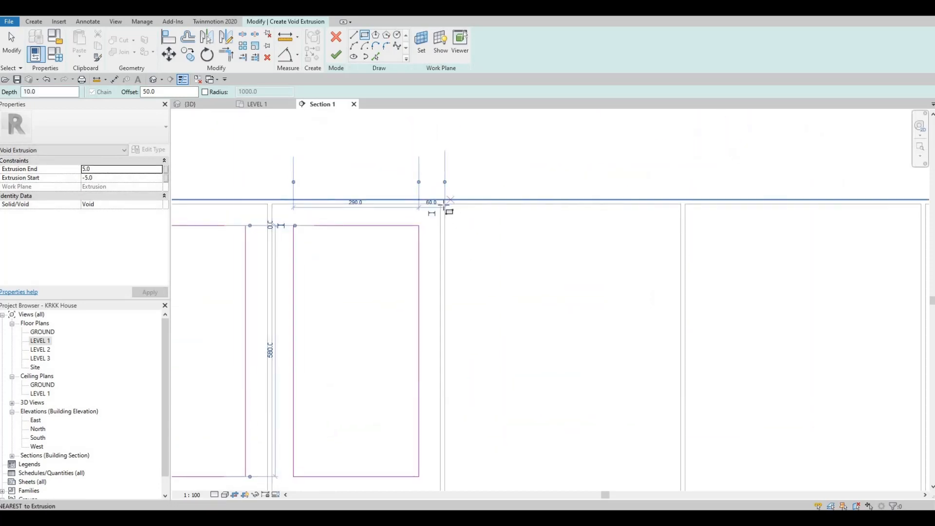
{"action": "left_click", "coordinate": [444, 204]}
{"action": "scroll", "coordinate": [546, 355], "scroll_direction": "up", "scroll_amount": 3}
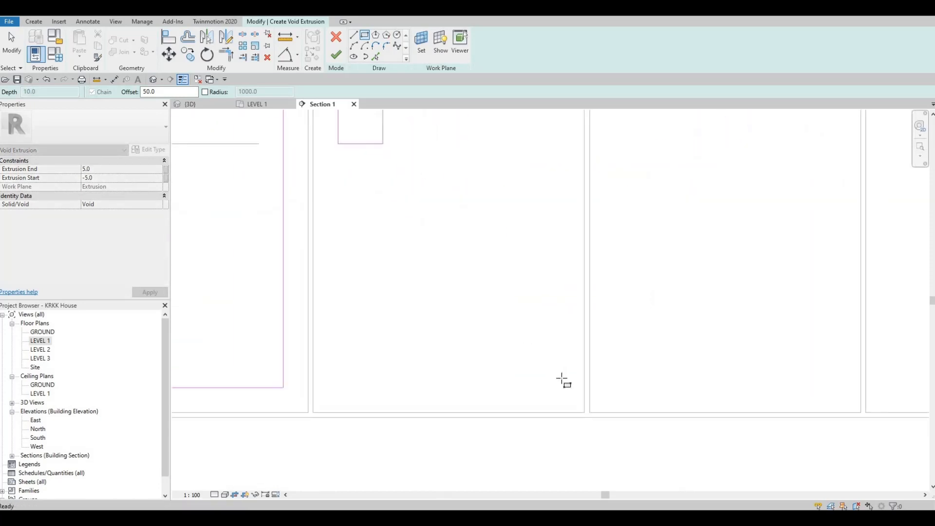
{"action": "left_click", "coordinate": [561, 381]}
{"action": "key", "text": "Escape"}
{"action": "middle_click_drag", "start_coordinate": [463, 149], "coordinate": [360, 201]}
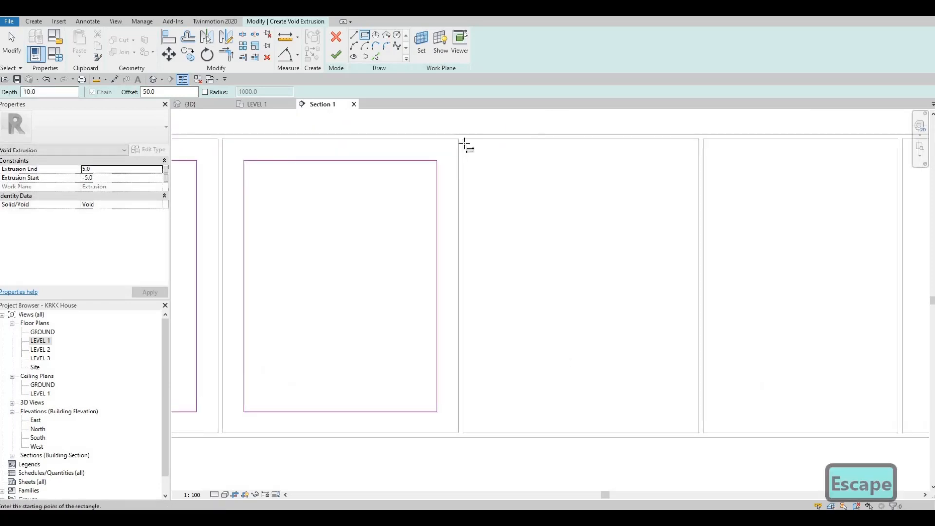
{"action": "left_click", "coordinate": [700, 433]}
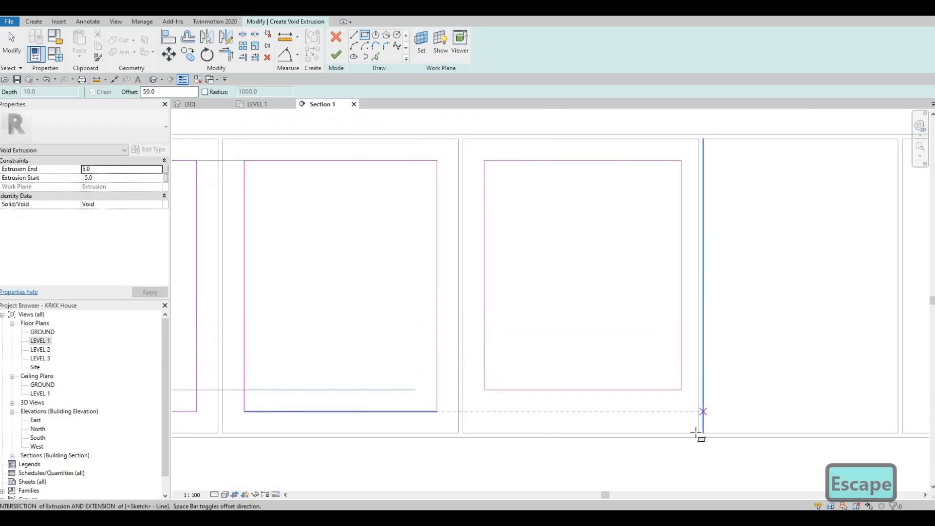
{"action": "key", "text": "Escape"}
Sketch rectangles inset 50 mm within the sixth and seventh panels of the upper cabinet row
{"action": "middle_click_drag", "start_coordinate": [697, 140], "coordinate": [471, 136]}
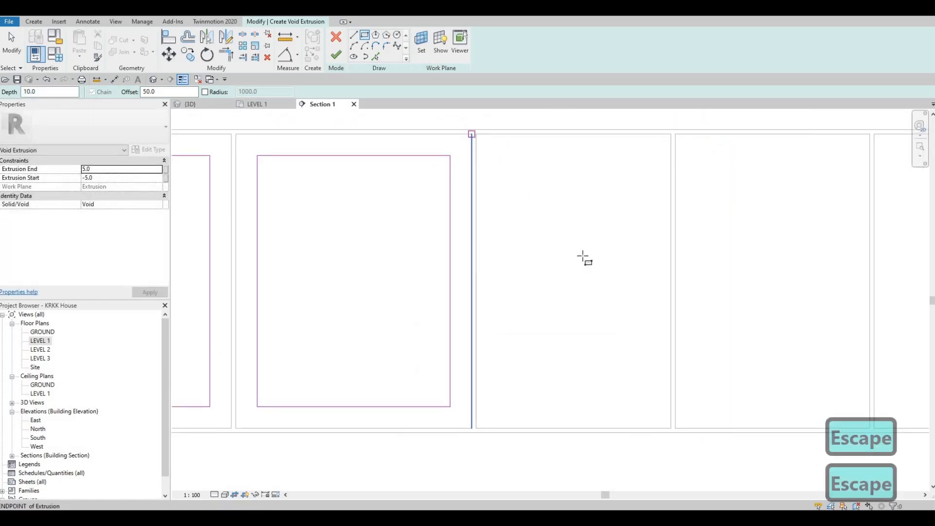
{"action": "left_click", "coordinate": [476, 134]}
{"action": "left_click", "coordinate": [670, 428]}
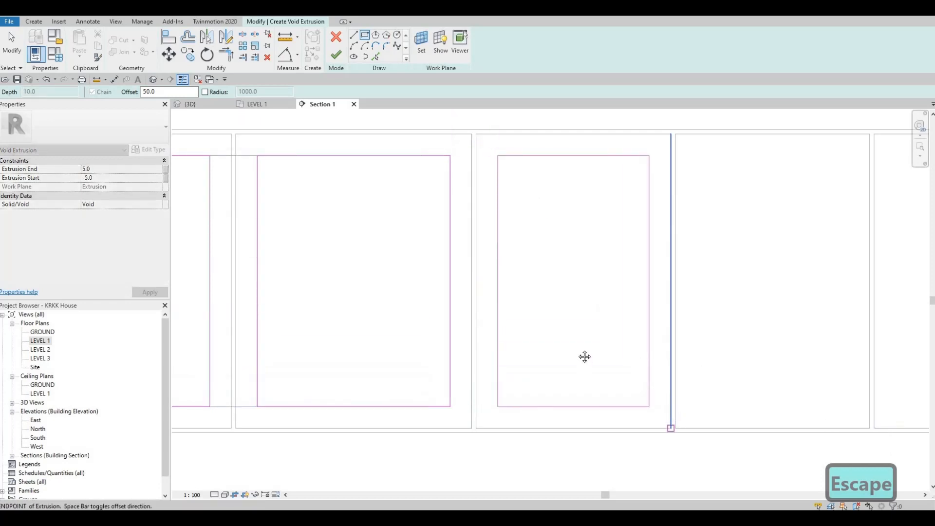
{"action": "middle_click_drag", "start_coordinate": [675, 134], "coordinate": [517, 154]}
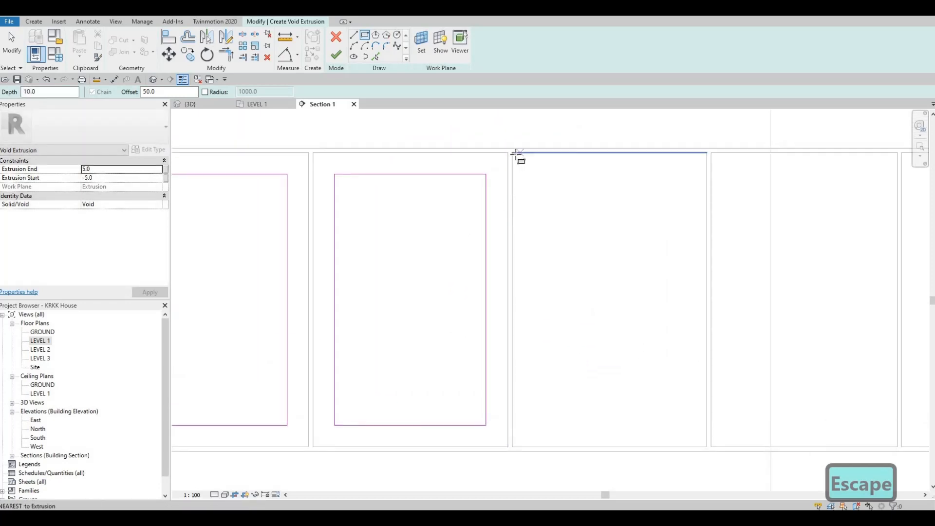
{"action": "left_click", "coordinate": [515, 154]}
{"action": "left_click", "coordinate": [707, 447]}
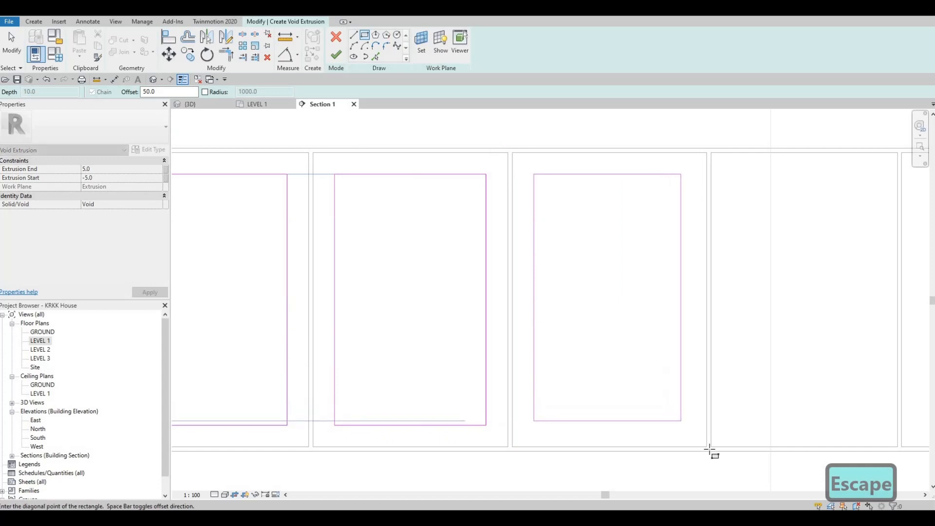
{"action": "key", "text": "Escape"}
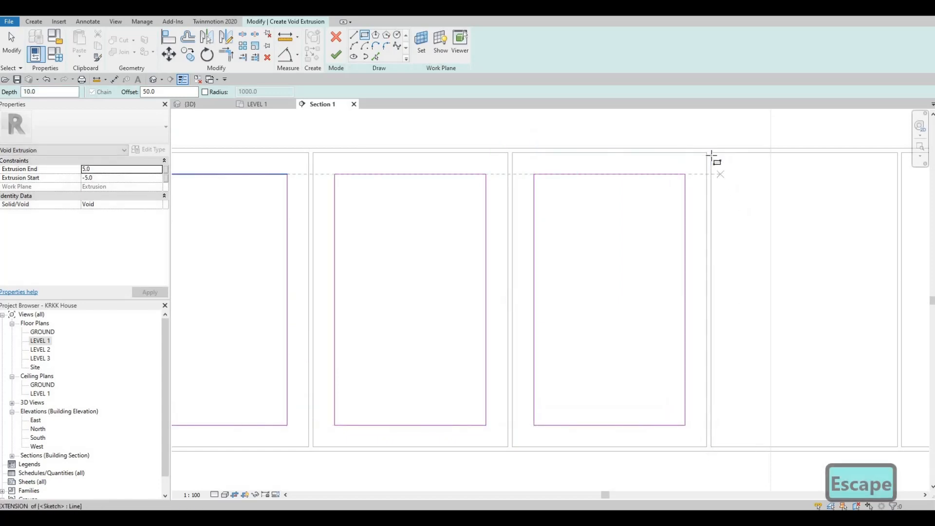
Sketch rectangles inset 50 mm within the last two panels at the right end of the upper cabinet row
{"action": "left_click", "coordinate": [711, 154]}
{"action": "left_click", "coordinate": [897, 447]}
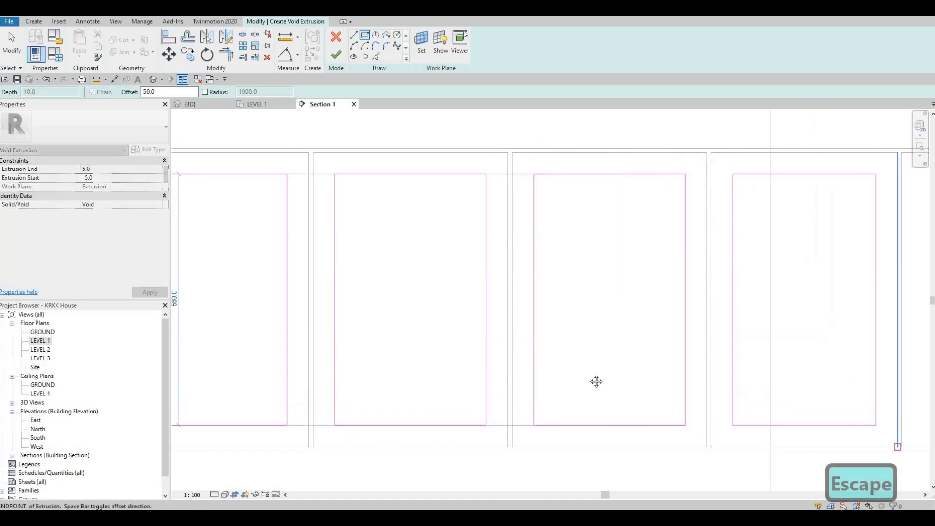
{"action": "middle_click_drag", "start_coordinate": [904, 327], "coordinate": [491, 279]}
{"action": "middle_click_drag", "start_coordinate": [491, 111], "coordinate": [515, 200]}
{"action": "scroll", "coordinate": [514, 194], "scroll_direction": "down", "scroll_amount": 1}
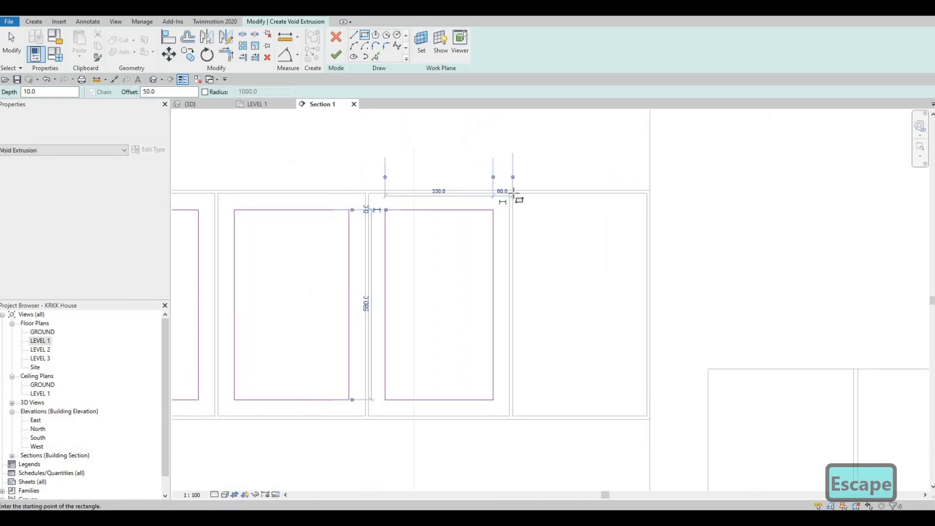
{"action": "scroll", "coordinate": [513, 194], "scroll_direction": "up", "scroll_amount": 1}
{"action": "left_click", "coordinate": [513, 193]}
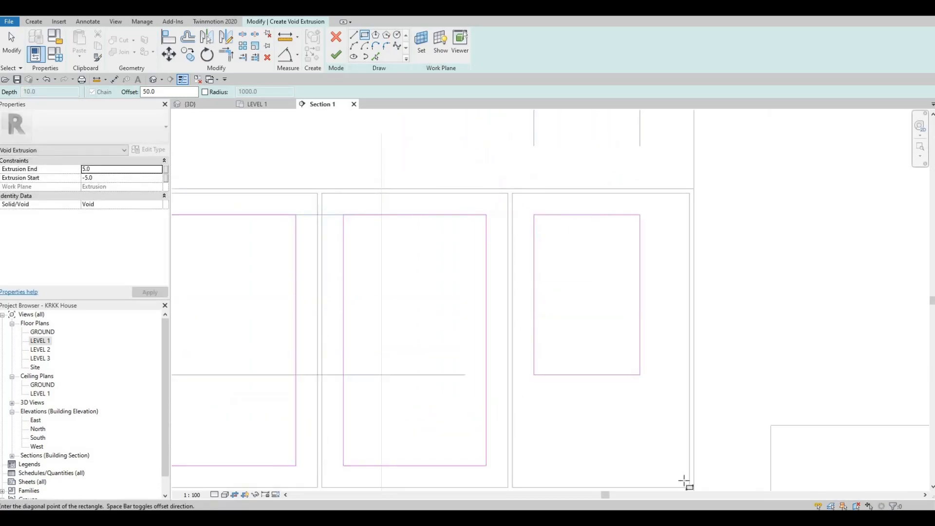
{"action": "left_click", "coordinate": [689, 487]}
{"action": "key", "text": "Escape"}
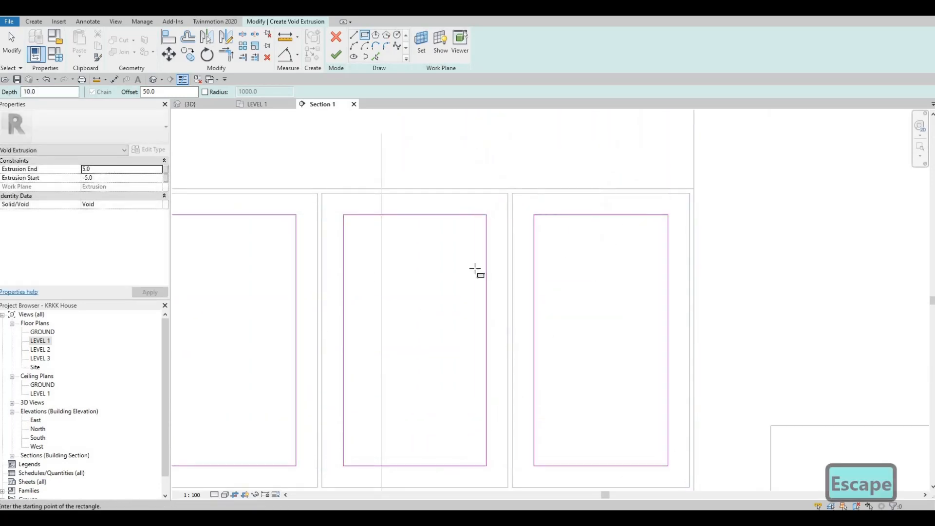
Finish the void extrusion sketch with the inset rectangles across all nine upper panels
{"action": "scroll", "coordinate": [419, 262], "scroll_direction": "down", "scroll_amount": 1}
{"action": "middle_click_drag", "start_coordinate": [372, 257], "coordinate": [490, 252]}
{"action": "scroll", "coordinate": [491, 251], "scroll_direction": "down", "scroll_amount": 2}
{"action": "middle_click_drag", "start_coordinate": [278, 306], "coordinate": [542, 235]}
{"action": "scroll", "coordinate": [542, 236], "scroll_direction": "down", "scroll_amount": 1}
{"action": "middle_click_drag", "start_coordinate": [444, 271], "coordinate": [498, 244]}
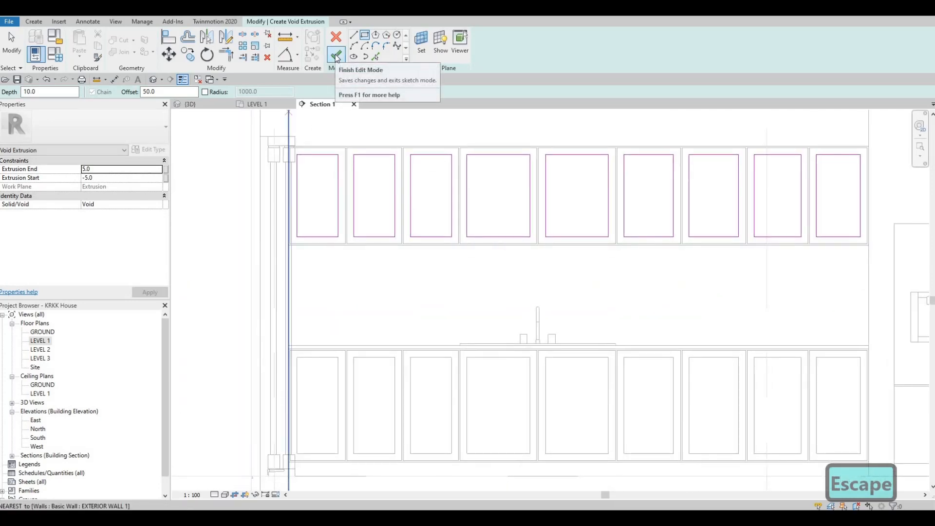
{"action": "left_click", "coordinate": [336, 57]}
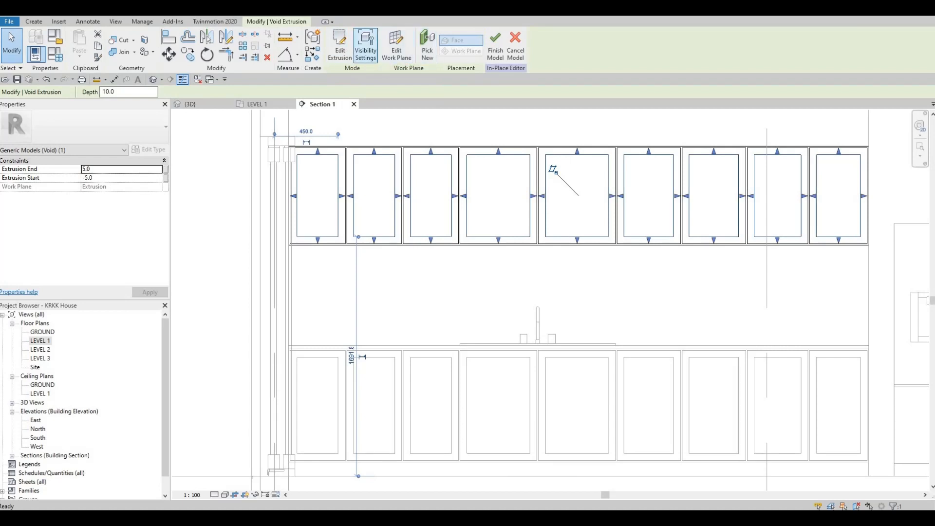
Cut the upper door panels with the void extrusion and finish the in-place model from the 3D view
{"action": "left_click", "coordinate": [119, 40]}
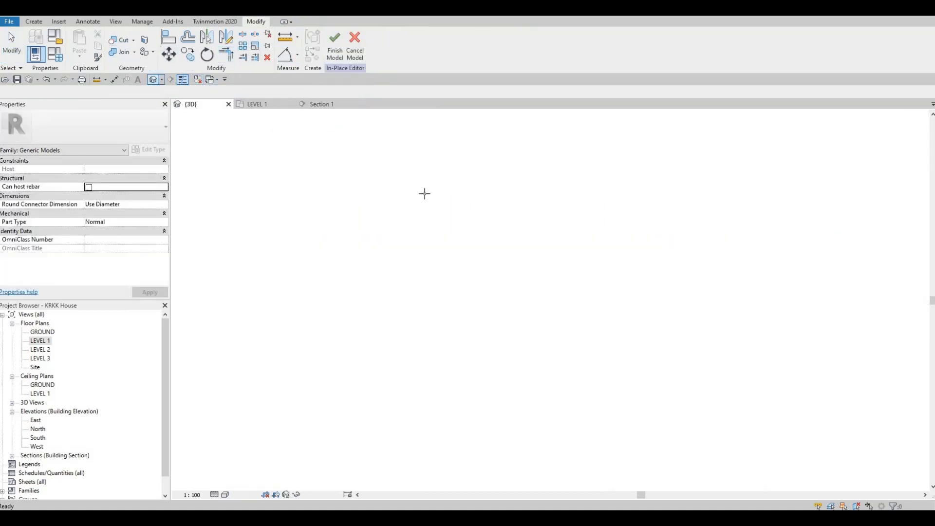
{"action": "scroll", "coordinate": [402, 202], "scroll_direction": "up", "scroll_amount": 4}
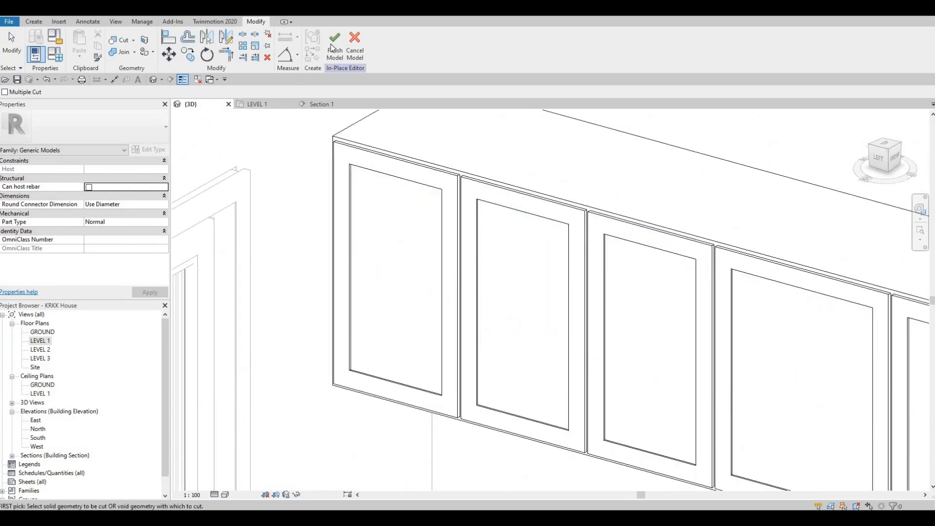
{"action": "left_click", "coordinate": [335, 44]}
{"action": "key", "text": "Escape"}
{"action": "scroll", "coordinate": [378, 168], "scroll_direction": "up", "scroll_amount": 3}
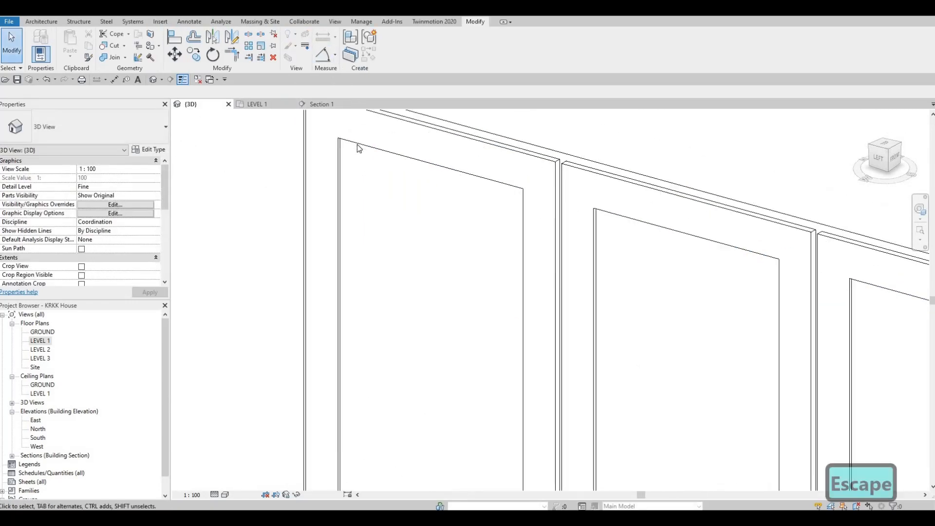
Edit the lower cabinet panels' in-place model and open its void extrusion sketch in Section 1
{"action": "scroll", "coordinate": [414, 150], "scroll_direction": "down", "scroll_amount": 6}
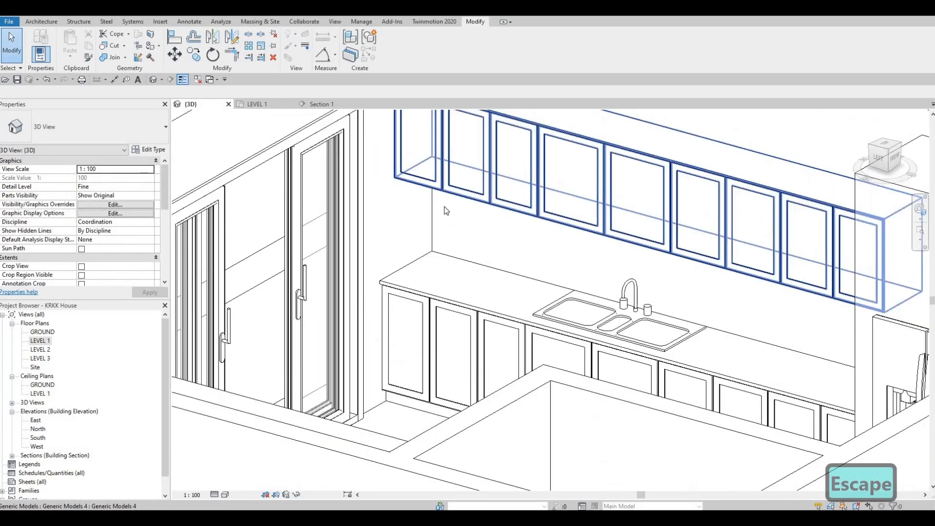
{"action": "middle_click_drag", "start_coordinate": [443, 243], "coordinate": [358, 267], "text": "shift"}
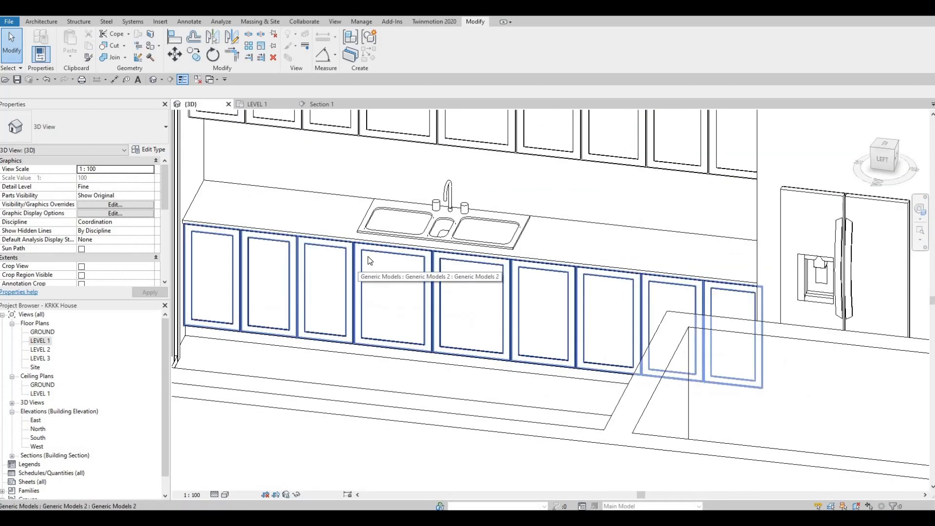
{"action": "left_click", "coordinate": [280, 272]}
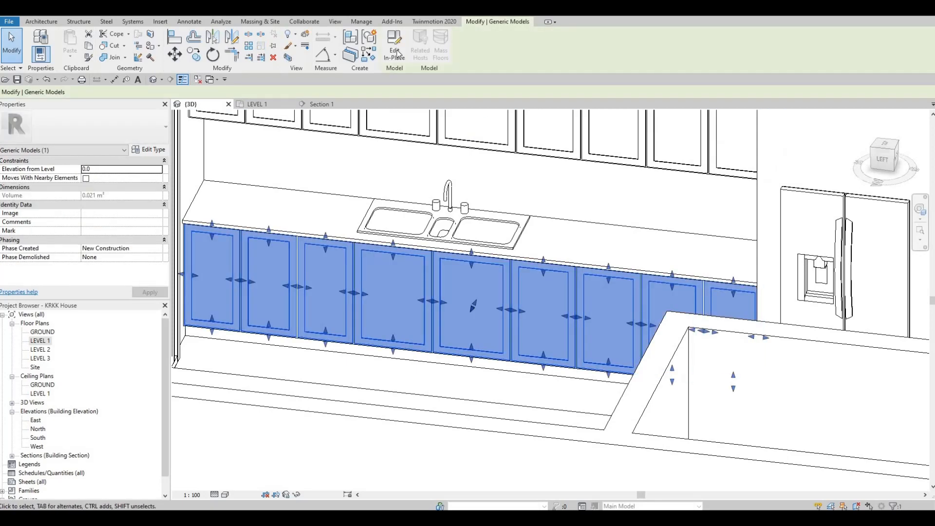
{"action": "left_click", "coordinate": [406, 53]}
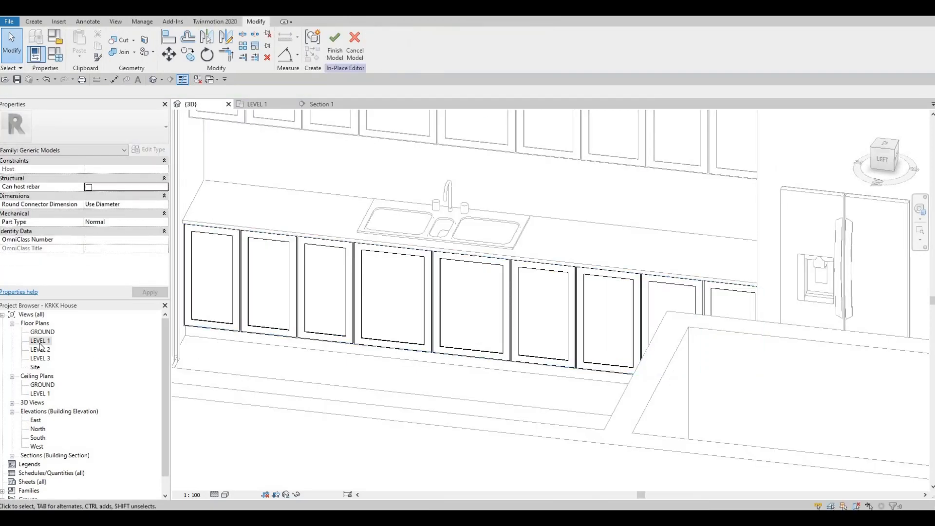
{"action": "left_click", "coordinate": [331, 104]}
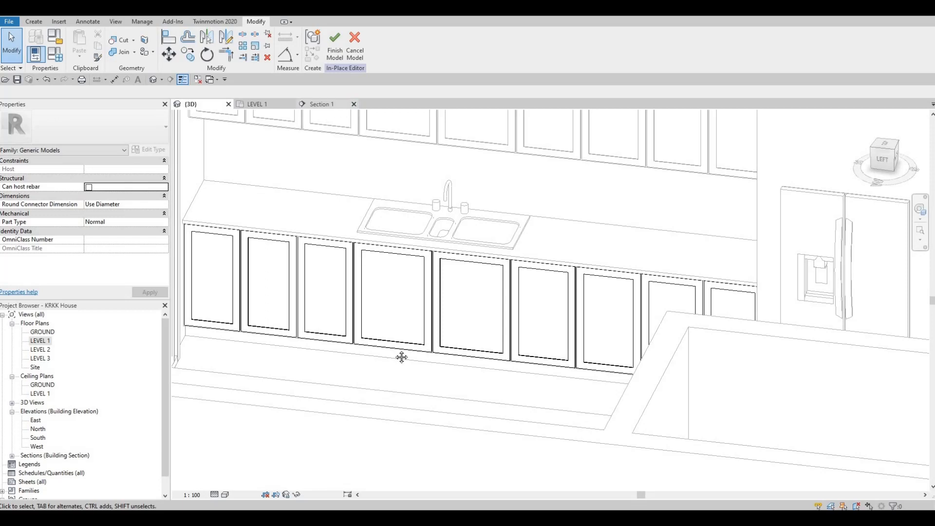
{"action": "left_click", "coordinate": [349, 328]}
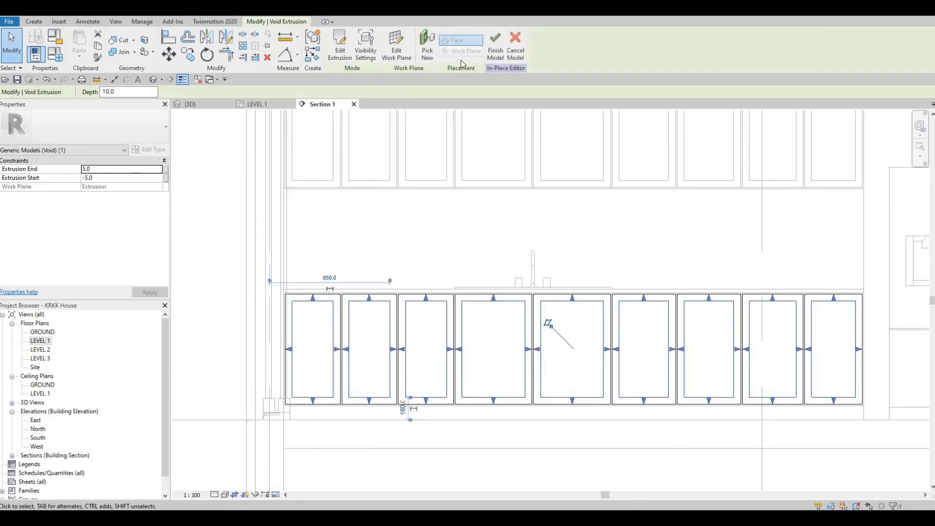
{"action": "left_click", "coordinate": [340, 50]}
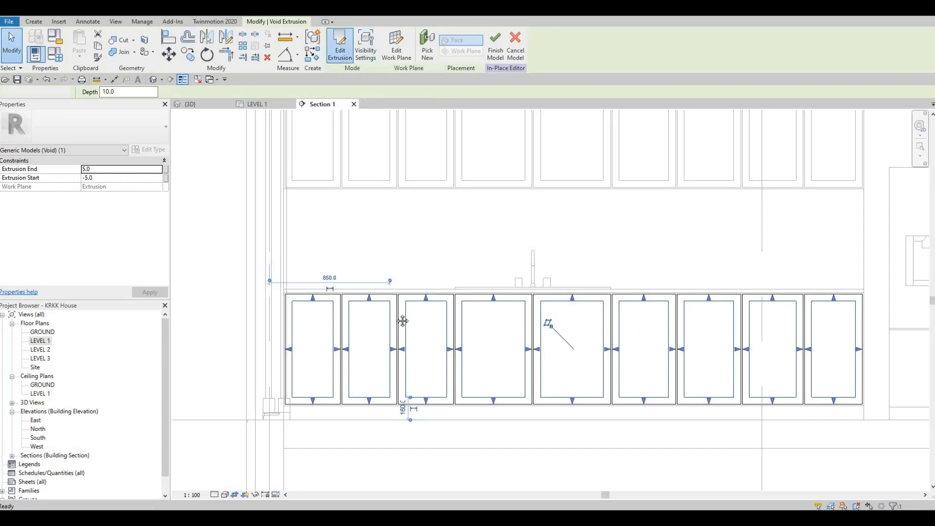
{"action": "scroll", "coordinate": [344, 274], "scroll_direction": "up", "scroll_amount": 3}
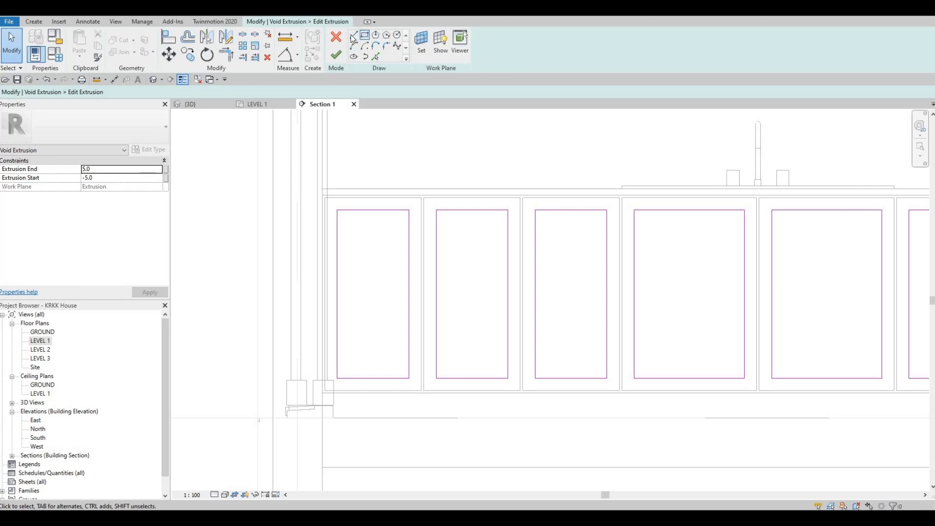
Draw two horizontal lines 290 mm long across the first lower panel's inset rectangle, dividing it into three parts
{"action": "left_click", "coordinate": [354, 35]}
{"action": "left_click", "coordinate": [337, 255]}
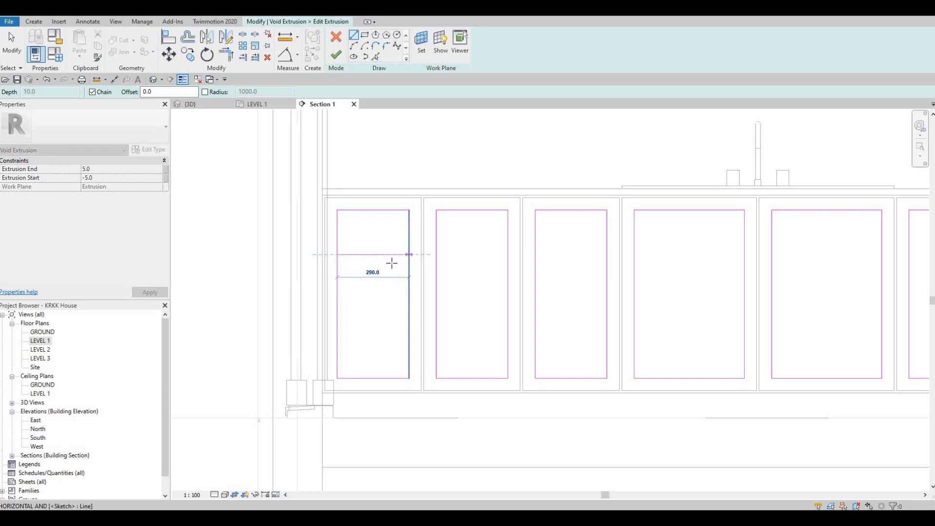
{"action": "left_click", "coordinate": [392, 263]}
{"action": "key", "text": "Escape"}
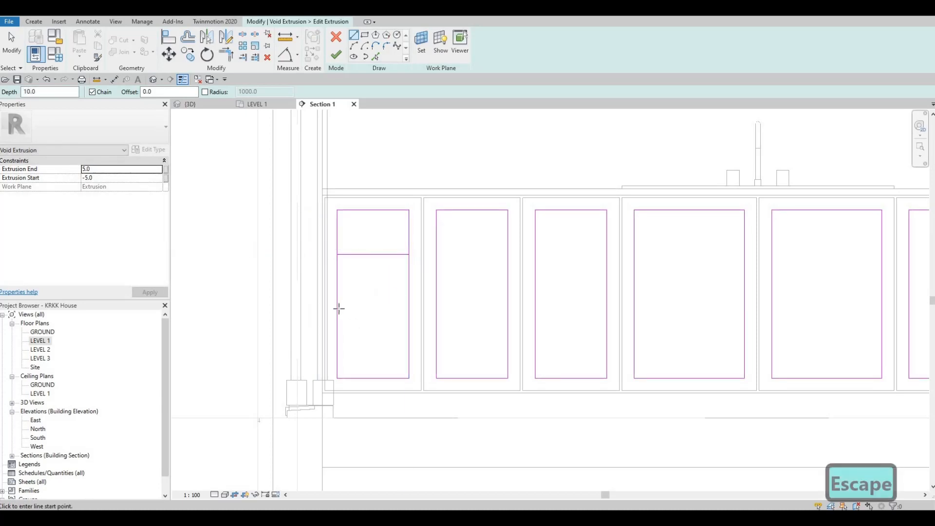
{"action": "left_click", "coordinate": [338, 308]}
{"action": "left_click", "coordinate": [408, 308]}
{"action": "key", "text": "Escape"}
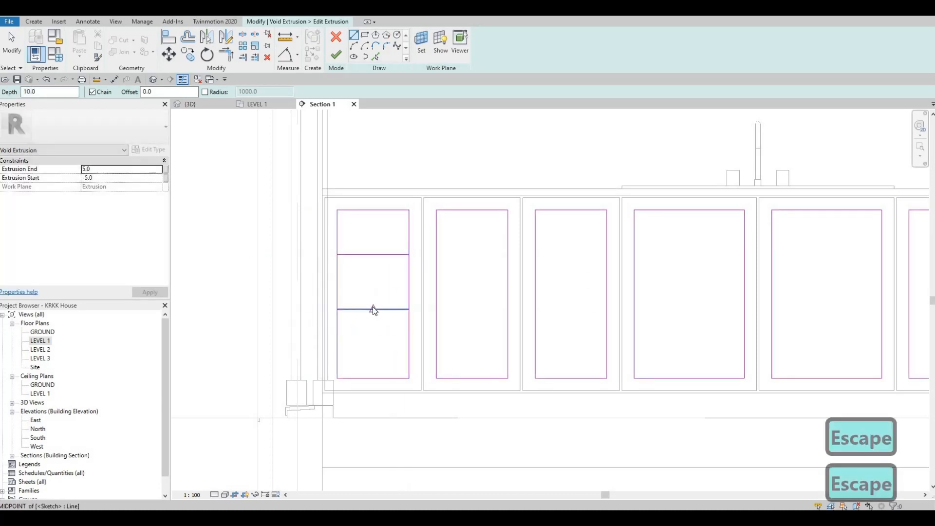
{"action": "key", "text": "Escape"}
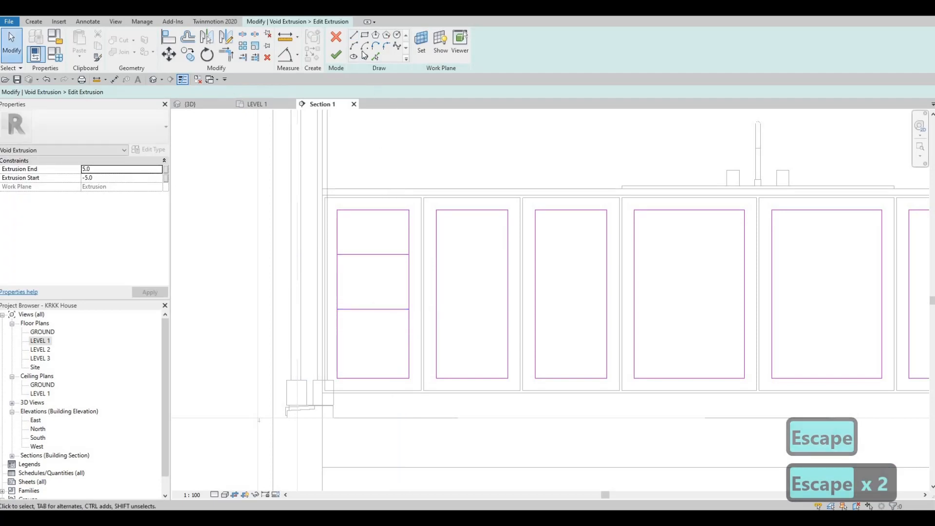
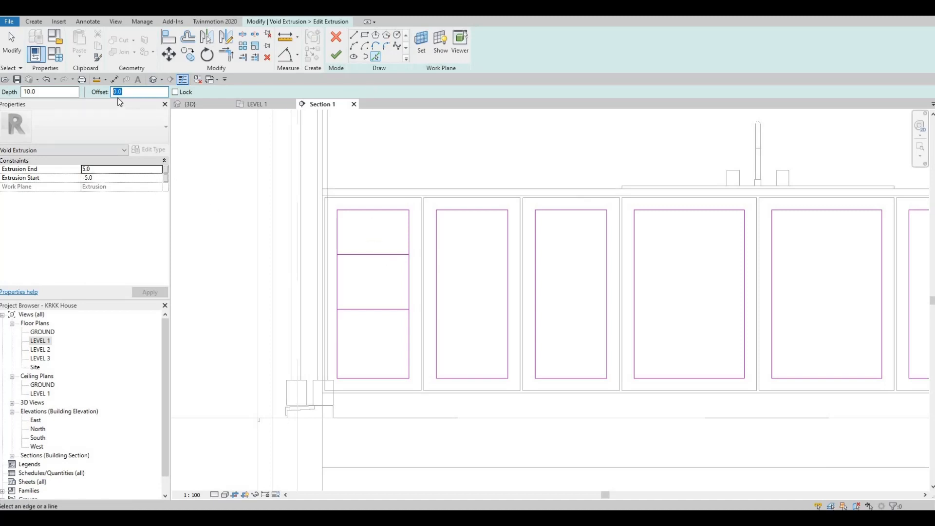
Add a parallel line 50 mm below each of the two horizontal lines using Pick Lines with an offset
{"action": "type", "text": "50"}
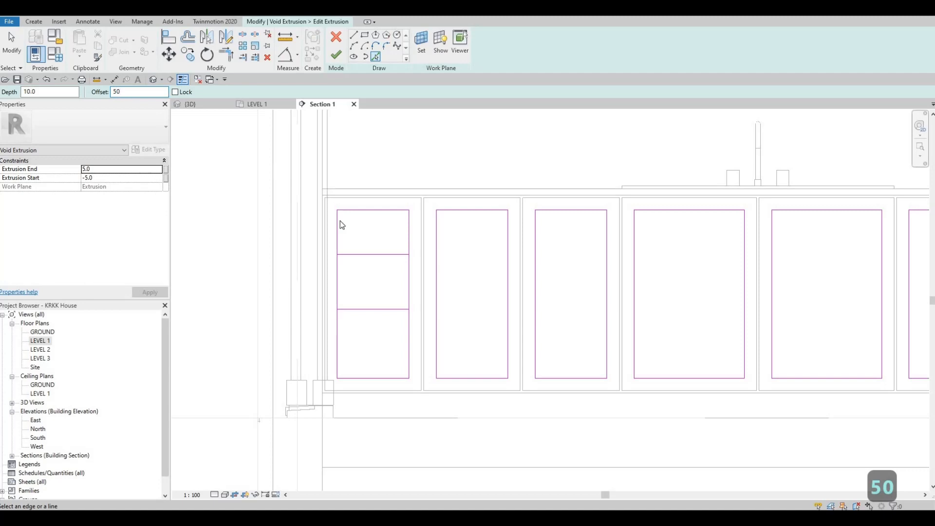
{"action": "left_click", "coordinate": [364, 305]}
{"action": "left_click", "coordinate": [361, 313]}
{"action": "key", "text": "Escape"}
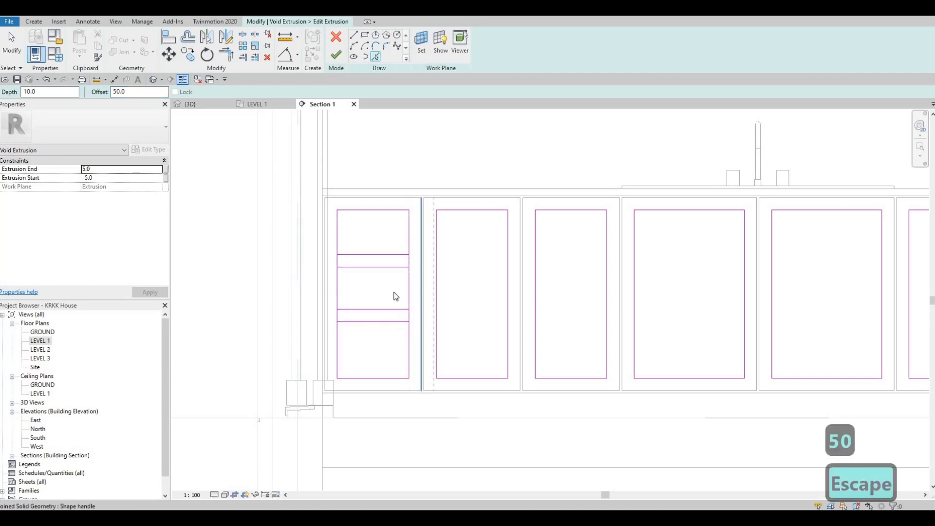
{"action": "key", "text": "Escape"}
Split the vertical edges of the first panel's inset rectangle between the paired horizontal lines
{"action": "key", "text": "s"}
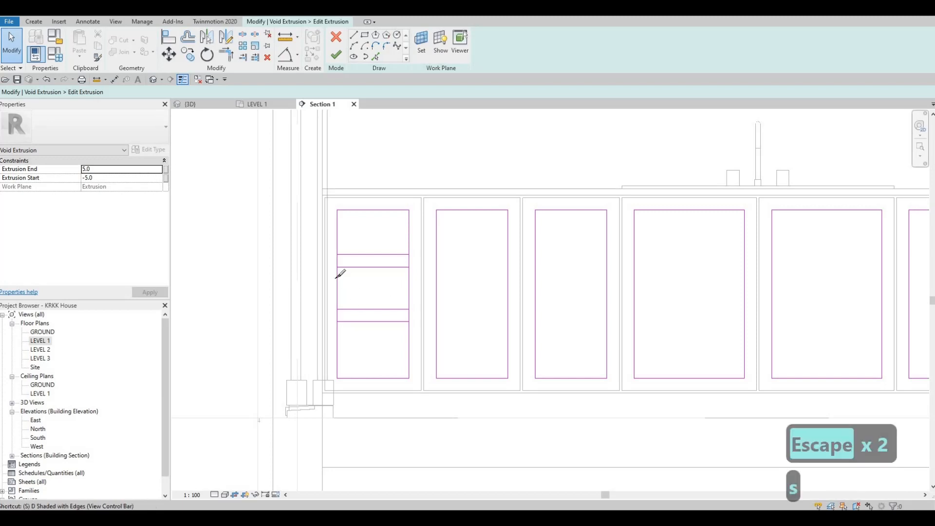
{"action": "key", "text": "l"}
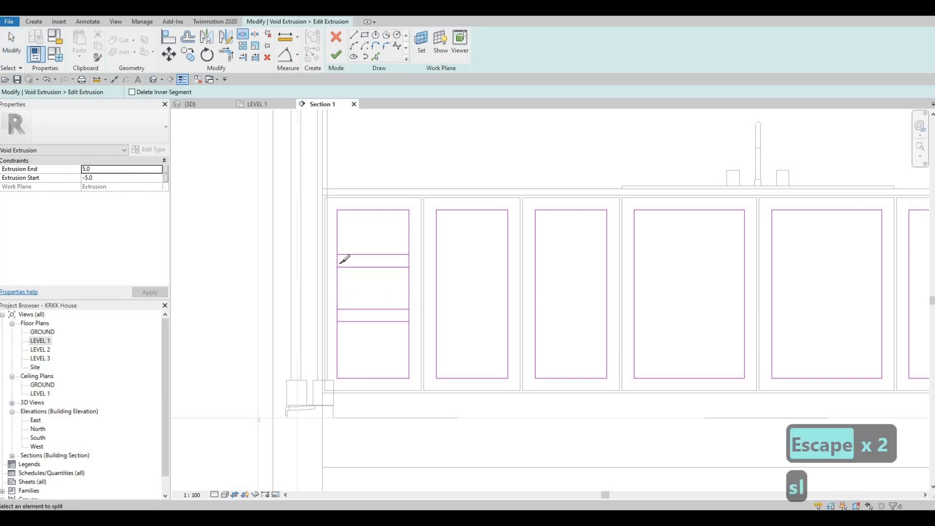
{"action": "left_click", "coordinate": [410, 259]}
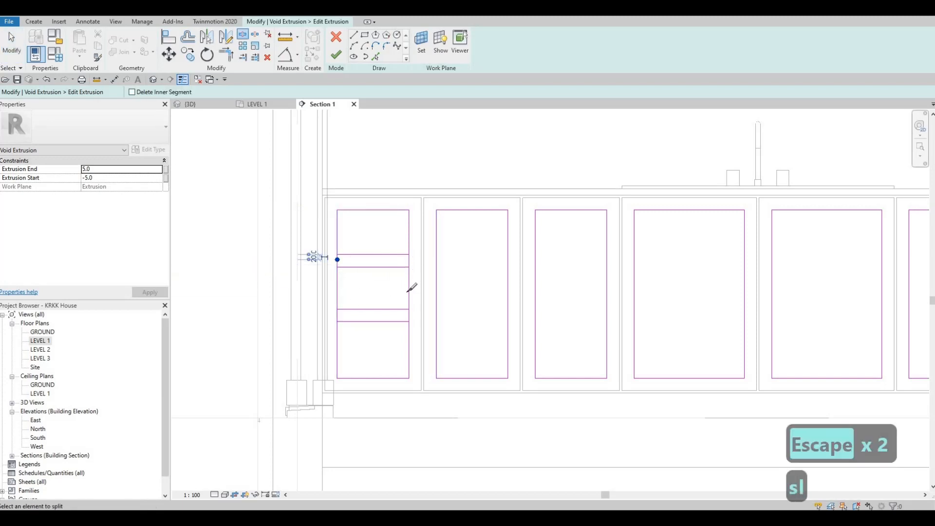
{"action": "left_click", "coordinate": [344, 313]}
{"action": "key", "text": "Escape"}
{"action": "key", "text": "Escape"}
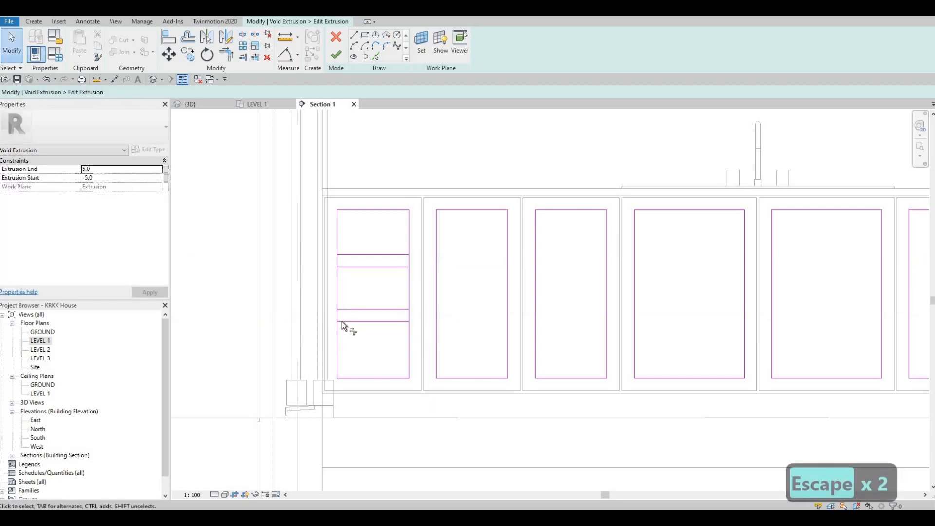
Trim the sketch corners to close the lowest drawer rectangle and the lower corners of the middle one
{"action": "key", "text": "t"}
{"action": "key", "text": "r"}
{"action": "left_click", "coordinate": [345, 322]}
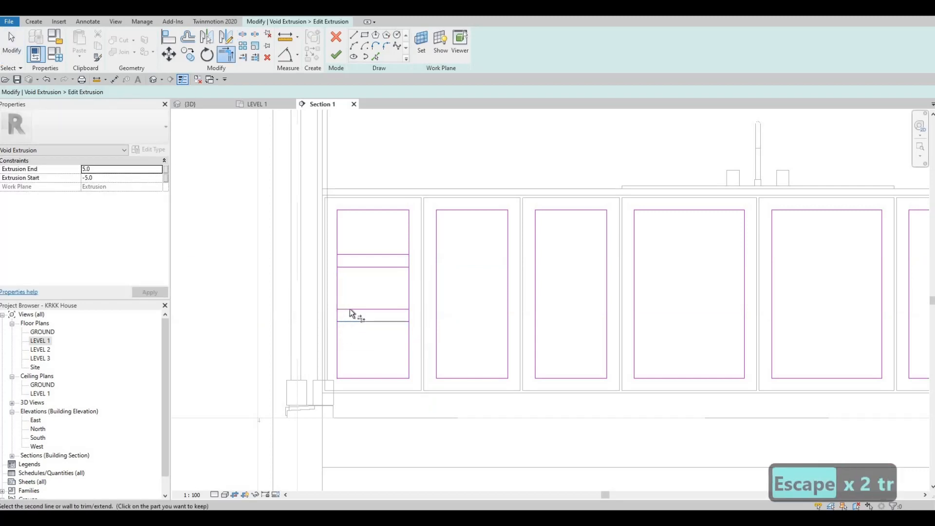
{"action": "left_click", "coordinate": [343, 292]}
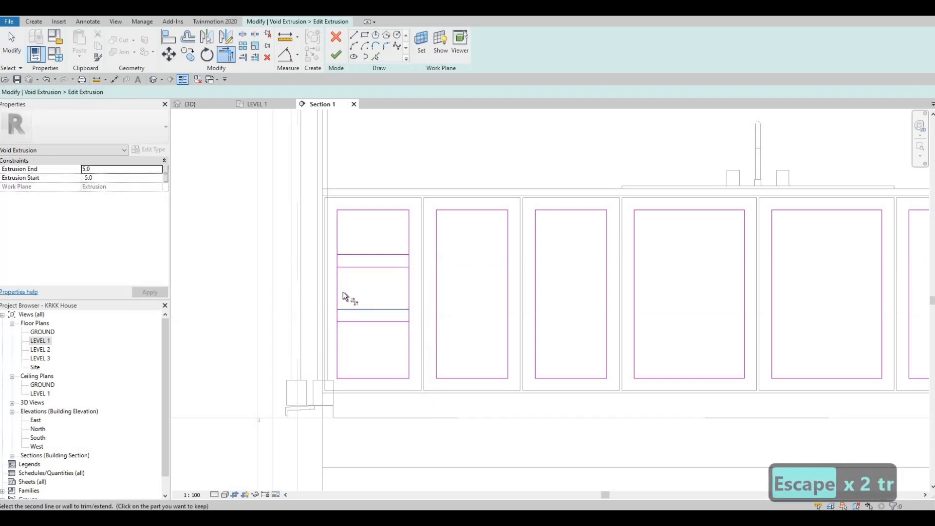
{"action": "left_click", "coordinate": [400, 321]}
{"action": "left_click", "coordinate": [409, 333]}
{"action": "left_click", "coordinate": [404, 309]}
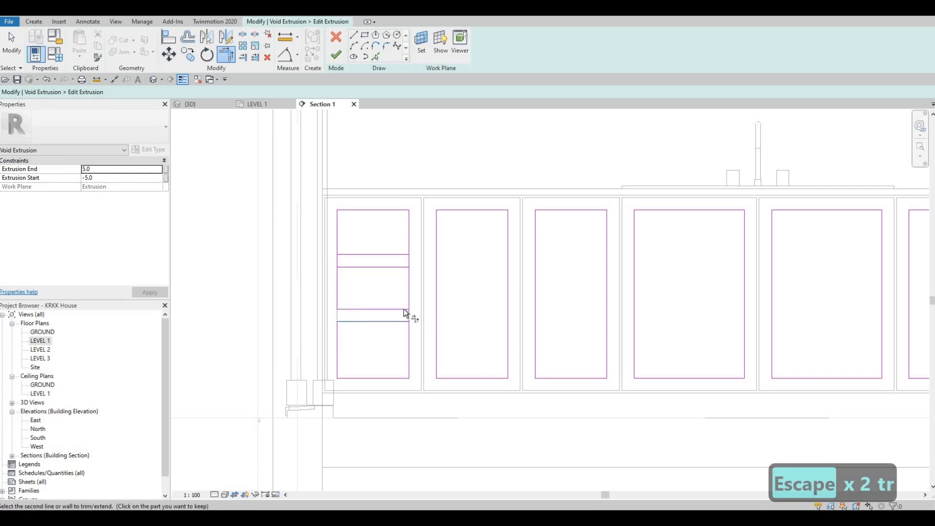
{"action": "left_click", "coordinate": [408, 274]}
Trim the remaining corners to close the middle and upper drawer rectangles, and finish the void extrusion sketch
{"action": "left_click", "coordinate": [347, 268]}
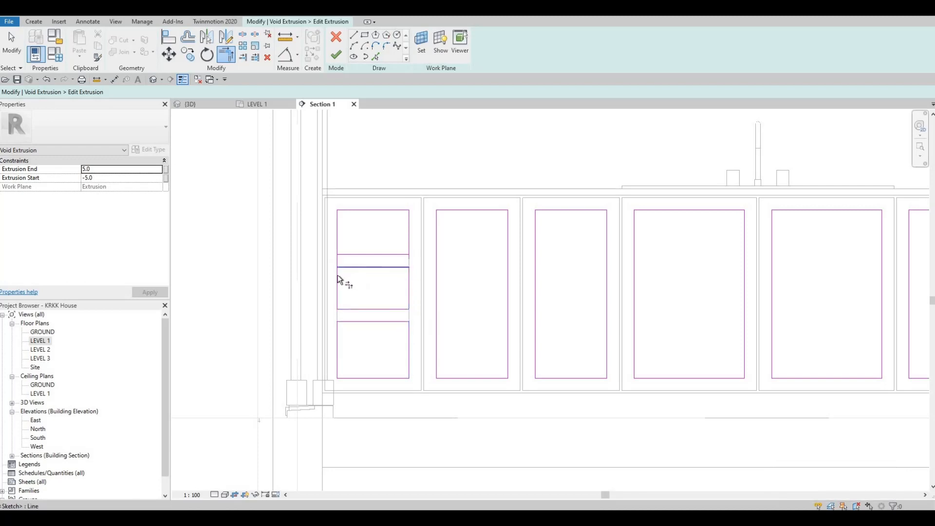
{"action": "left_click", "coordinate": [346, 252]}
{"action": "left_click", "coordinate": [337, 244]}
{"action": "left_click", "coordinate": [402, 248]}
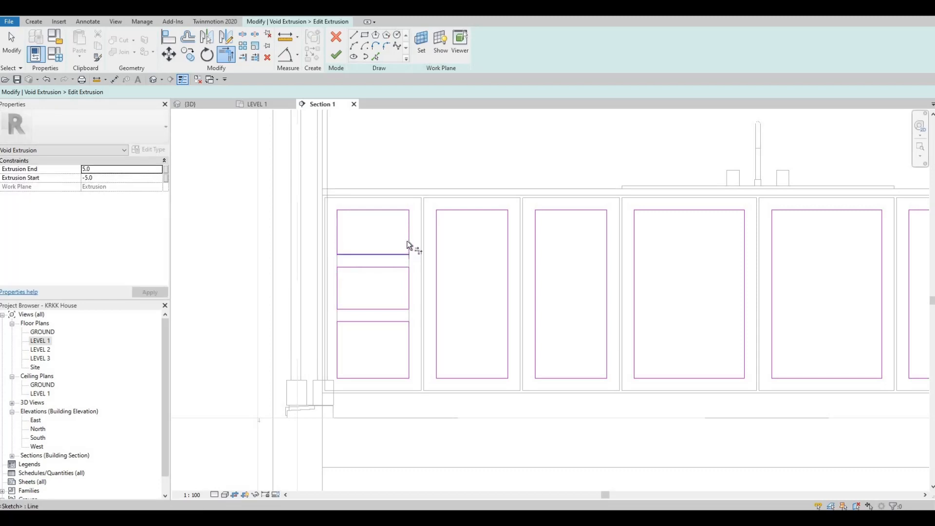
{"action": "key", "text": "Escape"}
{"action": "left_click", "coordinate": [337, 55]}
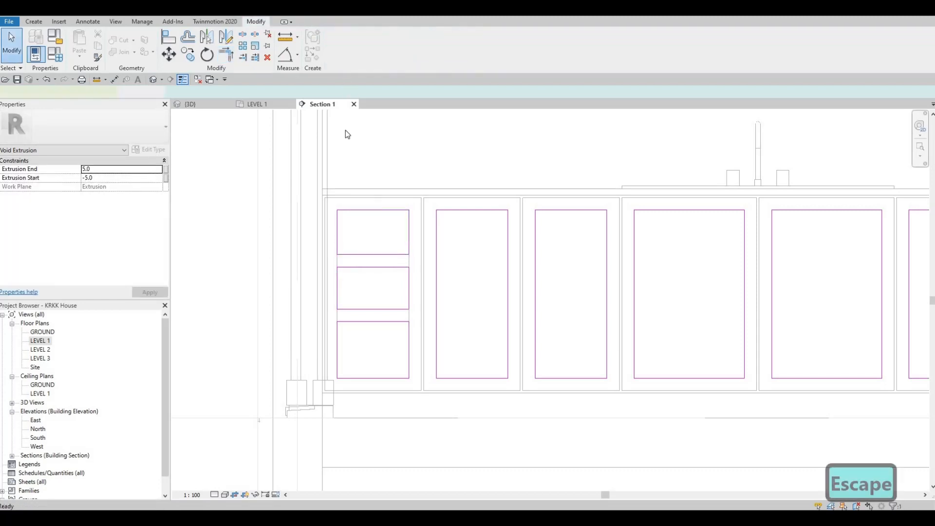
Examine the three drawer recesses in the first lower cabinet panel from the 3D view
{"action": "left_click", "coordinate": [154, 80]}
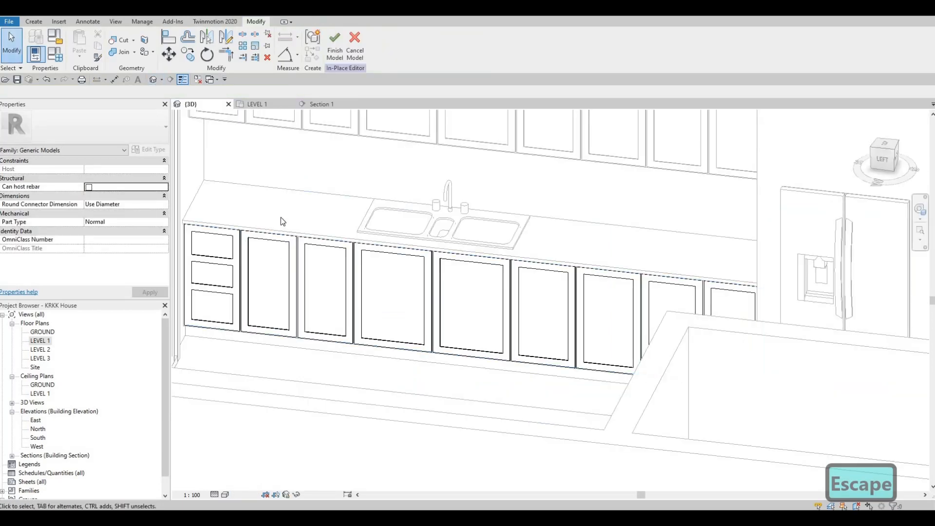
{"action": "middle_click_drag", "start_coordinate": [281, 218], "coordinate": [327, 308], "text": "shift"}
{"action": "scroll", "coordinate": [336, 292], "scroll_direction": "up", "scroll_amount": 5}
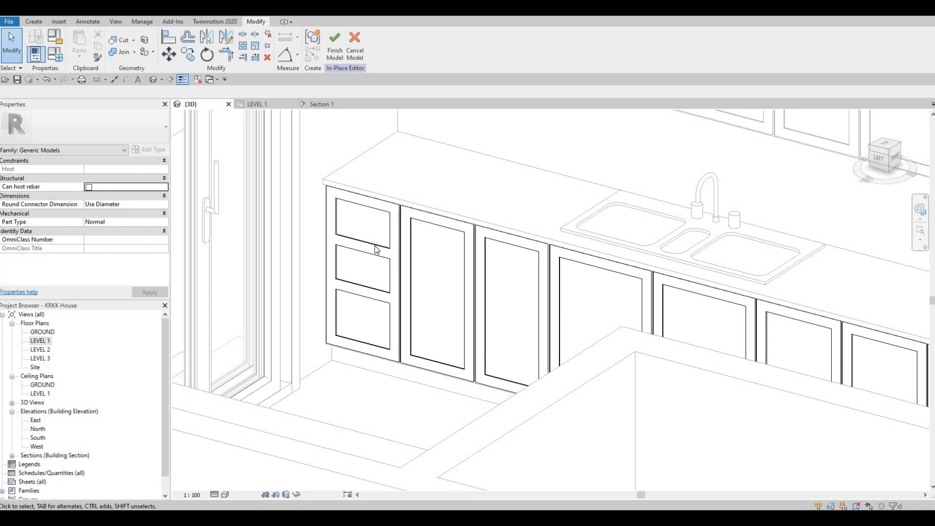
{"action": "middle_click_drag", "start_coordinate": [371, 268], "coordinate": [350, 219], "text": "shift"}
{"action": "scroll", "coordinate": [343, 206], "scroll_direction": "up", "scroll_amount": 4}
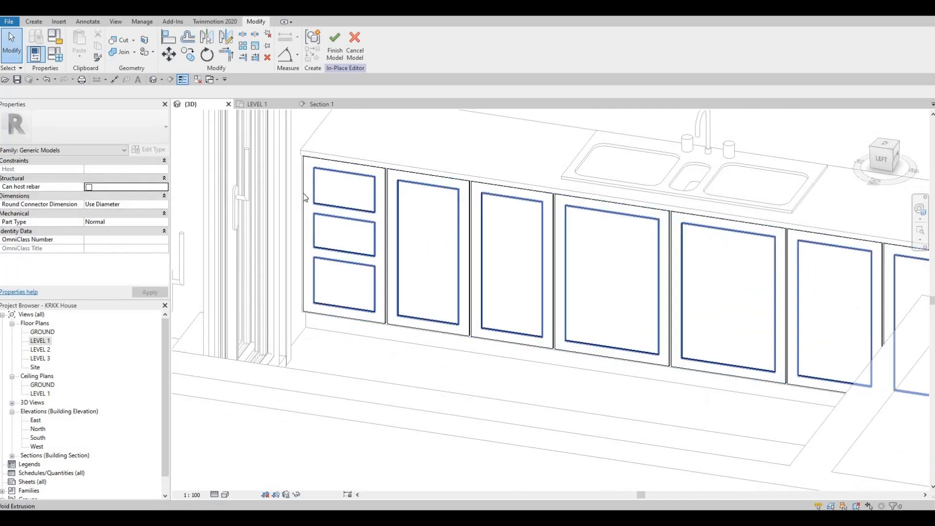
{"action": "scroll", "coordinate": [306, 197], "scroll_direction": "up", "scroll_amount": 2}
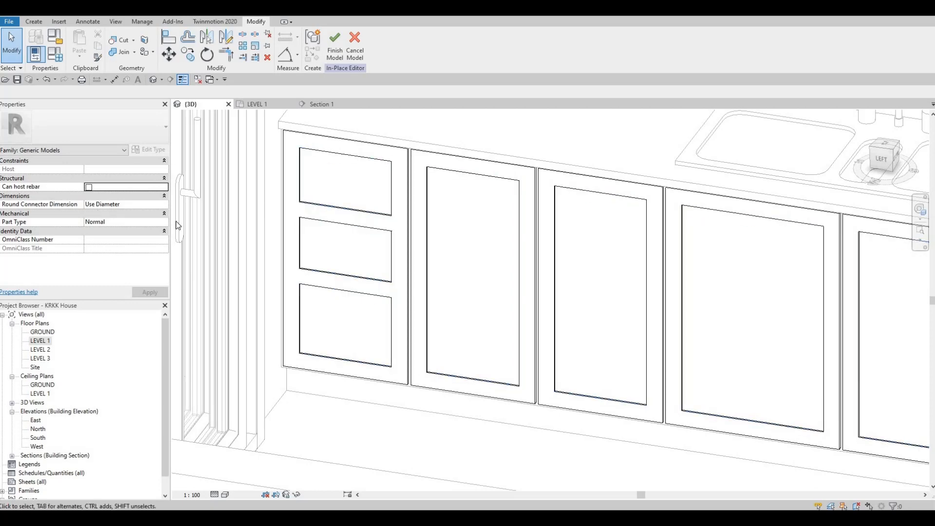
{"action": "left_click", "coordinate": [307, 152]}
{"action": "left_click", "coordinate": [340, 45]}
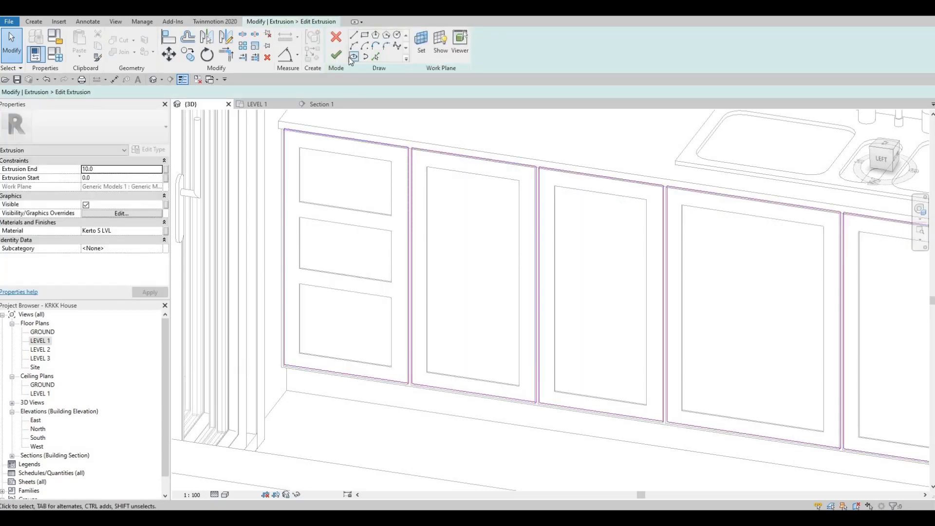
{"action": "left_click", "coordinate": [336, 55]}
{"action": "key", "text": "Escape"}
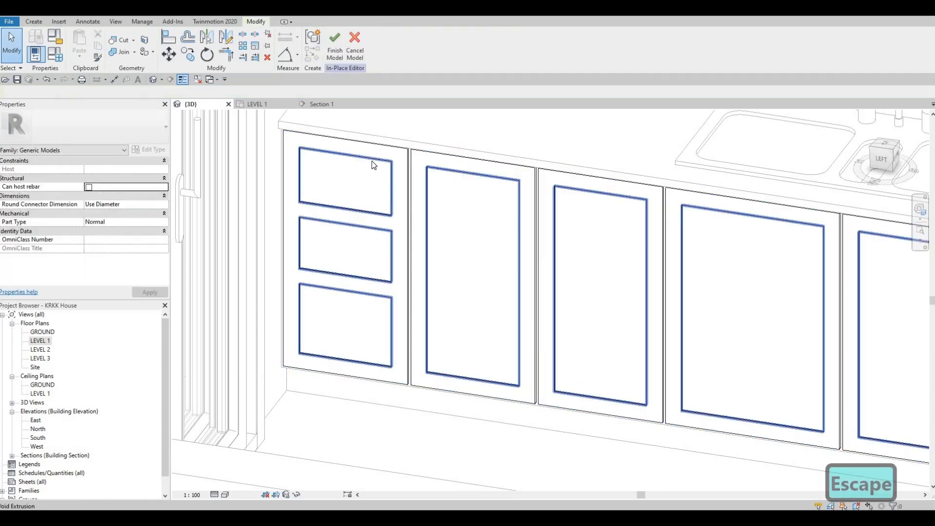
{"action": "left_click", "coordinate": [332, 115]}
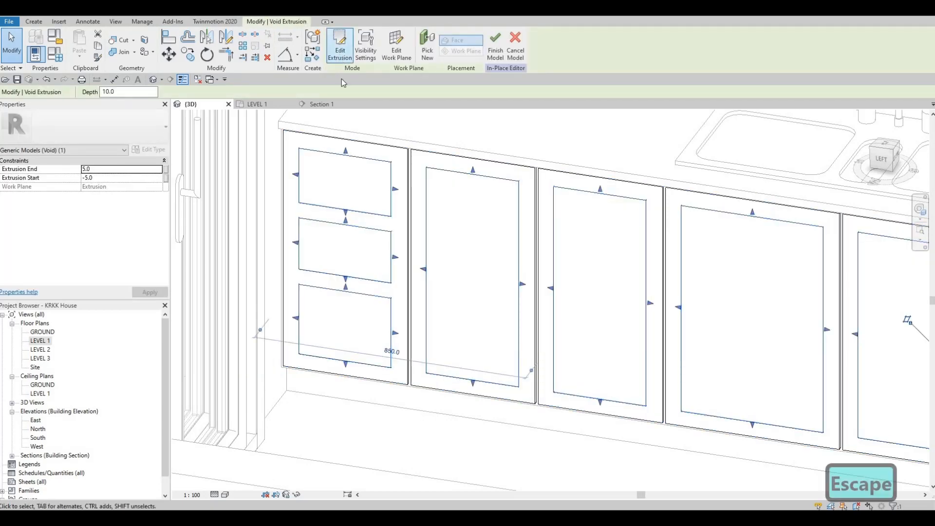
{"action": "key", "text": "Escape"}
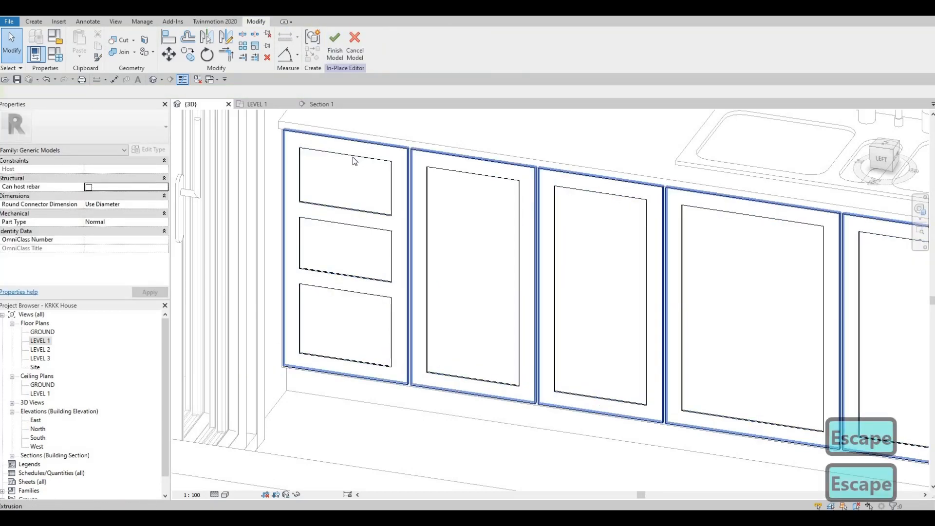
Reopen the lower cabinet void extrusion's sketch for editing in the Section 1 view
{"action": "left_click", "coordinate": [352, 156]}
{"action": "left_click", "coordinate": [339, 45]}
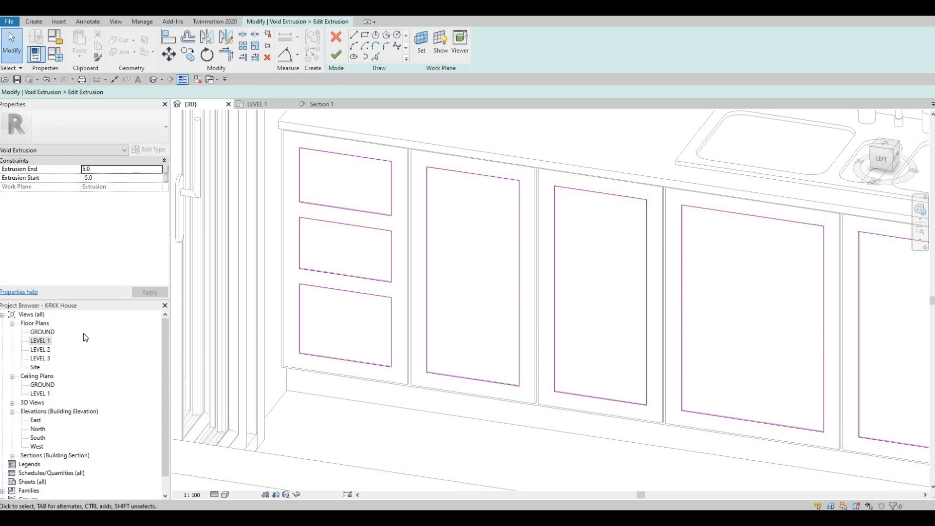
{"action": "left_click", "coordinate": [342, 107]}
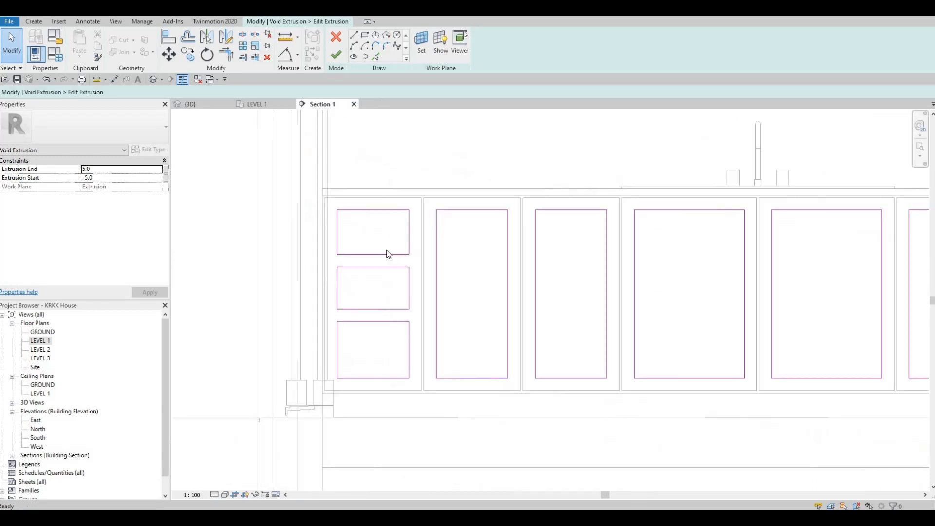
{"action": "key", "text": "Escape"}
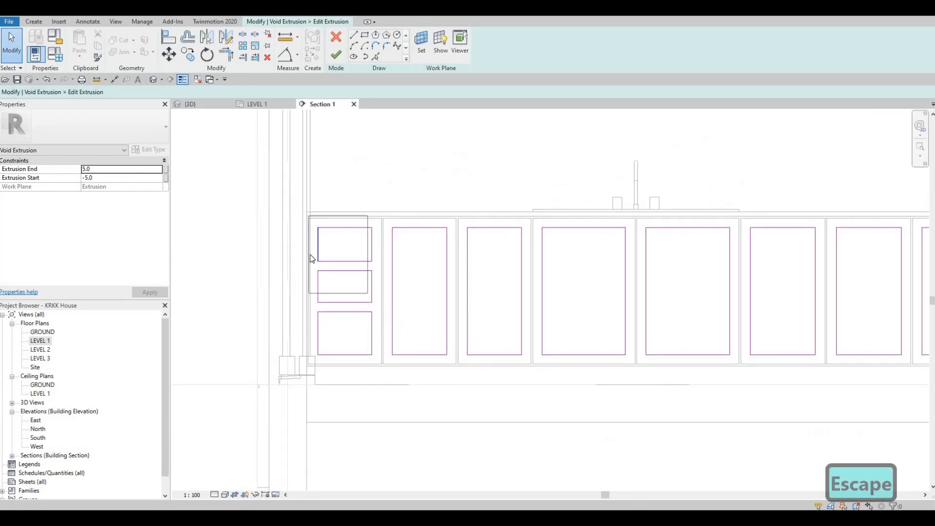
{"action": "key", "text": "Escape"}
Copy the first panel's middle drawer rectangle and its two adjoining horizontal lines onto the right edge of the seventh panel's rectangle
{"action": "left_click_drag", "start_coordinate": [310, 255], "coordinate": [378, 326]}
{"action": "key", "text": "m"}
{"action": "key", "text": "v"}
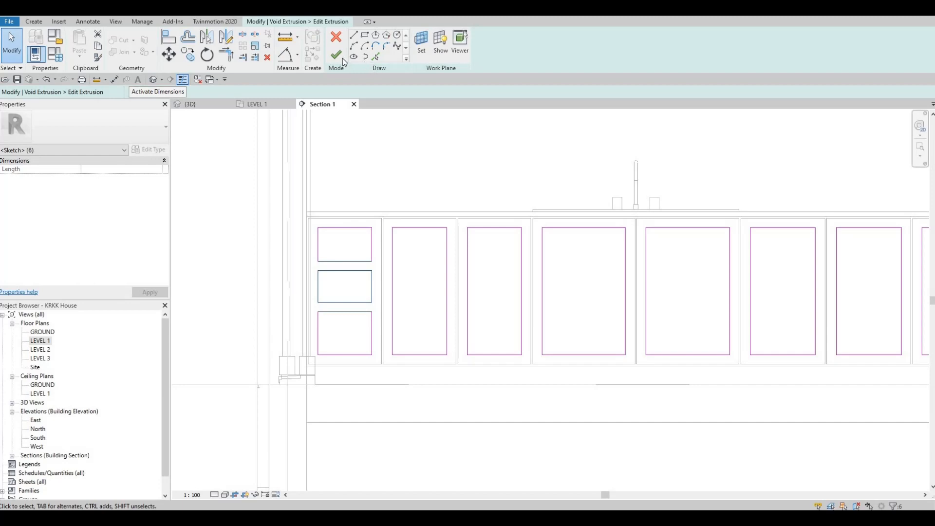
{"action": "left_click", "coordinate": [188, 54]}
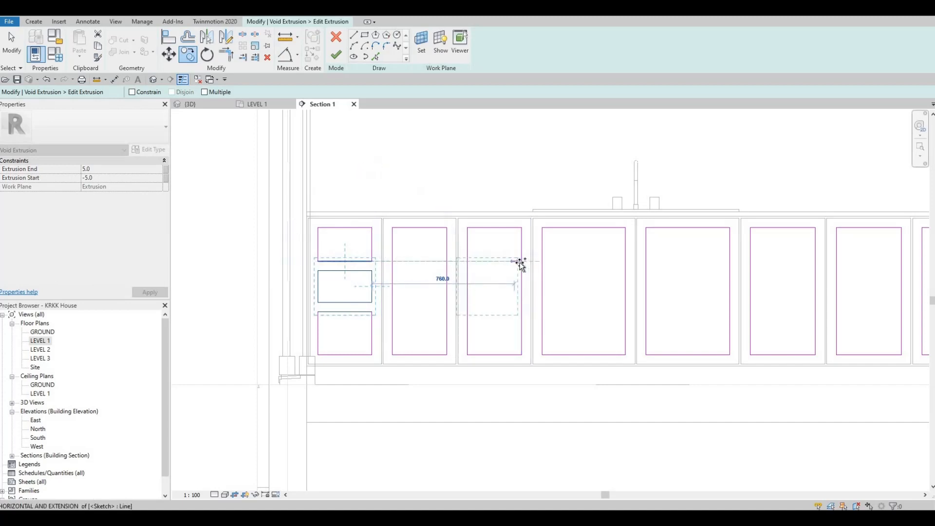
{"action": "middle_click_drag", "start_coordinate": [658, 260], "coordinate": [407, 255]}
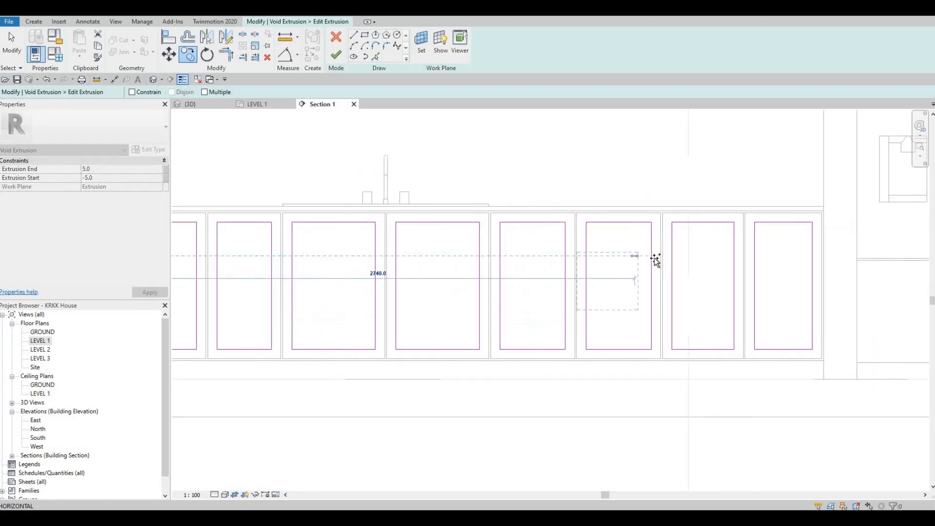
{"action": "left_click", "coordinate": [644, 260]}
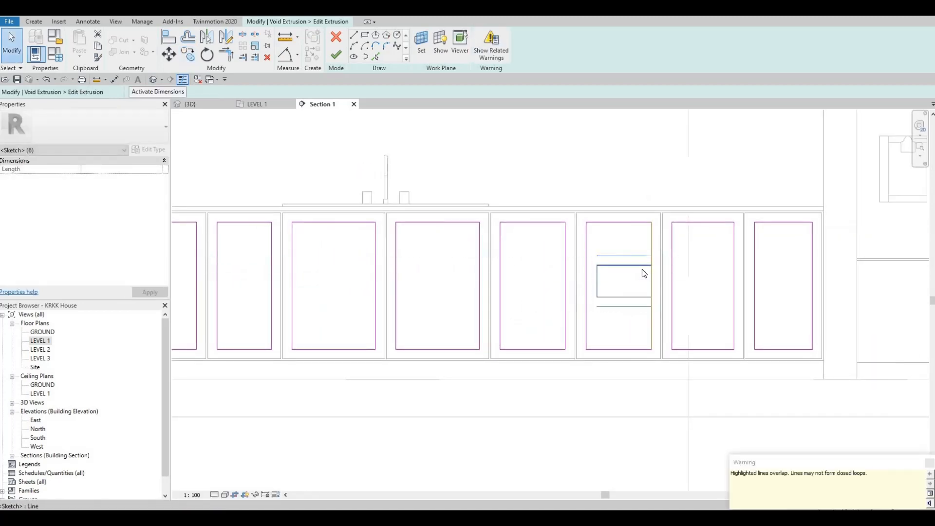
{"action": "scroll", "coordinate": [642, 268], "scroll_direction": "up", "scroll_amount": 2}
{"action": "key", "text": "Escape"}
{"action": "key", "text": "Escape"}
{"action": "key", "text": "Escape"}
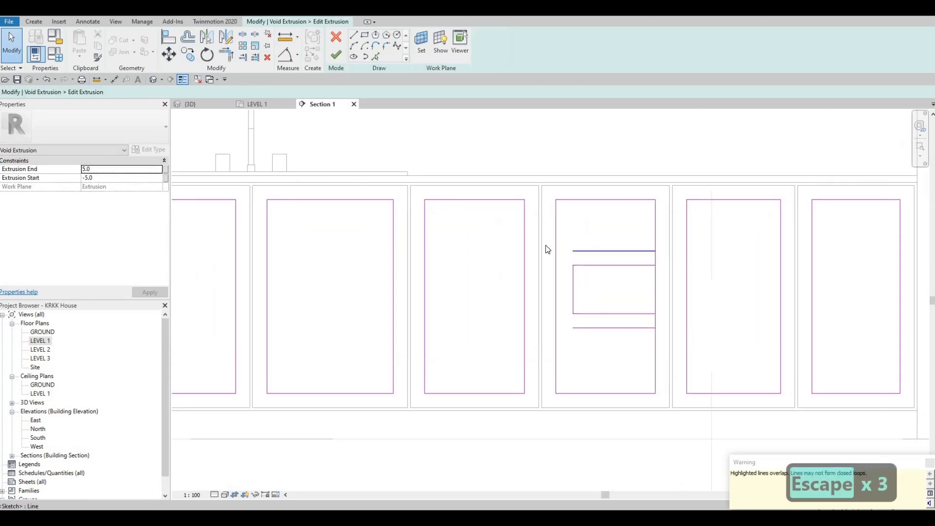
Delete the left vertical edge of the copied drawer rectangle in the seventh panel, keeping the four horizontal lines
{"action": "left_click", "coordinate": [574, 275]}
{"action": "key", "text": "Delete"}
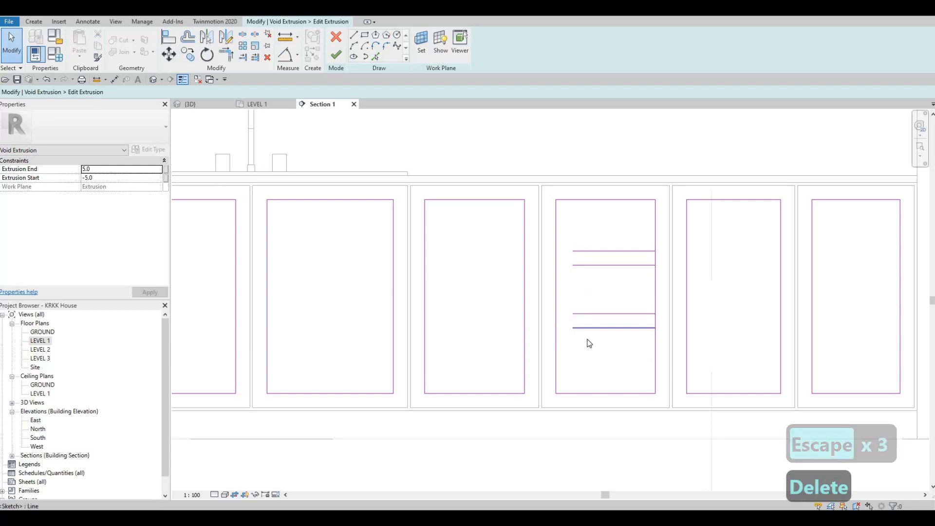
{"action": "left_click_drag", "start_coordinate": [587, 340], "coordinate": [566, 238]}
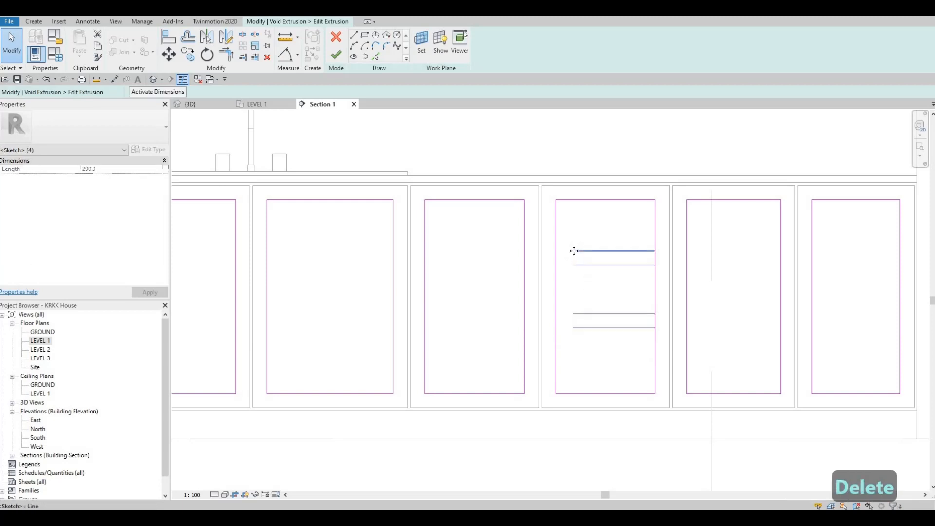
{"action": "key", "text": "Escape"}
{"action": "key", "text": "Escape"}
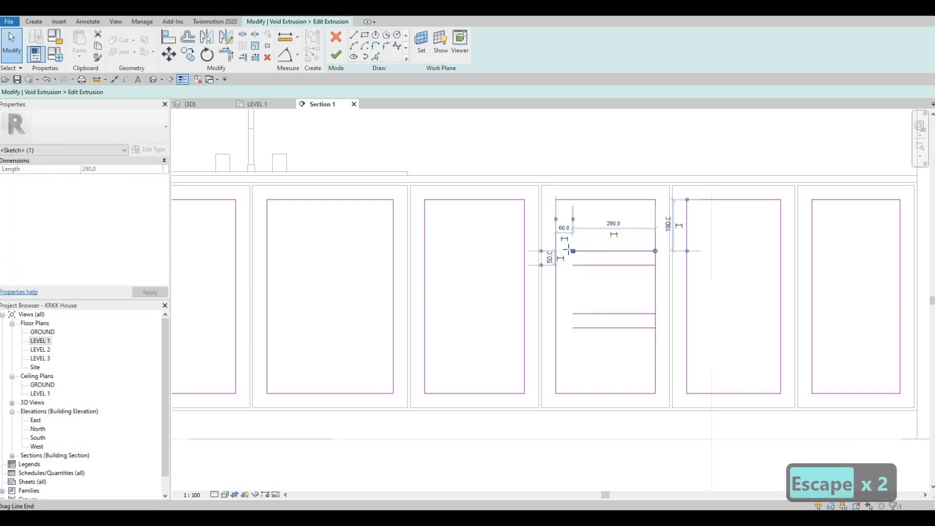
{"action": "left_click", "coordinate": [570, 251]}
{"action": "key", "text": "Escape"}
{"action": "key", "text": "Escape"}
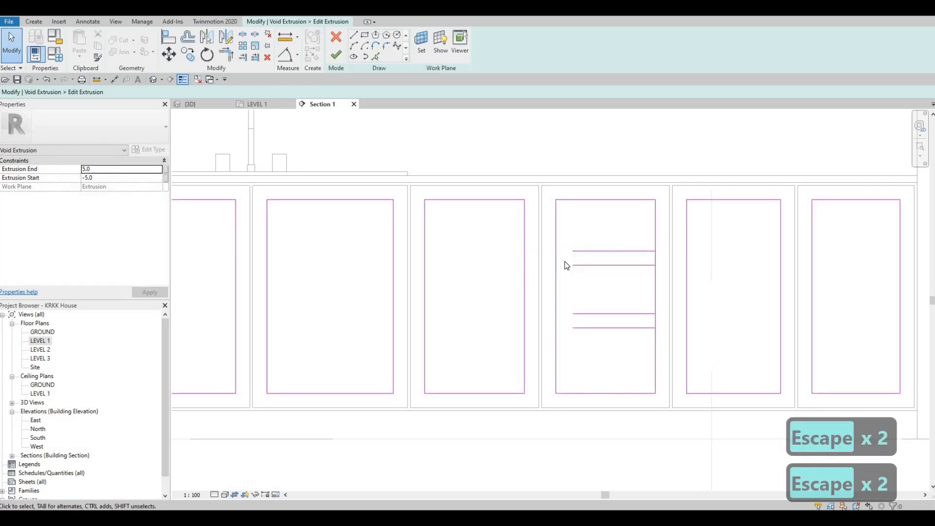
Split the seventh panel's vertical edges between the paired horizontal lines and delete the duplicate middle segment on the right edge
{"action": "key", "text": "s"}
{"action": "key", "text": "l"}
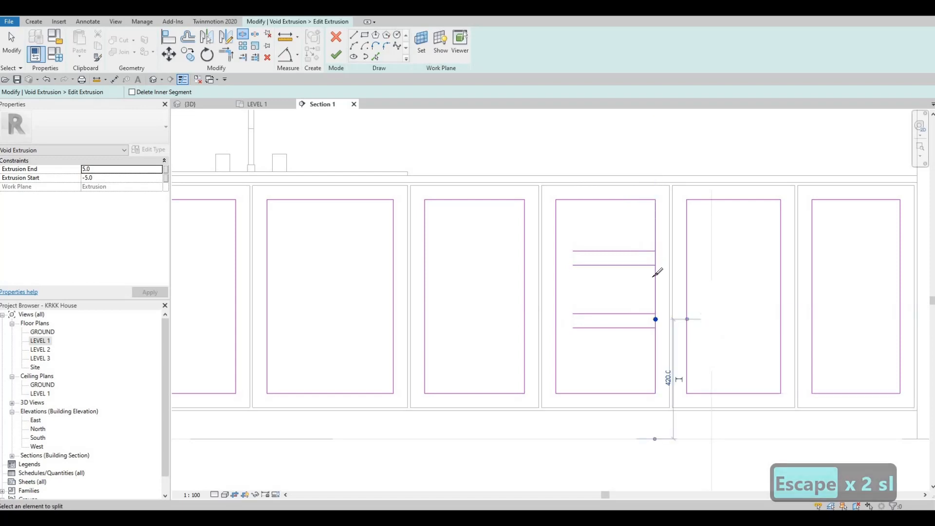
{"action": "left_click", "coordinate": [656, 257]}
{"action": "key", "text": "Escape"}
{"action": "key", "text": "Escape"}
{"action": "key", "text": "Escape"}
{"action": "left_click", "coordinate": [654, 284]}
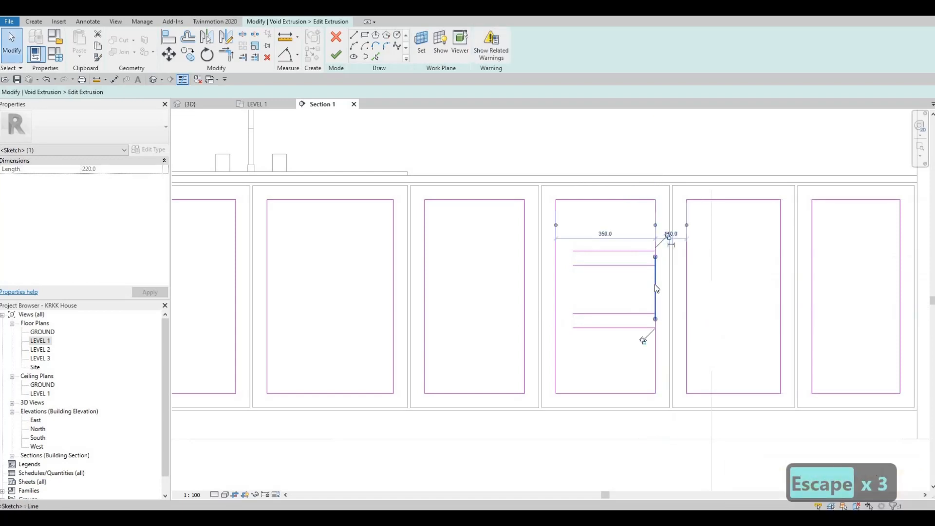
{"action": "key", "text": "Delete"}
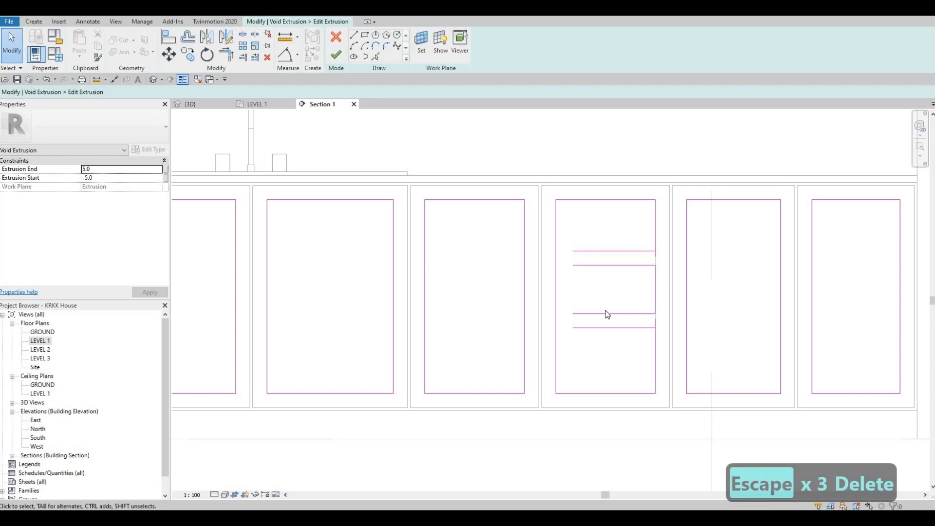
Trim the seventh panel's sketch corners to close the upper, middle and lower drawer rectangles
{"action": "key", "text": "t"}
{"action": "key", "text": "r"}
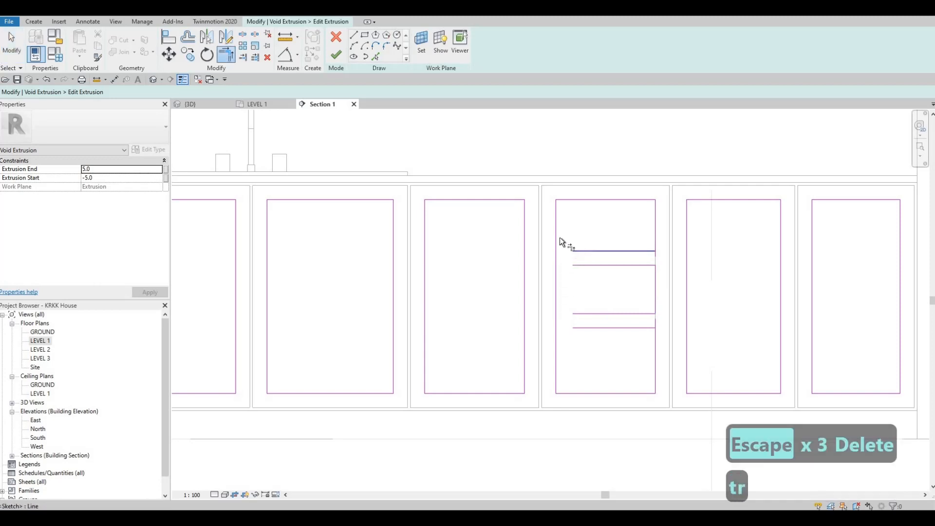
{"action": "left_click", "coordinate": [557, 235]}
{"action": "left_click", "coordinate": [584, 264]}
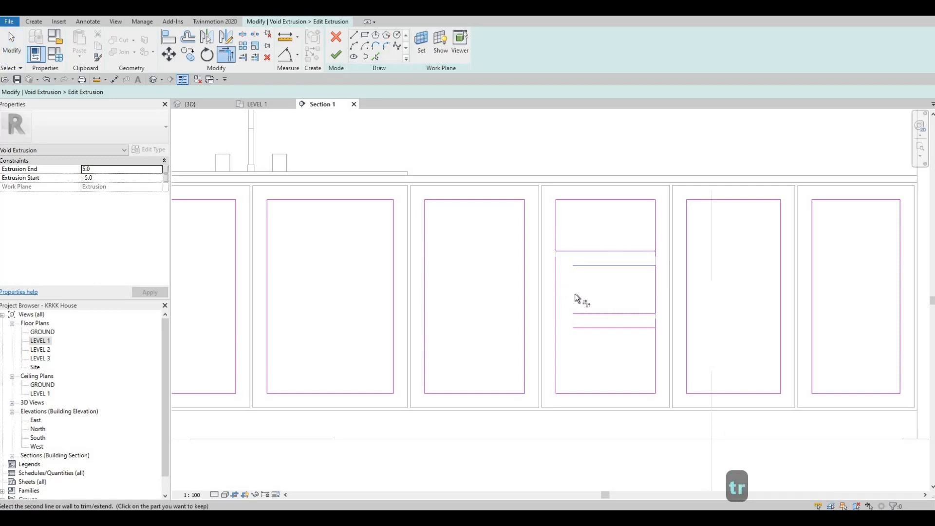
{"action": "left_click", "coordinate": [556, 292]}
{"action": "left_click", "coordinate": [587, 313]}
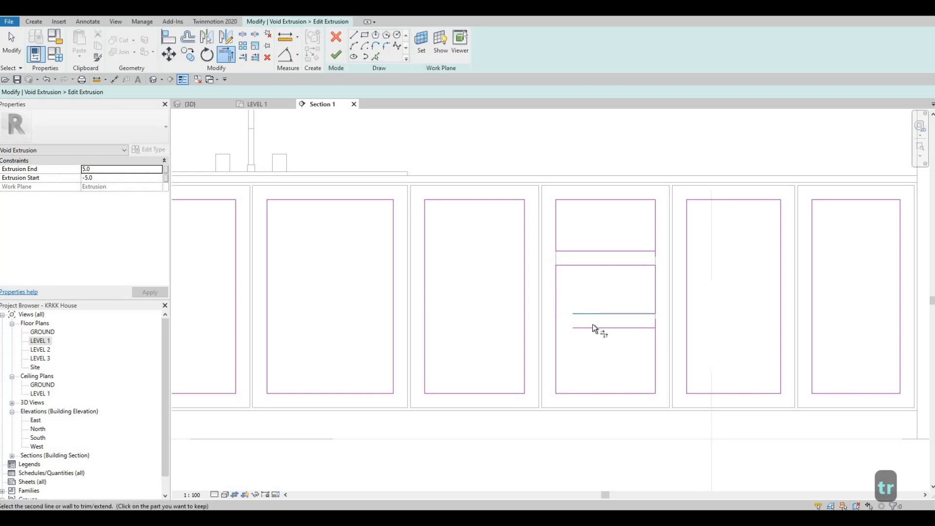
{"action": "left_click", "coordinate": [556, 296]}
{"action": "left_click", "coordinate": [593, 327]}
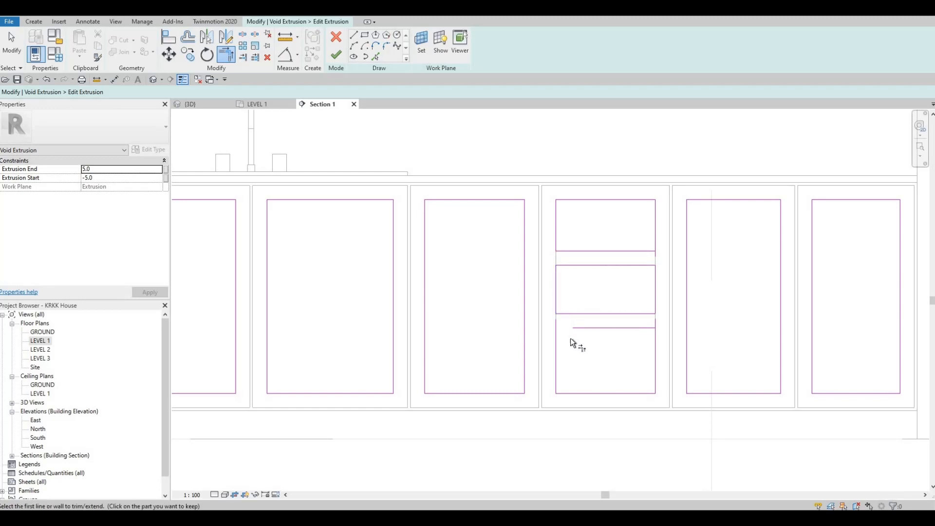
{"action": "left_click", "coordinate": [627, 328]}
{"action": "scroll", "coordinate": [638, 344], "scroll_direction": "down", "scroll_amount": 4}
{"action": "scroll", "coordinate": [701, 313], "scroll_direction": "up", "scroll_amount": 5}
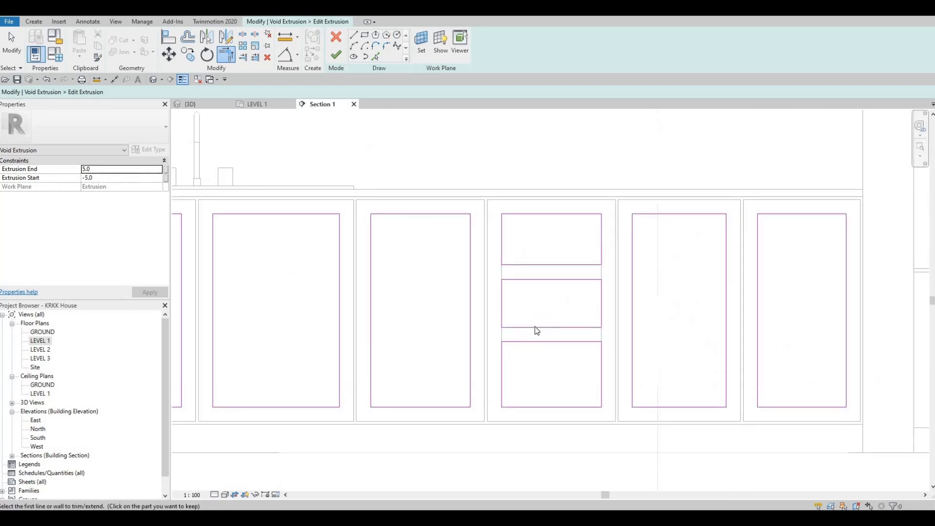
{"action": "key", "text": "Escape"}
{"action": "key", "text": "Escape"}
Copy the paired lines between the seventh panel's middle and lower drawers to about mid-height of the last panel, ending on its right edge
{"action": "left_click_drag", "start_coordinate": [498, 319], "coordinate": [615, 362]}
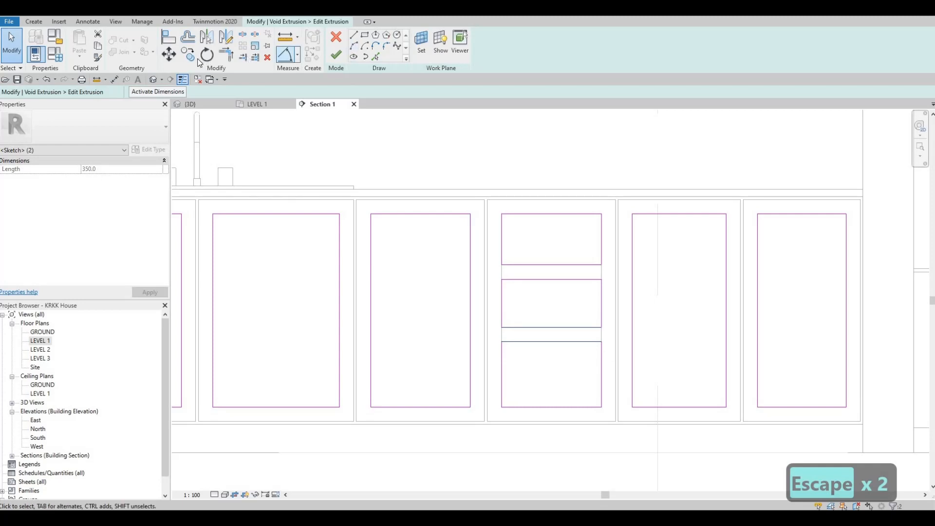
{"action": "key", "text": "c"}
{"action": "key", "text": "o"}
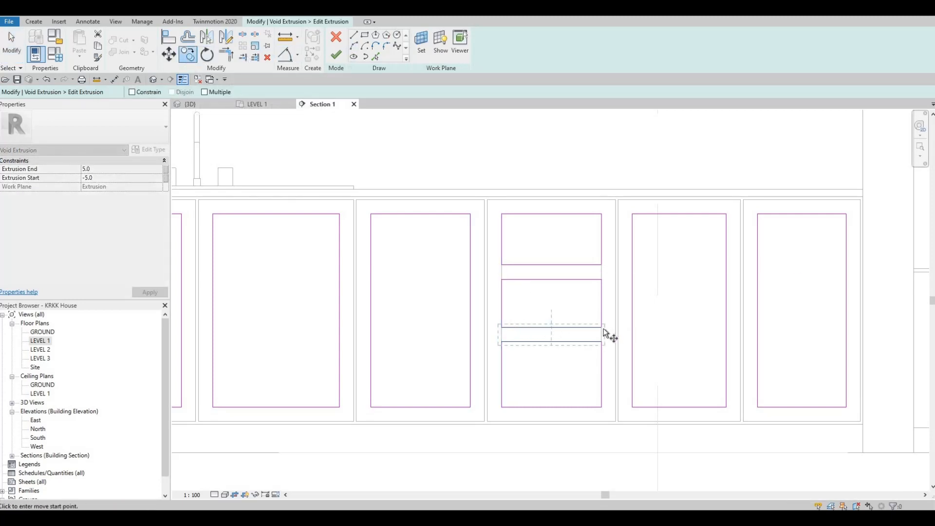
{"action": "left_click", "coordinate": [606, 348]}
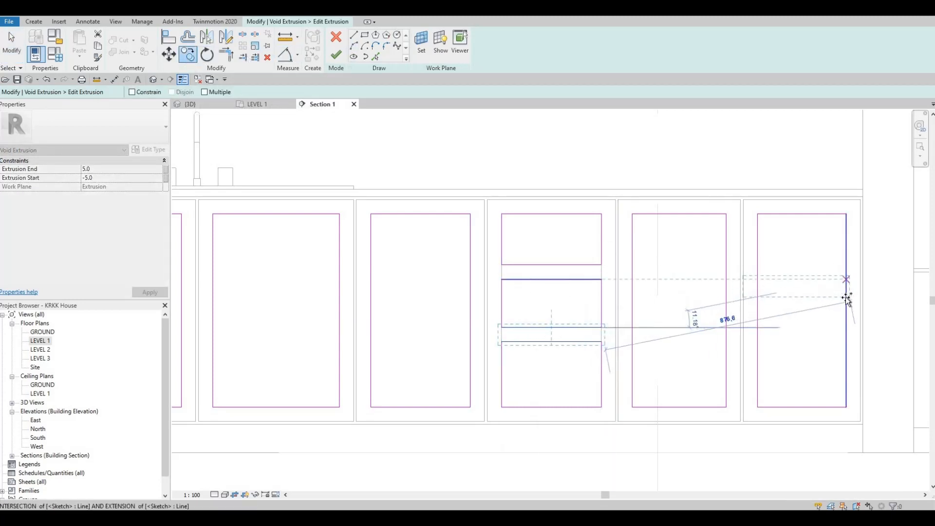
{"action": "left_click", "coordinate": [842, 316]}
{"action": "key", "text": "Escape"}
{"action": "key", "text": "Escape"}
{"action": "key", "text": "Escape"}
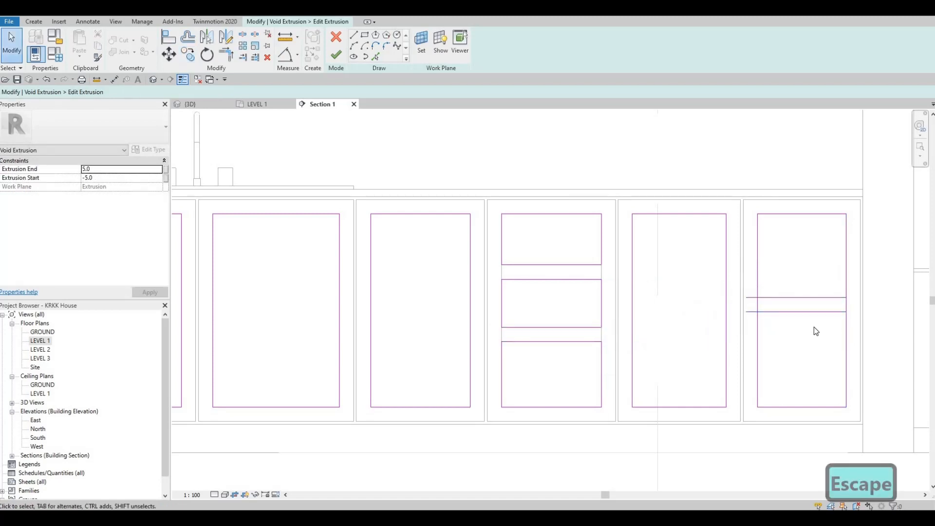
Split the last panel's vertical edges between the copied lines and trim the corners into two closed rectangles
{"action": "key", "text": "s"}
{"action": "key", "text": "l"}
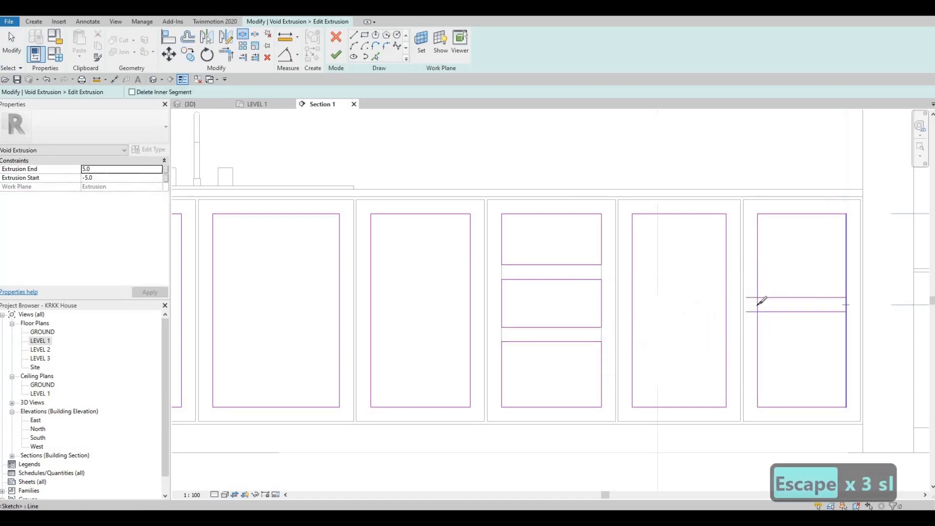
{"action": "key", "text": "Escape"}
{"action": "key", "text": "Escape"}
{"action": "key", "text": "t"}
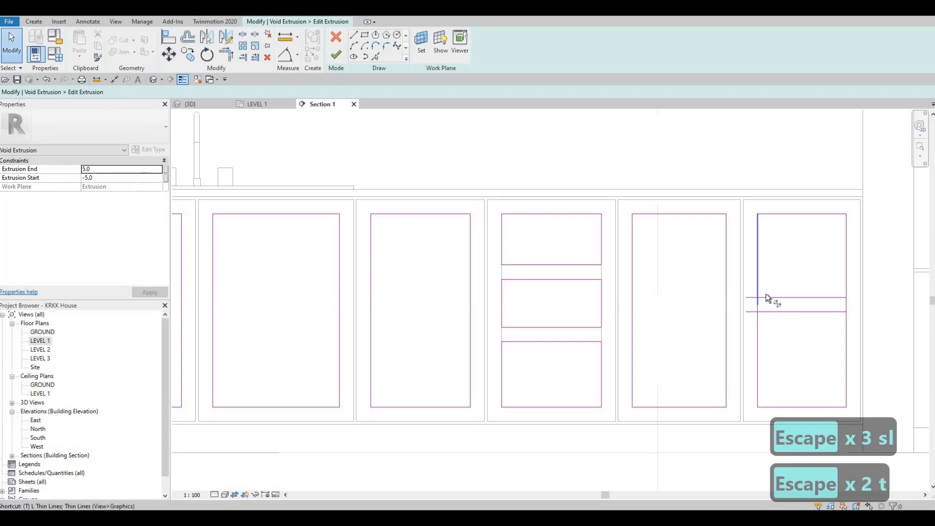
{"action": "key", "text": "r"}
{"action": "left_click", "coordinate": [791, 314]}
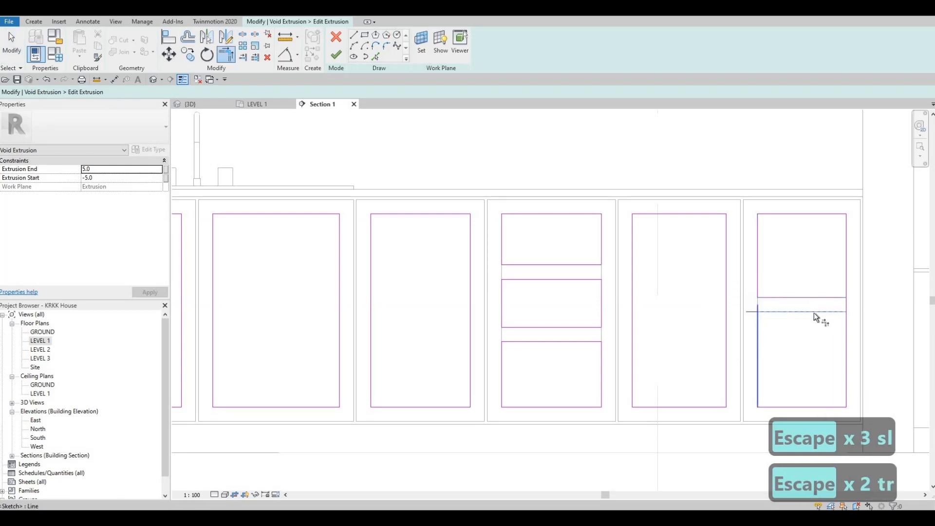
{"action": "left_click", "coordinate": [842, 315]}
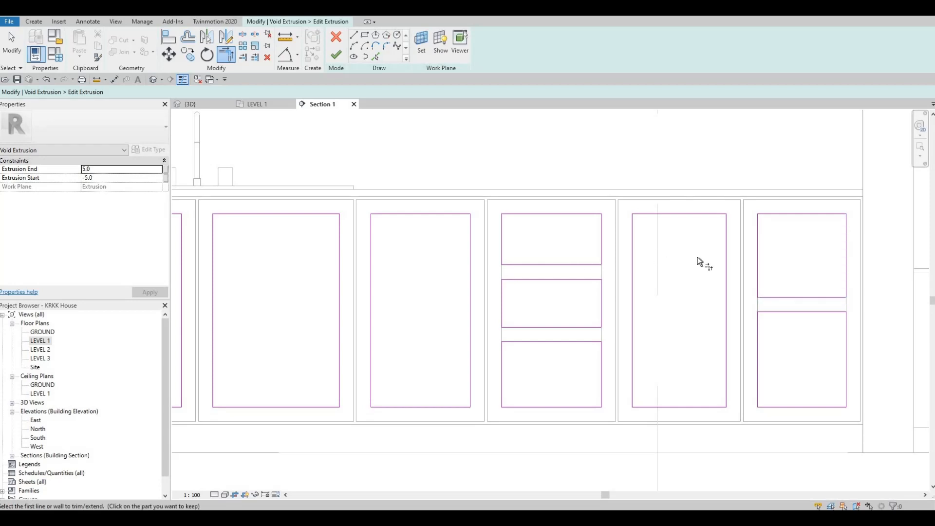
{"action": "scroll", "coordinate": [697, 256], "scroll_direction": "down", "scroll_amount": 3}
{"action": "scroll", "coordinate": [607, 281], "scroll_direction": "down", "scroll_amount": 1}
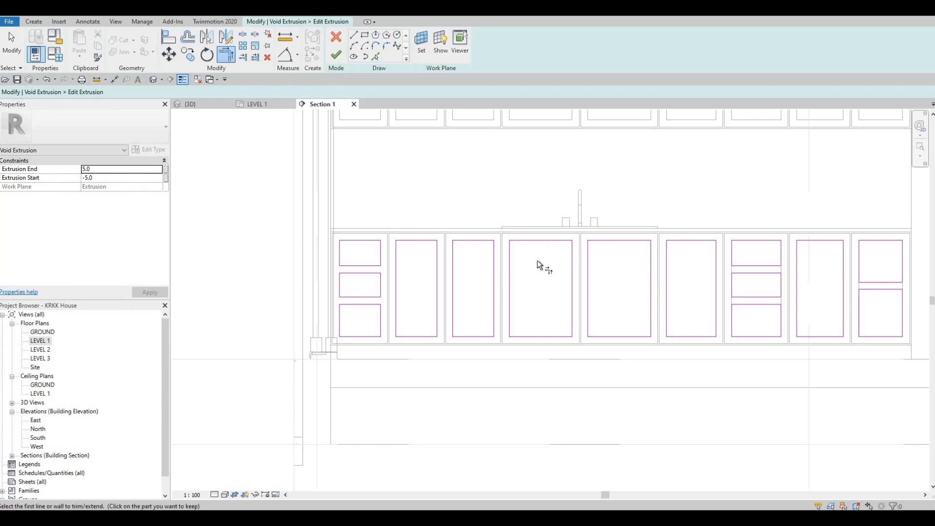
{"action": "middle_click_drag", "start_coordinate": [490, 268], "coordinate": [511, 252]}
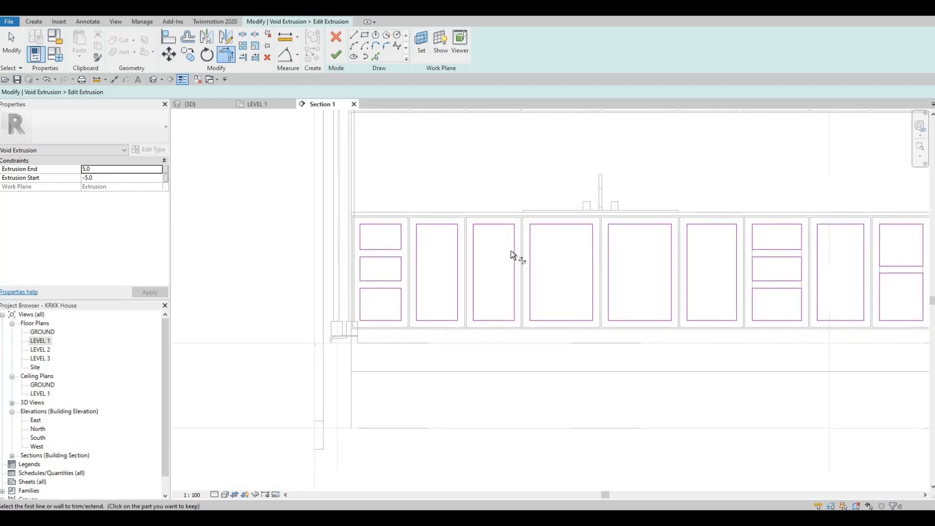
{"action": "key", "text": "Escape"}
{"action": "key", "text": "Escape"}
Copy the last panel's two dividing lines into the third lower panel, starting at its rectangle's left edge
{"action": "middle_click_drag", "start_coordinate": [745, 294], "coordinate": [590, 311]}
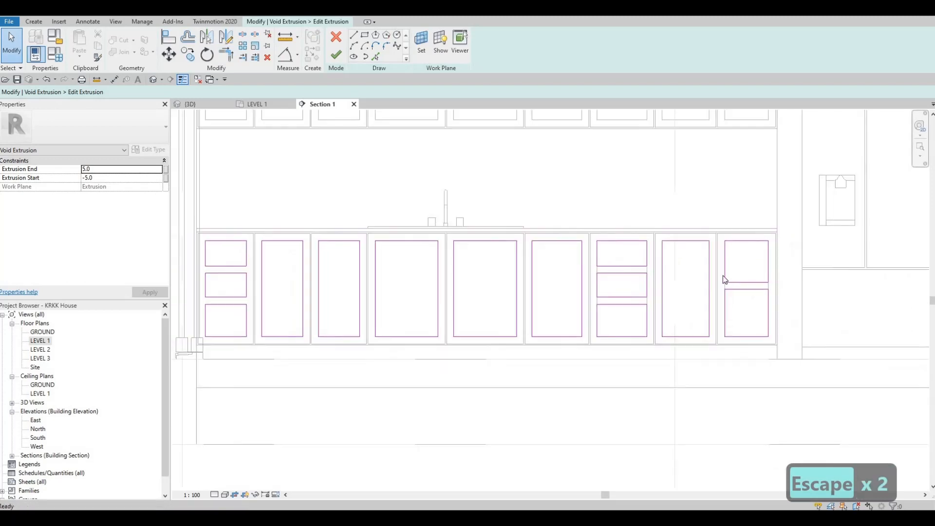
{"action": "left_click_drag", "start_coordinate": [716, 271], "coordinate": [777, 303]}
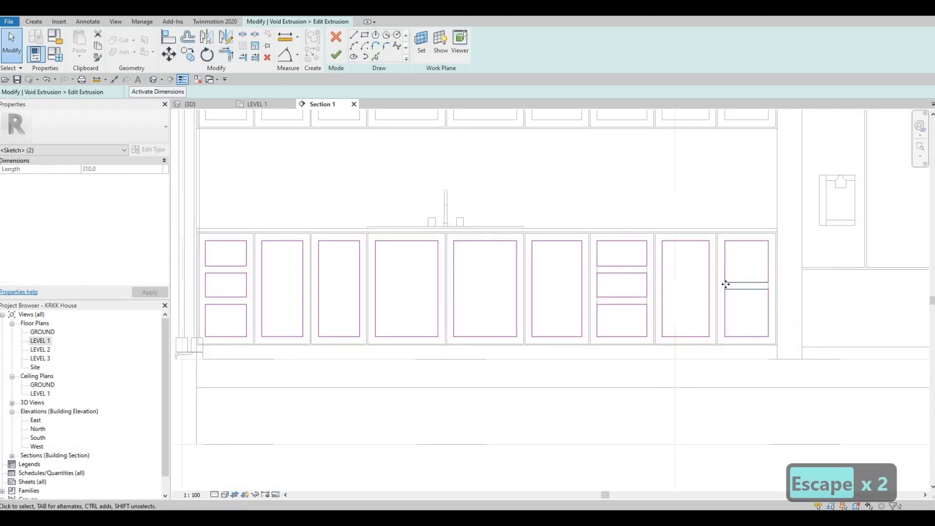
{"action": "left_click", "coordinate": [188, 57]}
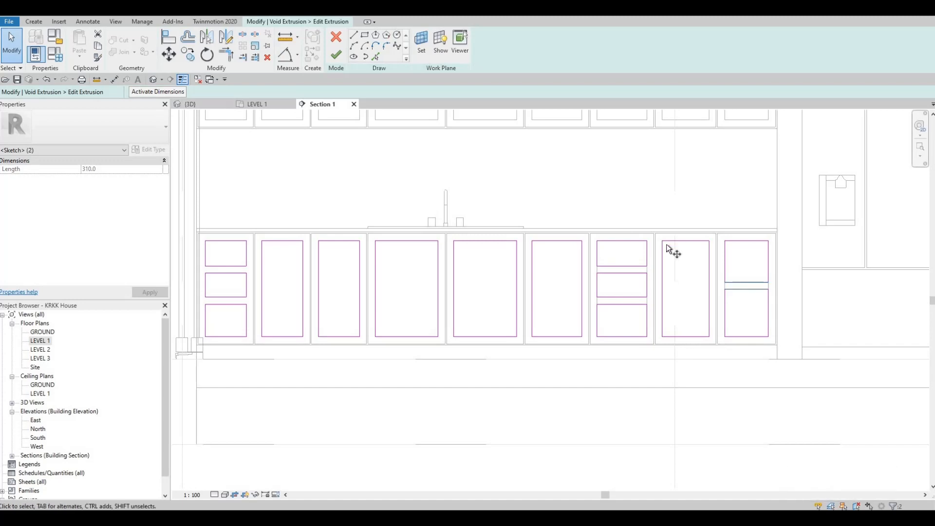
{"action": "left_click", "coordinate": [729, 283]}
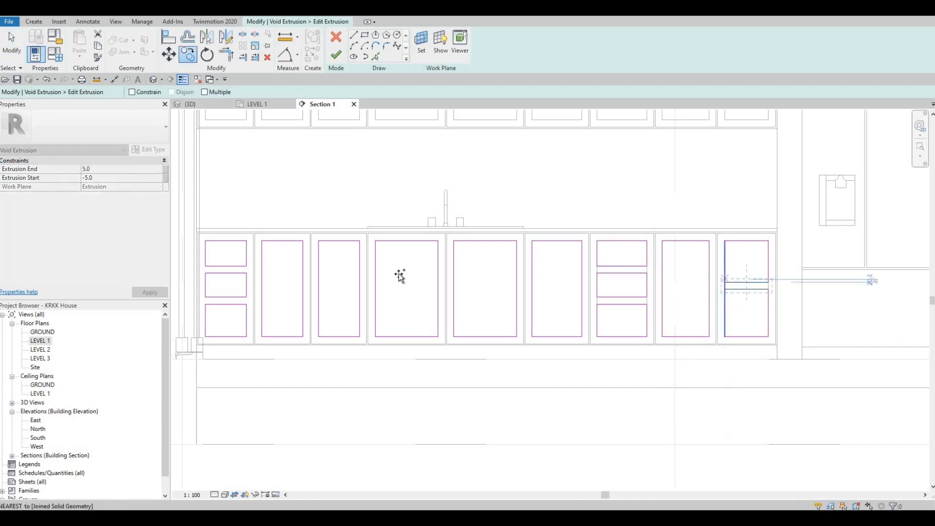
{"action": "left_click", "coordinate": [320, 282]}
{"action": "scroll", "coordinate": [320, 275], "scroll_direction": "up", "scroll_amount": 3}
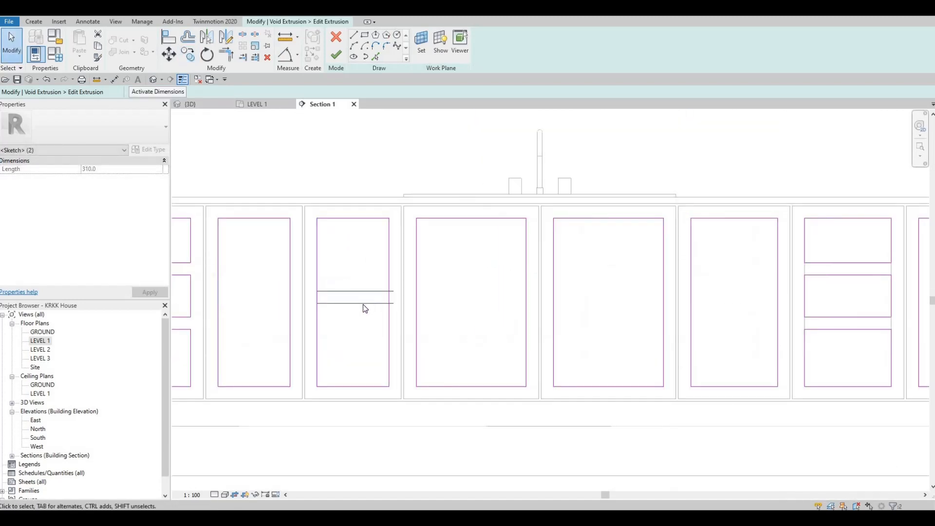
Split both vertical edges of the third lower panel's rectangle between its two dividing lines
{"action": "key", "text": "Escape"}
{"action": "key", "text": "Escape"}
{"action": "key", "text": "Escape"}
{"action": "key", "text": "s"}
{"action": "key", "text": "l"}
{"action": "scroll", "coordinate": [297, 301], "scroll_direction": "up", "scroll_amount": 2}
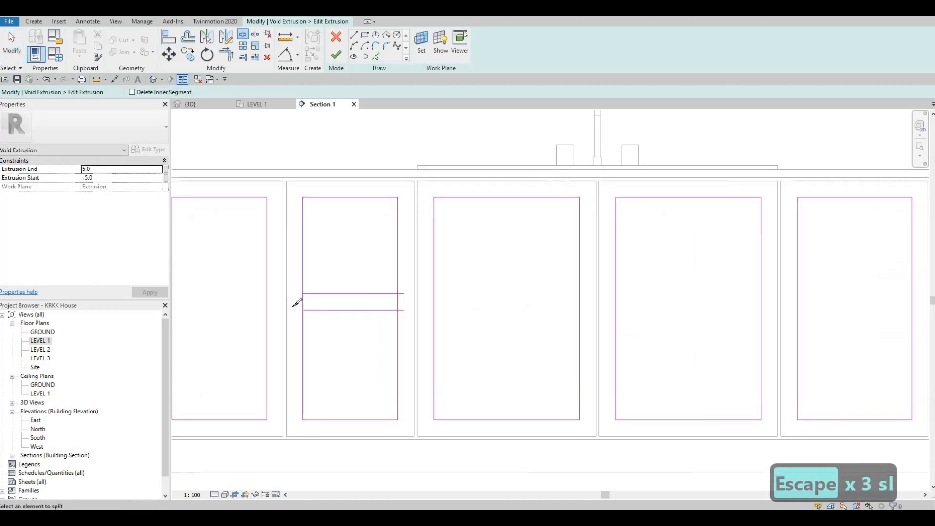
{"action": "left_click", "coordinate": [294, 307]}
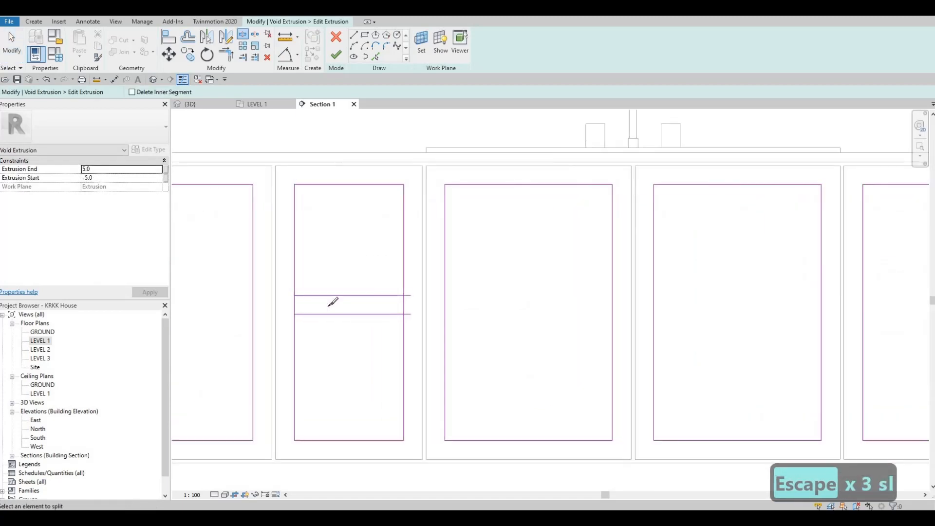
{"action": "left_click", "coordinate": [403, 308]}
Trim the third lower panel's sketch corners to close the upper and lower drawer rectangles
{"action": "key", "text": "Escape"}
{"action": "key", "text": "Escape"}
{"action": "key", "text": "t"}
{"action": "key", "text": "r"}
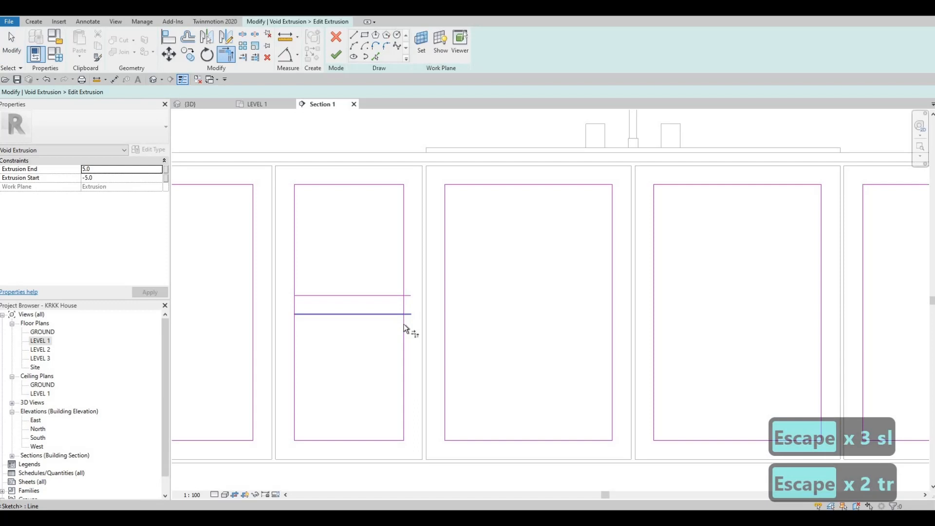
{"action": "left_click", "coordinate": [392, 296]}
{"action": "left_click", "coordinate": [403, 289]}
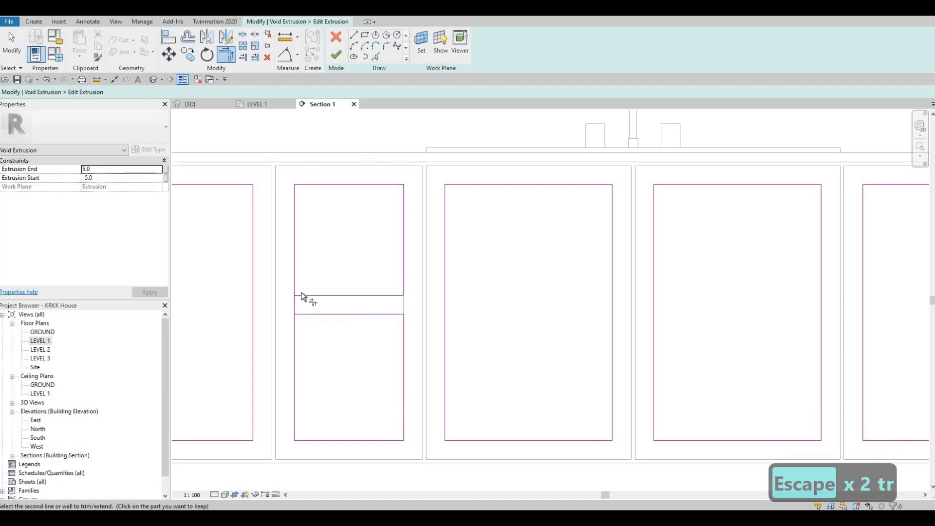
{"action": "left_click", "coordinate": [295, 329]}
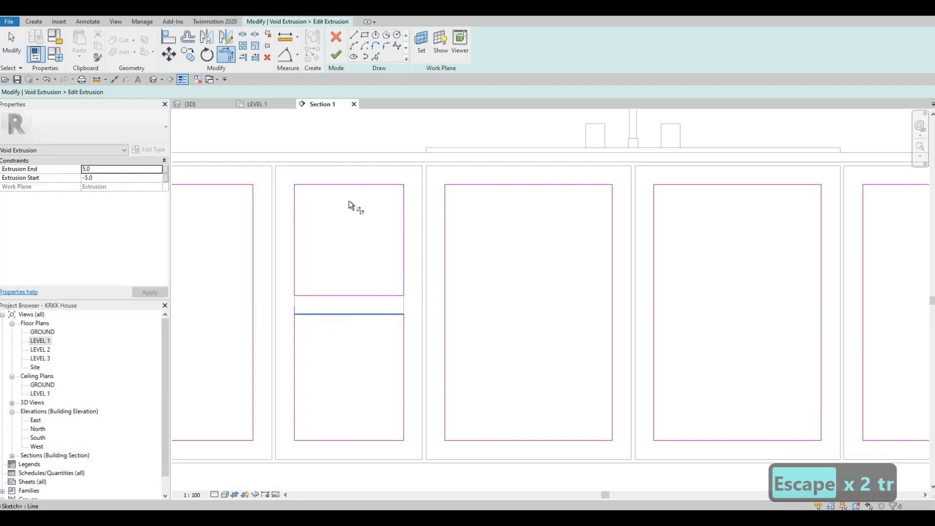
Finish the void extrusion sketch and complete the in-place cabinet model
{"action": "left_click", "coordinate": [337, 57]}
{"action": "scroll", "coordinate": [463, 283], "scroll_direction": "down", "scroll_amount": 2}
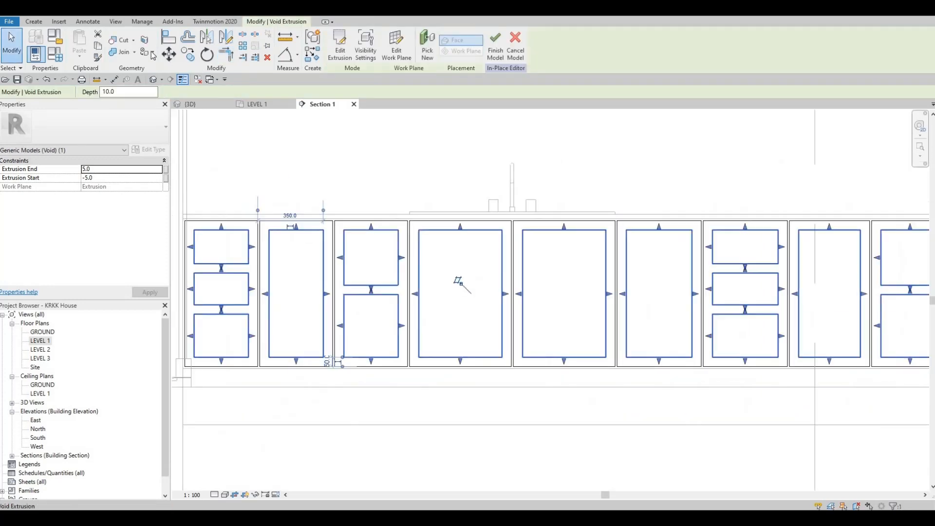
{"action": "left_click", "coordinate": [367, 139]}
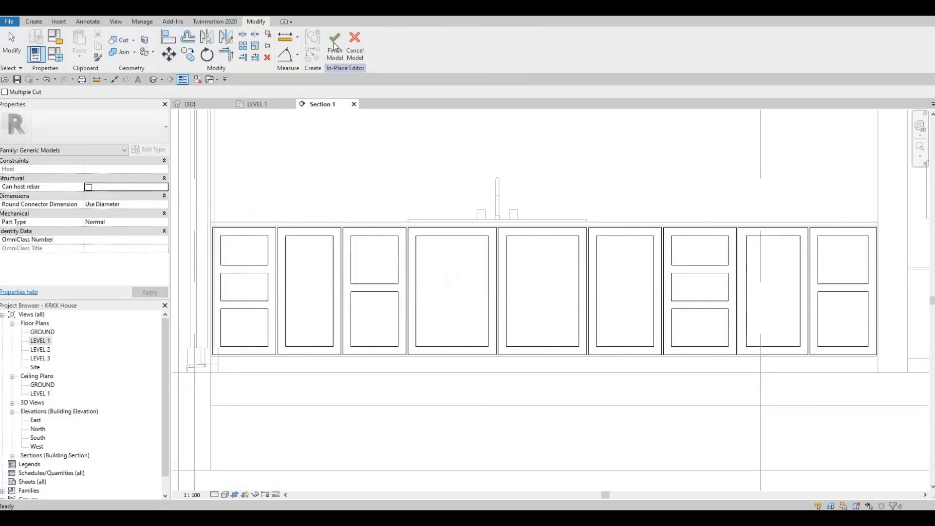
{"action": "left_click", "coordinate": [335, 44]}
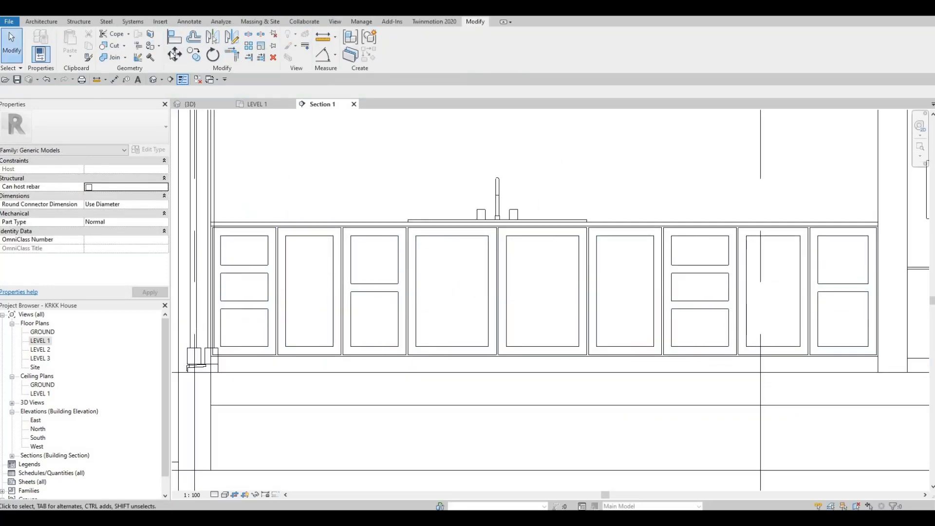
Inspect the recessed cabinet fronts in 3D, look up HANDLE.rfa in the Google Drive folder All Extra Families, and return to Revit
{"action": "left_click", "coordinate": [154, 80]}
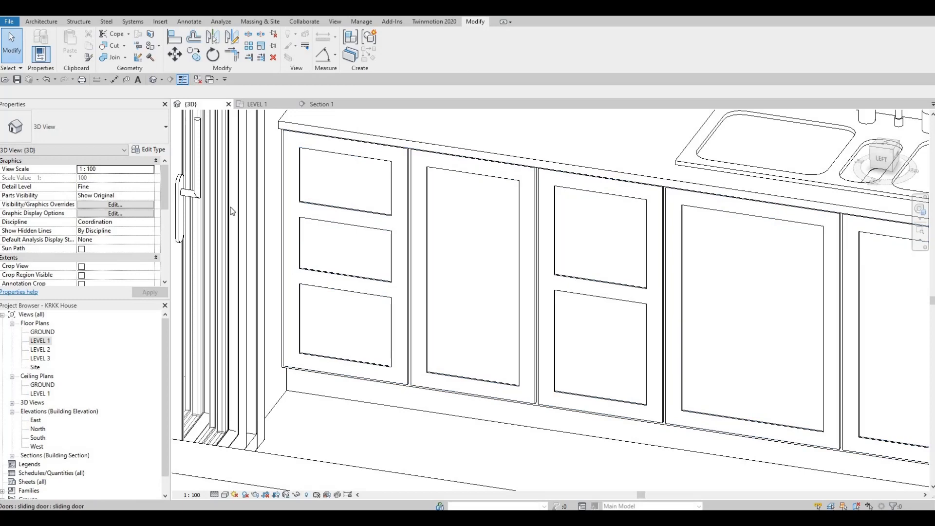
{"action": "left_click_drag", "start_coordinate": [1, 183], "coordinate": [448, 17]}
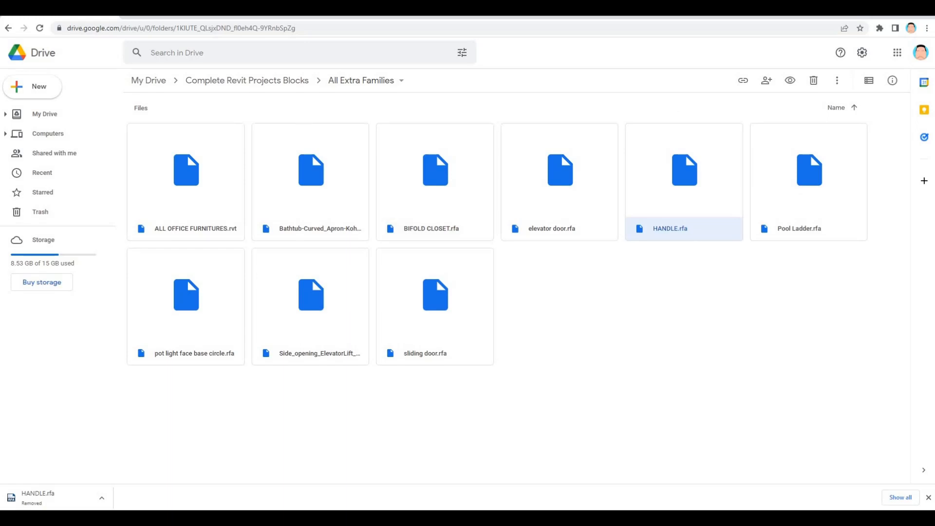
{"action": "key", "text": "super+Down"}
{"action": "key", "text": "super+Down"}
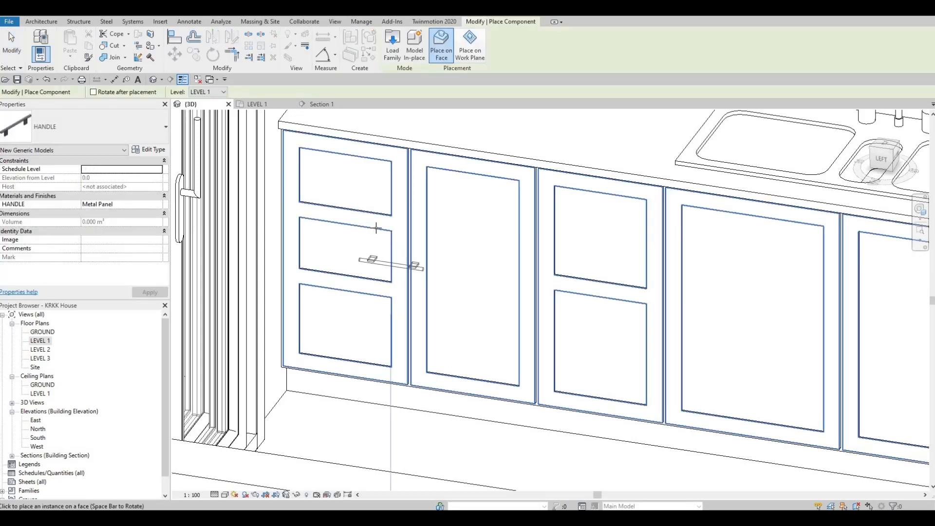
In Section 1, place a horizontal HANDLE on the face centred above each of the first lower panel's three drawer recesses
{"action": "left_click", "coordinate": [322, 105]}
{"action": "scroll", "coordinate": [233, 226], "scroll_direction": "up", "scroll_amount": 5}
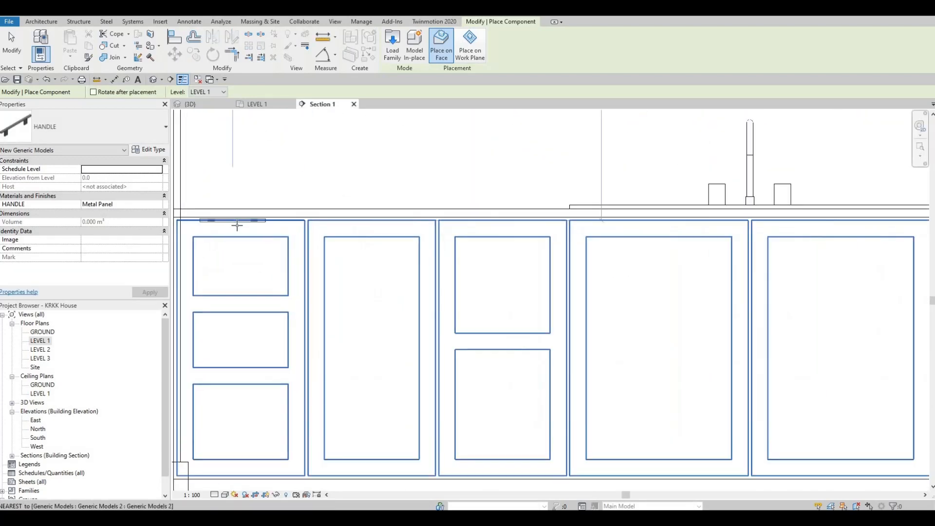
{"action": "scroll", "coordinate": [341, 206], "scroll_direction": "up", "scroll_amount": 3}
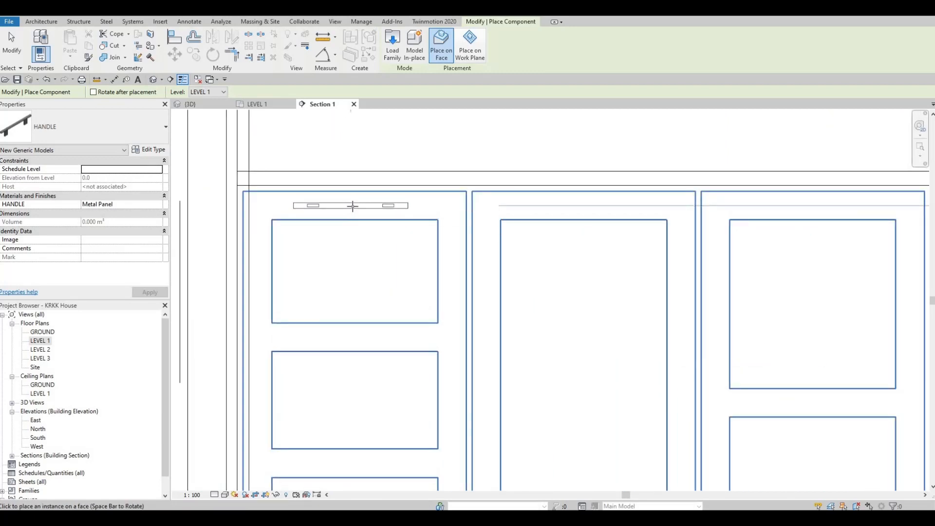
{"action": "left_click", "coordinate": [353, 233]}
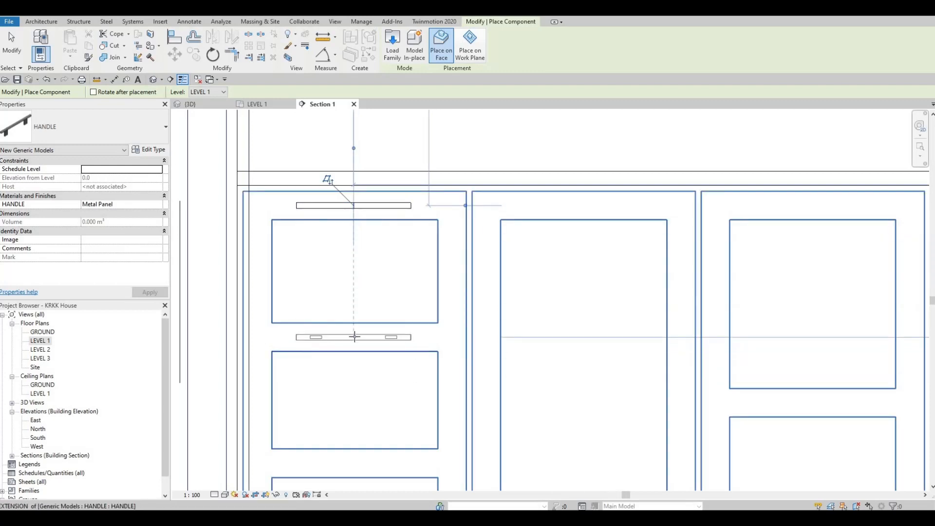
{"action": "left_click", "coordinate": [367, 351]}
{"action": "scroll", "coordinate": [369, 341], "scroll_direction": "down", "scroll_amount": 5}
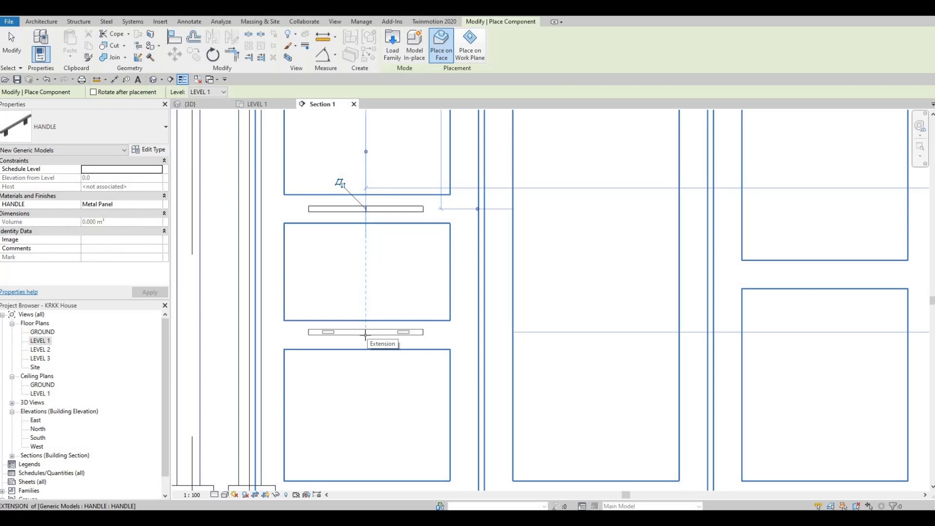
{"action": "scroll", "coordinate": [387, 316], "scroll_direction": "down", "scroll_amount": 6}
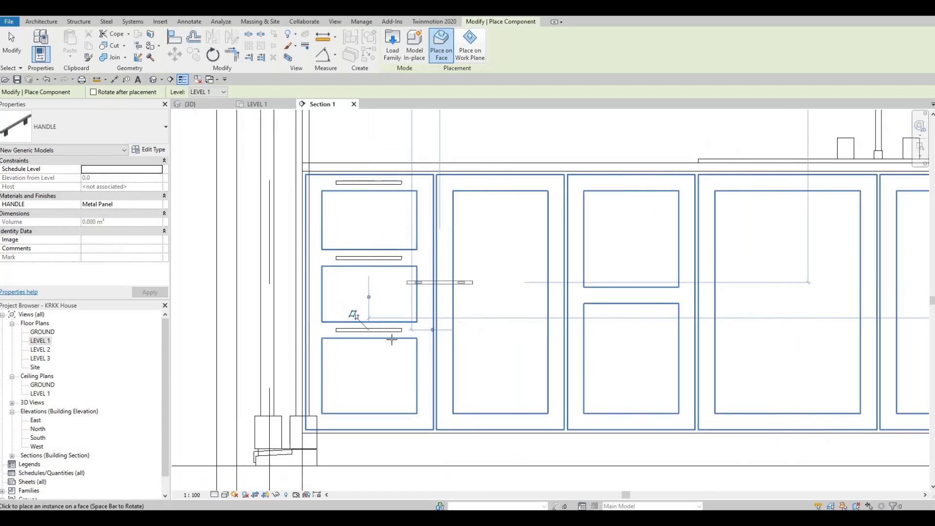
Place a HANDLE rotated to vertical on the first upper cabinet door, near the lower end of its right stile
{"action": "scroll", "coordinate": [377, 224], "scroll_direction": "up", "scroll_amount": 6}
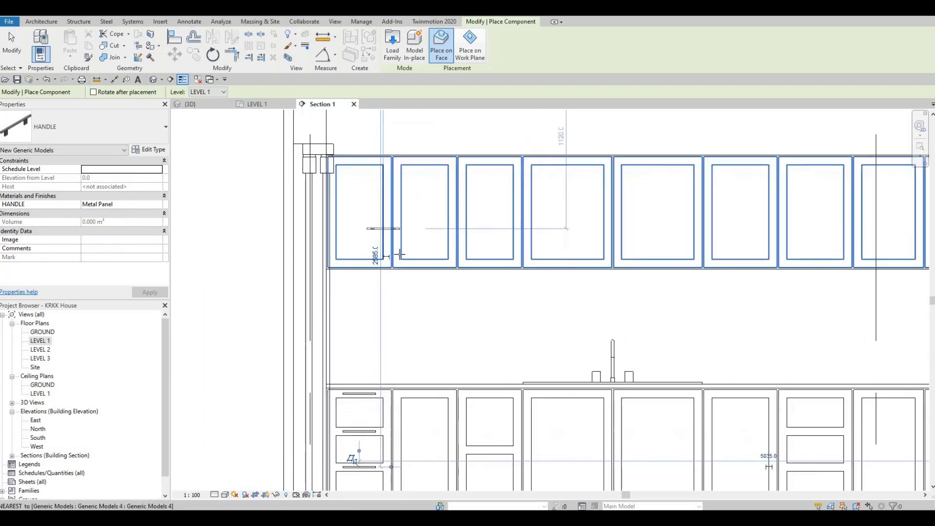
{"action": "scroll", "coordinate": [389, 277], "scroll_direction": "up", "scroll_amount": 2}
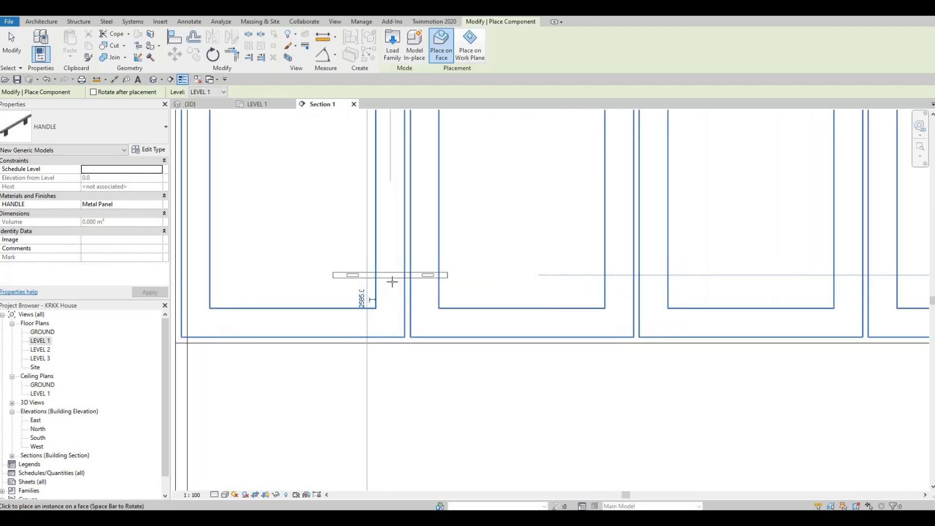
{"action": "key", "text": "space"}
{"action": "left_click", "coordinate": [419, 265]}
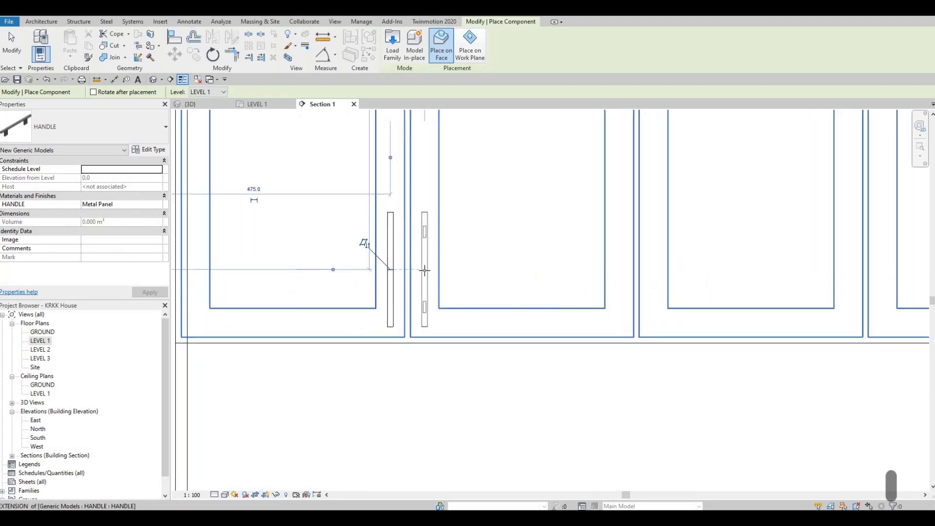
{"action": "scroll", "coordinate": [441, 316], "scroll_direction": "down", "scroll_amount": 3}
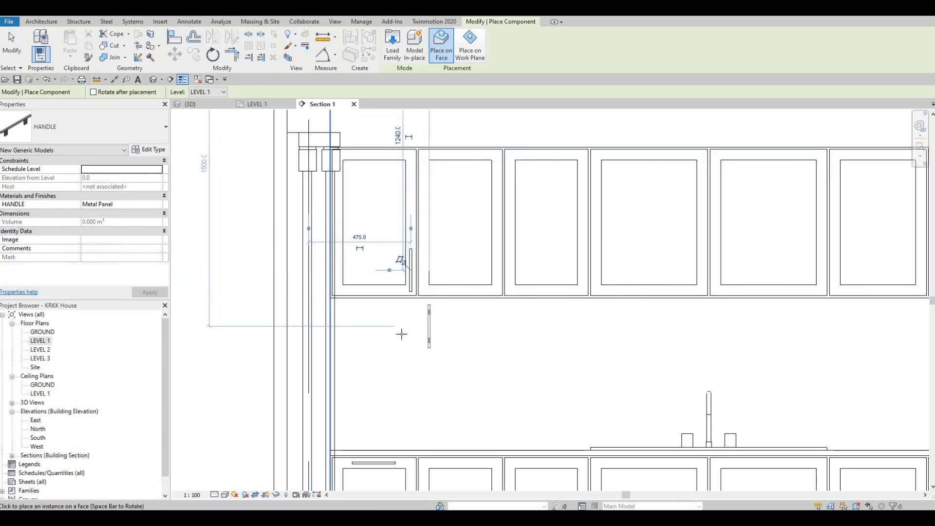
{"action": "scroll", "coordinate": [422, 340], "scroll_direction": "down", "scroll_amount": 2}
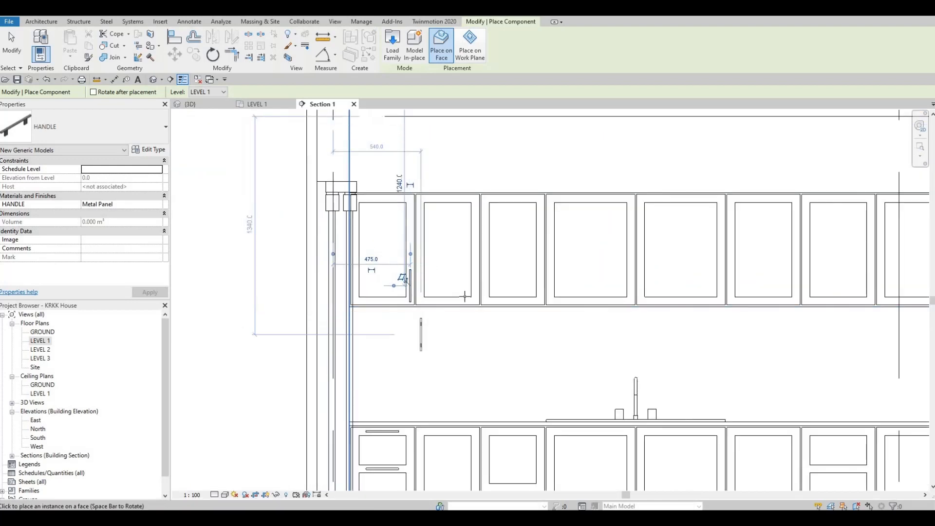
Place a vertical HANDLE near the upper end of the second lower panel's right stile
{"action": "middle_click_drag", "start_coordinate": [465, 294], "coordinate": [484, 143]}
{"action": "scroll", "coordinate": [466, 295], "scroll_direction": "up", "scroll_amount": 4}
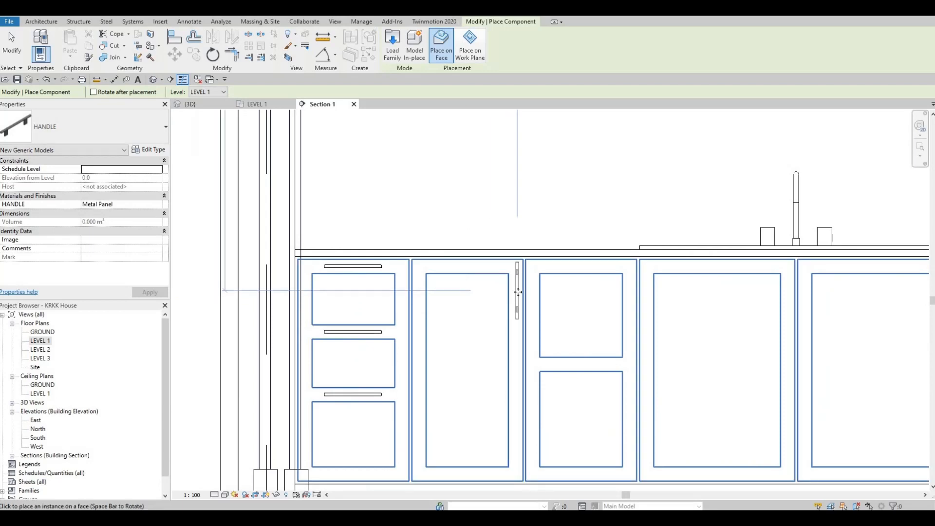
{"action": "scroll", "coordinate": [595, 268], "scroll_direction": "up", "scroll_amount": 2}
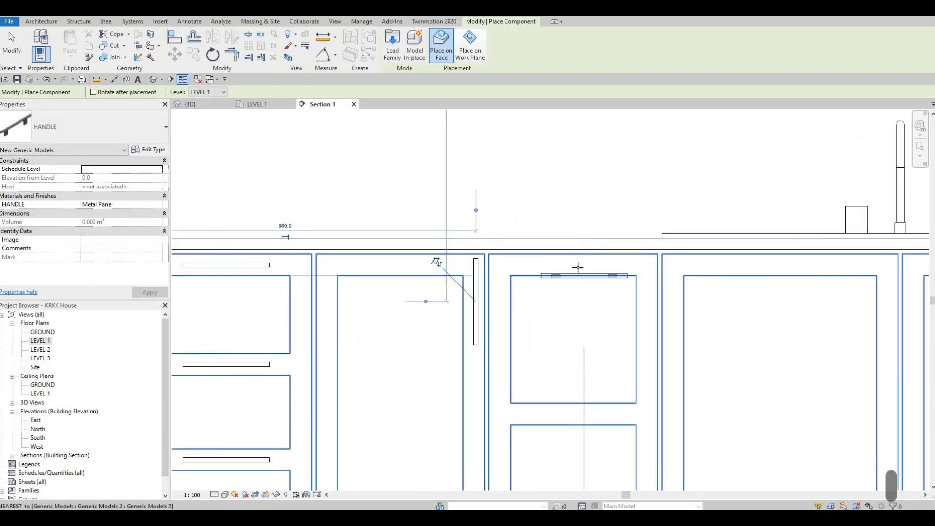
Place horizontal handles centred above the third lower panel's upper and lower drawer recesses
{"action": "left_click", "coordinate": [570, 386]}
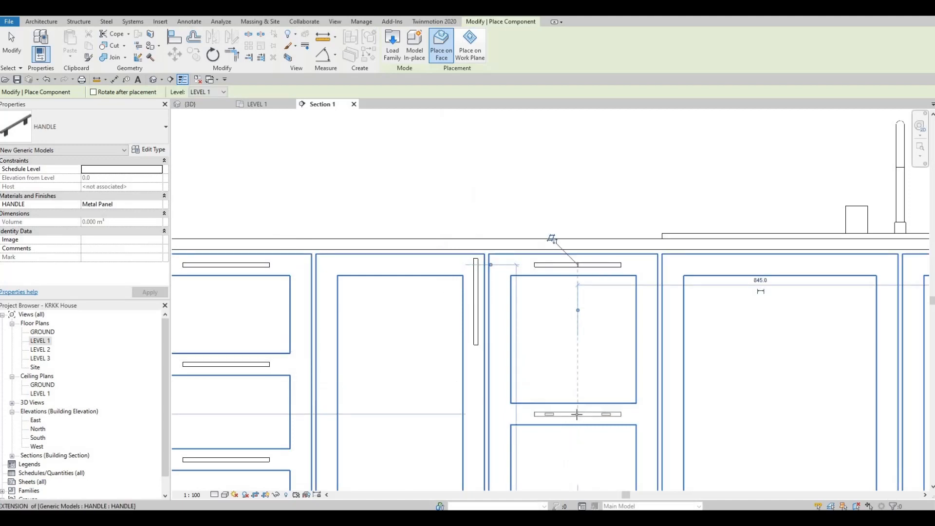
{"action": "scroll", "coordinate": [584, 365], "scroll_direction": "down", "scroll_amount": 3}
{"action": "scroll", "coordinate": [536, 341], "scroll_direction": "up", "scroll_amount": 3}
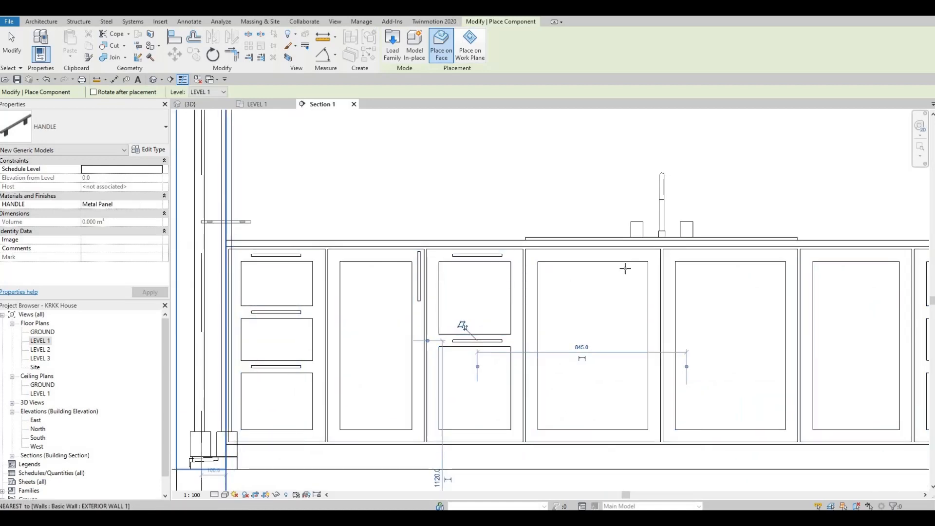
Place vertical handles at matching height on the adjoining stiles of the fourth and fifth lower panels, near their upper ends
{"action": "scroll", "coordinate": [643, 265], "scroll_direction": "up", "scroll_amount": 2}
{"action": "scroll", "coordinate": [655, 279], "scroll_direction": "up", "scroll_amount": 1}
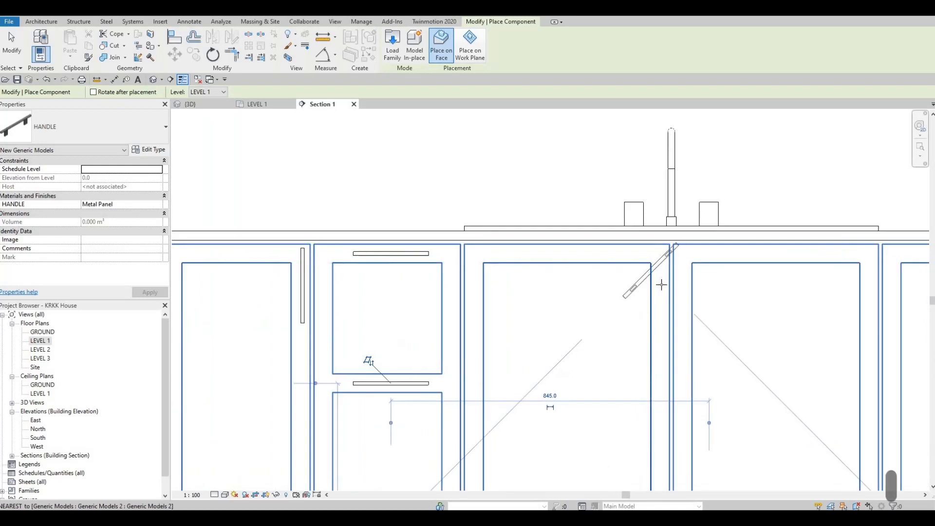
{"action": "key", "text": "space"}
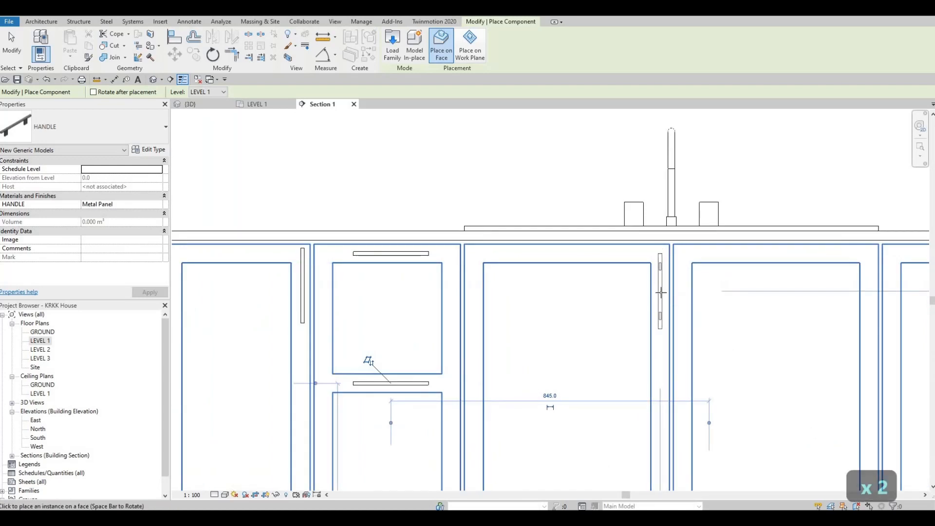
{"action": "left_click", "coordinate": [661, 292]}
{"action": "left_click", "coordinate": [684, 291]}
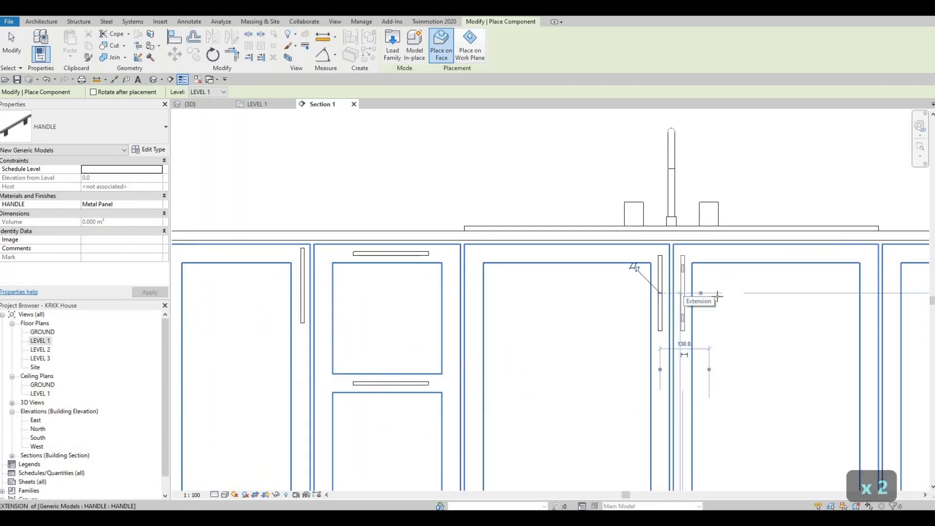
{"action": "middle_click_drag", "start_coordinate": [499, 309], "coordinate": [413, 288]}
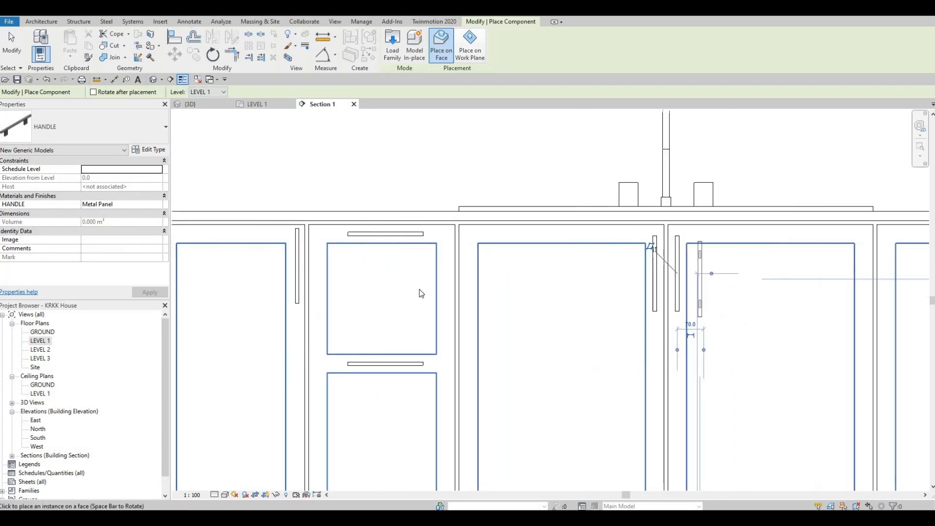
Align the top end of the second lower panel's vertical handle with the top of the fourth panel's handle
{"action": "key", "text": "Escape"}
{"action": "key", "text": "Escape"}
{"action": "key", "text": "a"}
{"action": "key", "text": "l"}
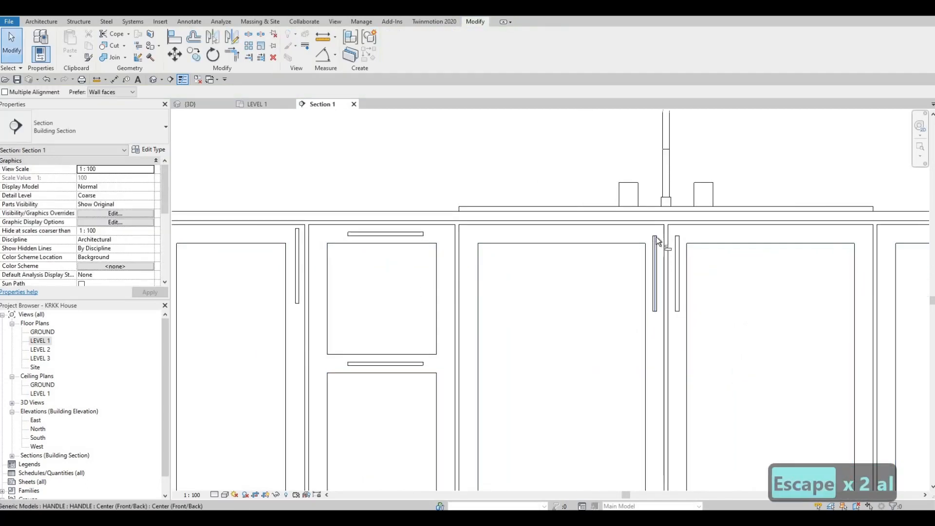
{"action": "key", "text": "Tab"}
{"action": "left_click", "coordinate": [654, 236]}
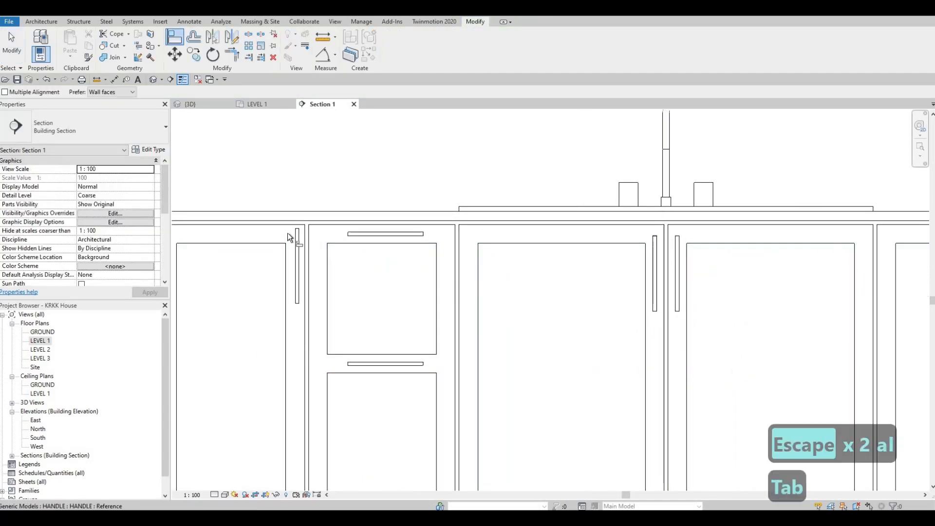
{"action": "left_click", "coordinate": [434, 271]}
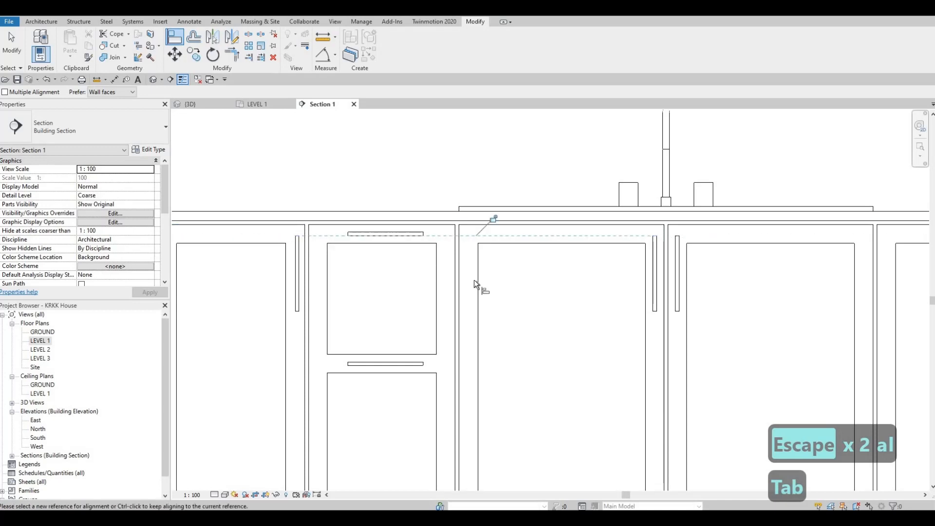
{"action": "scroll", "coordinate": [475, 280], "scroll_direction": "down", "scroll_amount": 3}
{"action": "middle_click_drag", "start_coordinate": [290, 263], "coordinate": [249, 246]}
{"action": "key", "text": "Escape"}
{"action": "key", "text": "Escape"}
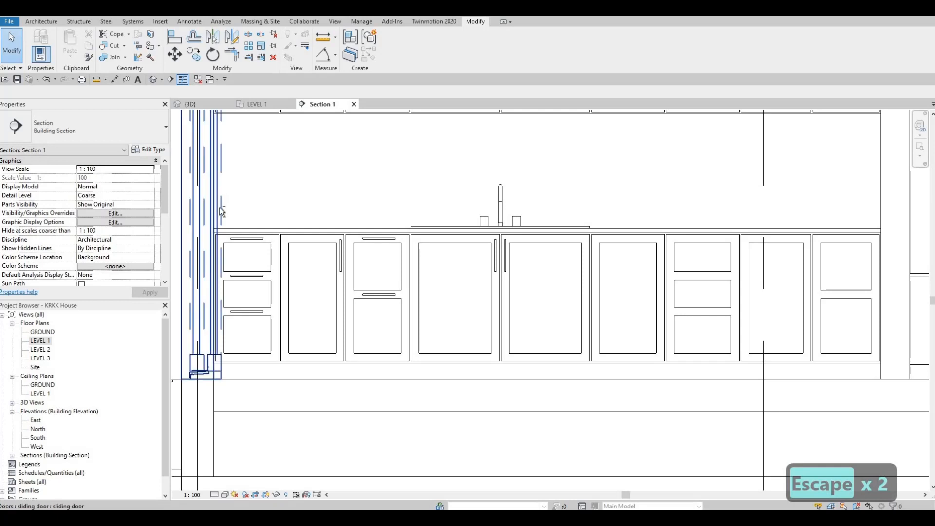
Copy the first lower panel's three drawer handles horizontally onto the seventh lower panel, centred above its three drawer recesses
{"action": "left_click_drag", "start_coordinate": [217, 207], "coordinate": [253, 283]}
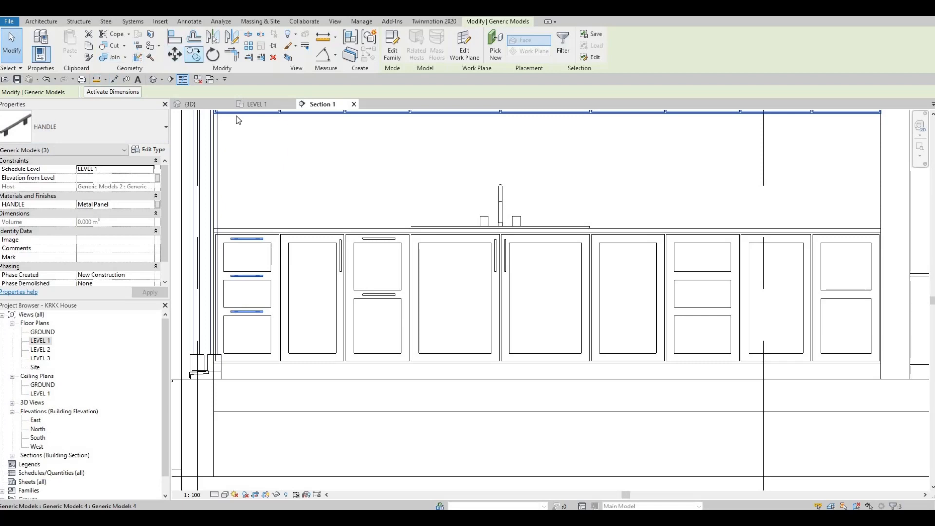
{"action": "key", "text": "c"}
{"action": "key", "text": "o"}
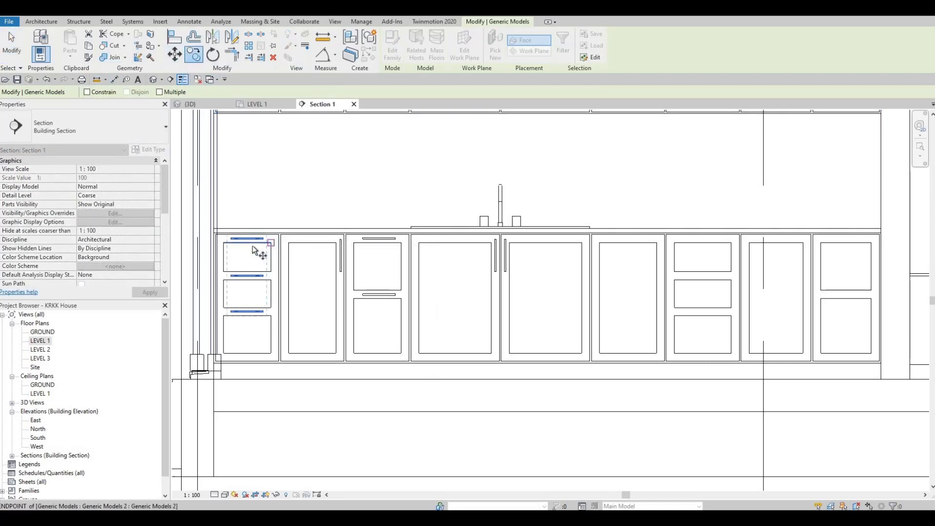
{"action": "left_click", "coordinate": [250, 243]}
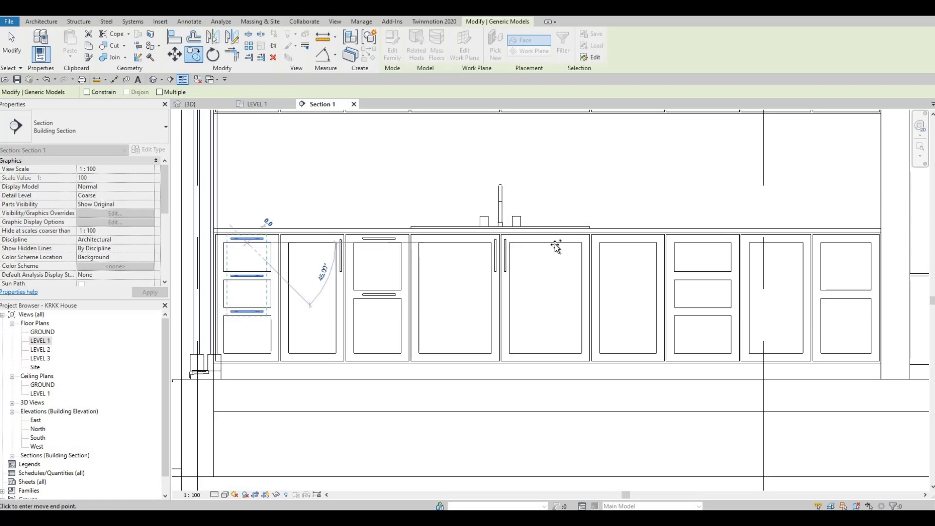
{"action": "left_click", "coordinate": [704, 243]}
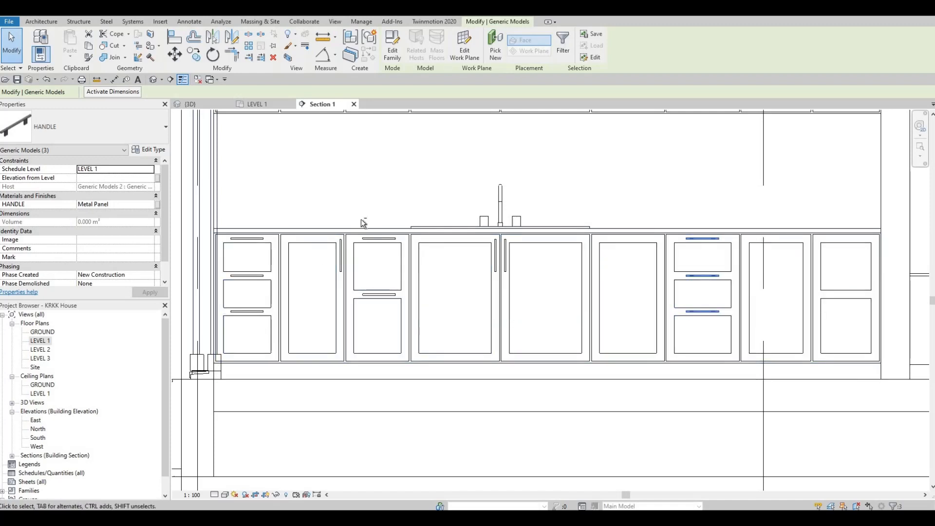
Copy the third lower panel's two drawer handles horizontally onto the ninth lower panel, roughly centred above its two recesses
{"action": "left_click_drag", "start_coordinate": [350, 207], "coordinate": [409, 316]}
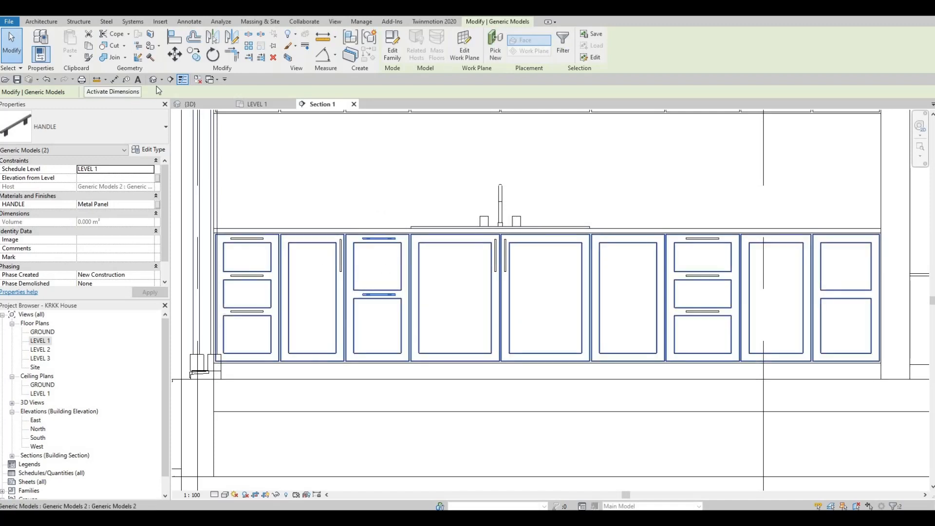
{"action": "key", "text": "c"}
{"action": "key", "text": "o"}
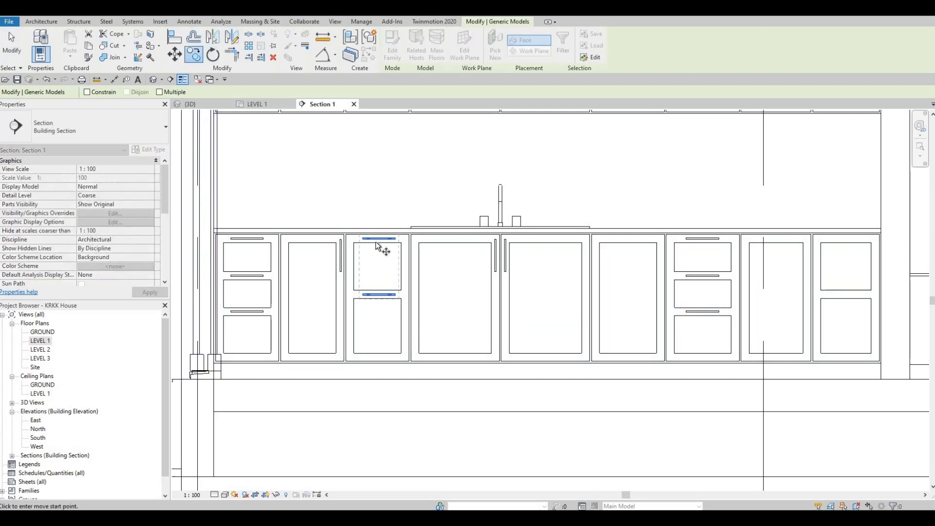
{"action": "left_click", "coordinate": [375, 242]}
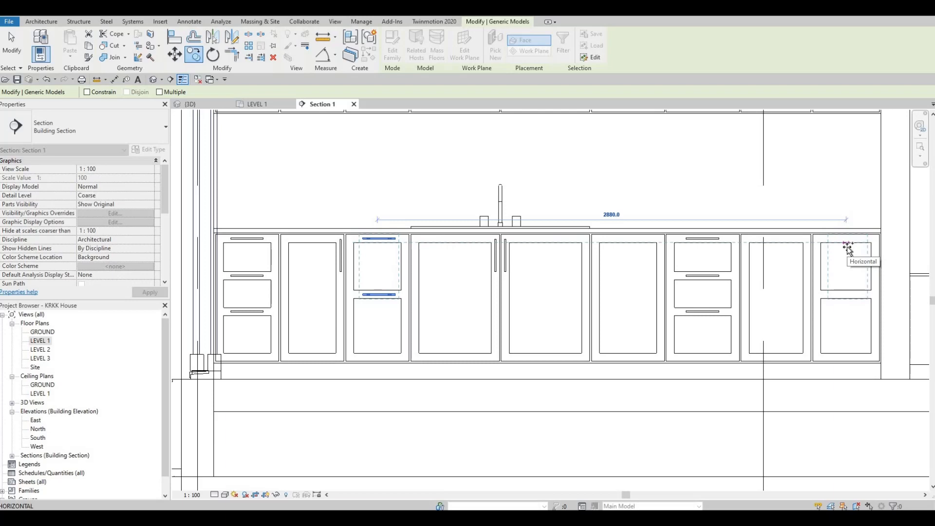
{"action": "key", "text": "Tab"}
{"action": "key", "text": "Tab"}
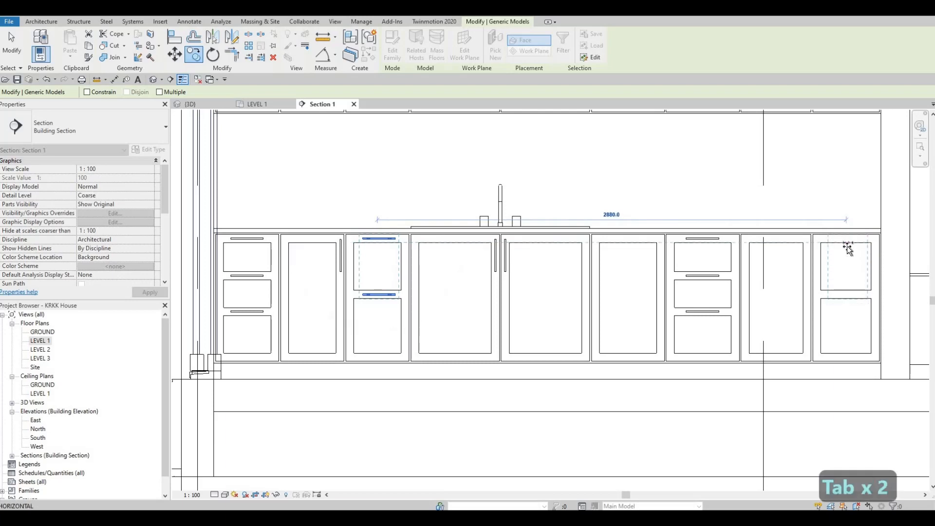
{"action": "left_click", "coordinate": [807, 278]}
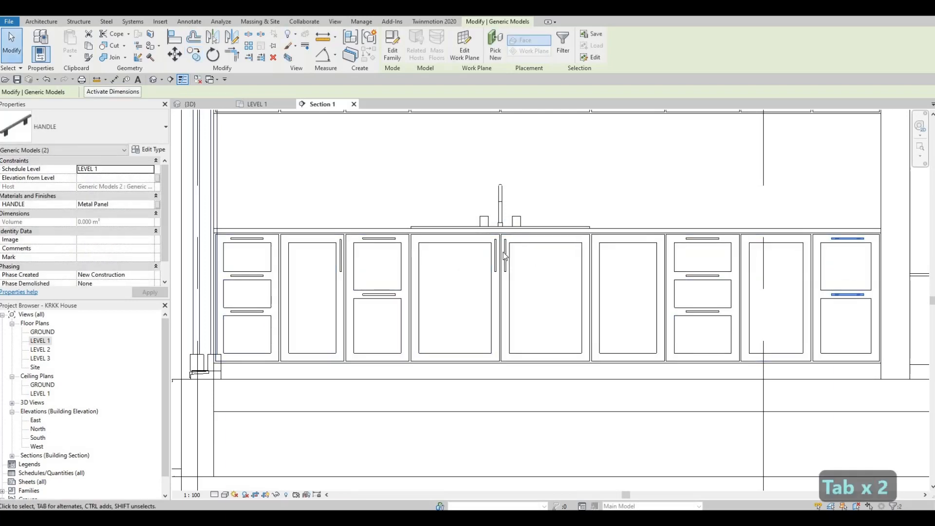
{"action": "key", "text": "Escape"}
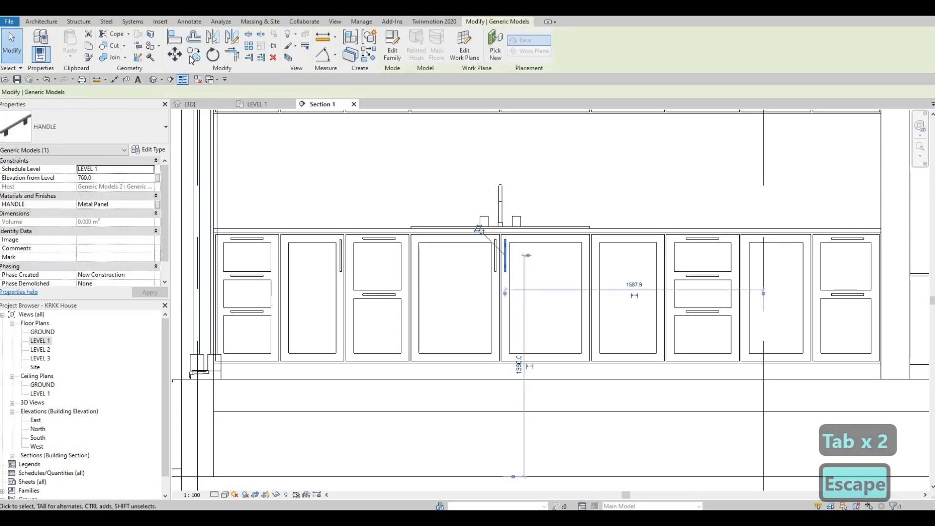
Copy the fifth lower panel's vertical handle horizontally onto the left stile of the sixth lower panel
{"action": "left_click", "coordinate": [191, 56]}
{"action": "scroll", "coordinate": [480, 230], "scroll_direction": "up", "scroll_amount": 2}
{"action": "scroll", "coordinate": [513, 270], "scroll_direction": "up", "scroll_amount": 2}
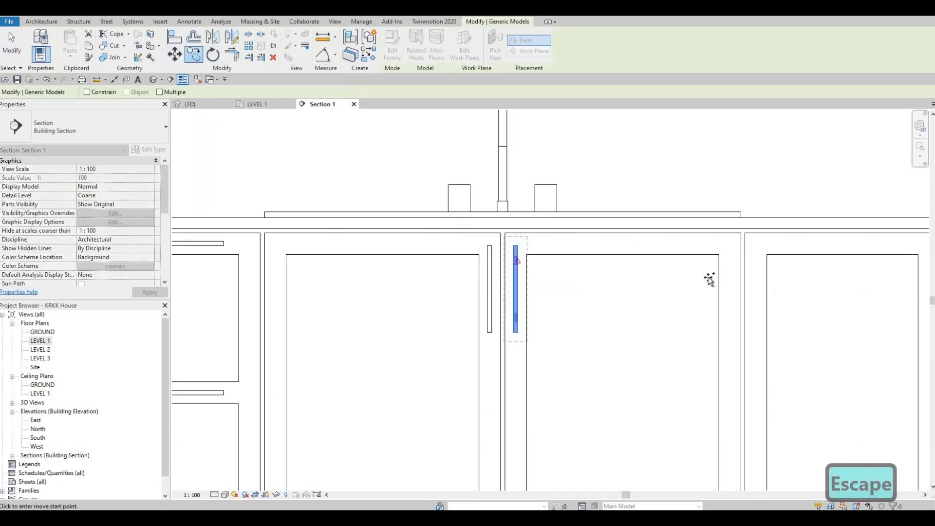
{"action": "left_click", "coordinate": [512, 273]}
{"action": "scroll", "coordinate": [628, 273], "scroll_direction": "up", "scroll_amount": 2}
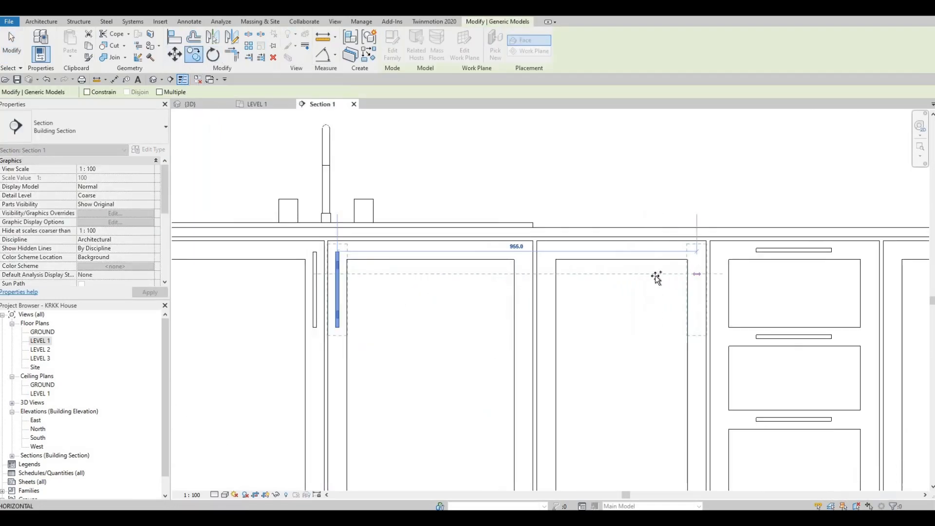
{"action": "scroll", "coordinate": [633, 274], "scroll_direction": "down", "scroll_amount": 2}
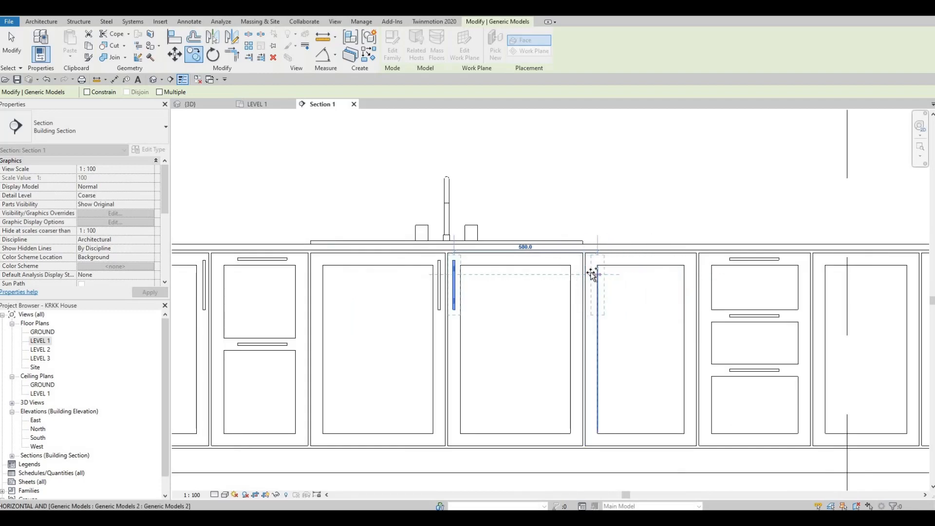
{"action": "left_click", "coordinate": [602, 274]}
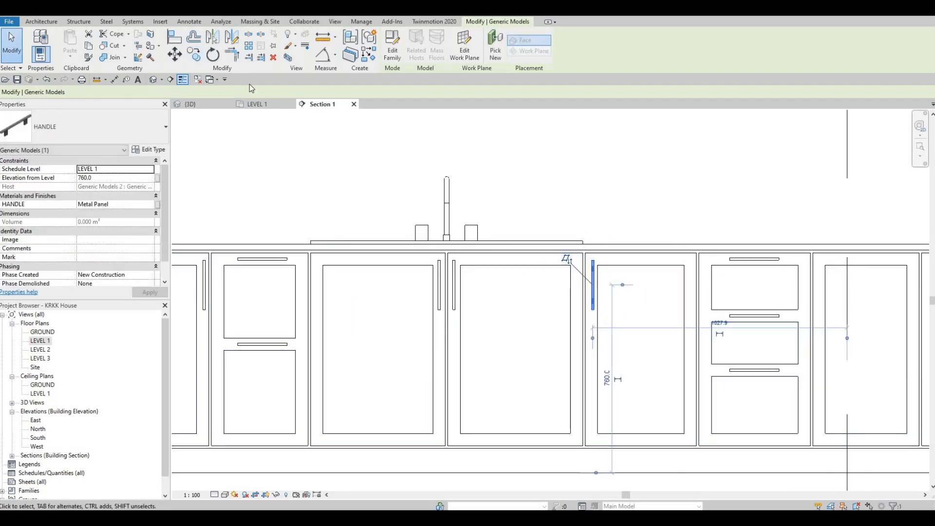
Copy the sixth lower panel's vertical handle about 1300 mm horizontally onto the right stile of the eighth lower panel
{"action": "left_click", "coordinate": [193, 54]}
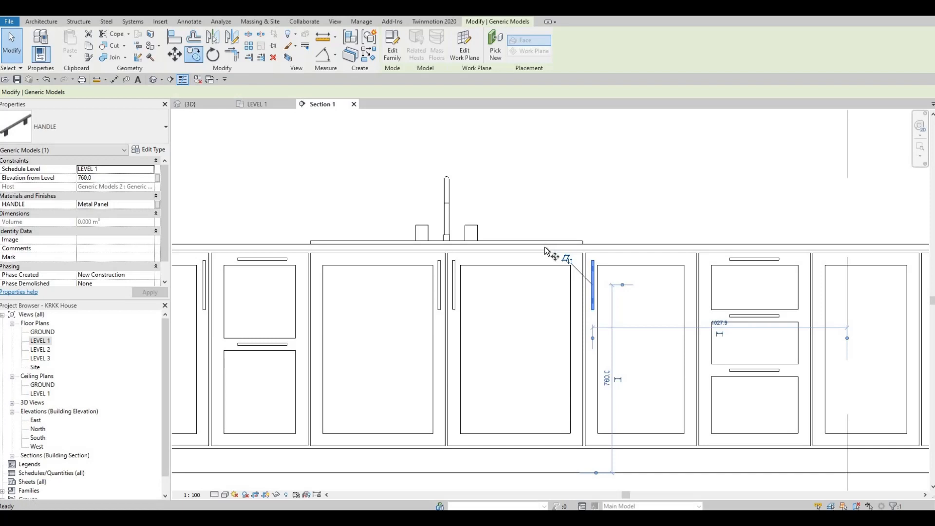
{"action": "left_click", "coordinate": [592, 275]}
{"action": "middle_click_drag", "start_coordinate": [669, 255], "coordinate": [455, 228]}
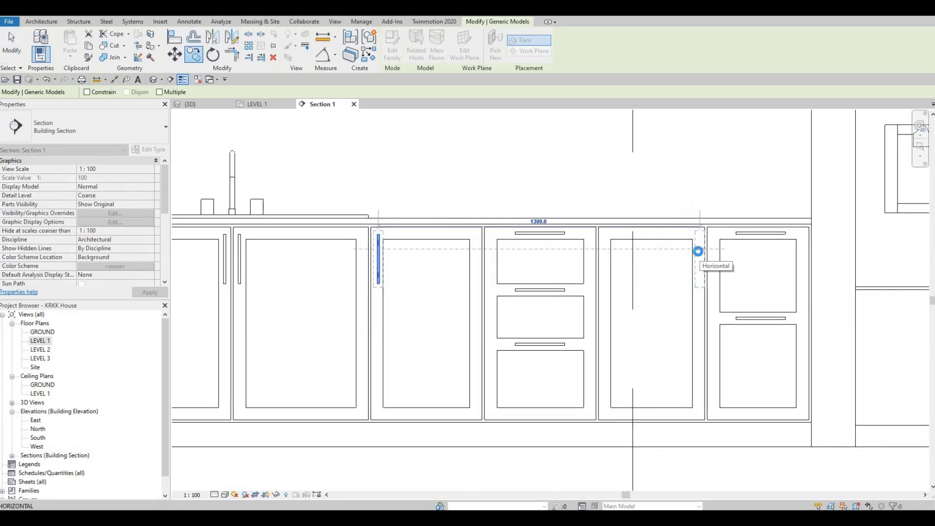
{"action": "left_click", "coordinate": [699, 253]}
{"action": "key", "text": "Escape"}
{"action": "scroll", "coordinate": [575, 261], "scroll_direction": "down", "scroll_amount": 4}
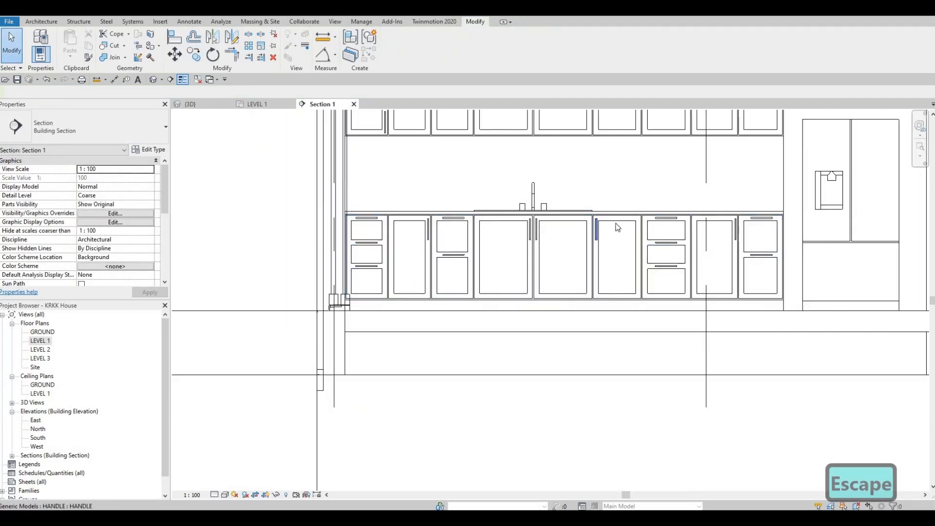
Nudge the third lower panel's two drawer handles two increments left to centre them over their recesses
{"action": "middle_click_drag", "start_coordinate": [565, 225], "coordinate": [560, 241]}
{"action": "middle_click_drag", "start_coordinate": [561, 195], "coordinate": [550, 233]}
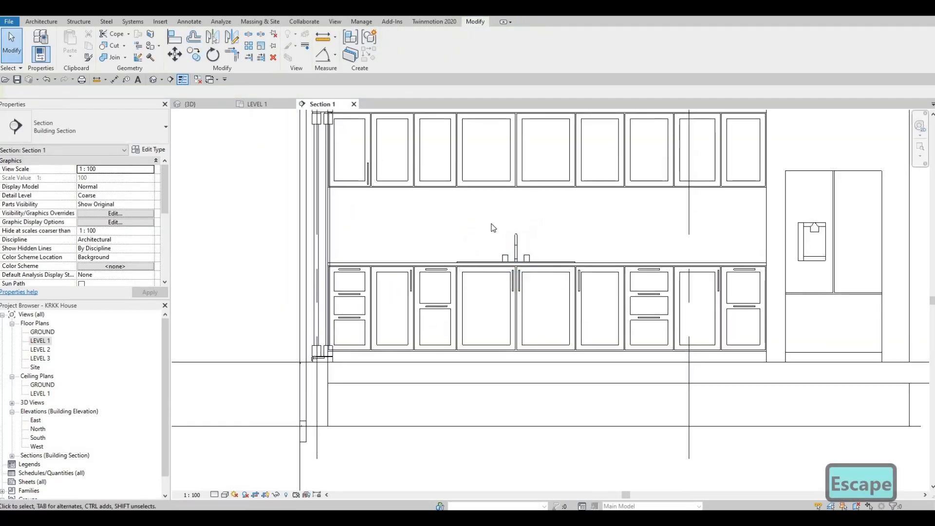
{"action": "middle_click_drag", "start_coordinate": [474, 180], "coordinate": [473, 199]}
{"action": "scroll", "coordinate": [417, 306], "scroll_direction": "up", "scroll_amount": 3}
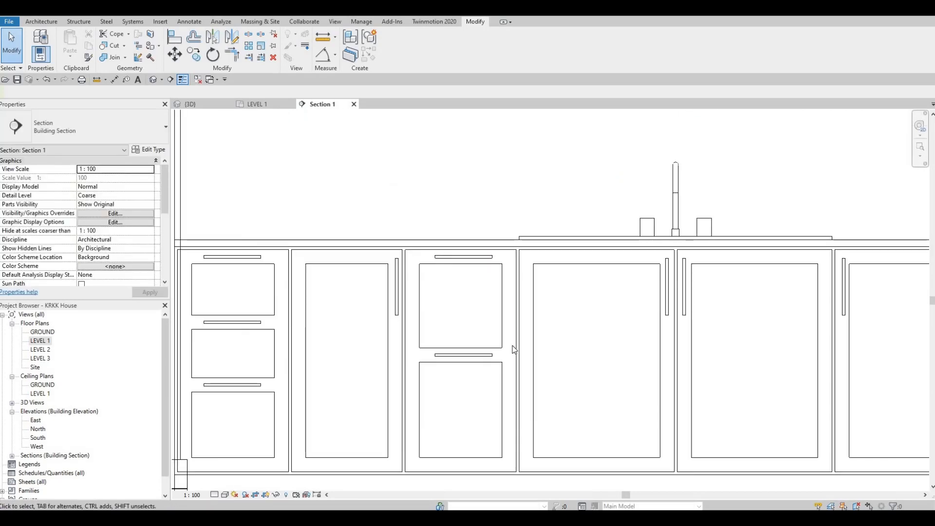
{"action": "left_click_drag", "start_coordinate": [409, 208], "coordinate": [506, 376]}
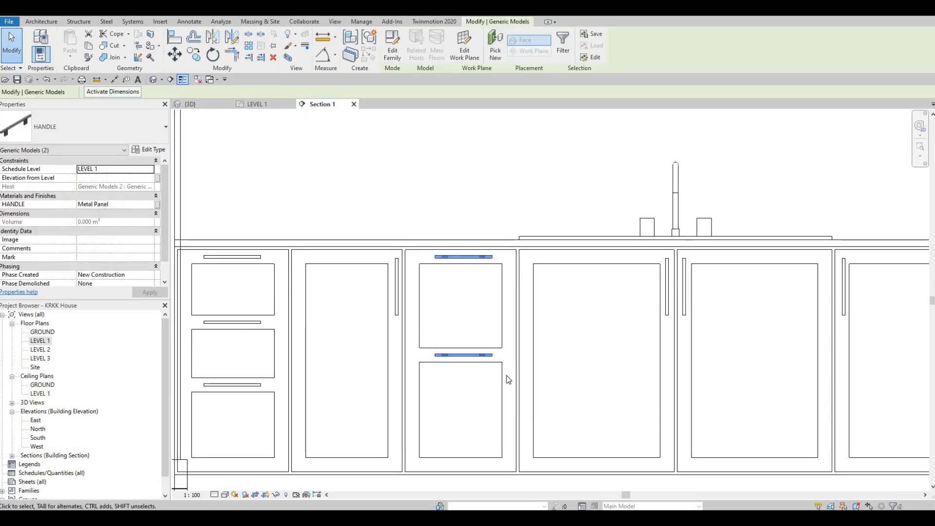
{"action": "key", "text": "Left"}
{"action": "key", "text": "Left"}
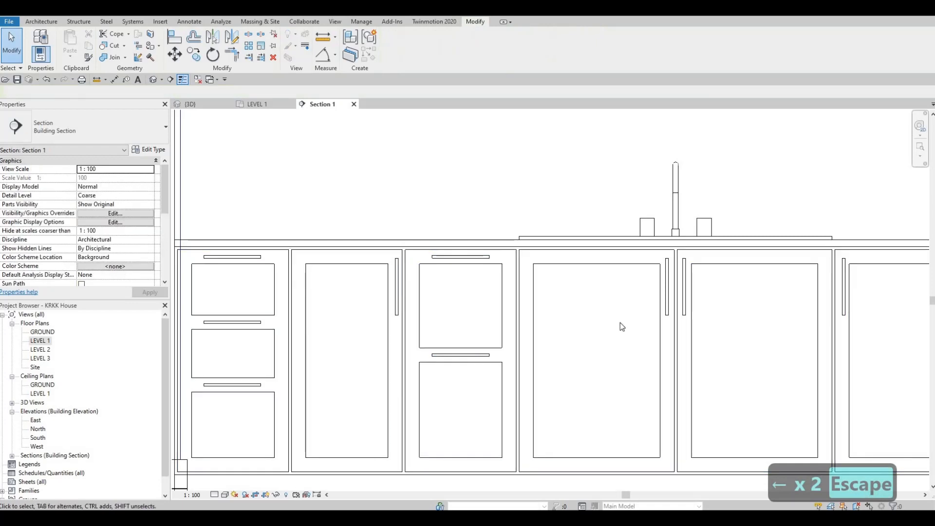
Nudge the ninth lower panel's two drawer handles slightly left to centre them over their recesses
{"action": "scroll", "coordinate": [620, 323], "scroll_direction": "down", "scroll_amount": 2}
{"action": "scroll", "coordinate": [610, 200], "scroll_direction": "up", "scroll_amount": 2}
{"action": "left_click_drag", "start_coordinate": [608, 198], "coordinate": [673, 339]}
{"action": "key", "text": "Left"}
{"action": "key", "text": "Left"}
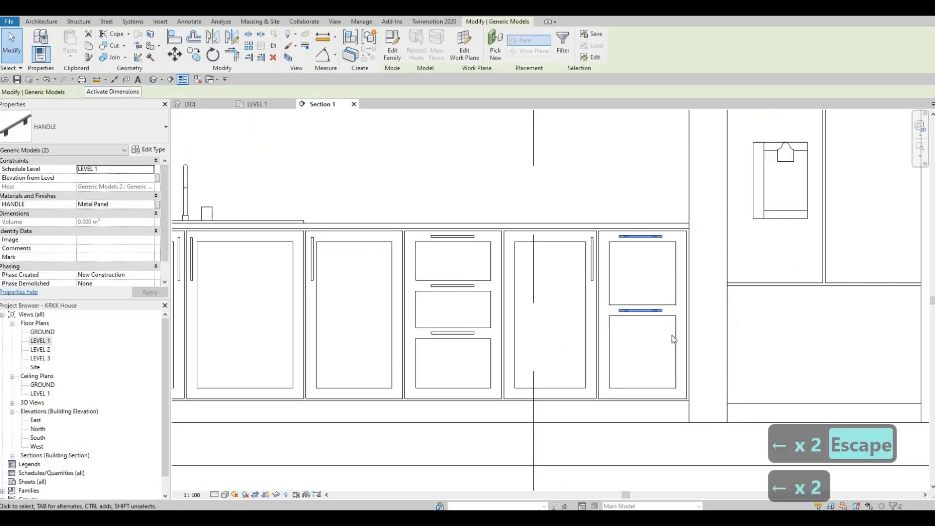
{"action": "key", "text": "Right"}
{"action": "key", "text": "Escape"}
{"action": "key", "text": "Escape"}
{"action": "scroll", "coordinate": [468, 204], "scroll_direction": "down", "scroll_amount": 3}
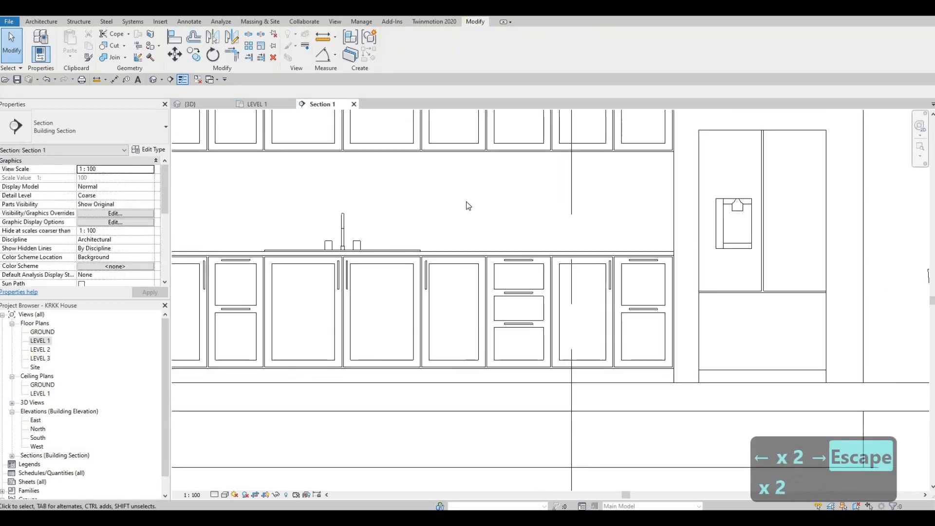
Copy the first upper panel's vertical handle about 1360 mm horizontally onto the right stile of the fourth upper panel
{"action": "scroll", "coordinate": [390, 235], "scroll_direction": "up", "scroll_amount": 3}
{"action": "scroll", "coordinate": [409, 262], "scroll_direction": "down", "scroll_amount": 4}
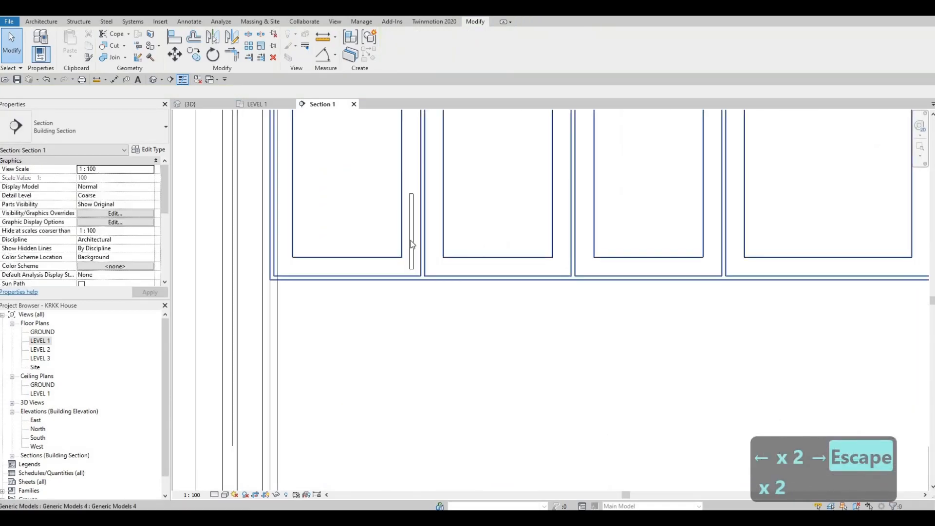
{"action": "middle_click_drag", "start_coordinate": [547, 248], "coordinate": [494, 223]}
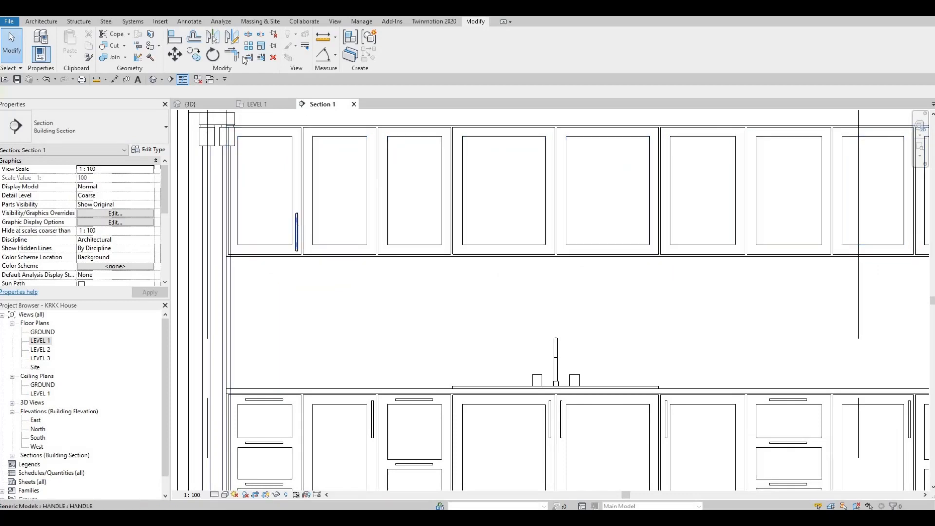
{"action": "left_click", "coordinate": [296, 229]}
{"action": "key", "text": "c"}
{"action": "key", "text": "o"}
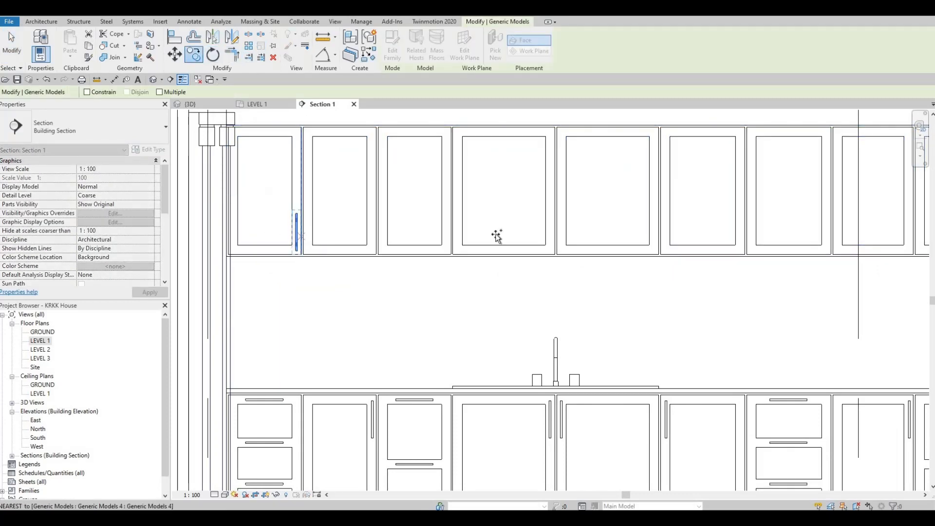
{"action": "left_click", "coordinate": [296, 233]}
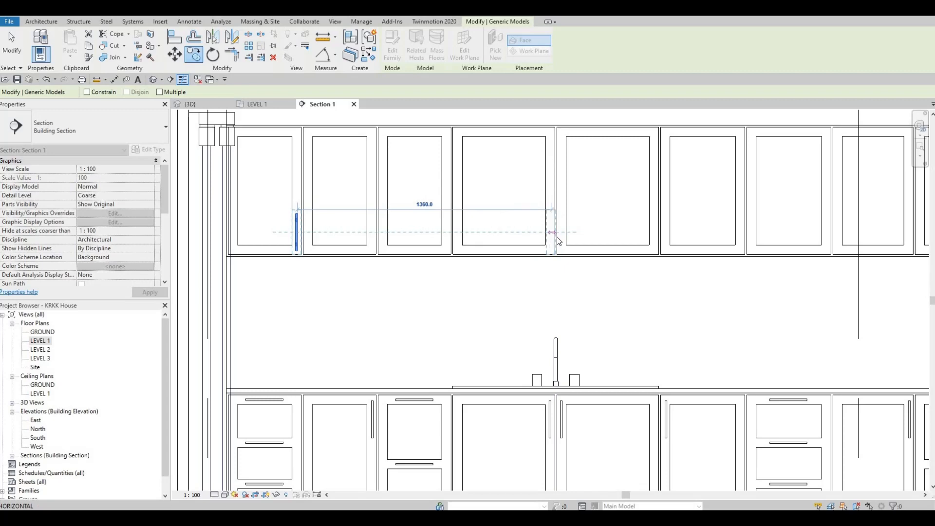
{"action": "left_click", "coordinate": [551, 236]}
Copy the fourth upper panel's handle onto the adjoining left stile of the fifth upper panel at the same height
{"action": "key", "text": "c"}
{"action": "key", "text": "o"}
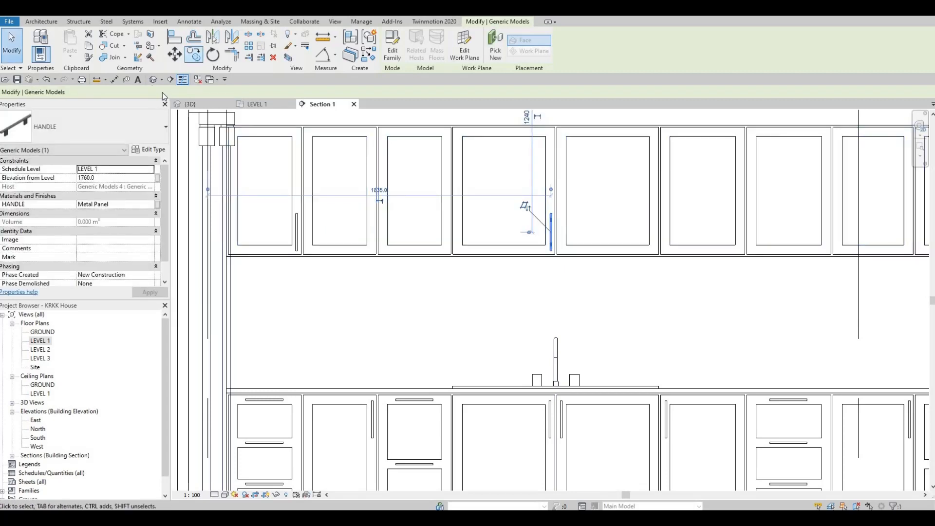
{"action": "scroll", "coordinate": [598, 306], "scroll_direction": "up", "scroll_amount": 4}
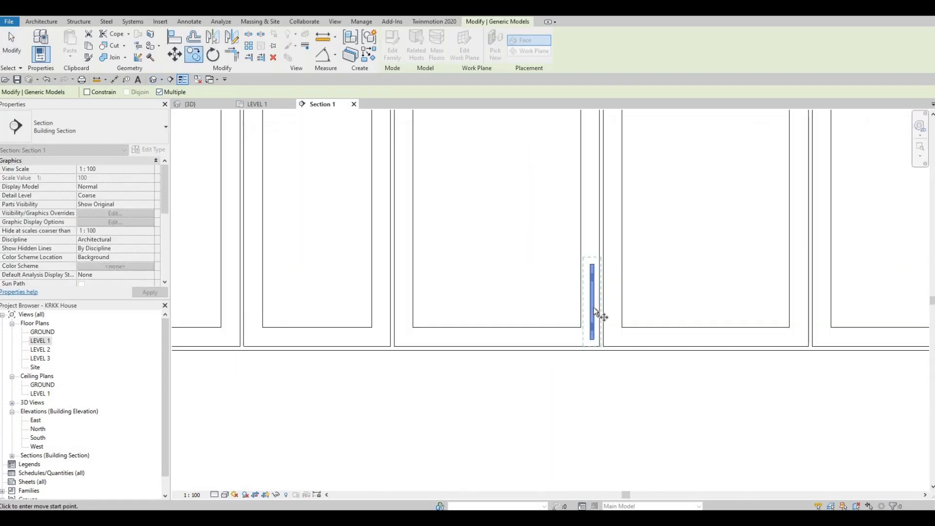
{"action": "left_click", "coordinate": [616, 307]}
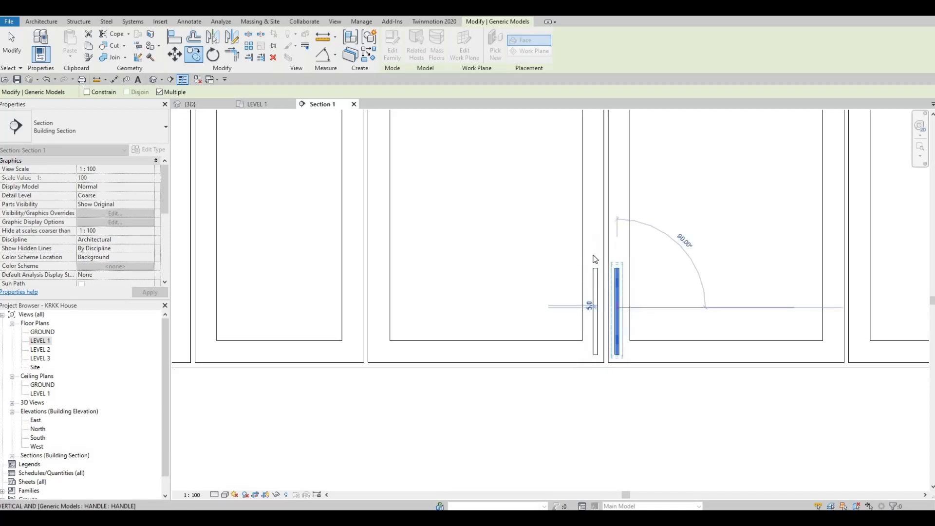
{"action": "scroll", "coordinate": [633, 305], "scroll_direction": "down", "scroll_amount": 2}
{"action": "key", "text": "Escape"}
{"action": "scroll", "coordinate": [638, 292], "scroll_direction": "down", "scroll_amount": 1}
{"action": "key", "text": "Escape"}
{"action": "scroll", "coordinate": [648, 275], "scroll_direction": "down", "scroll_amount": 3}
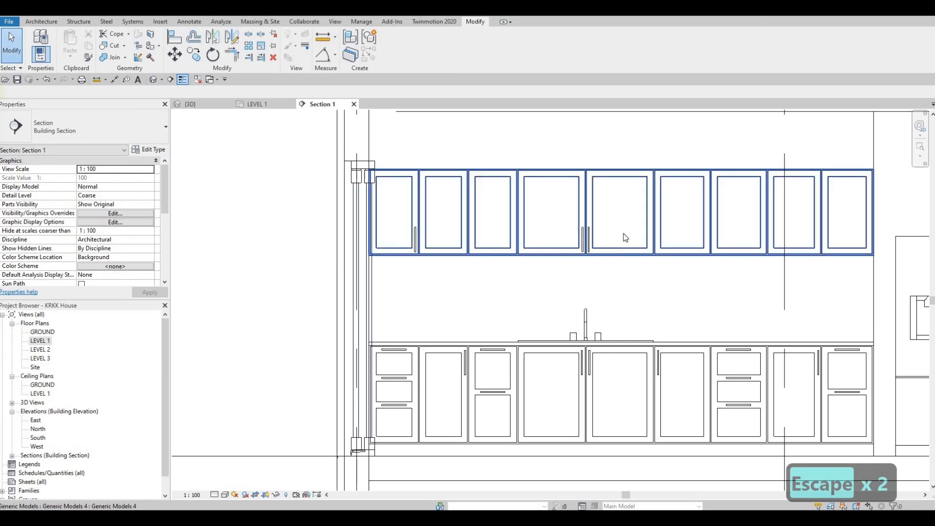
Copy the fourth and fifth upper panels' handle pair 955 mm left onto the joint between the second and third upper panels
{"action": "scroll", "coordinate": [625, 232], "scroll_direction": "up", "scroll_amount": 2}
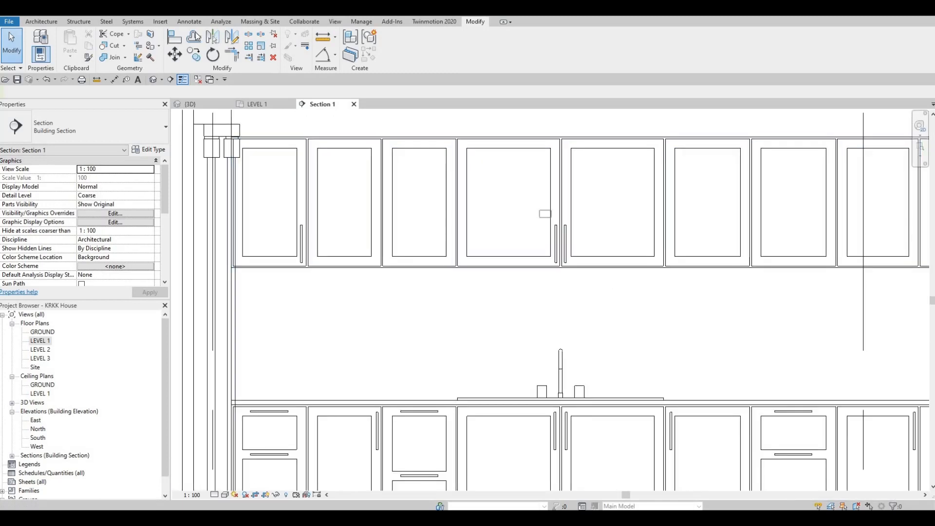
{"action": "left_click_drag", "start_coordinate": [610, 278], "coordinate": [537, 209]}
{"action": "key", "text": "m"}
{"action": "key", "text": "v"}
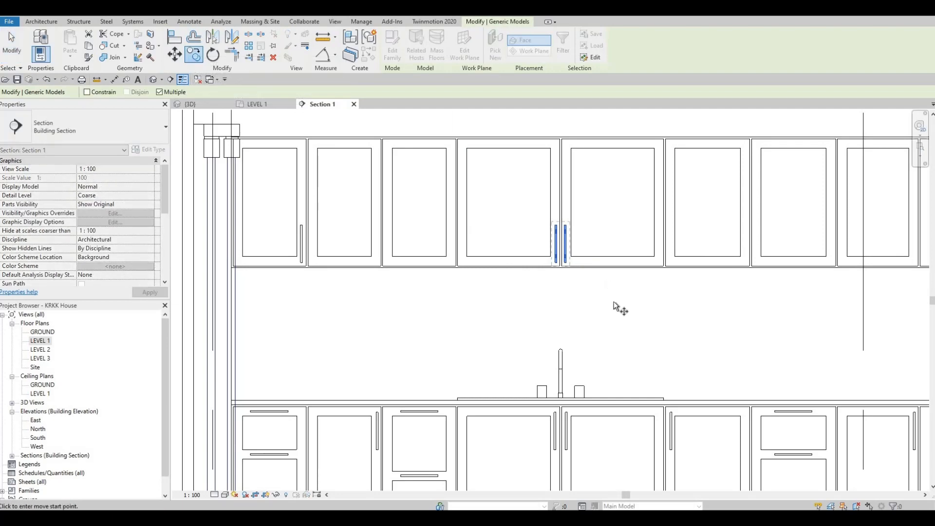
{"action": "scroll", "coordinate": [609, 254], "scroll_direction": "up", "scroll_amount": 3}
{"action": "left_click", "coordinate": [642, 310]}
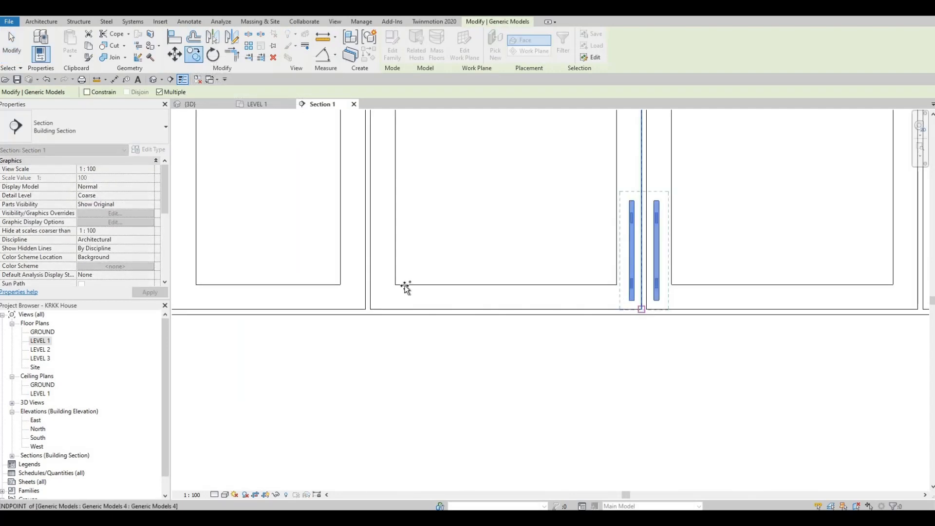
{"action": "middle_click_drag", "start_coordinate": [208, 308], "coordinate": [475, 274]}
{"action": "scroll", "coordinate": [476, 276], "scroll_direction": "down", "scroll_amount": 1}
{"action": "left_click", "coordinate": [466, 273]}
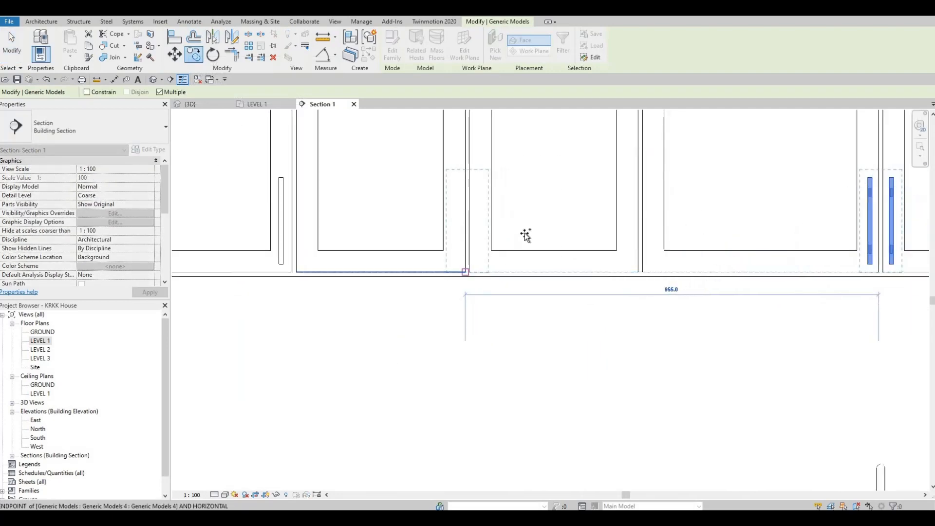
Copy the second and third upper panels' handle pair about 1970 mm right onto the joint between the sixth and seventh upper panels
{"action": "scroll", "coordinate": [527, 213], "scroll_direction": "down", "scroll_amount": 2}
{"action": "middle_click_drag", "start_coordinate": [526, 213], "coordinate": [529, 272]}
{"action": "scroll", "coordinate": [531, 271], "scroll_direction": "down", "scroll_amount": 1}
{"action": "scroll", "coordinate": [775, 290], "scroll_direction": "down", "scroll_amount": 2}
{"action": "middle_click_drag", "start_coordinate": [780, 294], "coordinate": [539, 271]}
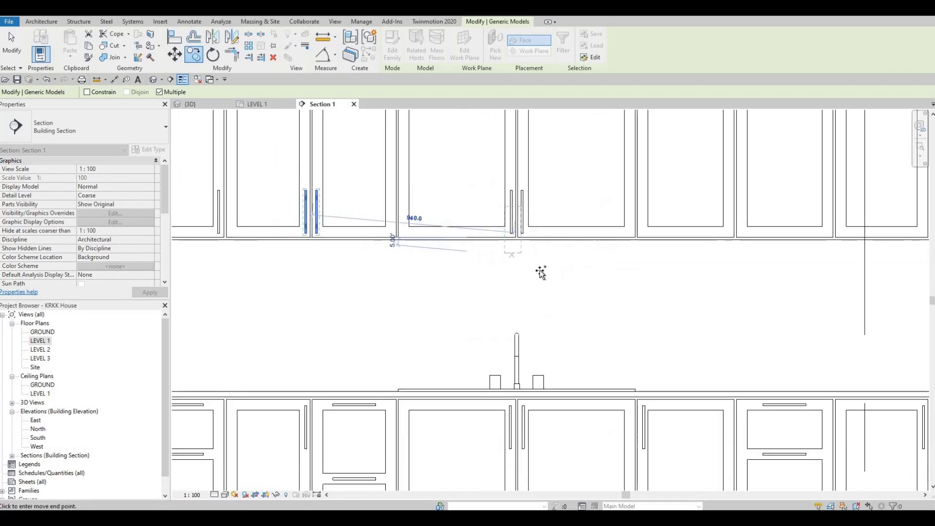
{"action": "middle_click_drag", "start_coordinate": [613, 253], "coordinate": [538, 271]}
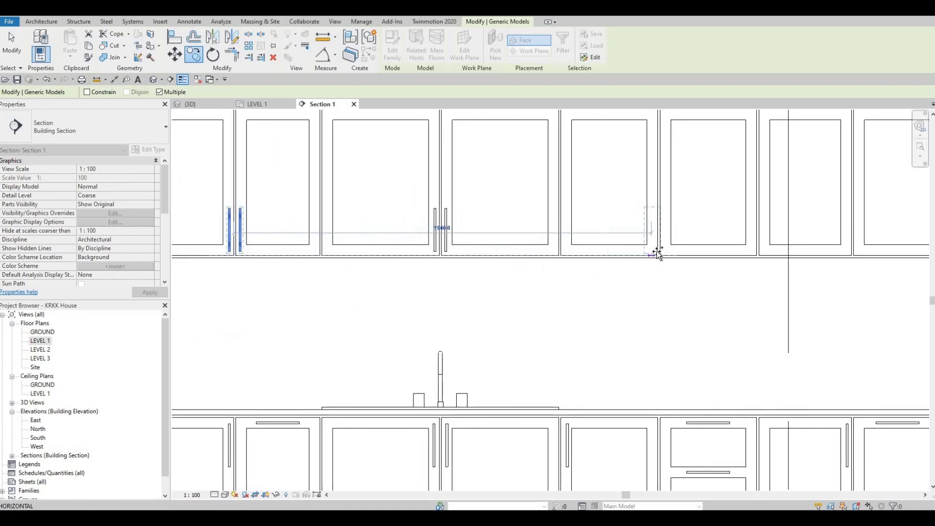
{"action": "scroll", "coordinate": [656, 250], "scroll_direction": "up", "scroll_amount": 2}
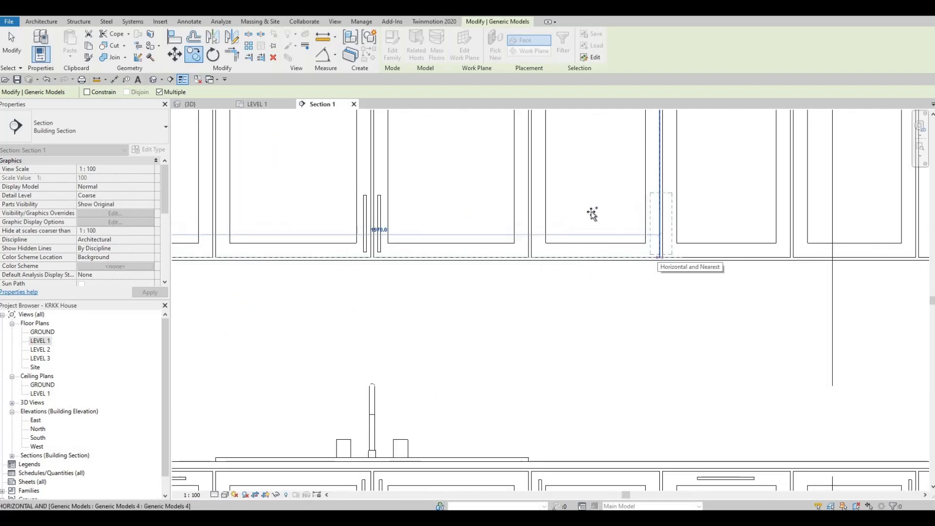
Copy the sixth and seventh upper panels' handle pair about 900 mm right onto the joint between the eighth and ninth upper panels
{"action": "scroll", "coordinate": [615, 245], "scroll_direction": "down", "scroll_amount": 2}
{"action": "scroll", "coordinate": [615, 245], "scroll_direction": "up", "scroll_amount": 1}
{"action": "middle_click_drag", "start_coordinate": [656, 237], "coordinate": [575, 244]}
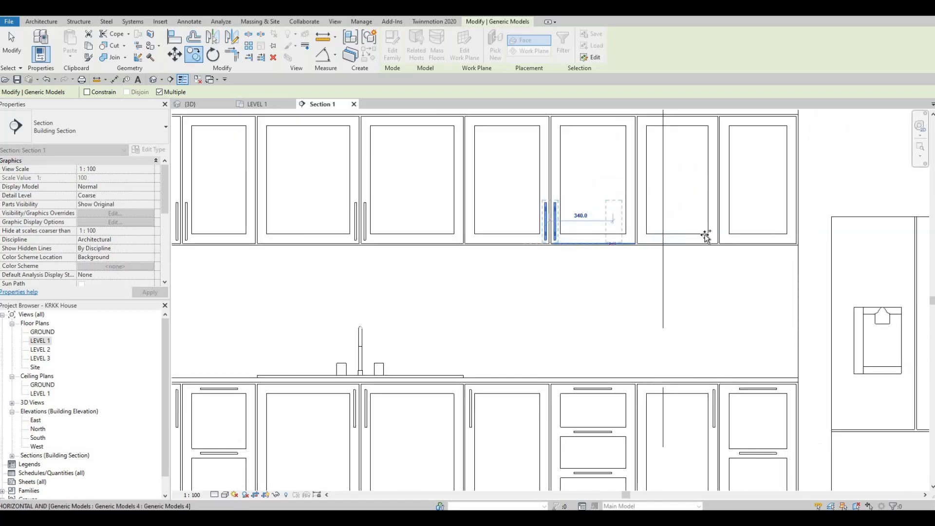
{"action": "scroll", "coordinate": [726, 246], "scroll_direction": "up", "scroll_amount": 1}
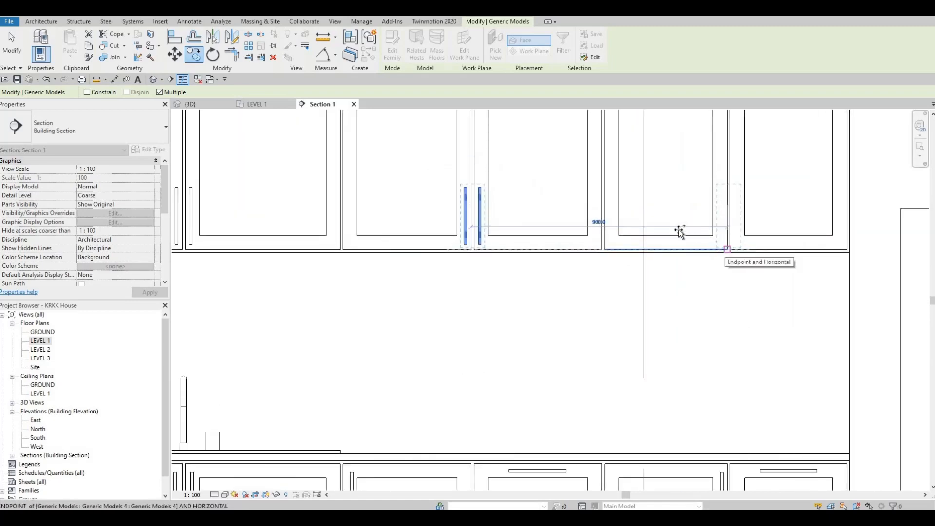
{"action": "scroll", "coordinate": [680, 232], "scroll_direction": "down", "scroll_amount": 3}
{"action": "key", "text": "Escape"}
{"action": "key", "text": "Escape"}
{"action": "key", "text": "Escape"}
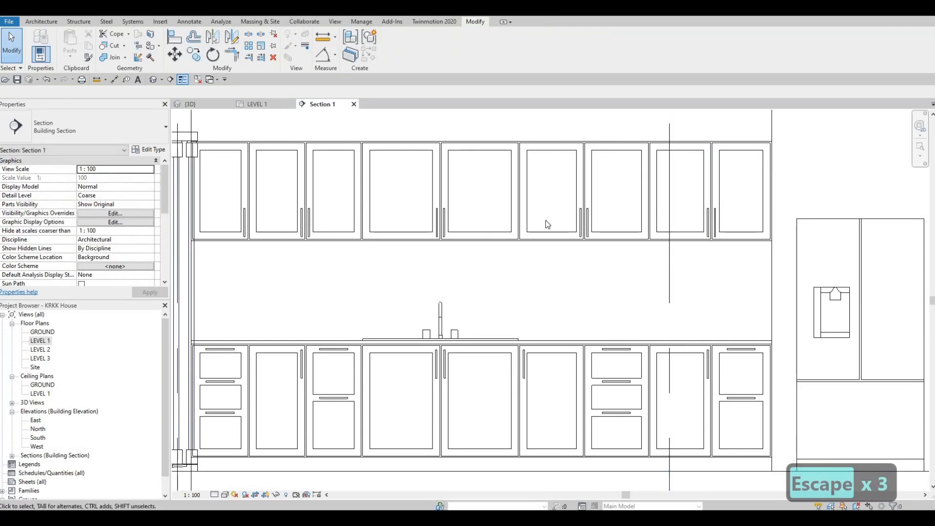
Examine the handle layout across all upper and lower cabinet panels in the section view
{"action": "scroll", "coordinate": [458, 206], "scroll_direction": "down", "scroll_amount": 3}
{"action": "middle_click_drag", "start_coordinate": [493, 146], "coordinate": [523, 192]}
{"action": "key", "text": "Escape"}
{"action": "scroll", "coordinate": [494, 157], "scroll_direction": "up", "scroll_amount": 3}
{"action": "scroll", "coordinate": [571, 226], "scroll_direction": "down", "scroll_amount": 1}
{"action": "key", "text": "Escape"}
{"action": "middle_click_drag", "start_coordinate": [608, 240], "coordinate": [594, 265]}
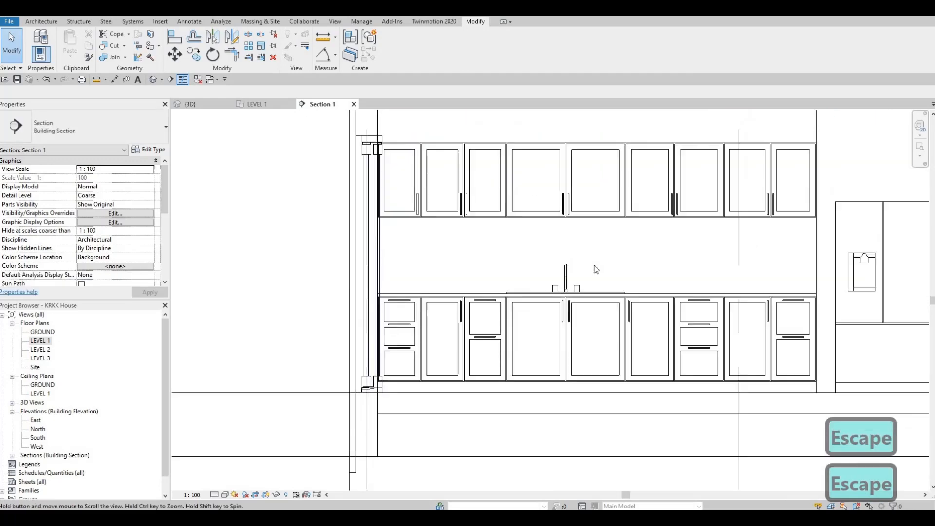
{"action": "scroll", "coordinate": [595, 269], "scroll_direction": "down", "scroll_amount": 1}
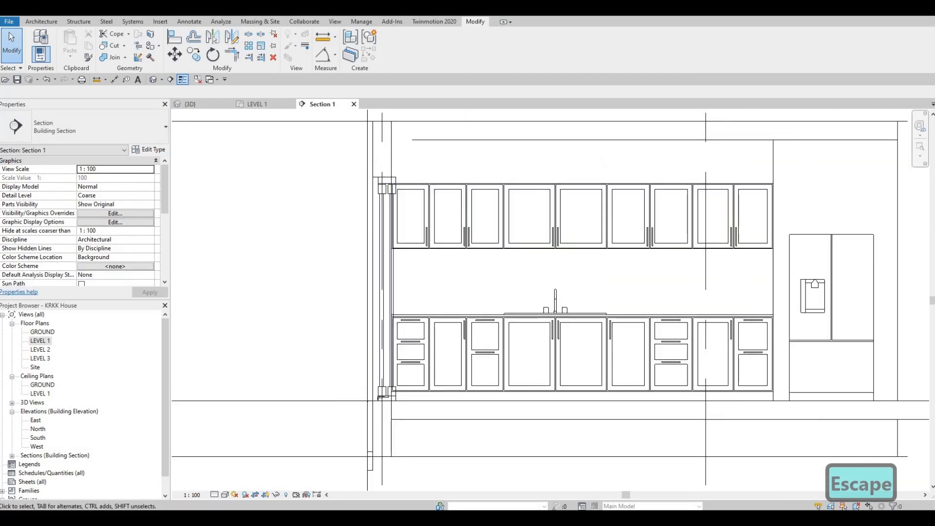
{"action": "scroll", "coordinate": [560, 251], "scroll_direction": "down", "scroll_amount": 1}
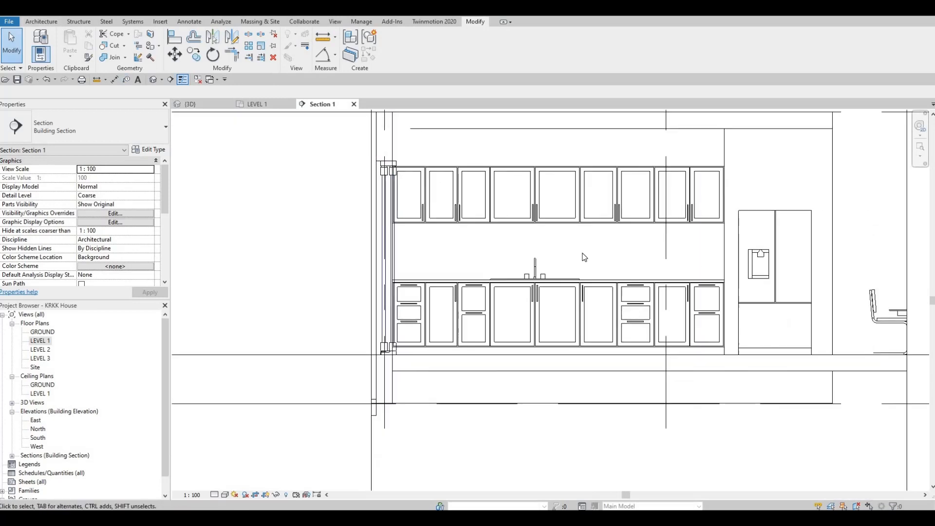
{"action": "middle_click_drag", "start_coordinate": [607, 316], "coordinate": [625, 295]}
Open the default 3D view and orbit around the kitchen to inspect the cabinet fronts and handles
{"action": "left_click", "coordinate": [154, 81]}
{"action": "middle_click_drag", "start_coordinate": [483, 253], "coordinate": [557, 277], "text": "shift"}
{"action": "middle_click_drag", "start_coordinate": [606, 303], "coordinate": [581, 360], "text": "shift"}
{"action": "scroll", "coordinate": [580, 359], "scroll_direction": "up", "scroll_amount": 2}
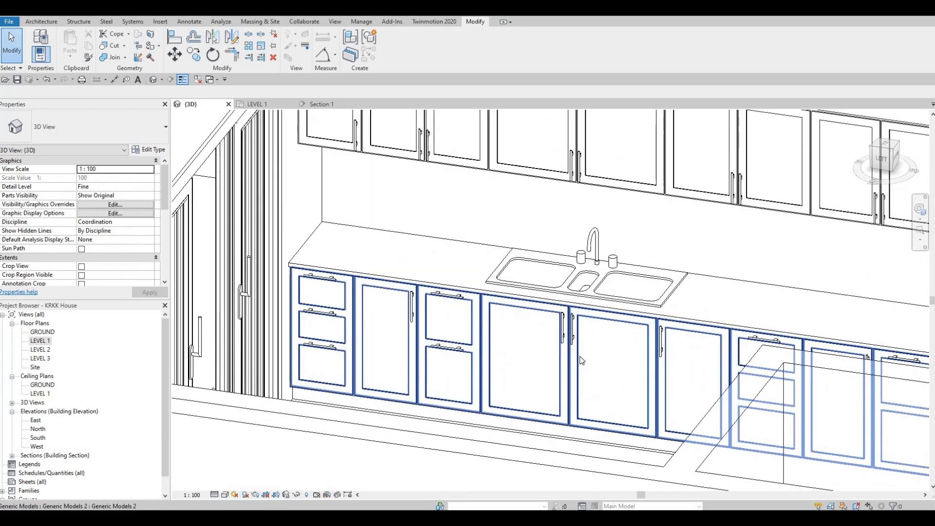
{"action": "scroll", "coordinate": [581, 361], "scroll_direction": "down", "scroll_amount": 1}
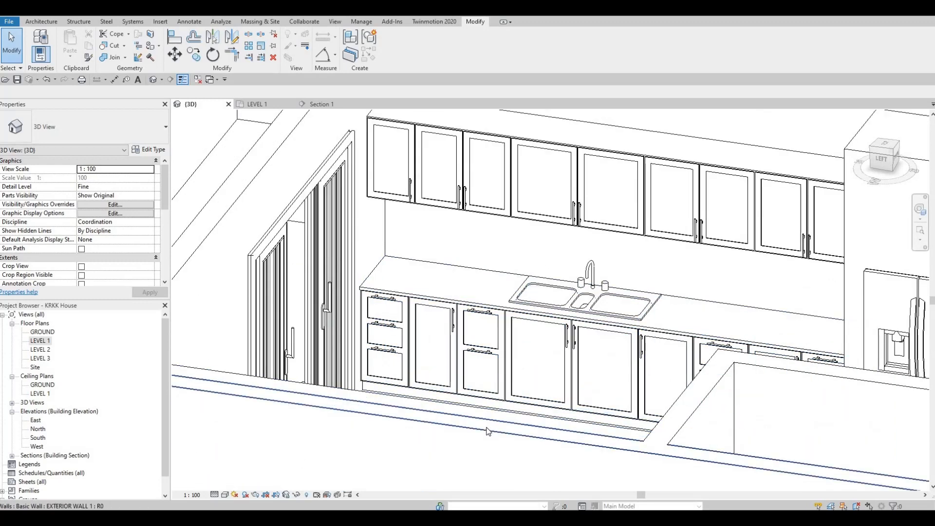